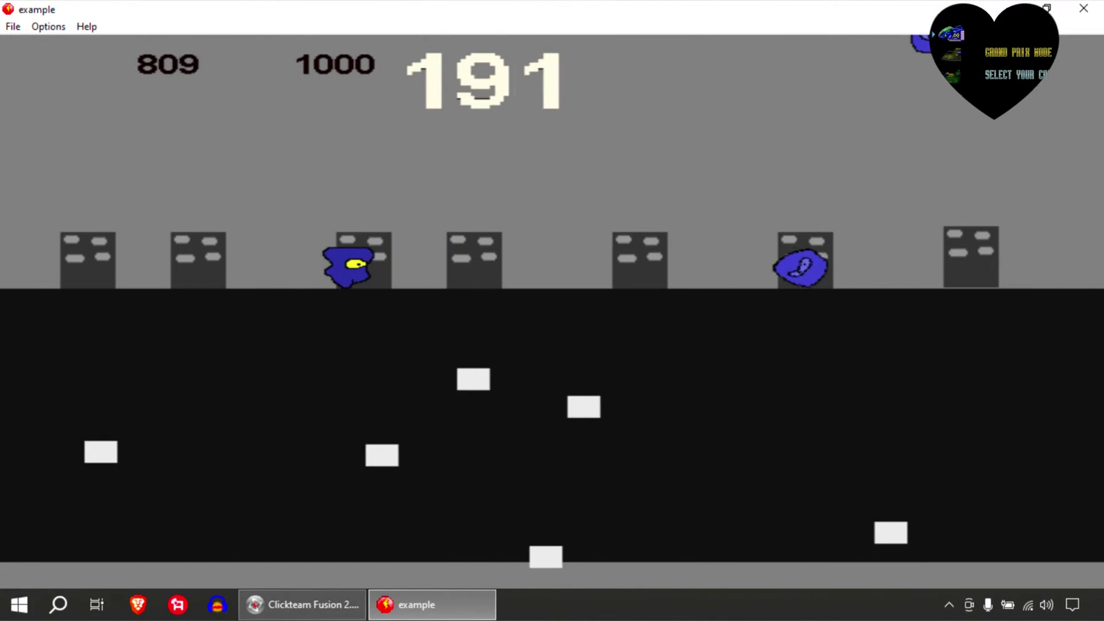
# Play-test the example game, moving the player character back and forth around the incoming enemies.
pyautogui.press('Left')
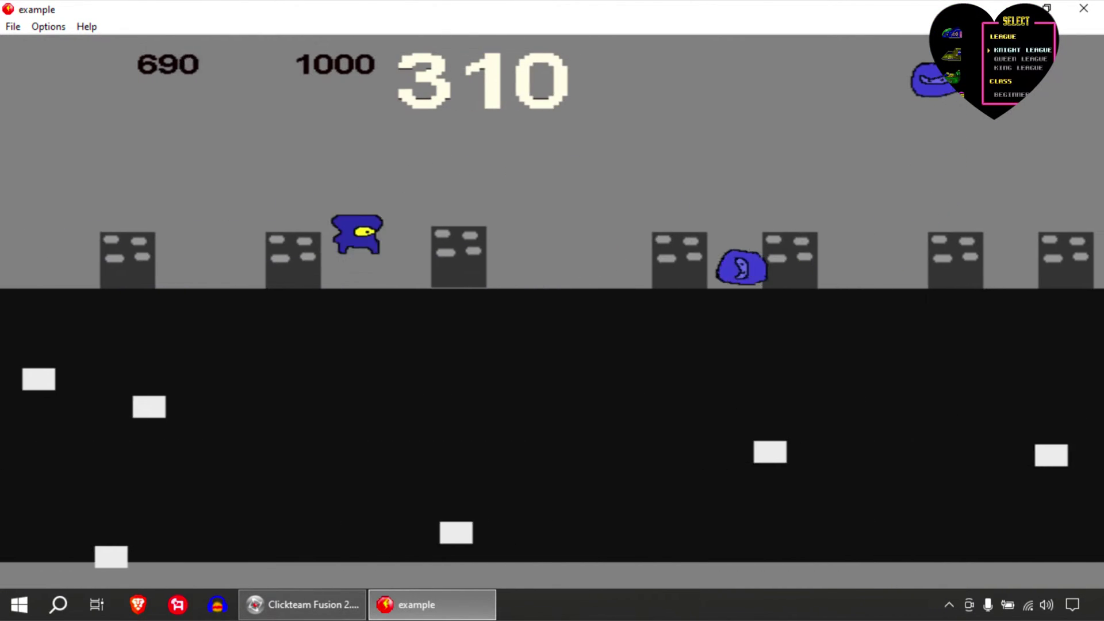
pyautogui.press('Right')
pyautogui.press('Left')
pyautogui.press('Right')
pyautogui.press('Left')
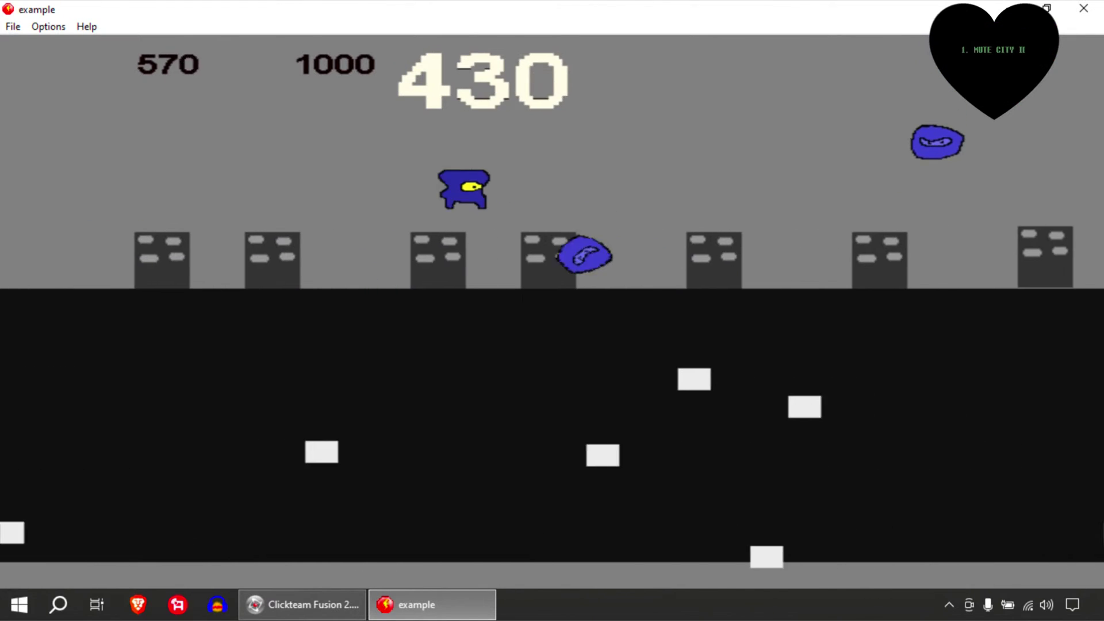
pyautogui.press('Right')
pyautogui.press('Left')
pyautogui.press('Right')
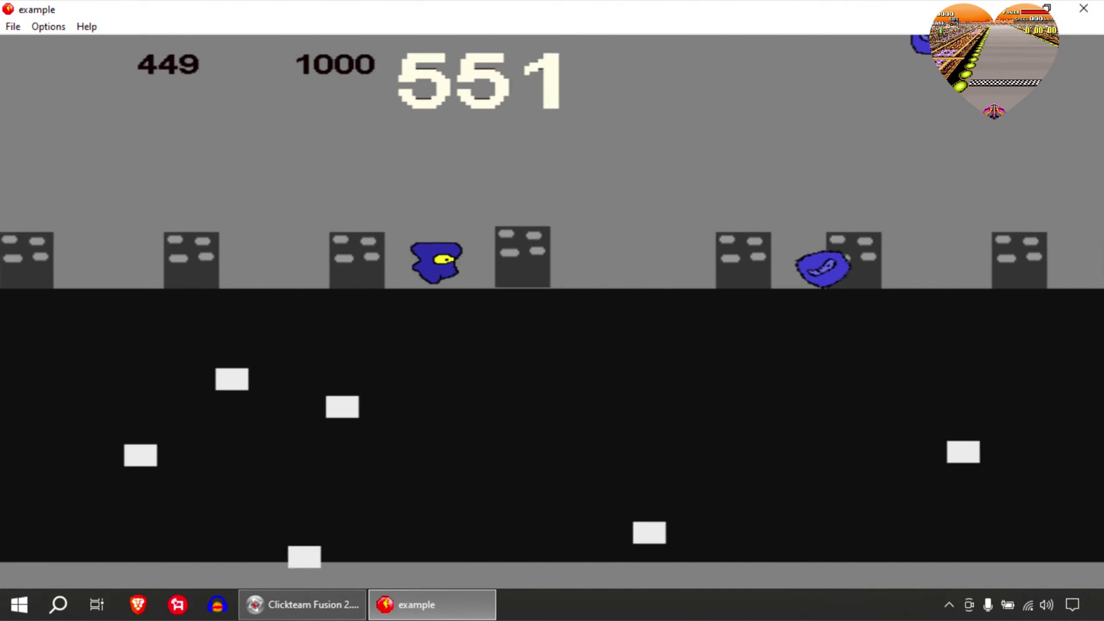
pyautogui.press('Left')
pyautogui.press('Right')
pyautogui.press('Left')
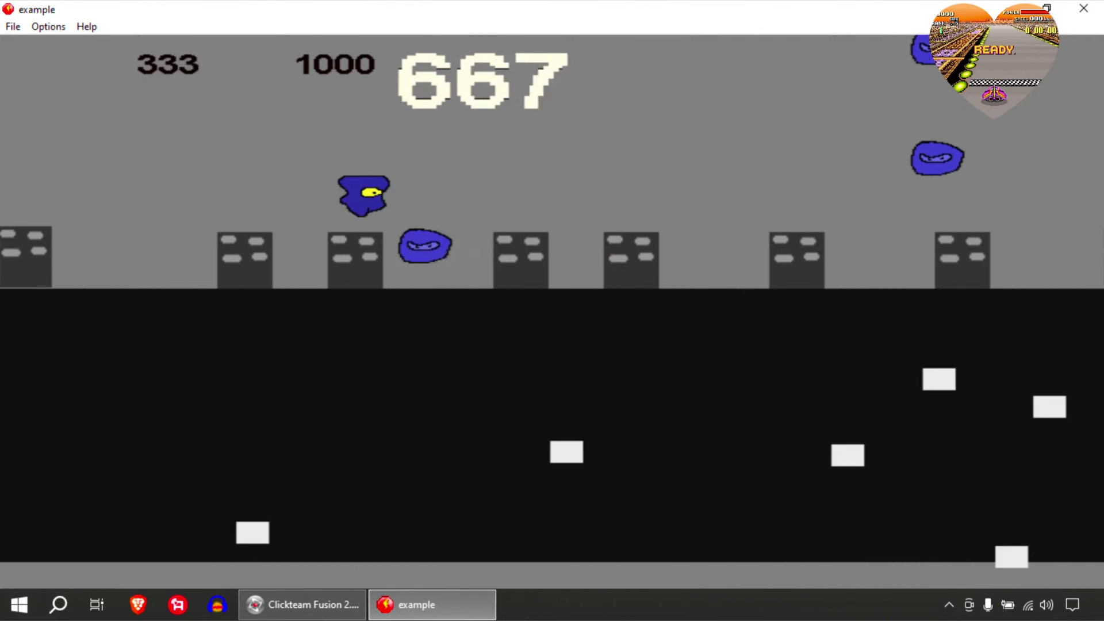
pyautogui.press('Right')
pyautogui.press('Right')
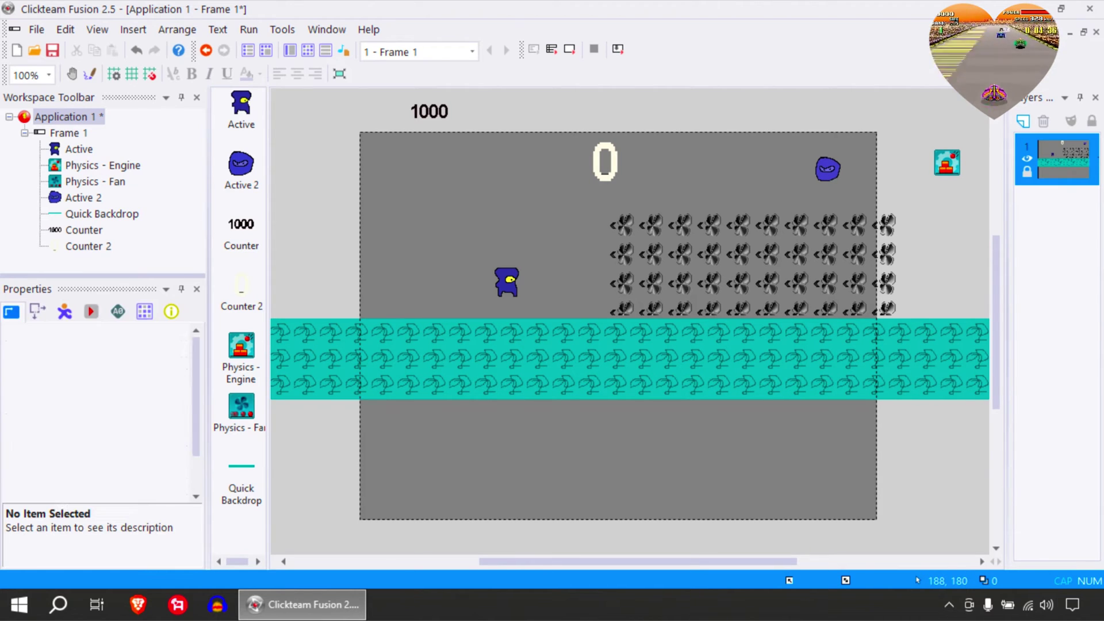
# Inspect the player character's sprite and the Physics - Fan object in the frame without changing them.
pyautogui.doubleClick(507, 284)
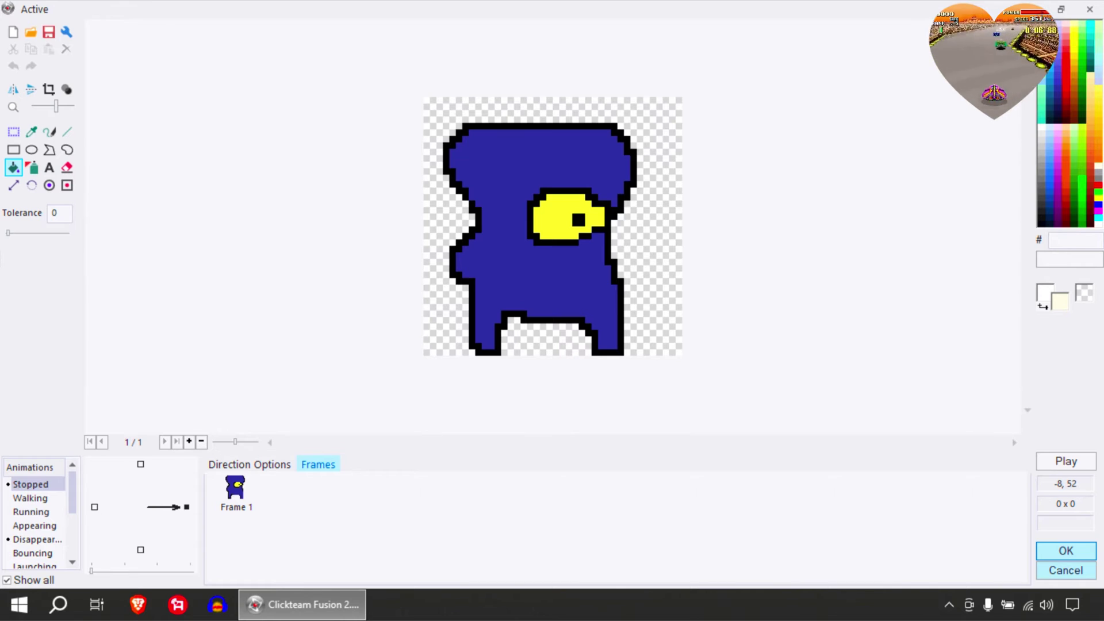
pyautogui.click(1066, 570)
pyautogui.click(650, 253)
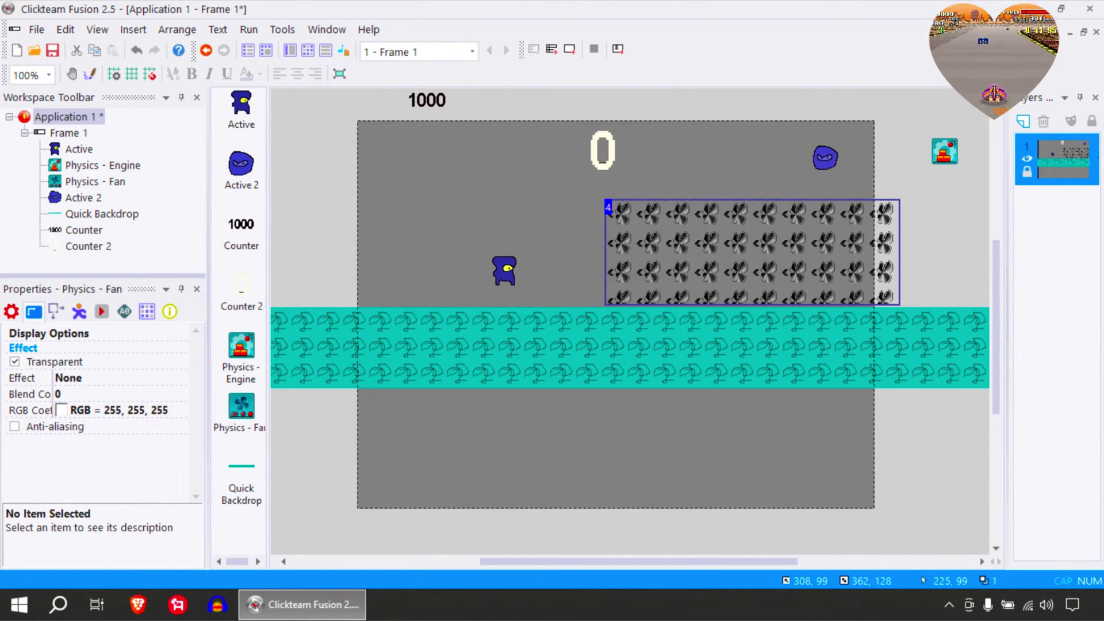
pyautogui.click(544, 204)
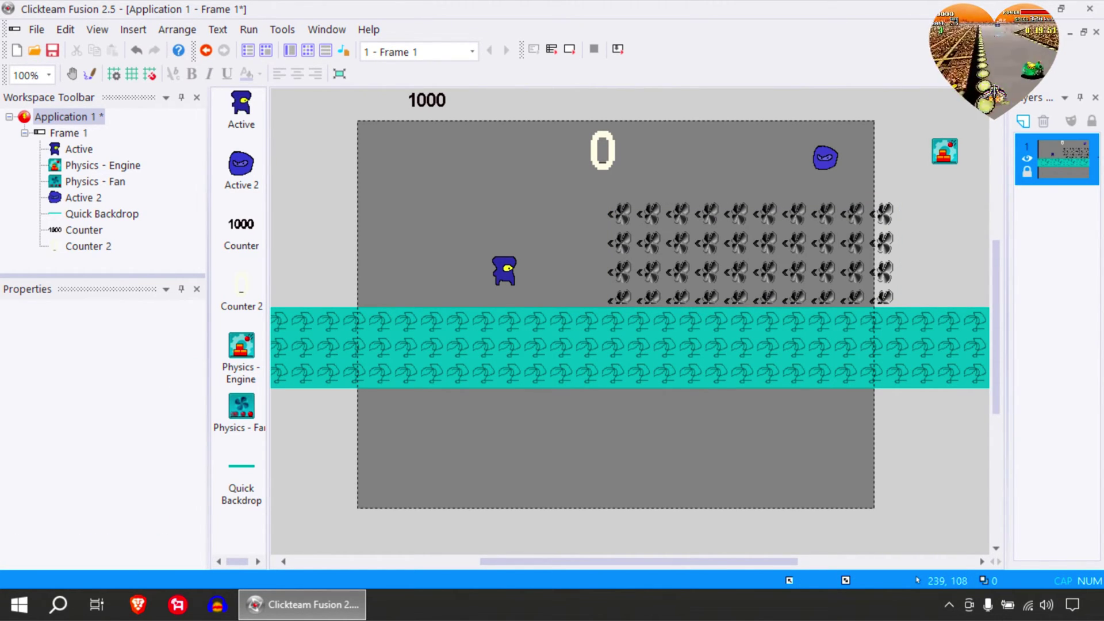
# Nudge the large 0 counter slightly to the right near the top of the frame.
pyautogui.moveTo(558, 213)
pyautogui.mouseDown(button='middle')
pyautogui.moveTo(543, 211)
pyautogui.moveTo(552, 213)
pyautogui.mouseUp(button='middle')
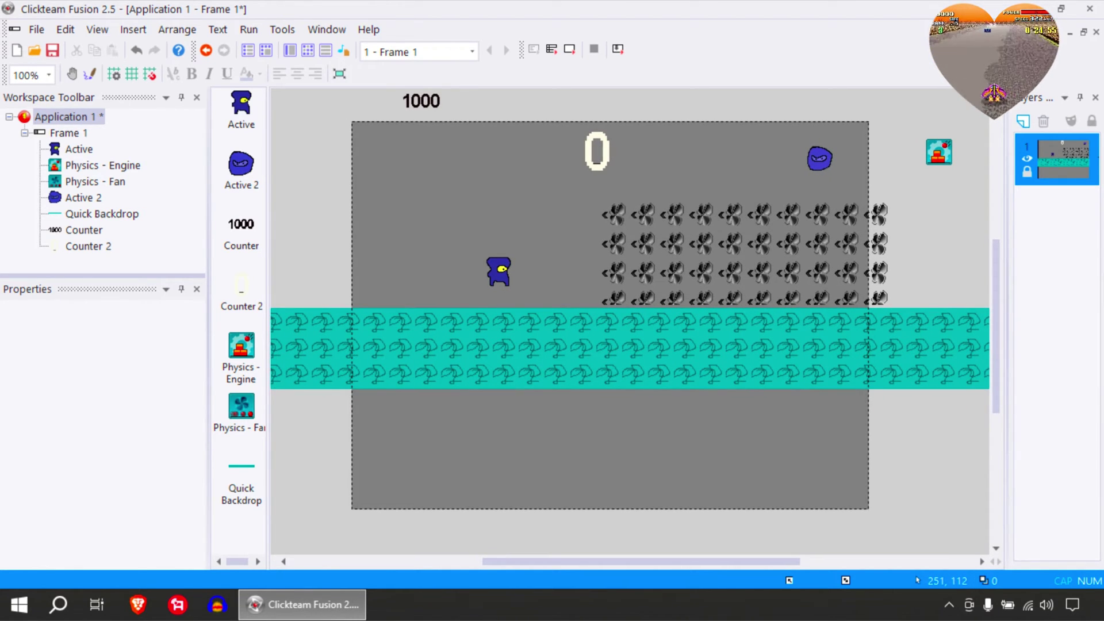
pyautogui.moveTo(556, 211); pyautogui.dragTo(552, 216, button='middle')
pyautogui.moveTo(594, 156); pyautogui.dragTo(603, 157)
pyautogui.click(543, 204)
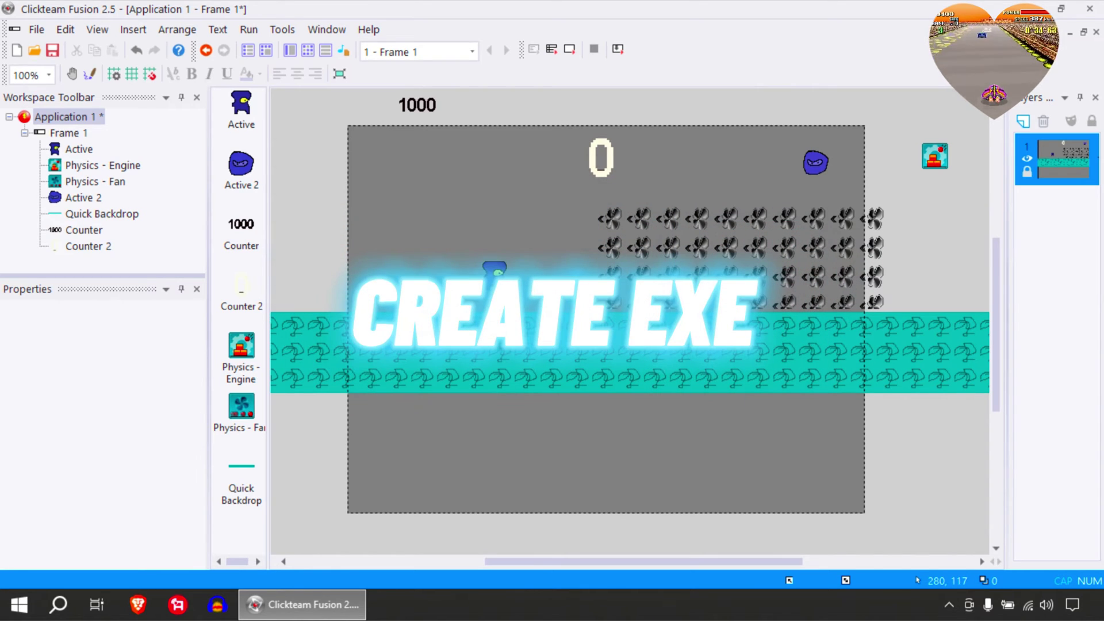
pyautogui.moveTo(571, 286); pyautogui.dragTo(564, 279, button='middle')
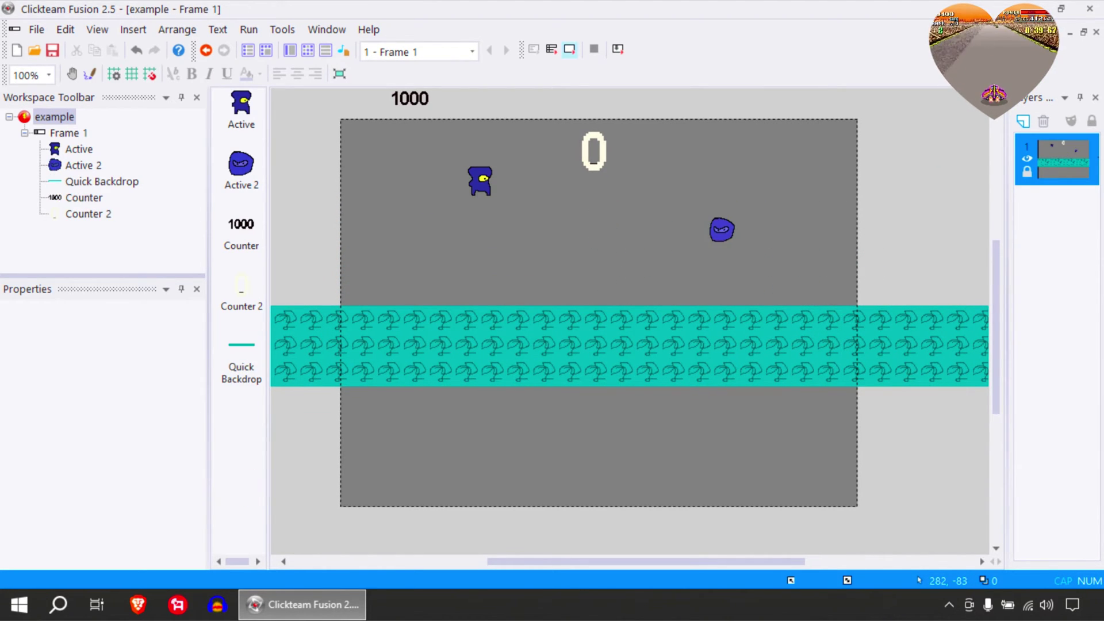
# Test-run the example application maximized, close it, and check the frame's event list before returning to the frame.
pyautogui.press('F8')
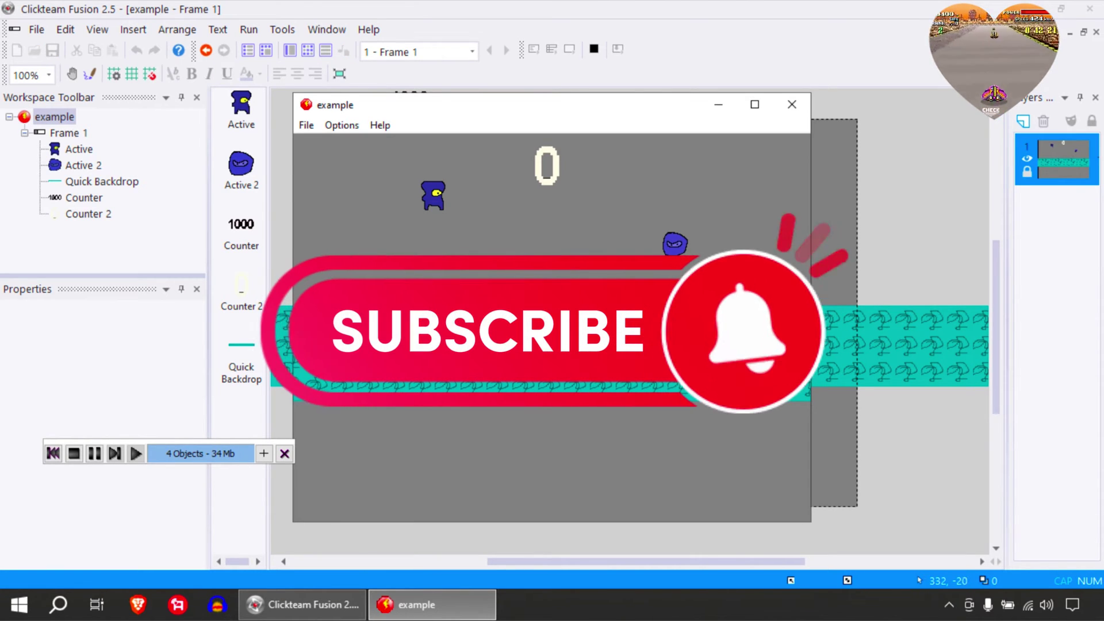
pyautogui.press('super+Up')
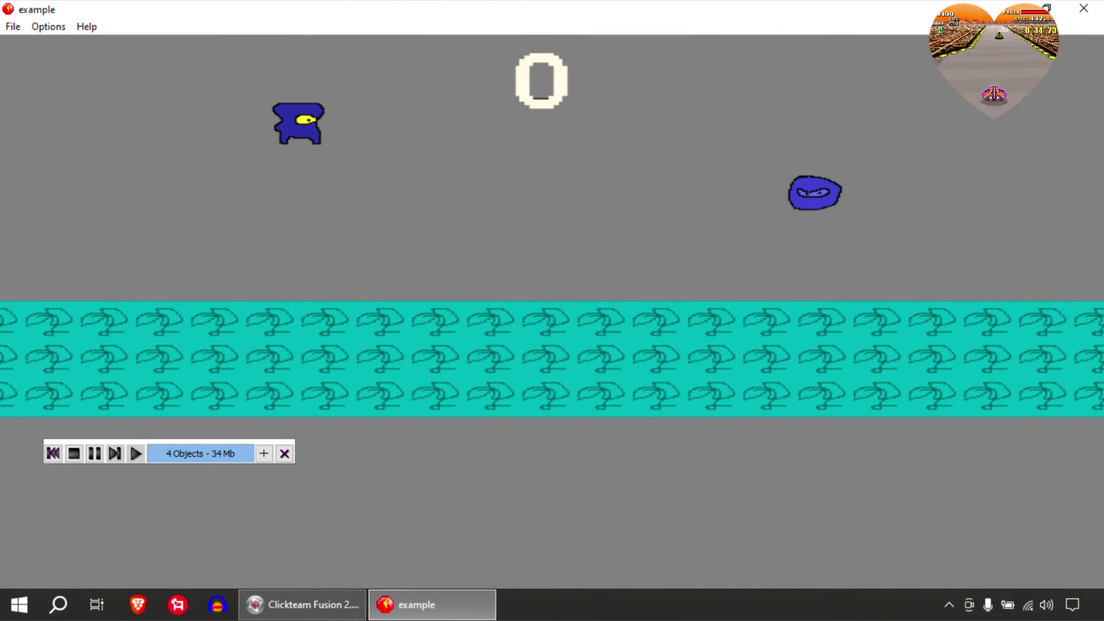
pyautogui.click(1084, 8)
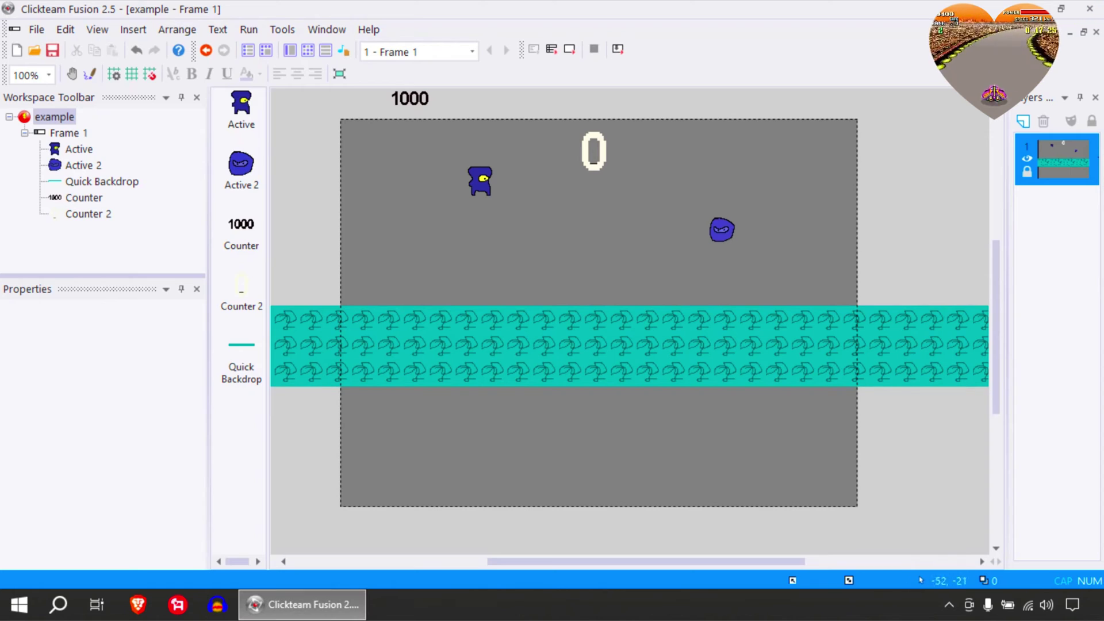
pyautogui.hotkey('ctrl', 'e')
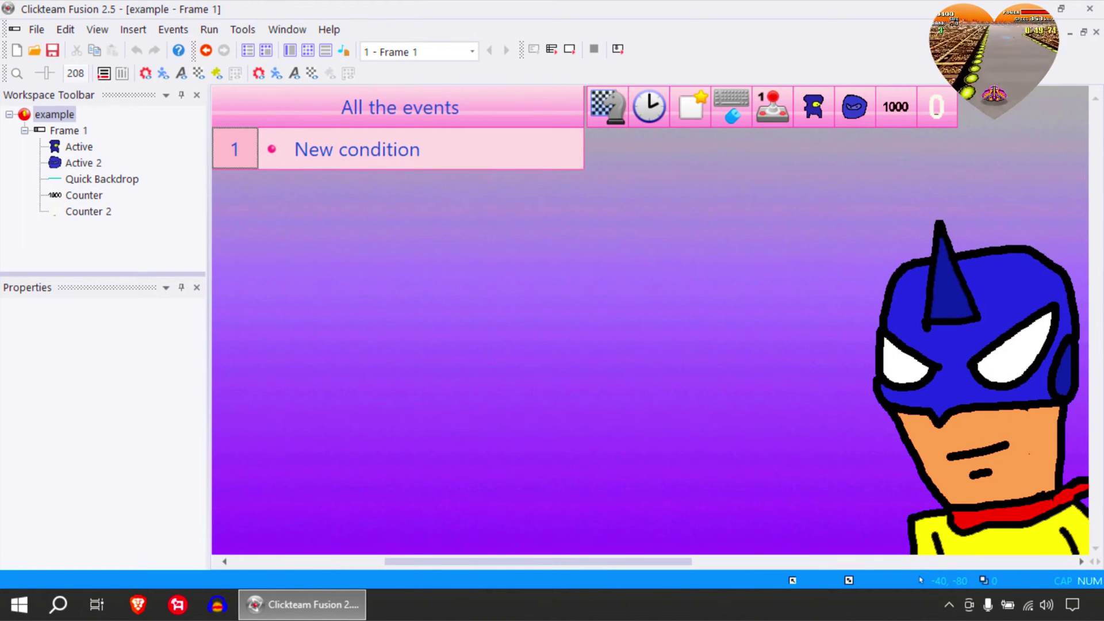
pyautogui.hotkey('ctrl', 'm')
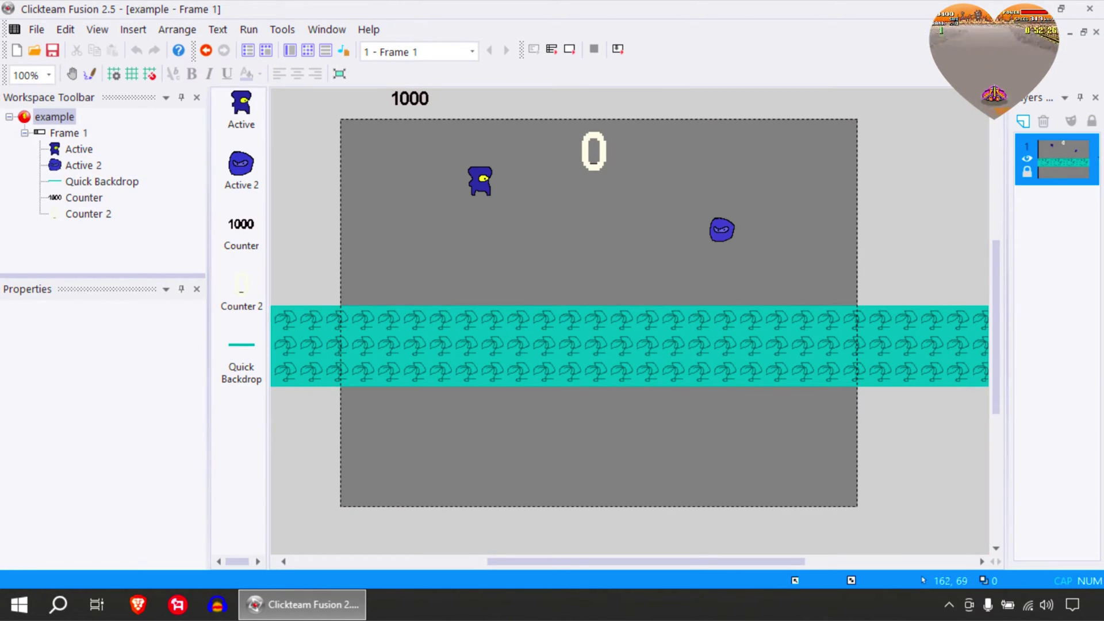
# Review the Active object's Disappearing animation by previewing it and viewing its individual frames.
pyautogui.doubleClick(481, 181)
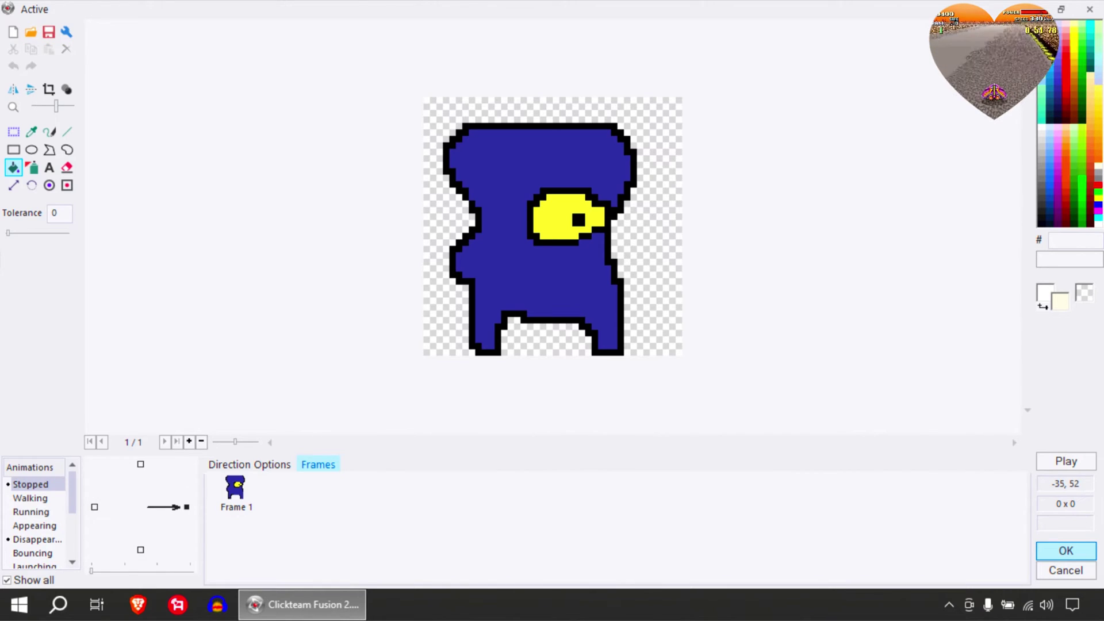
pyautogui.click(37, 539)
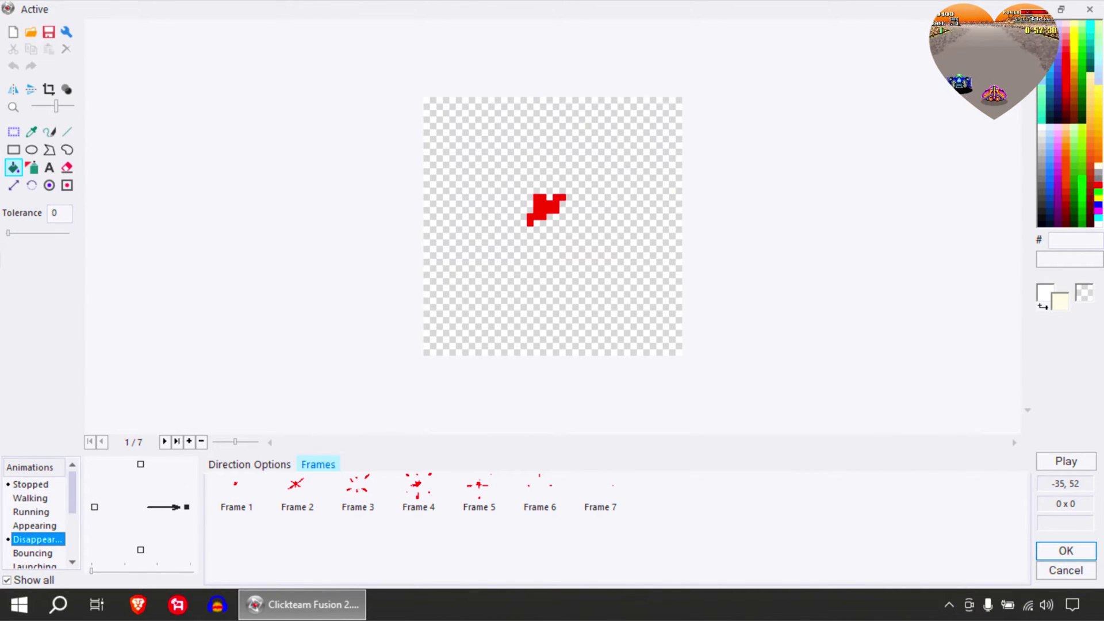
pyautogui.click(1065, 461)
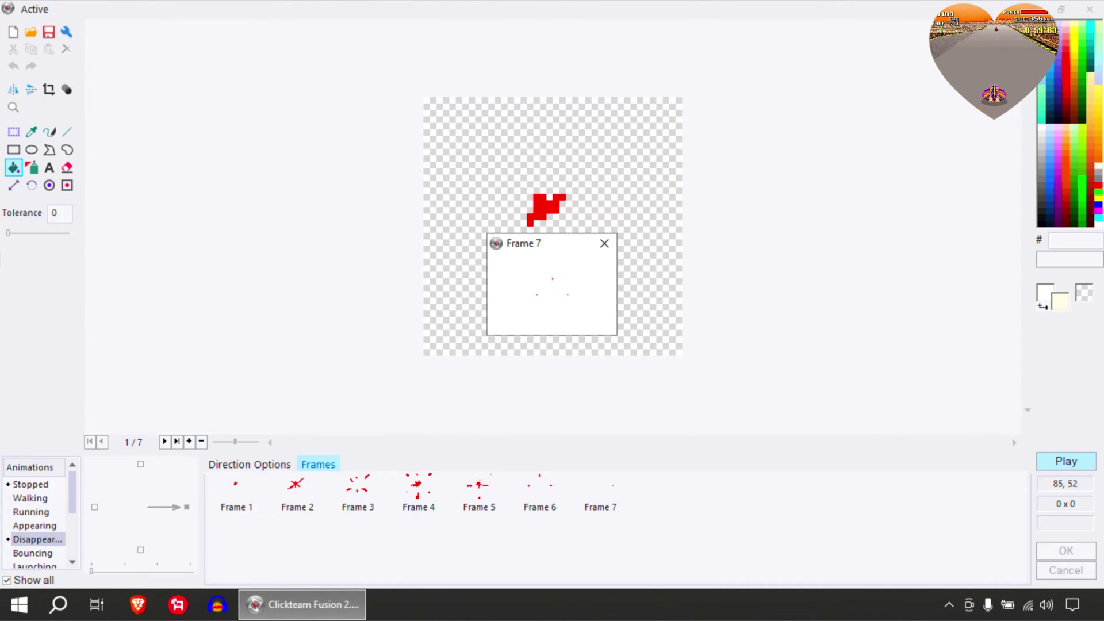
pyautogui.click(298, 489)
pyautogui.click(358, 489)
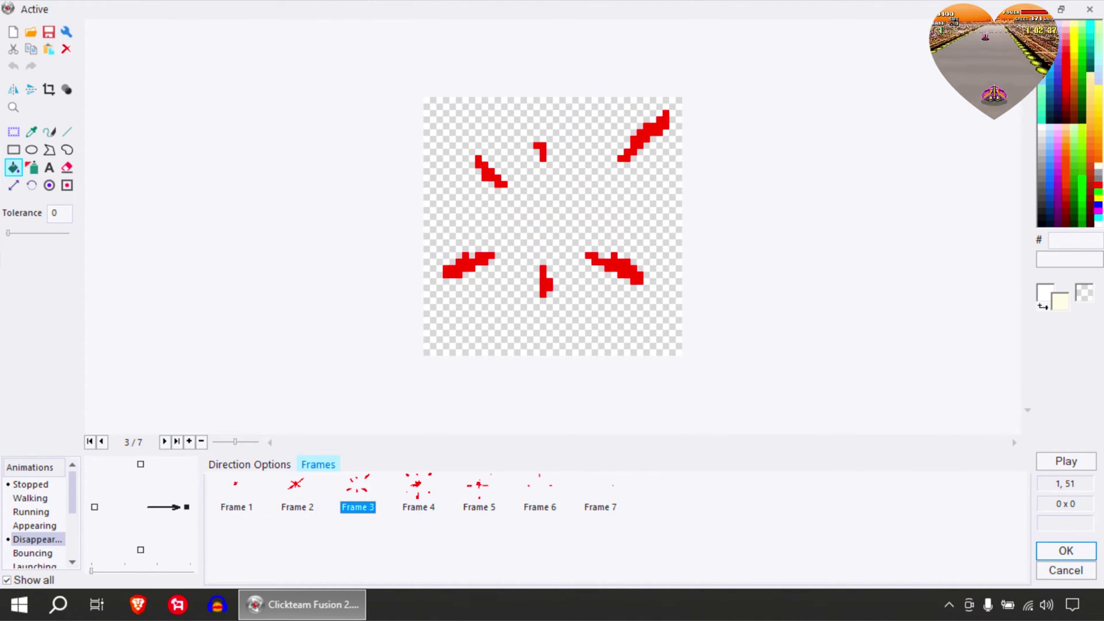
pyautogui.click(447, 492)
pyautogui.click(479, 489)
pyautogui.click(509, 491)
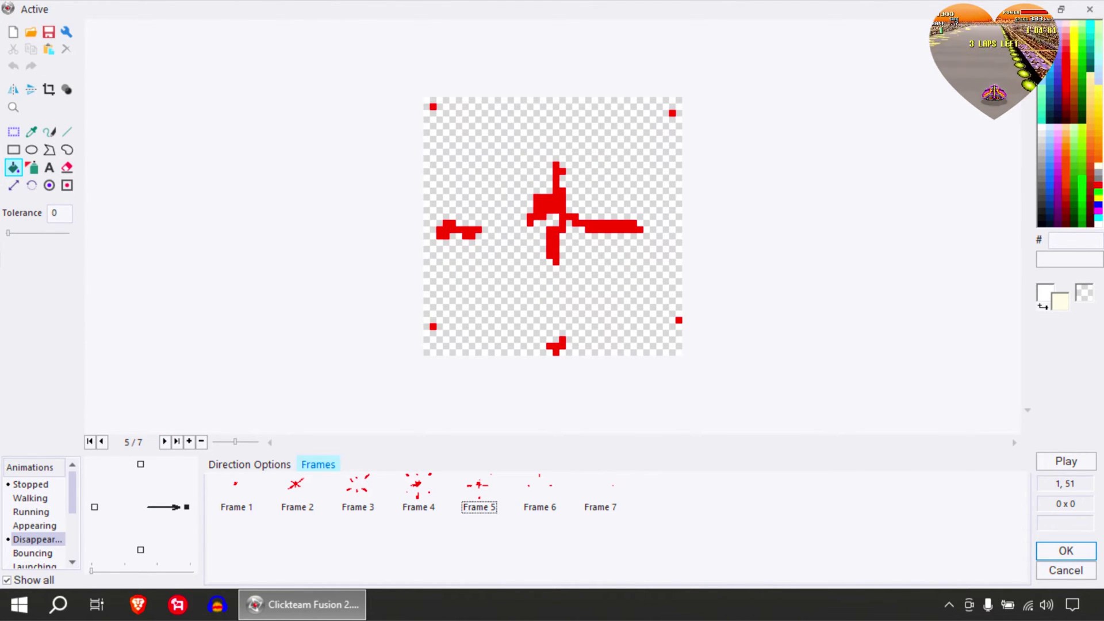
pyautogui.click(1066, 551)
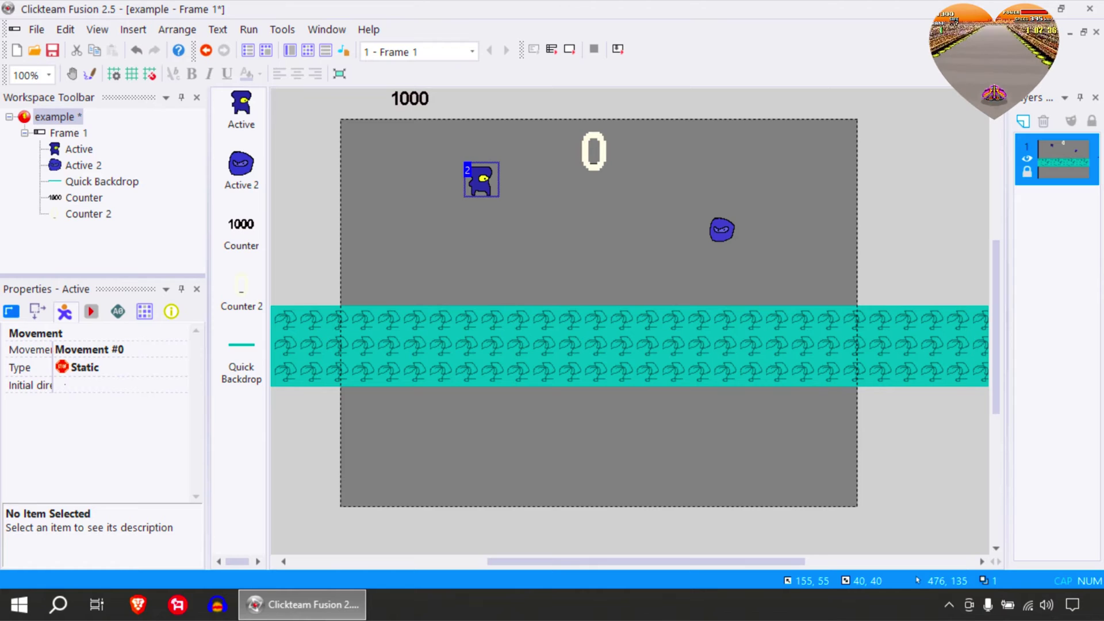
# Inspect the Active 2 enemy's sprite and leave it without changes.
pyautogui.doubleClick(721, 230)
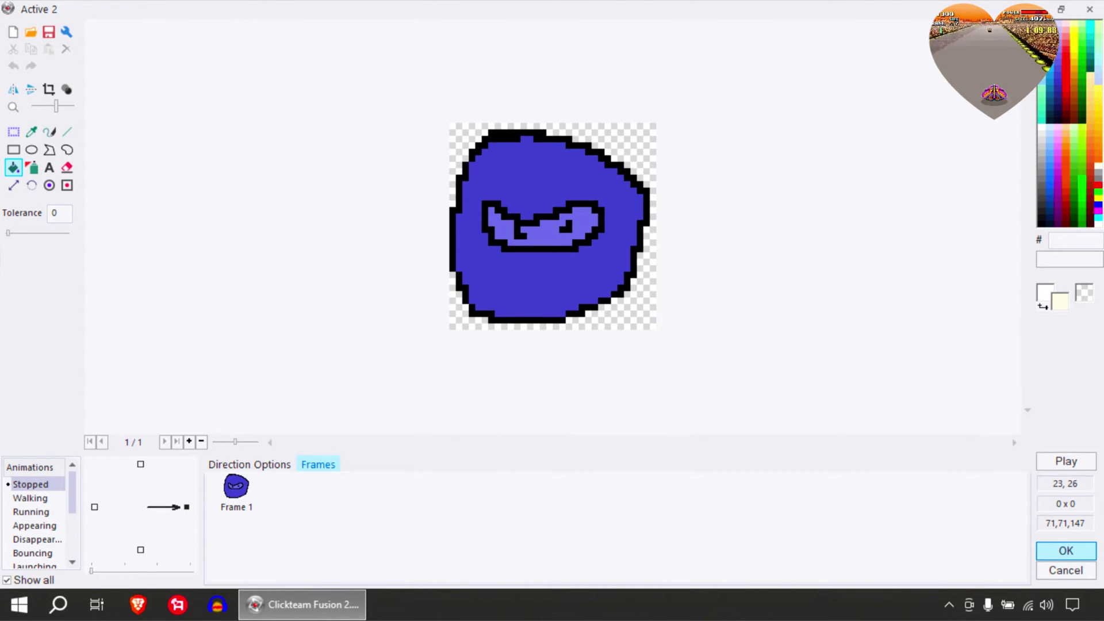
pyautogui.click(1066, 570)
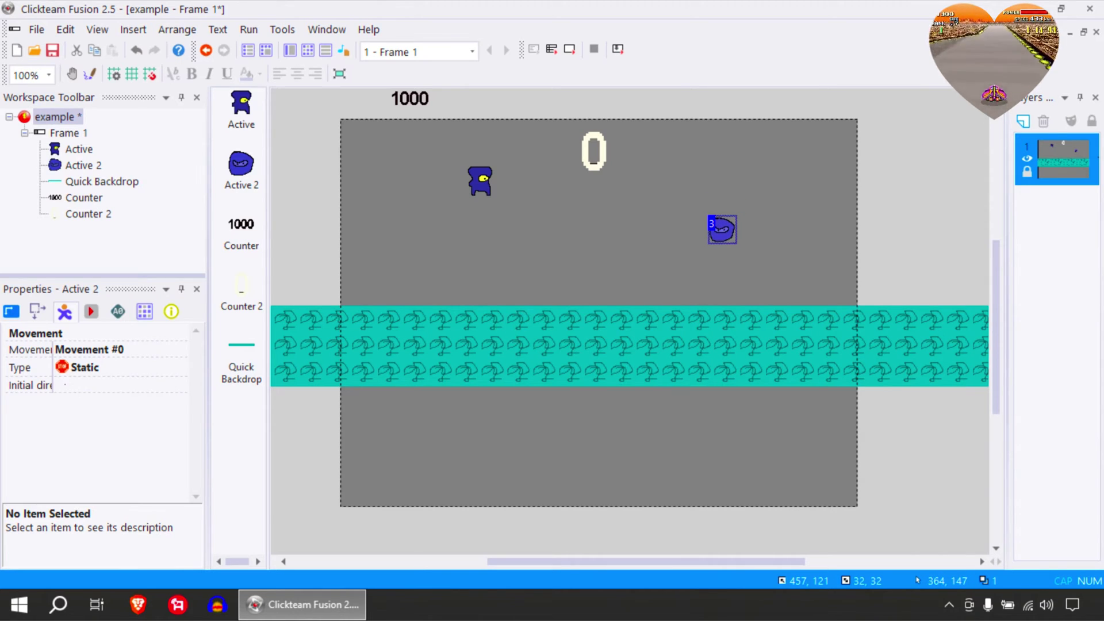
pyautogui.click(634, 237)
# Give the Active player object a Platform movement with speed 60 and acceleration 60.
pyautogui.click(483, 183)
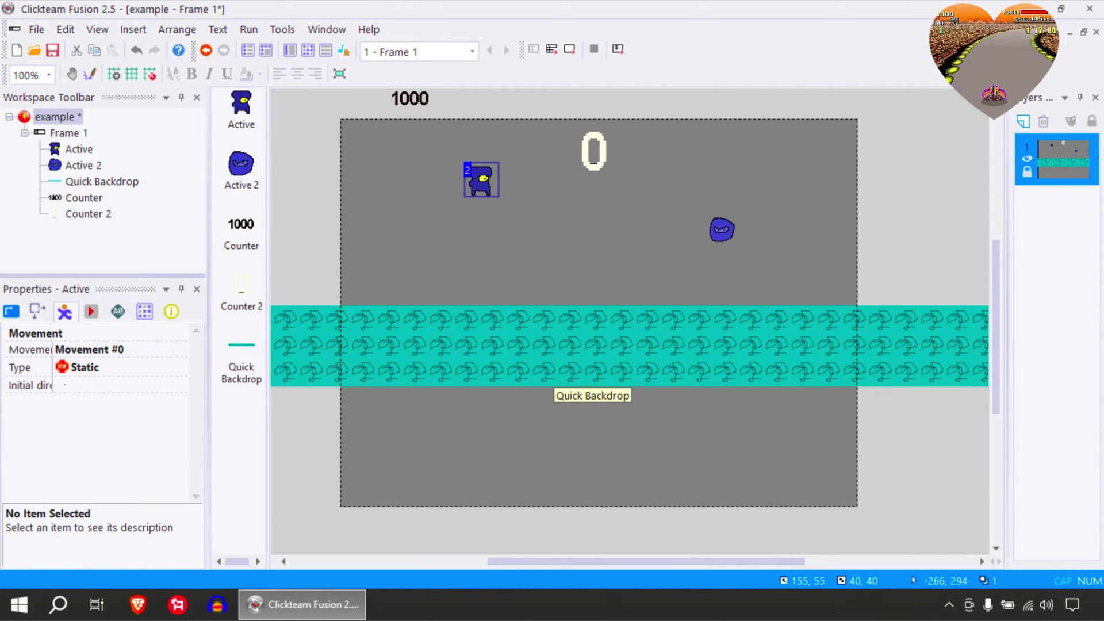
pyautogui.click(121, 368)
pyautogui.click(144, 128)
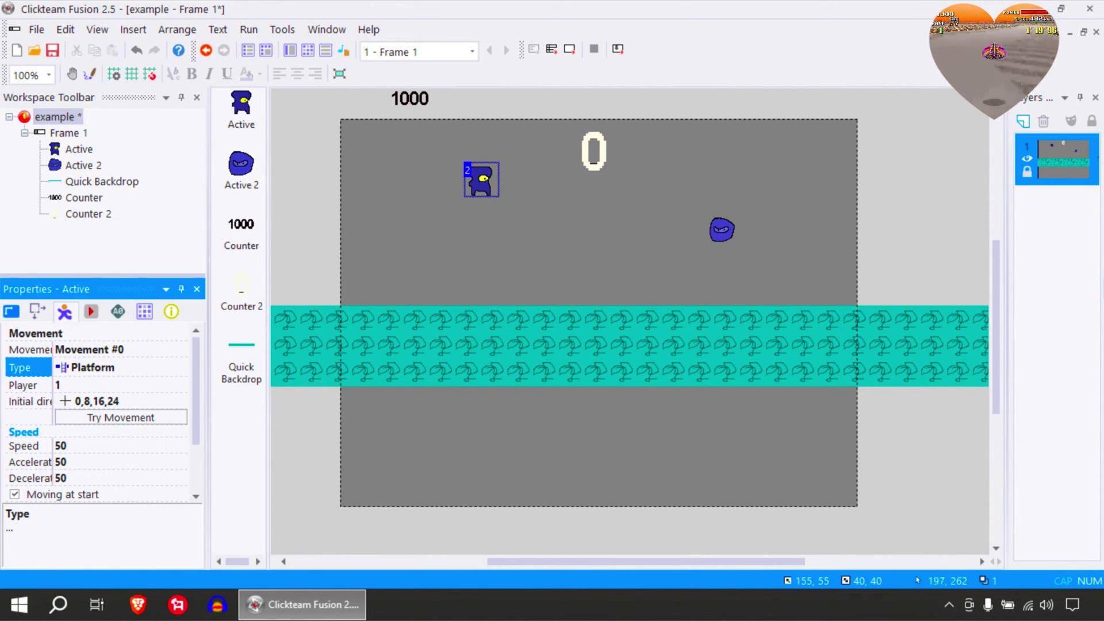
pyautogui.click(81, 445)
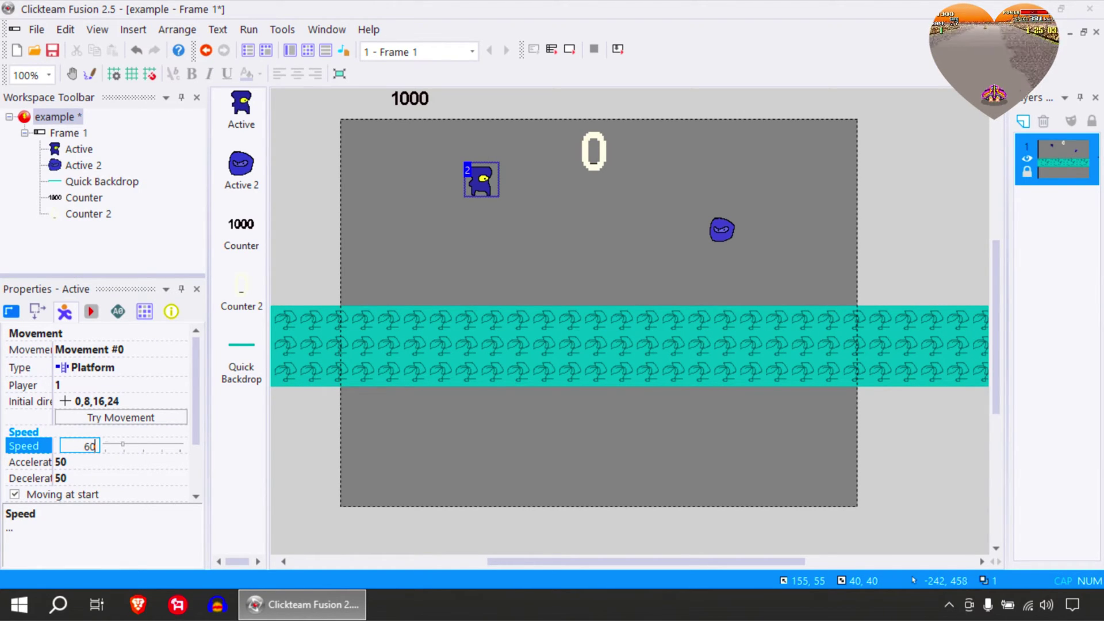
pyautogui.write('60')
pyautogui.click(80, 461)
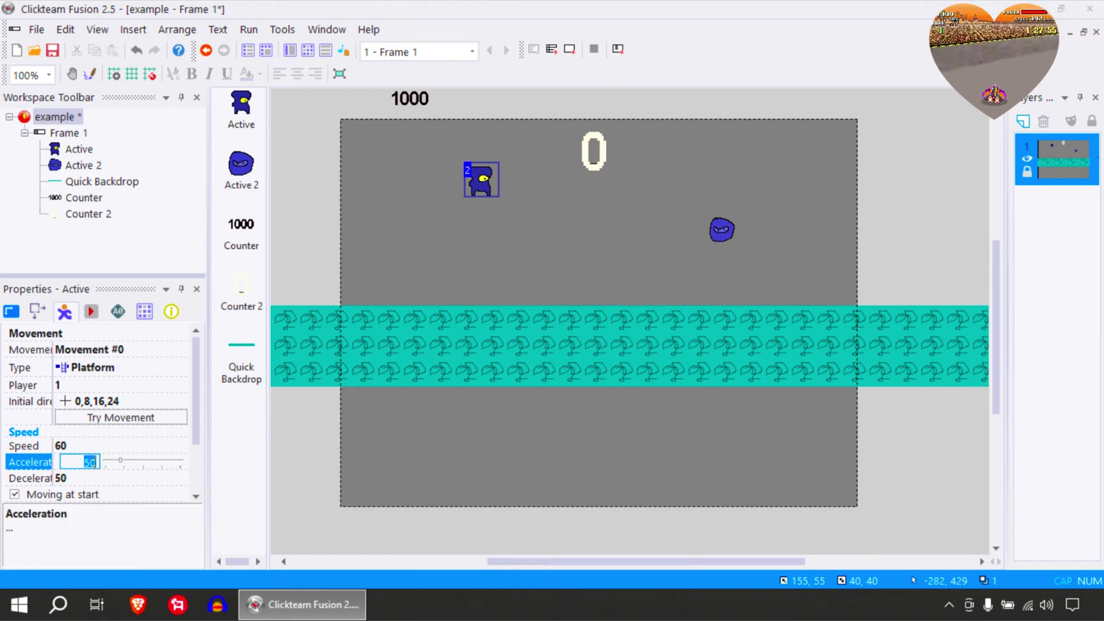
pyautogui.write('60')
pyautogui.press('Return')
# Set the Active object's jump gravity to 30 and jump strength to 60.
pyautogui.scroll(-1, 97, 414)
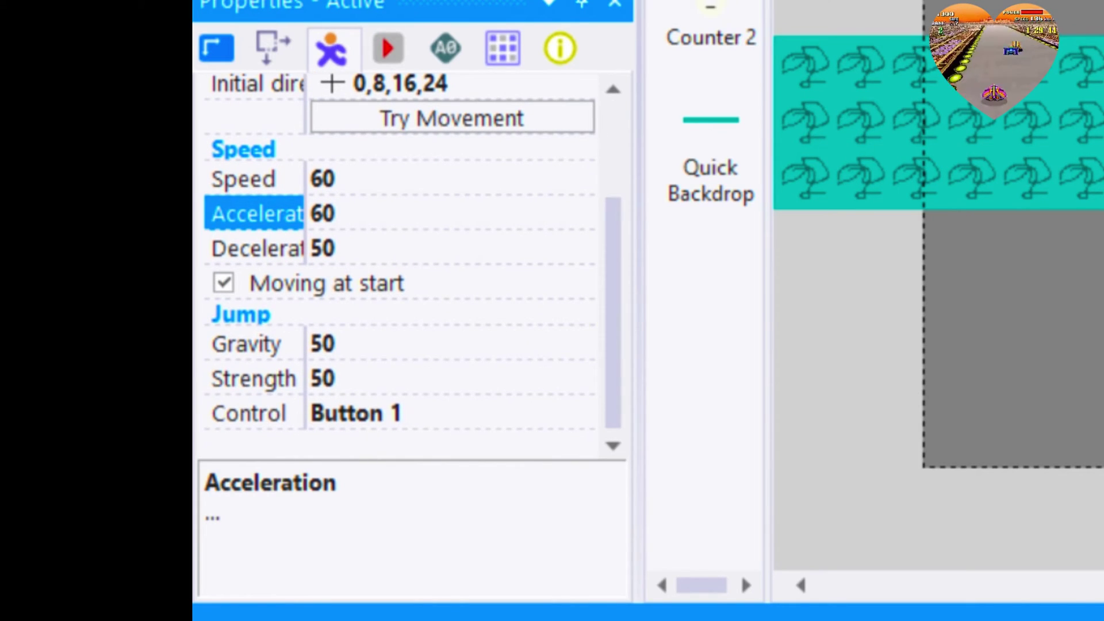
pyautogui.click(334, 378)
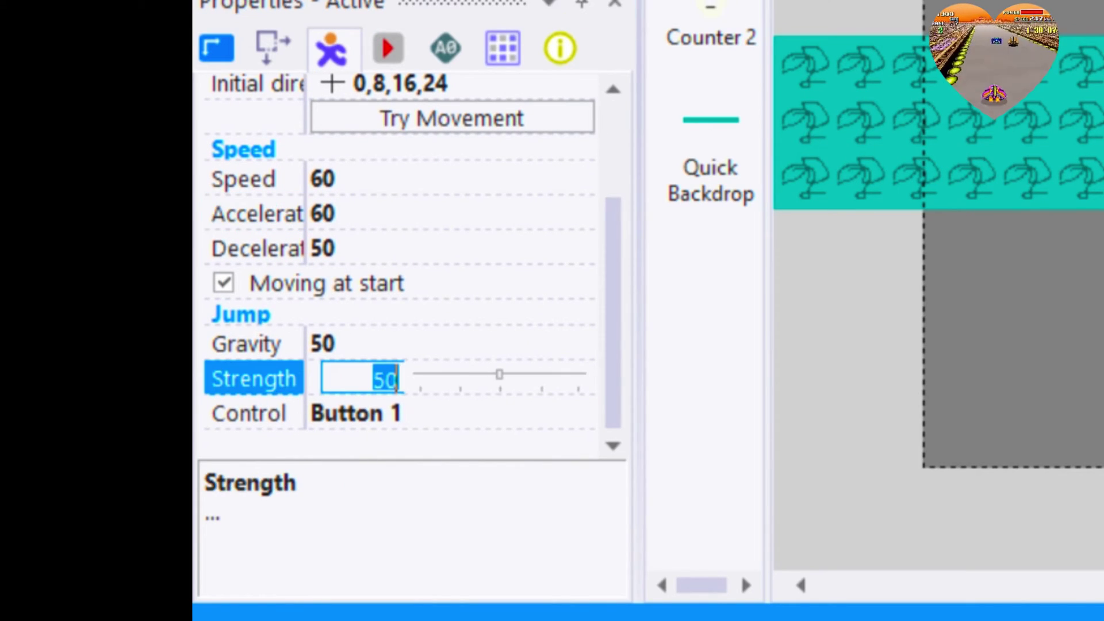
pyautogui.click(334, 344)
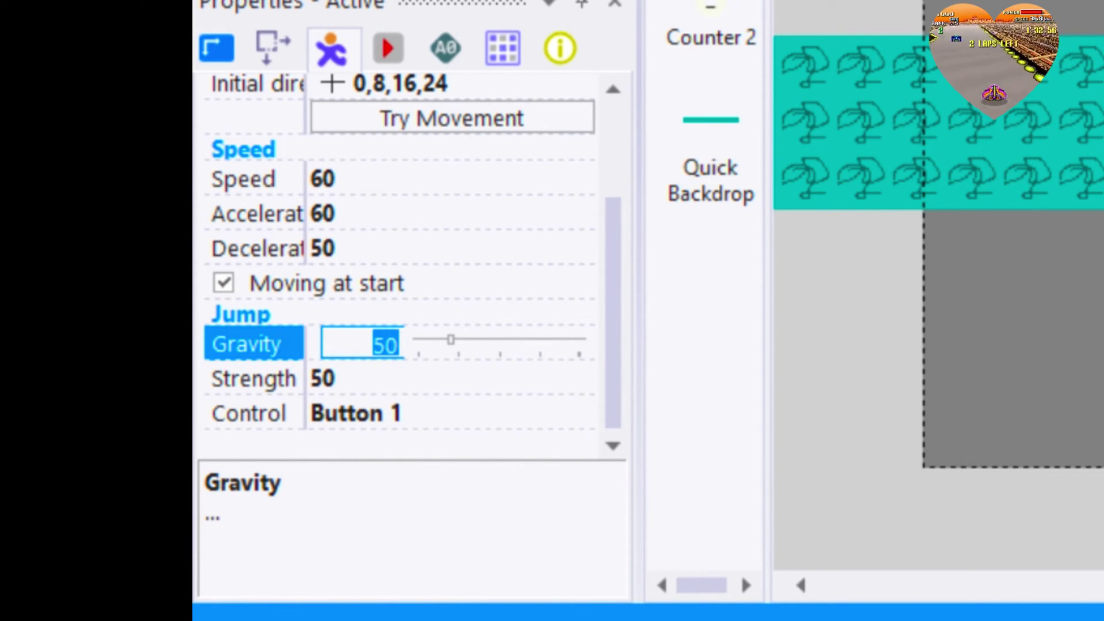
pyautogui.write('40')
pyautogui.press('Return')
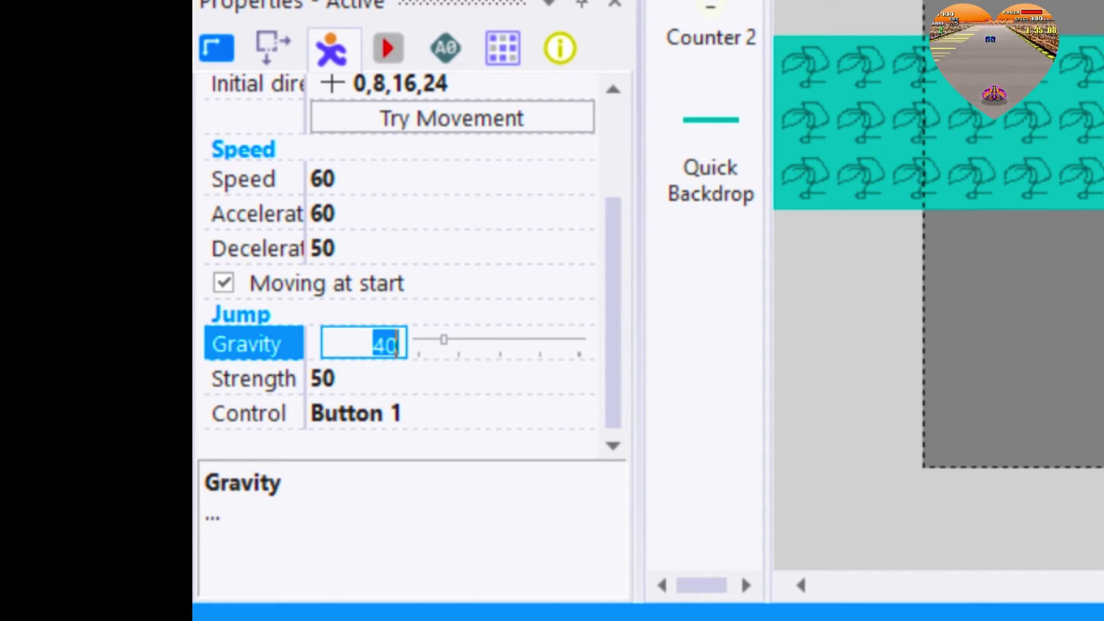
pyautogui.write('30')
pyautogui.click(333, 378)
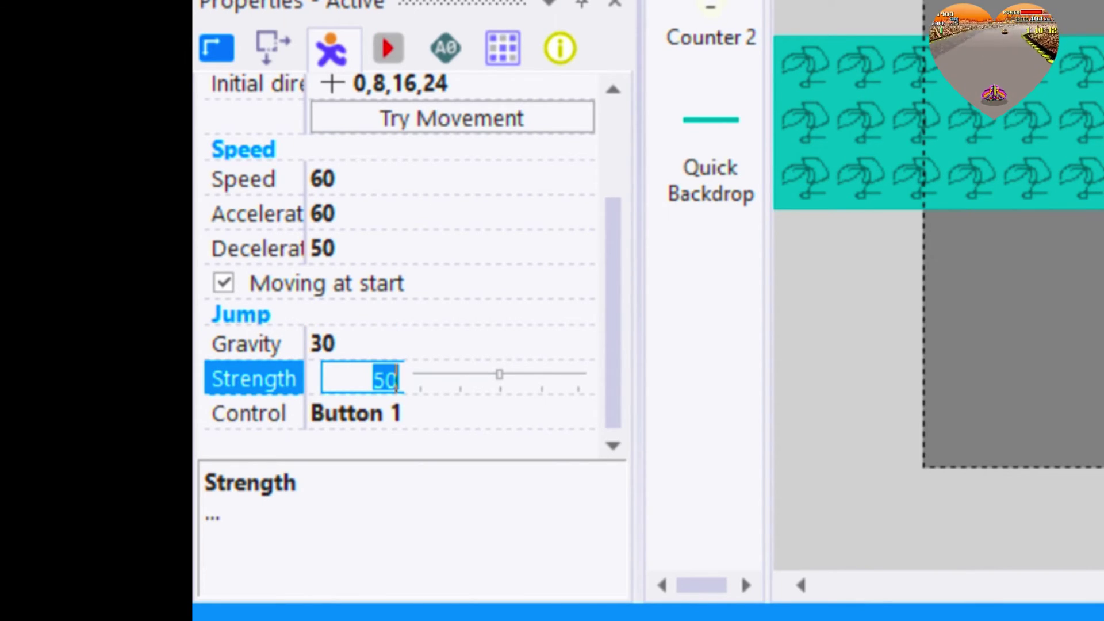
pyautogui.write('60')
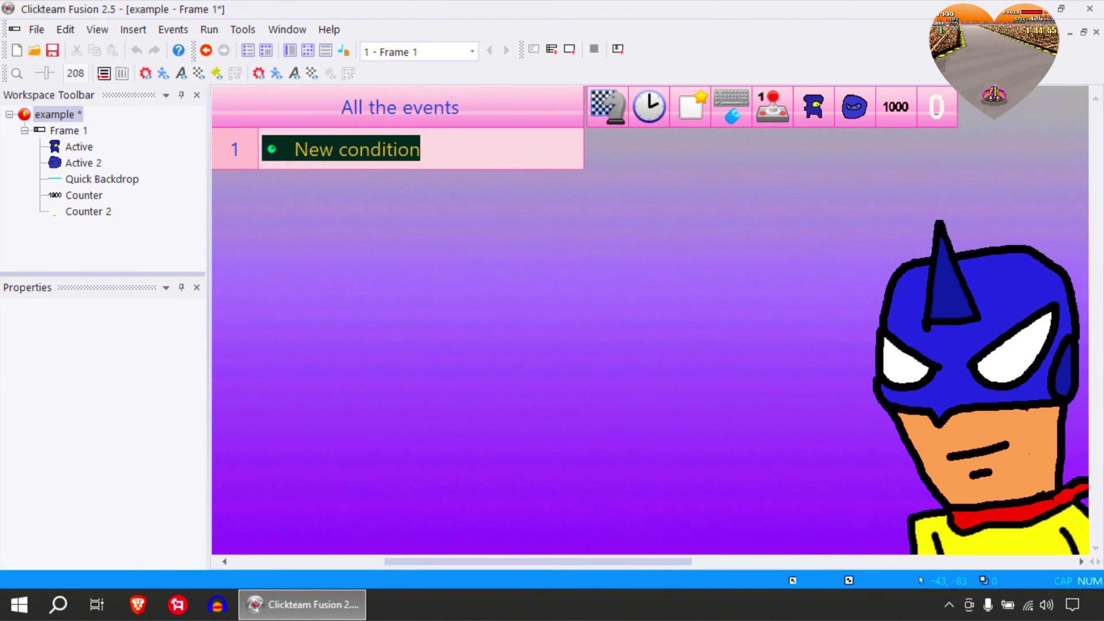
# Add an event condition for the Active player object colliding with the backdrop.
pyautogui.click(356, 149)
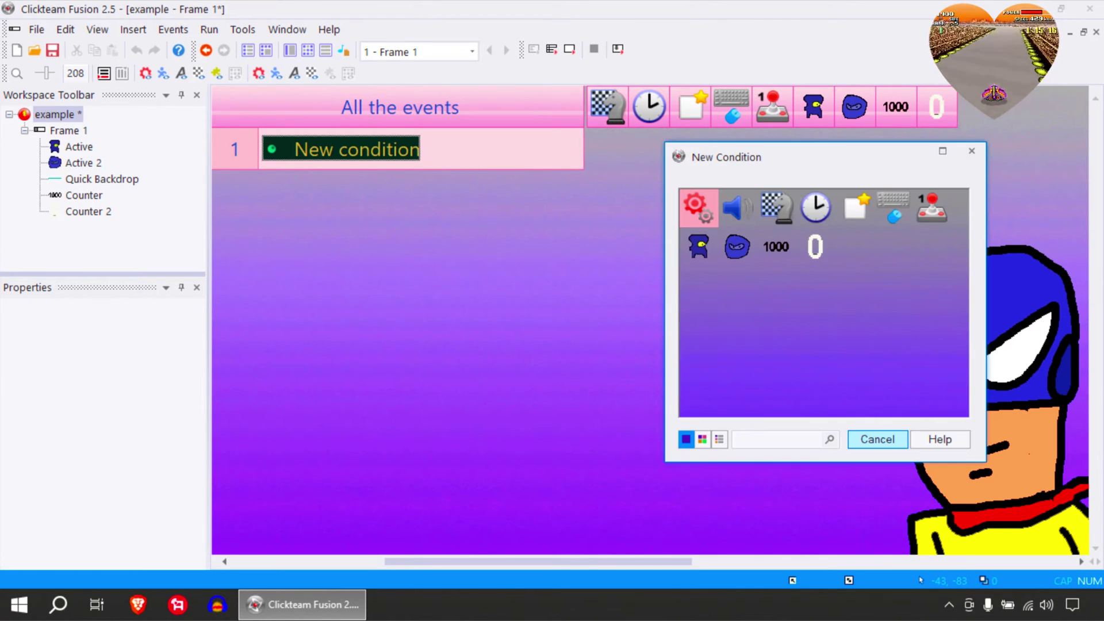
pyautogui.click(698, 246)
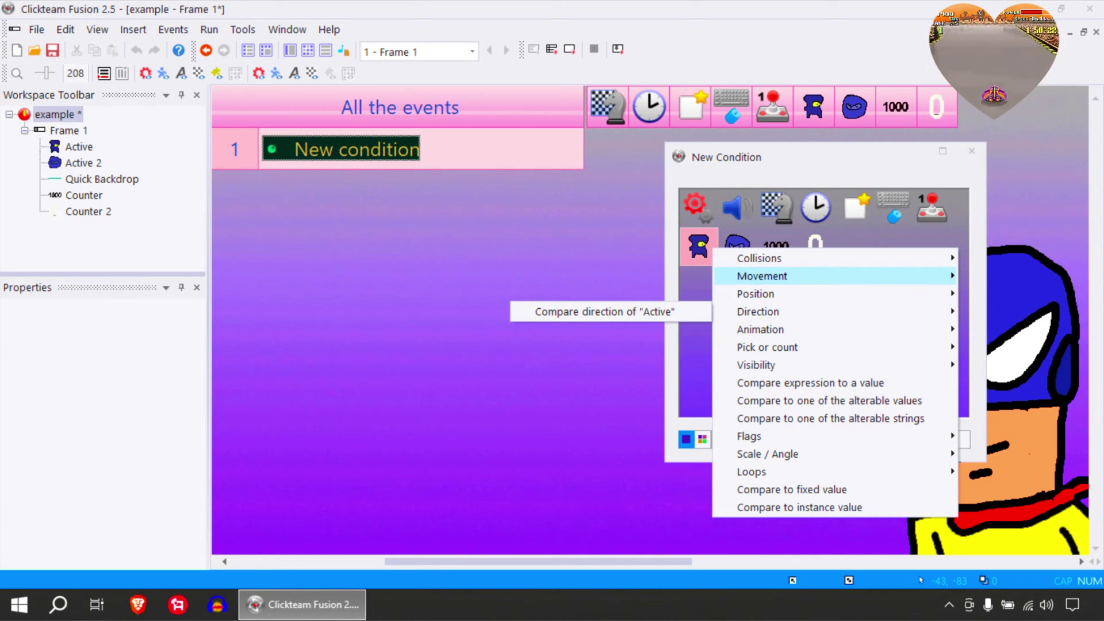
pyautogui.click(729, 159)
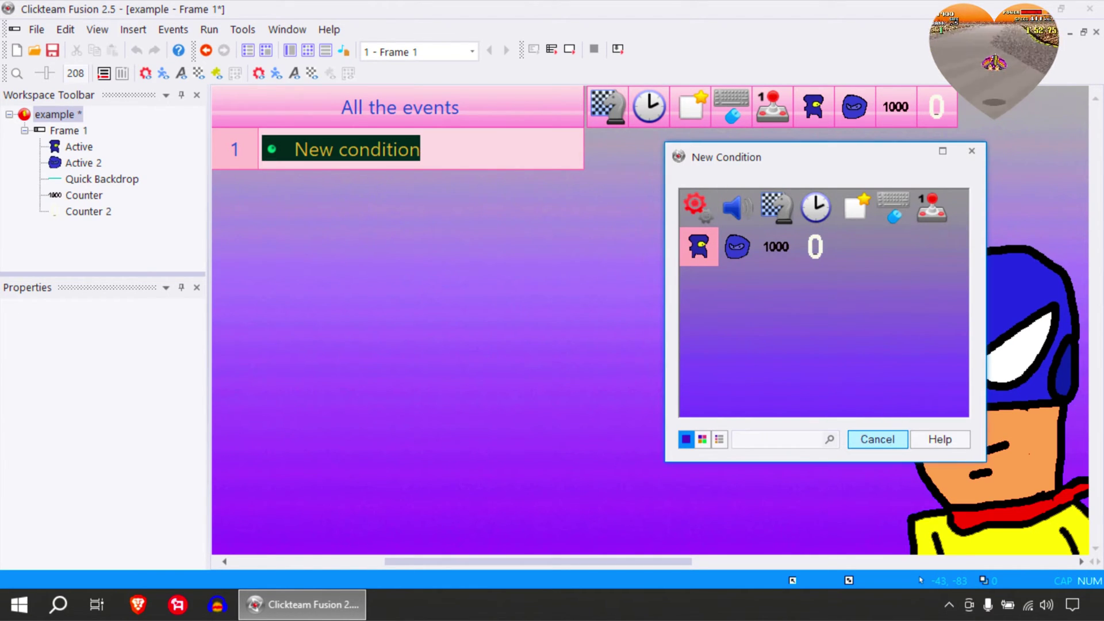
pyautogui.moveTo(729, 159); pyautogui.dragTo(649, 136)
pyautogui.click(628, 229)
pyautogui.moveTo(638, 237)
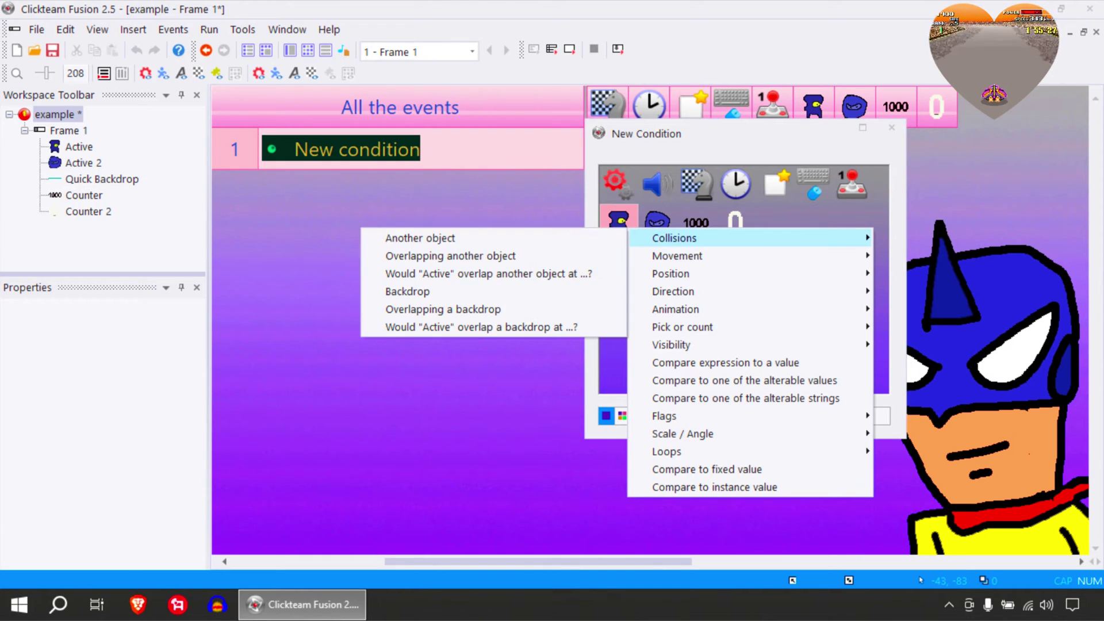
pyautogui.click(437, 292)
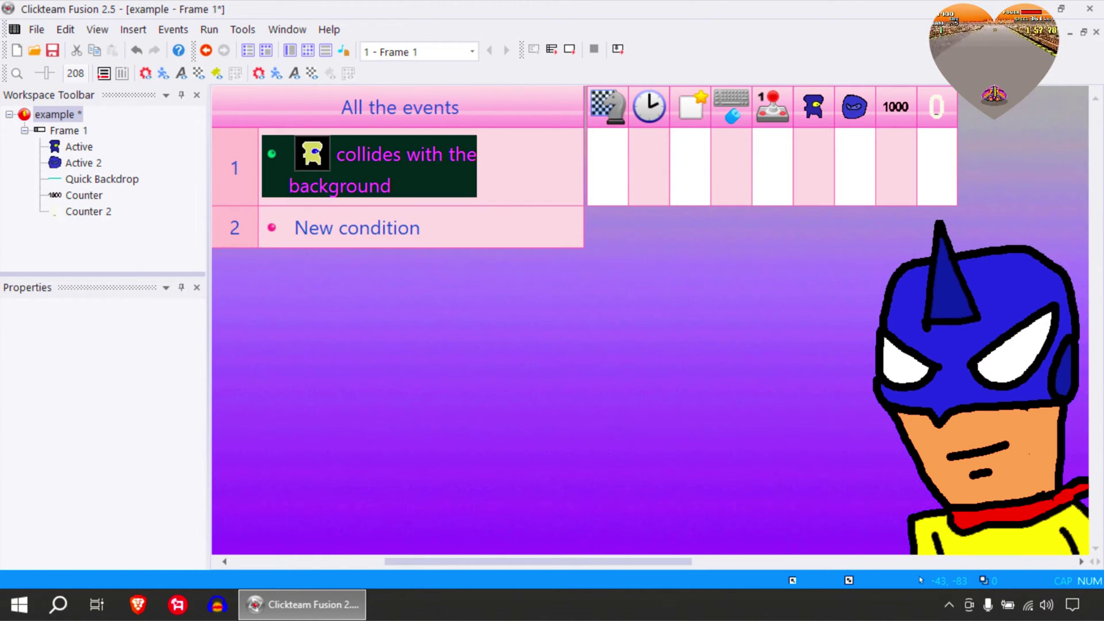
# Add a movement action to the background-collision event that makes the Active object stop.
pyautogui.click(814, 167)
pyautogui.moveTo(867, 177)
pyautogui.click(666, 178)
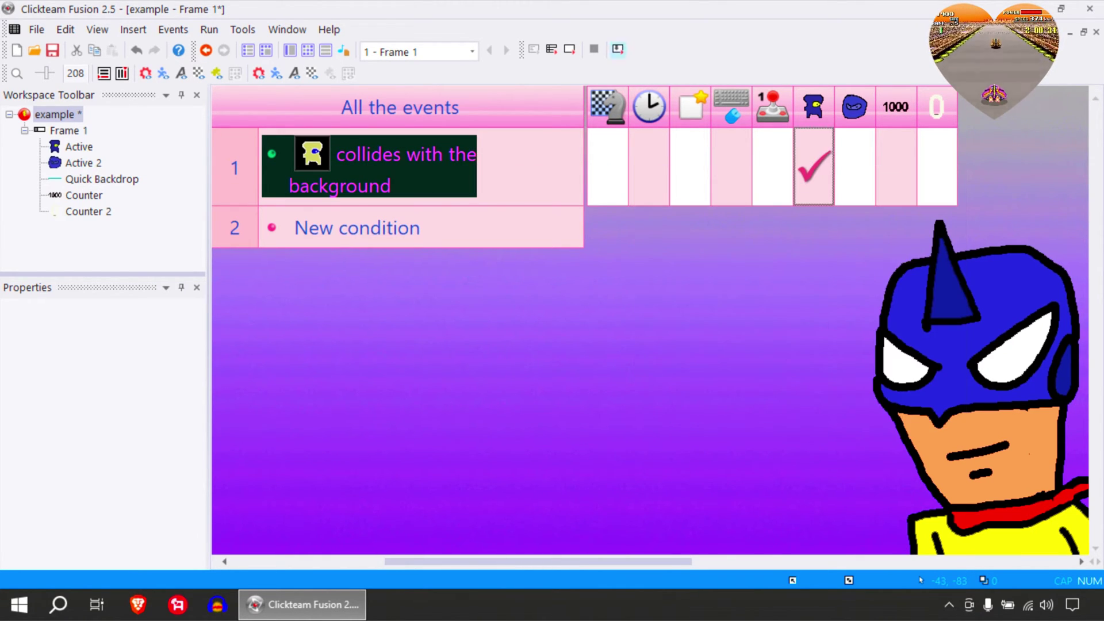
# Test-run the frame, checking how the player walks and jumps on the ground, and close the test.
pyautogui.click(570, 49)
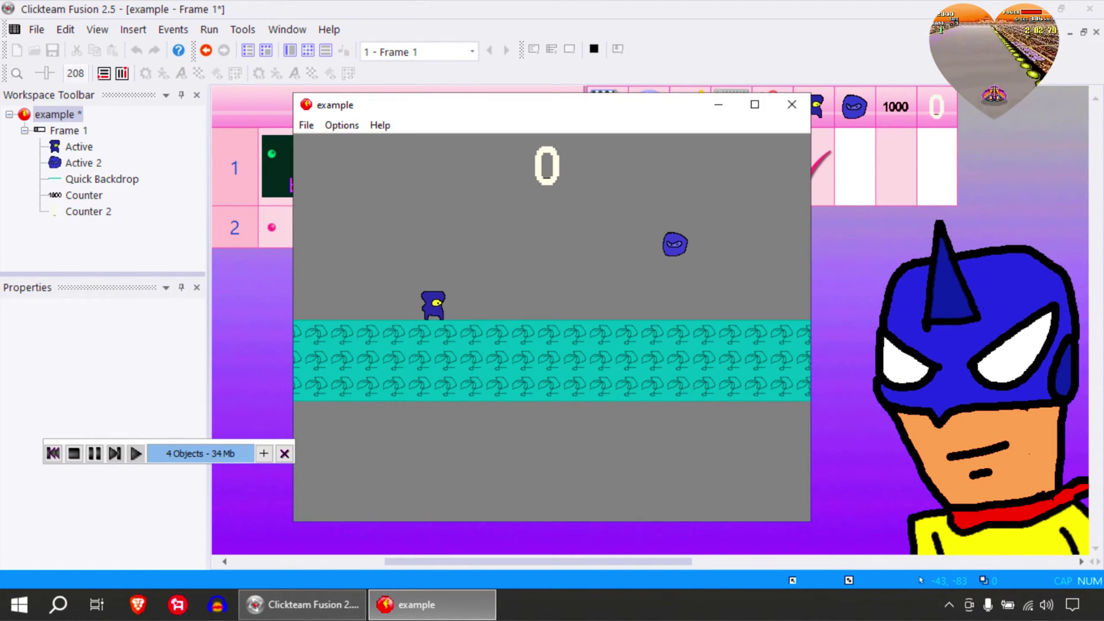
pyautogui.press('shift')
pyautogui.press('shift')
pyautogui.press('shift')
pyautogui.press('Left')
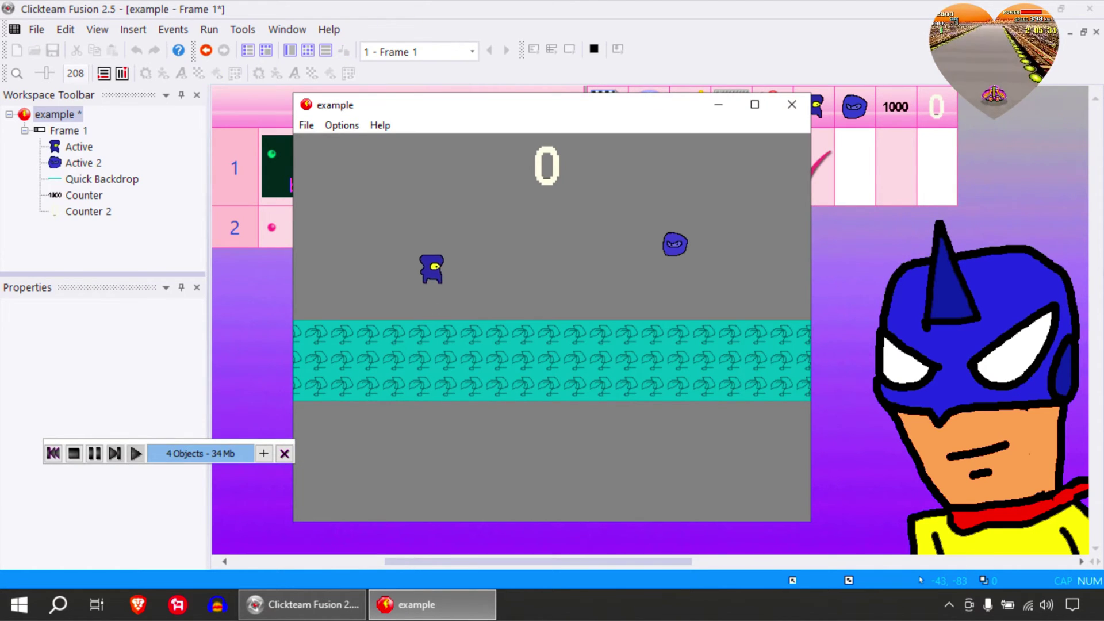
pyautogui.press('Right')
pyautogui.press('shift')
pyautogui.press('Left')
pyautogui.press('shift')
pyautogui.press('Right')
pyautogui.press('shift')
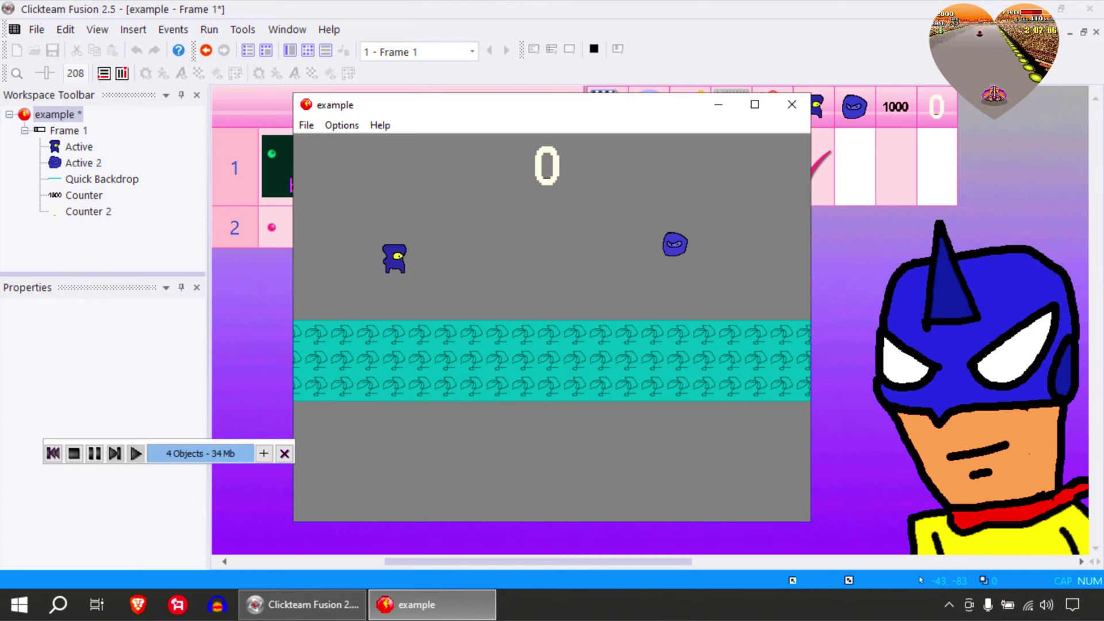
pyautogui.press('shift')
pyautogui.press('Up')
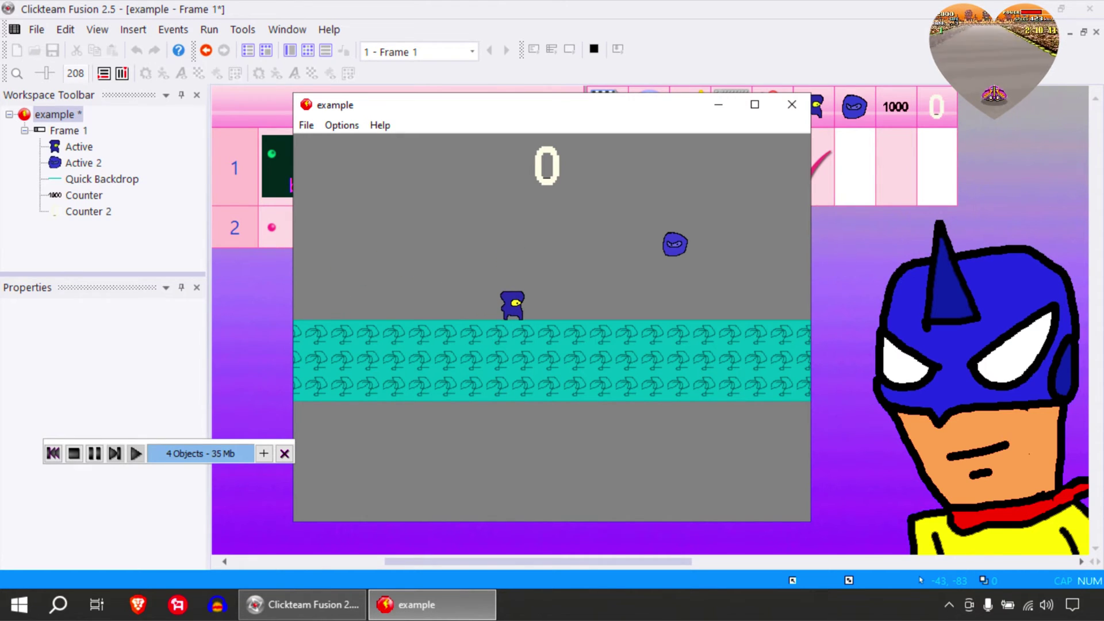
pyautogui.click(792, 105)
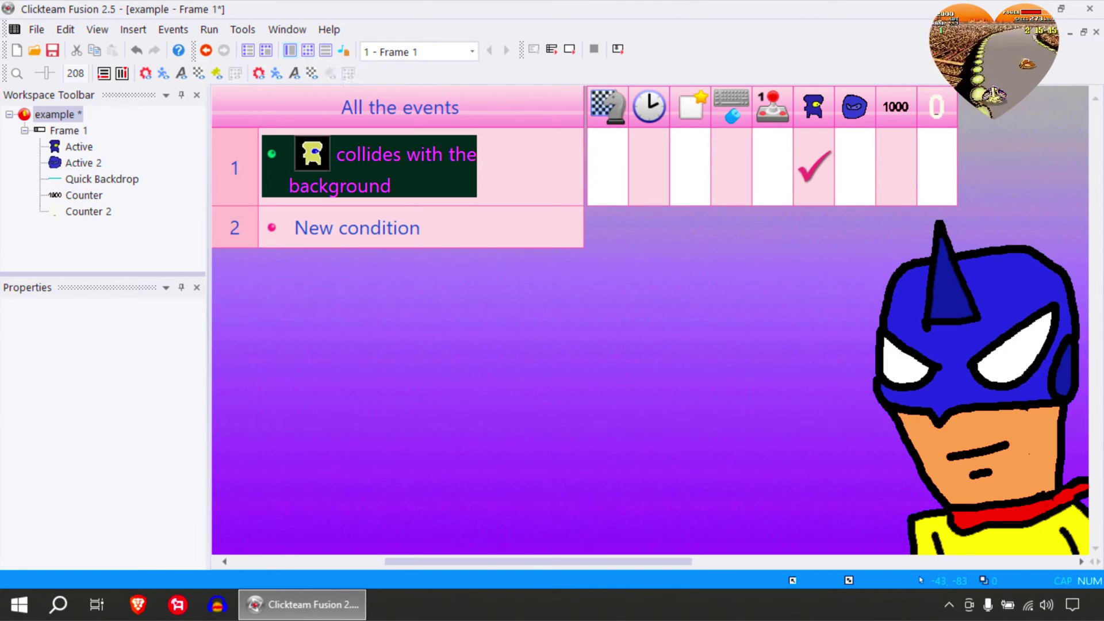
# Set the Active object's jump strength to 70 in the frame editor.
pyautogui.hotkey('ctrl', 'm')
pyautogui.click(480, 180)
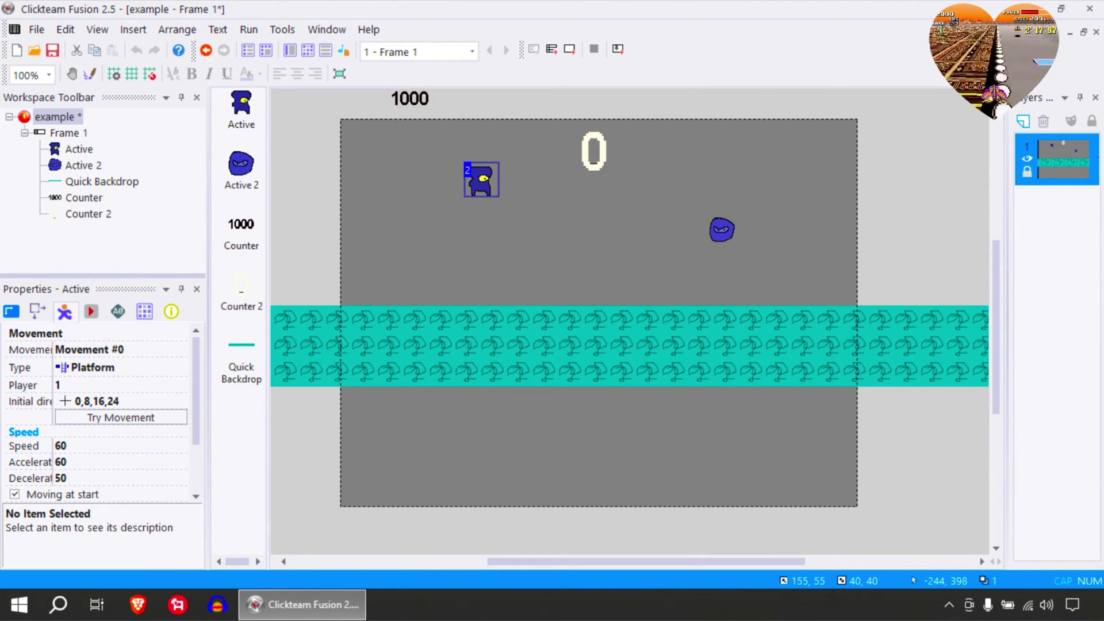
pyautogui.scroll(-1, 98, 414)
pyautogui.click(79, 465)
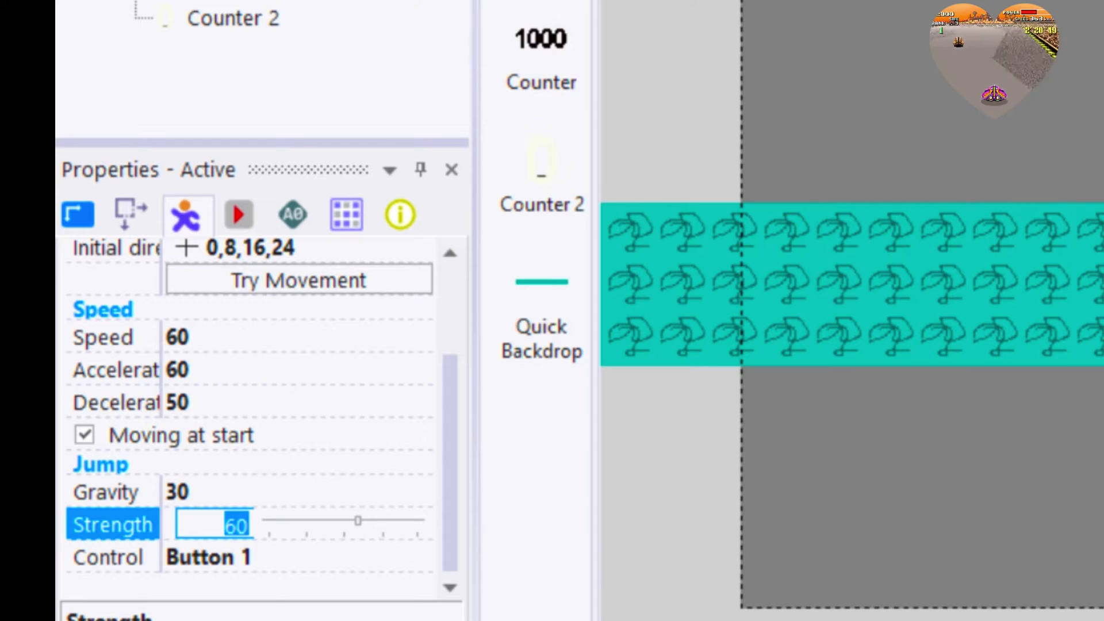
pyautogui.write('70')
# Test-run the frame in a maximized window, trying the player's jump height and walking in both directions, and close it.
pyautogui.click(570, 50)
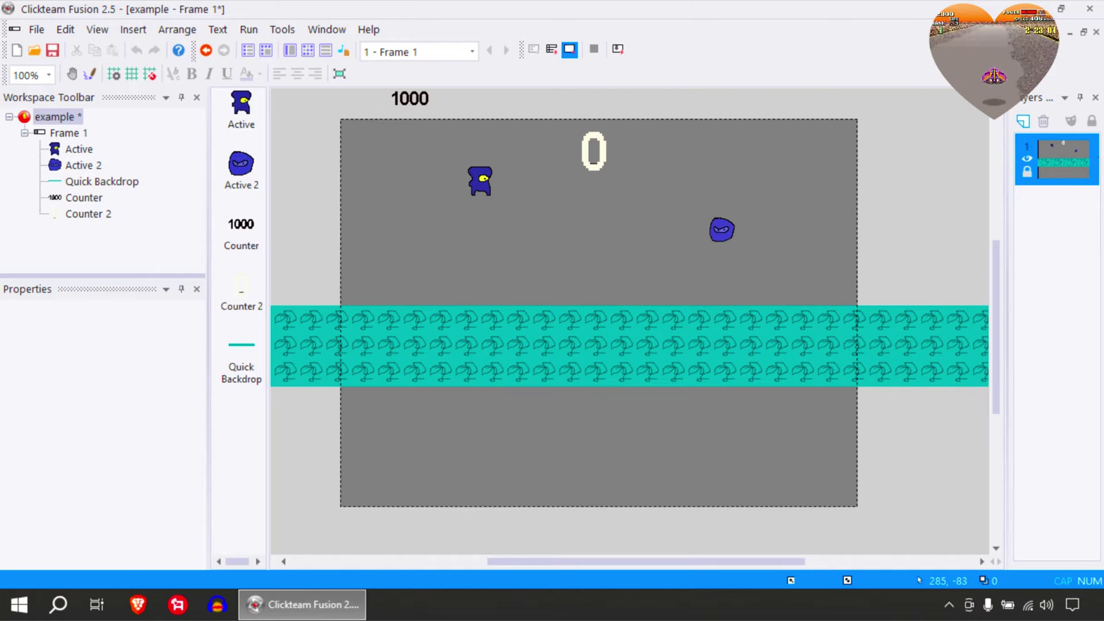
pyautogui.click(755, 104)
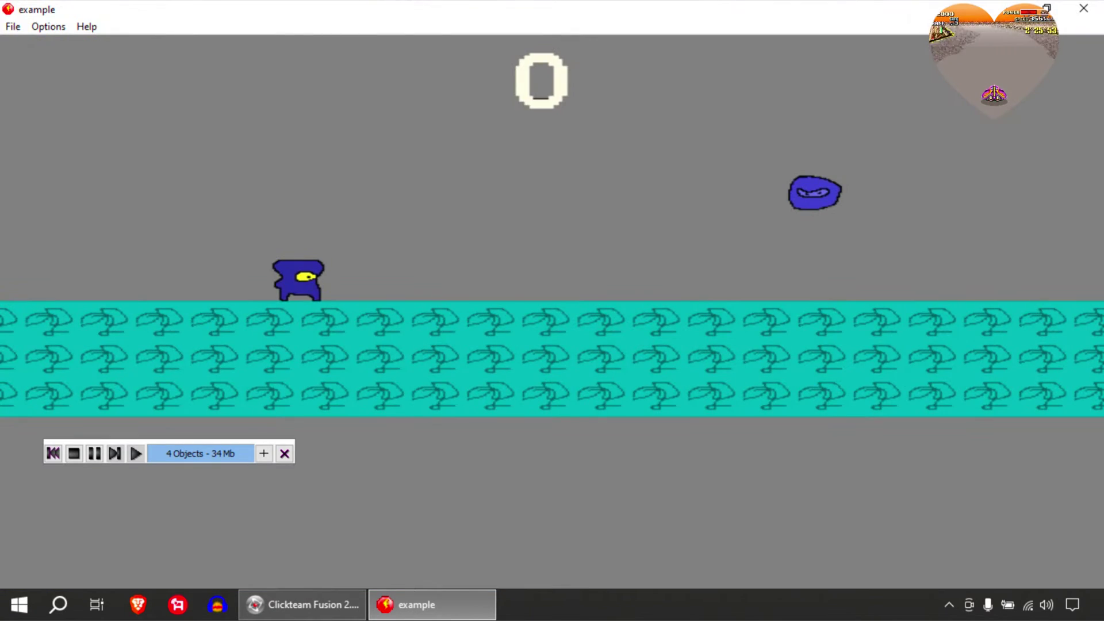
pyautogui.press('shift')
pyautogui.press('shift')
pyautogui.press('shift')
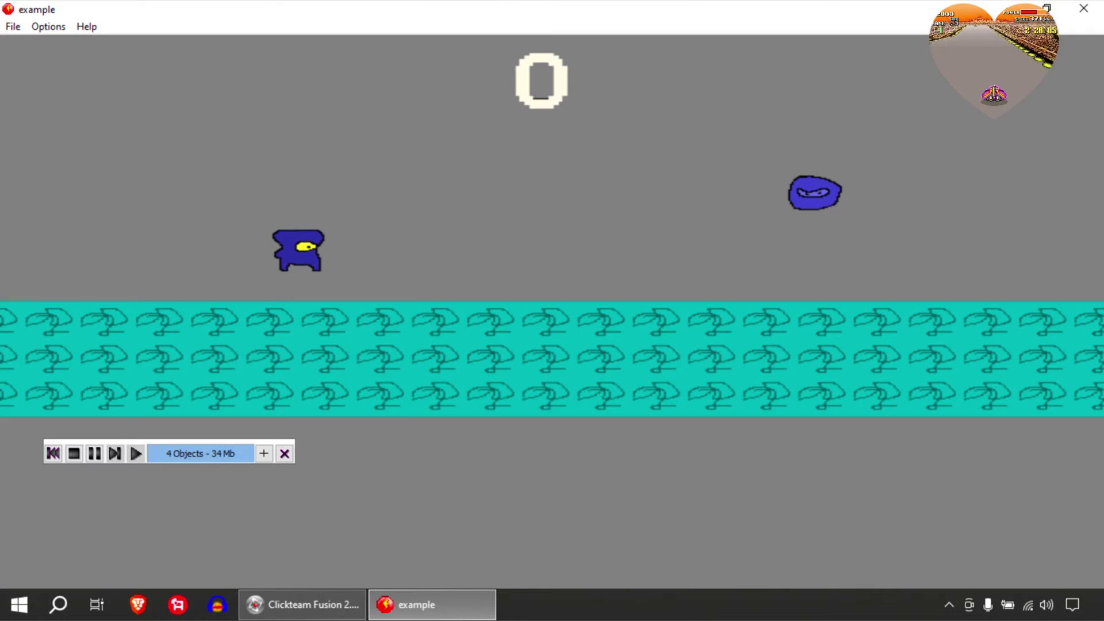
pyautogui.press('shift')
pyautogui.press('shift')
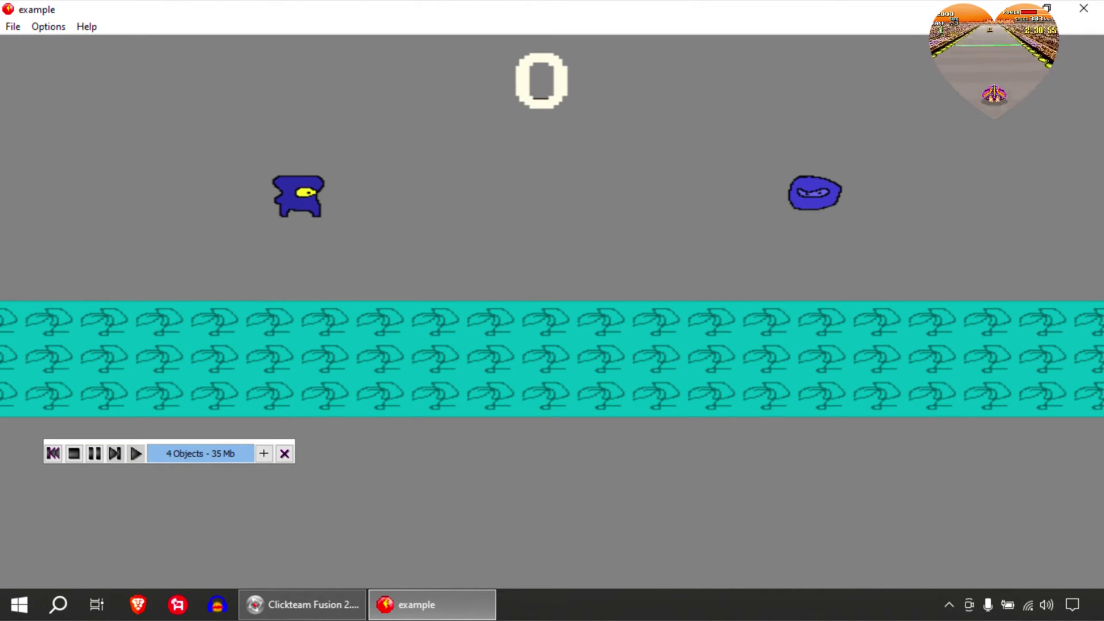
pyautogui.press('Left')
pyautogui.press('shift')
pyautogui.press('Right')
pyautogui.press('Left')
pyautogui.press('shift')
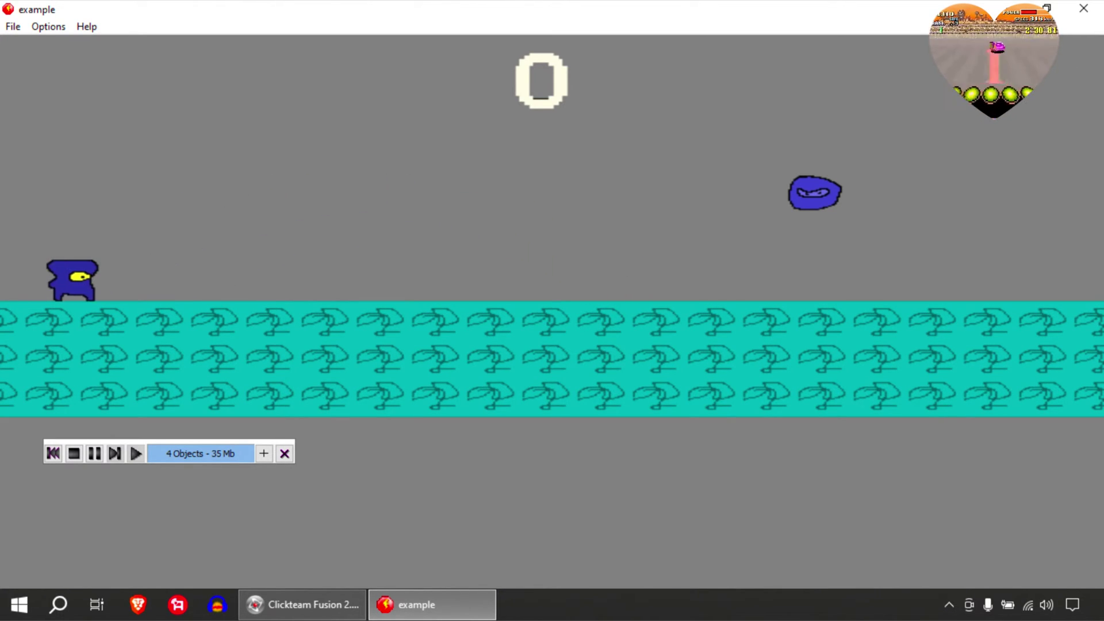
pyautogui.press('Right')
pyautogui.press('shift')
pyautogui.press('Left')
pyautogui.press('shift')
pyautogui.press('Right')
pyautogui.press('Left')
pyautogui.press('Right')
pyautogui.press('shift')
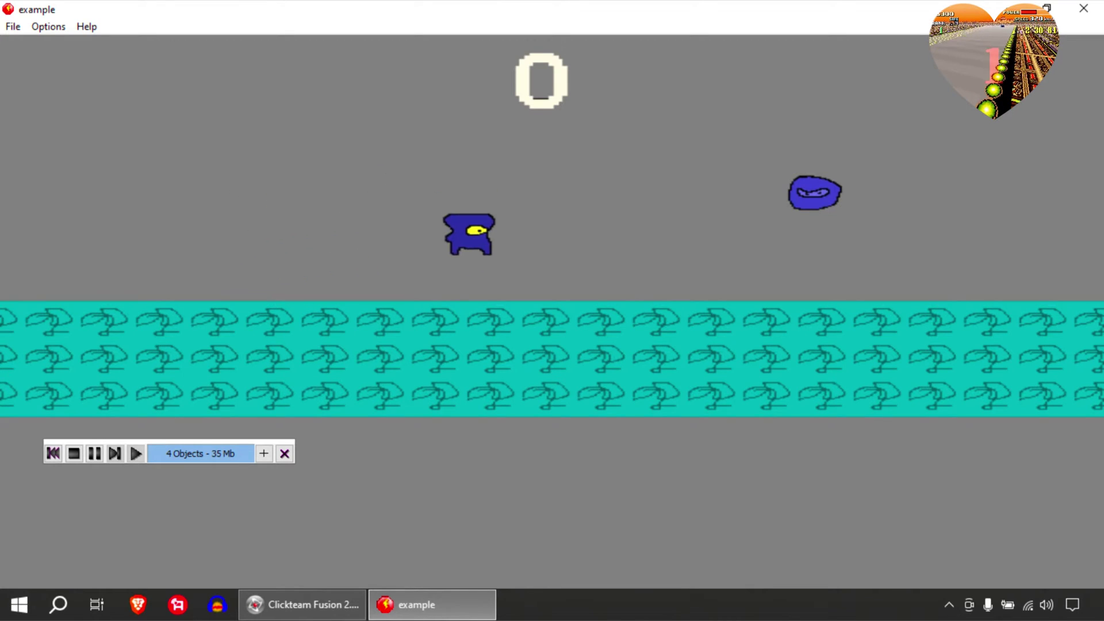
pyautogui.press('Left')
pyautogui.press('shift')
pyautogui.press('Left')
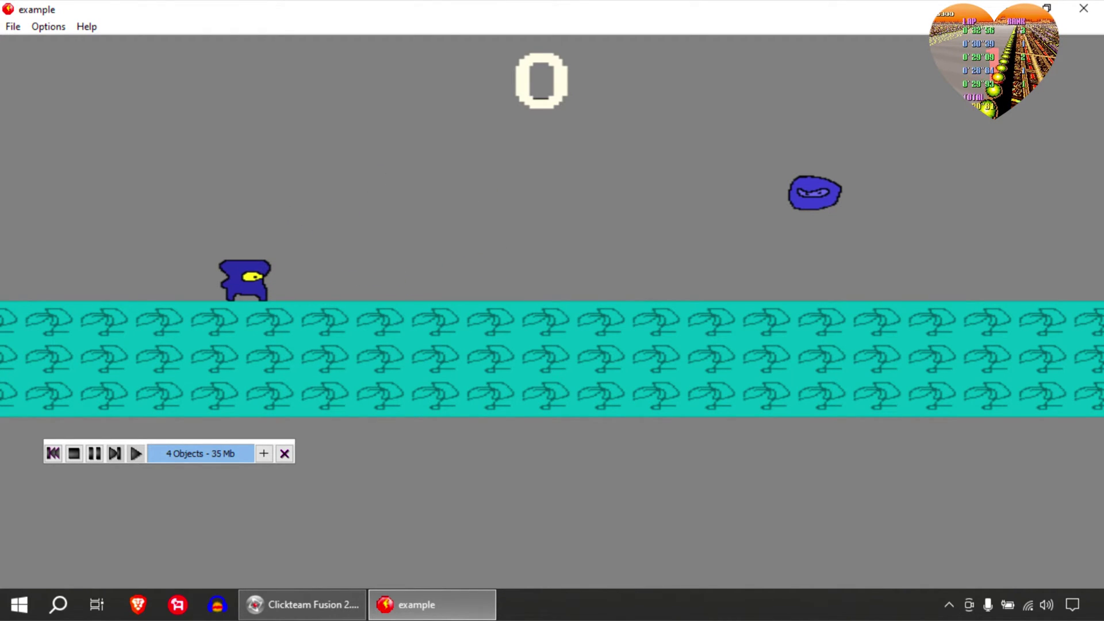
pyautogui.click(1085, 8)
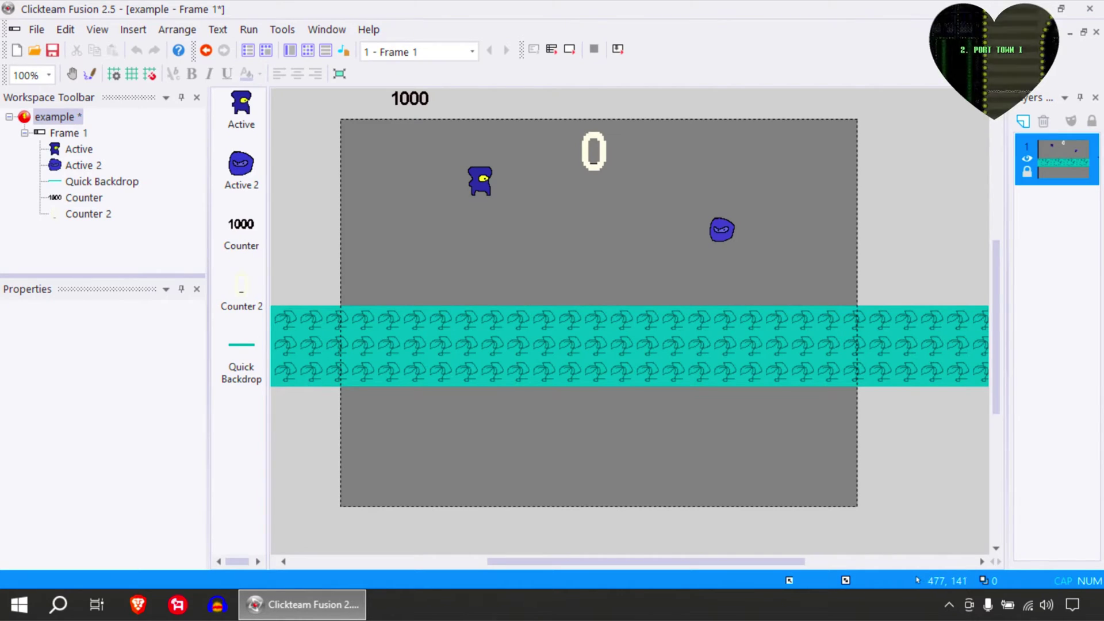
# Change the Active 2 enemy's movement type to Physics - Static movement.
pyautogui.click(723, 237)
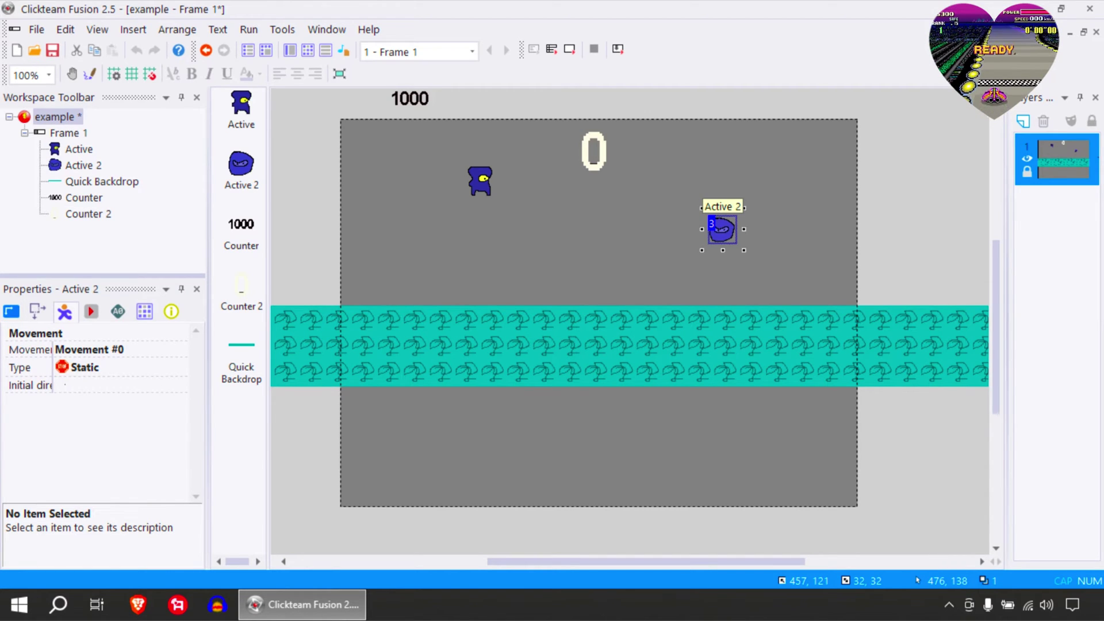
pyautogui.click(120, 368)
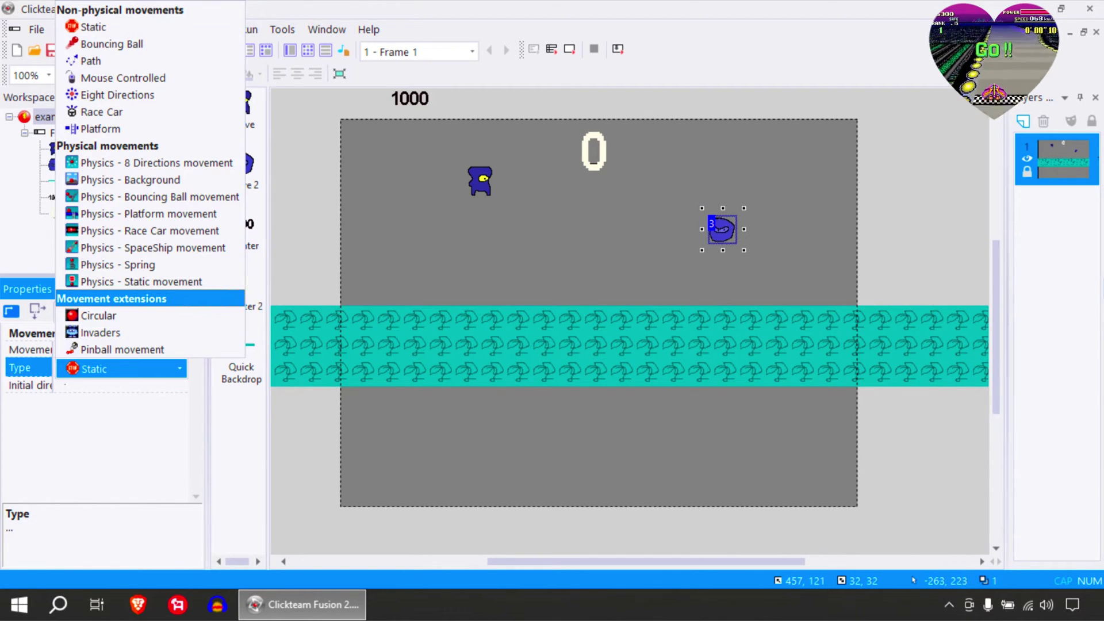
pyautogui.click(141, 282)
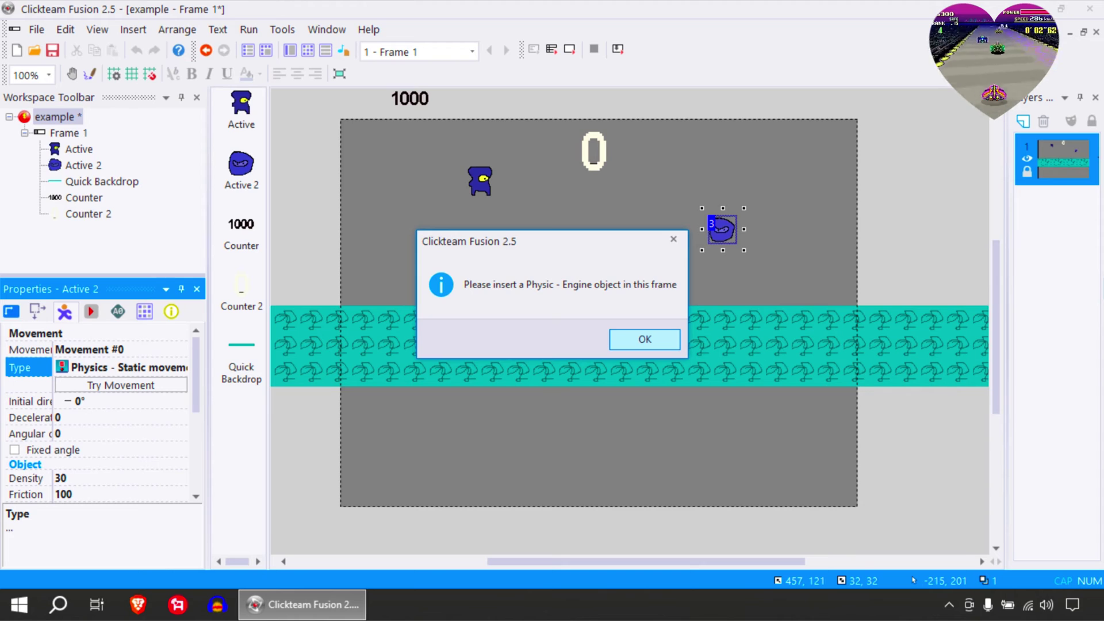
pyautogui.press('Return')
# Insert a Physics - Engine object and place it near the frame's upper-right corner, at about 572, 39.
pyautogui.click(472, 342)
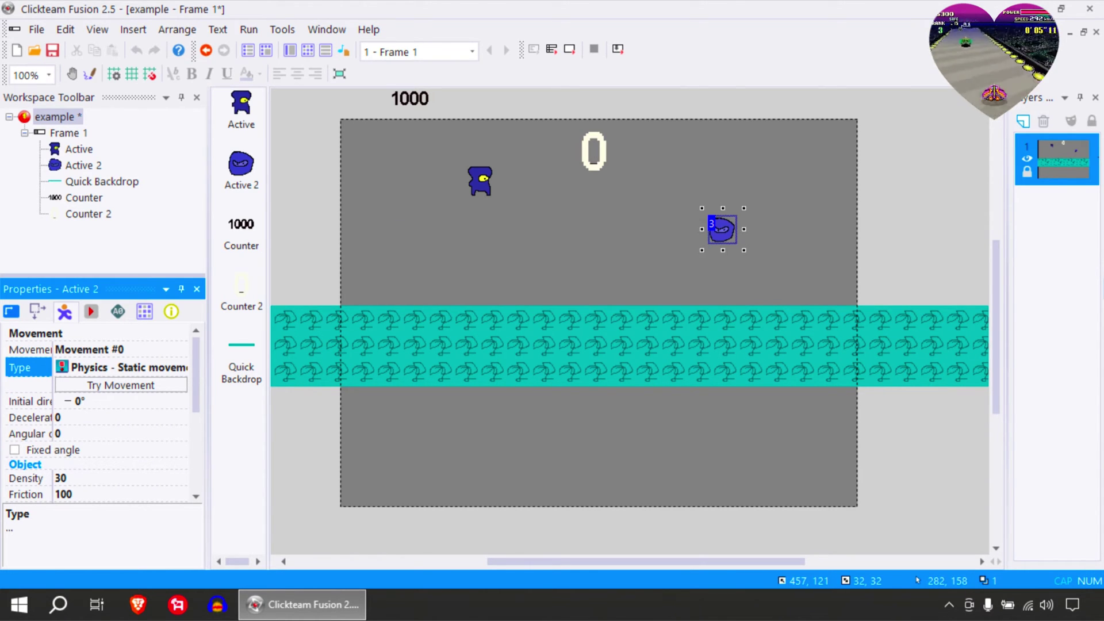
pyautogui.rightClick(569, 273)
pyautogui.click(639, 29)
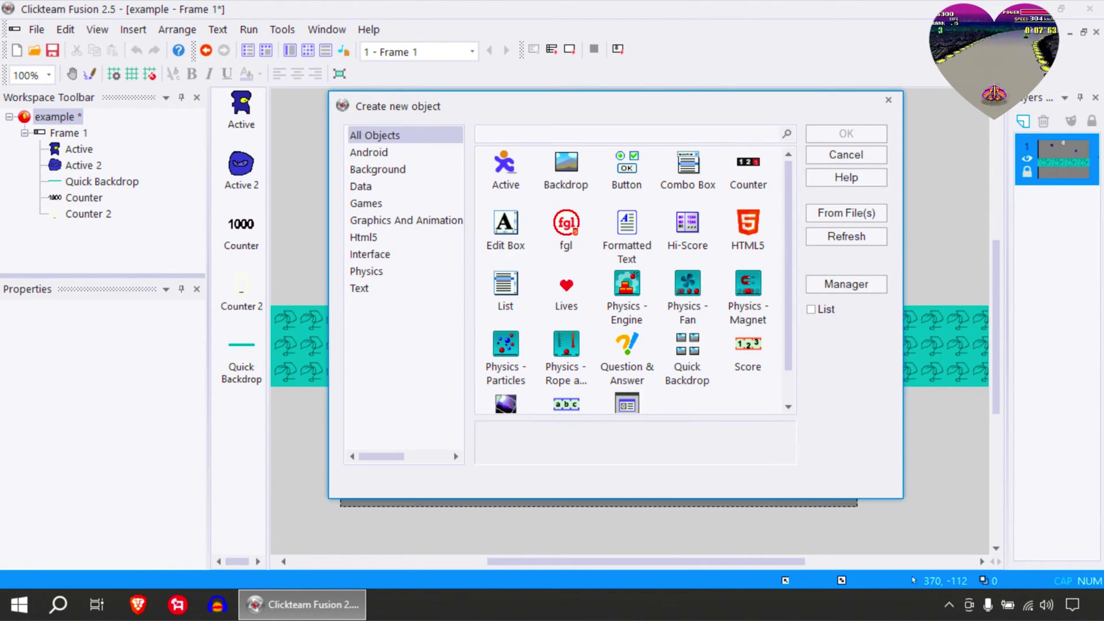
pyautogui.click(627, 284)
pyautogui.click(846, 133)
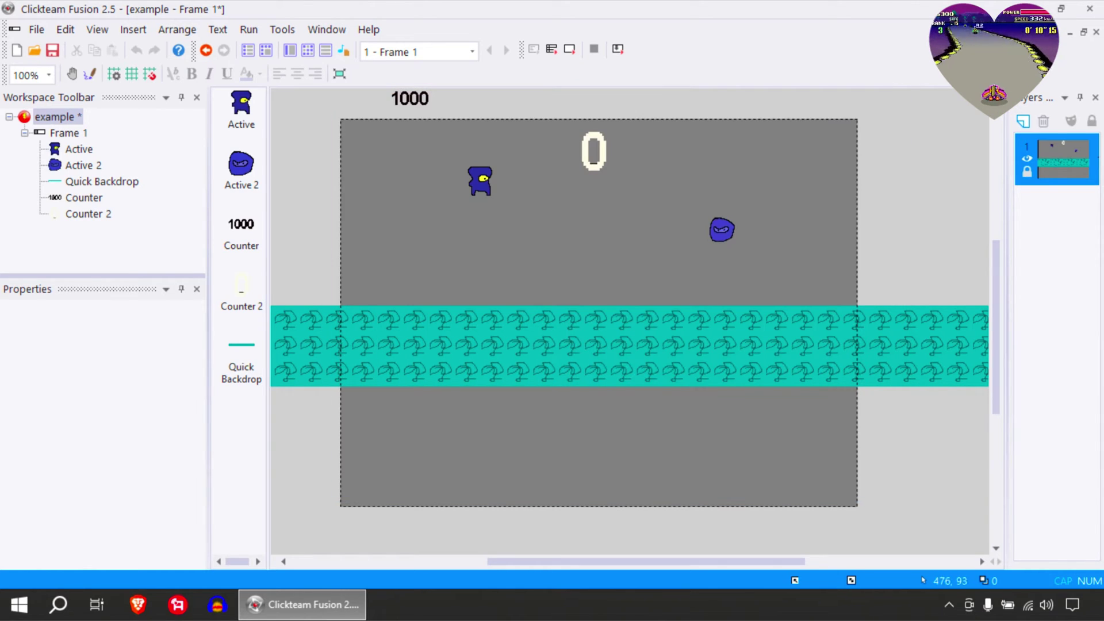
pyautogui.click(605, 162)
pyautogui.moveTo(726, 192); pyautogui.dragTo(815, 165)
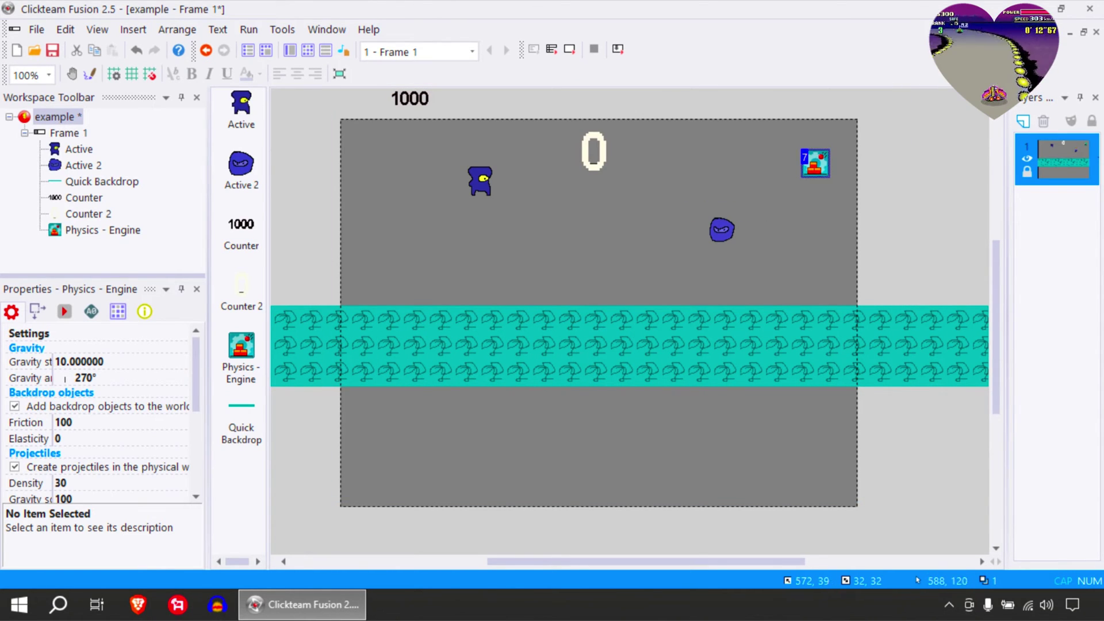
# Test-run the frame to check the enemy's physics movement, and close the test.
pyautogui.click(757, 173)
pyautogui.click(569, 49)
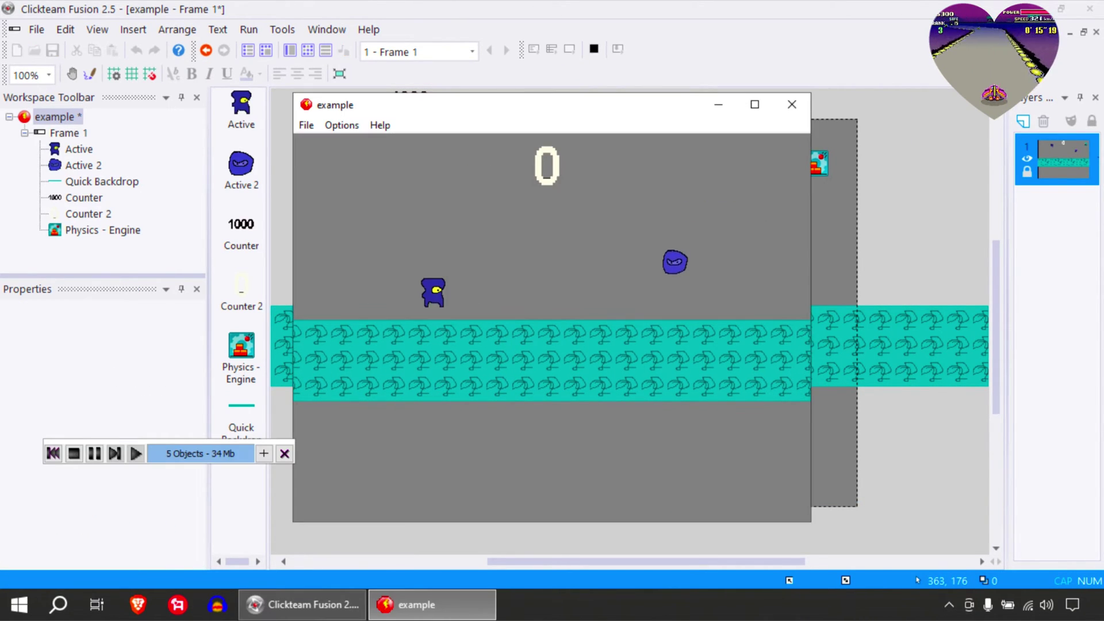
pyautogui.click(792, 105)
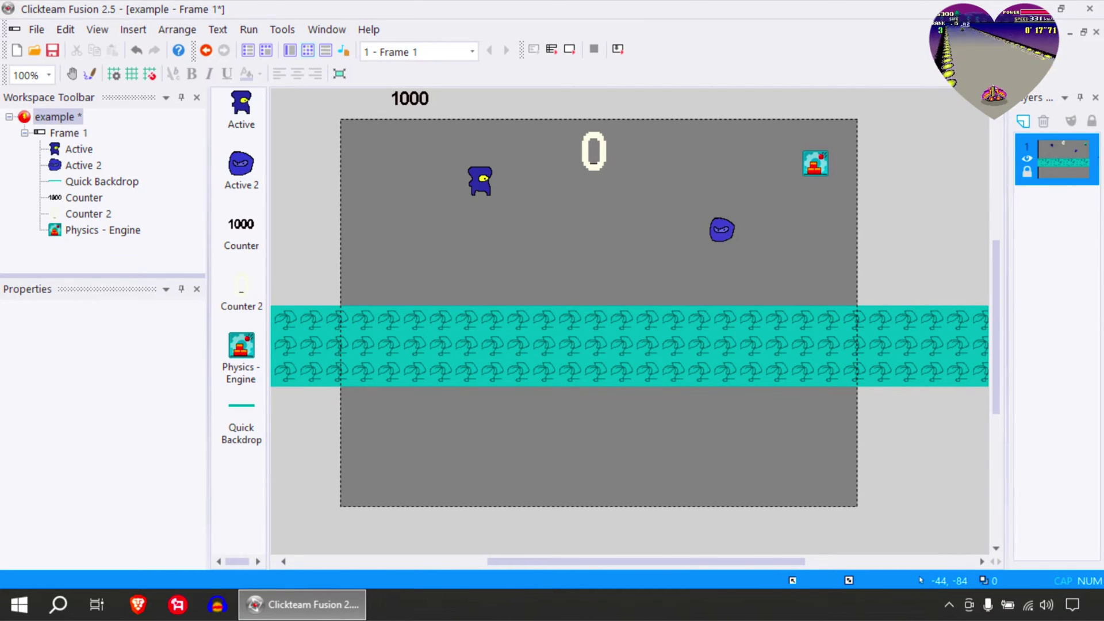
# Add a second event condition for the Active 2 enemy colliding with the backdrop.
pyautogui.click(308, 50)
pyautogui.click(356, 229)
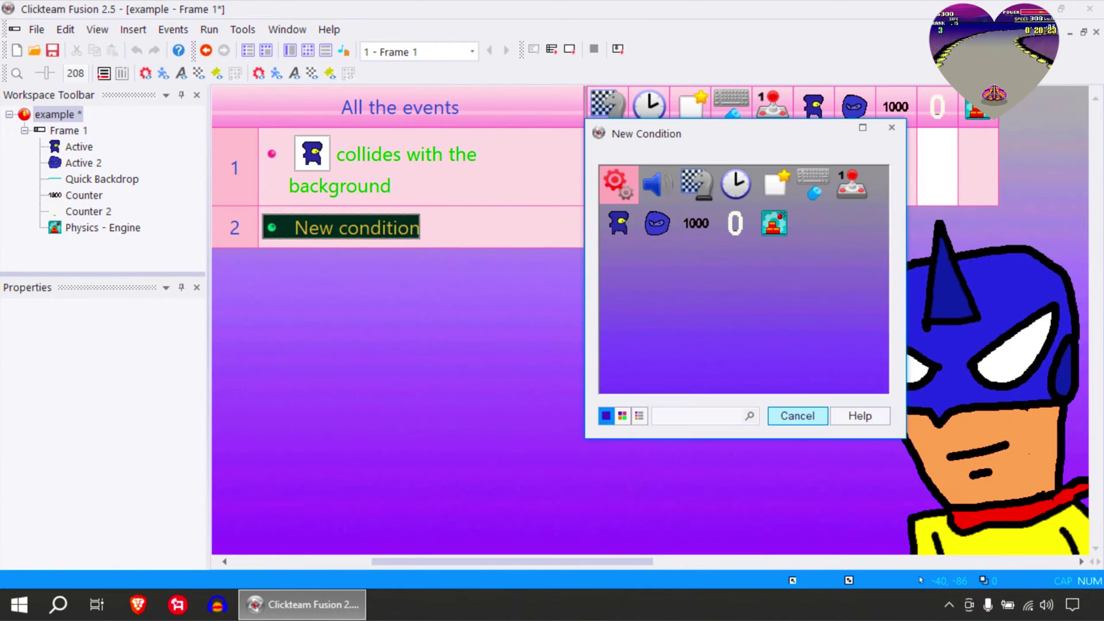
pyautogui.click(658, 223)
pyautogui.moveTo(691, 232)
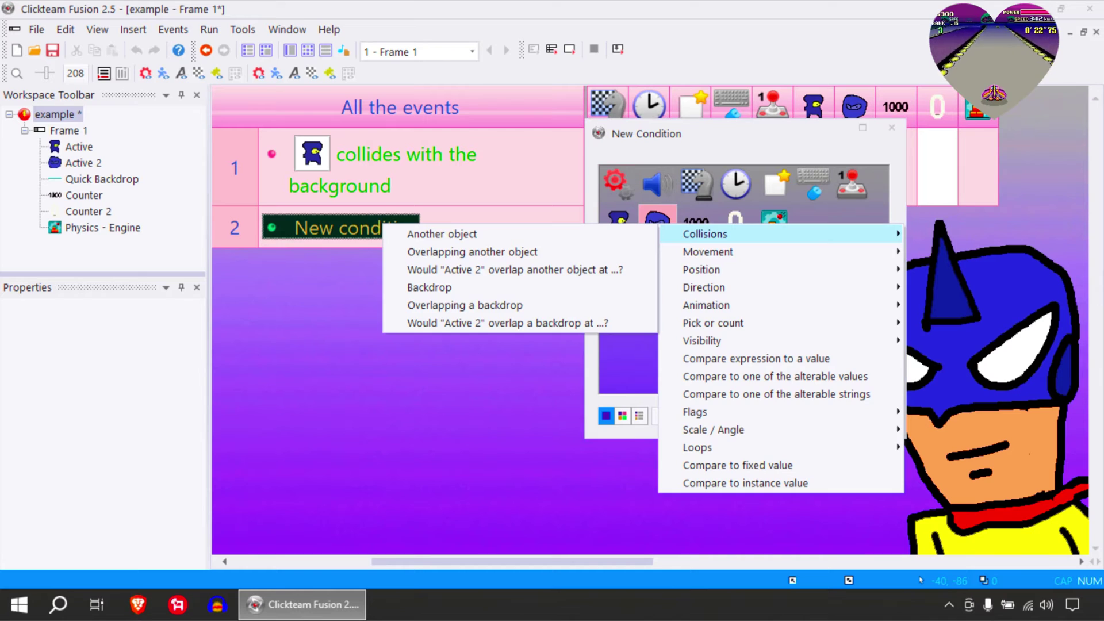
pyautogui.click(437, 286)
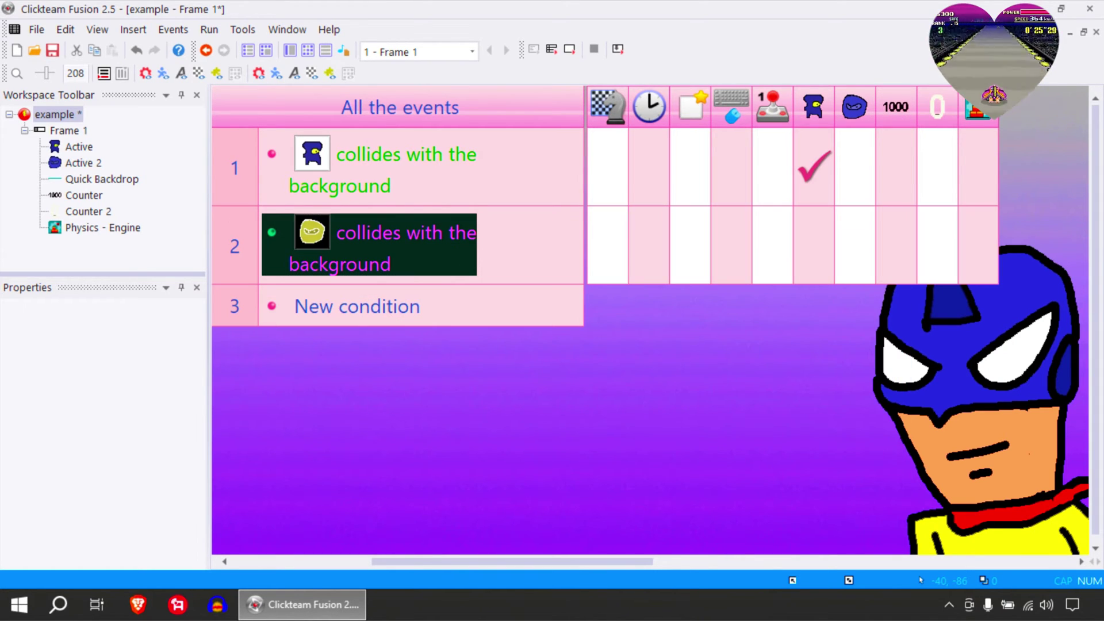
# Add a movement action to the Active 2 collision event that makes the enemy stop on the background.
pyautogui.rightClick(975, 255)
pyautogui.click(857, 247)
pyautogui.rightClick(858, 257)
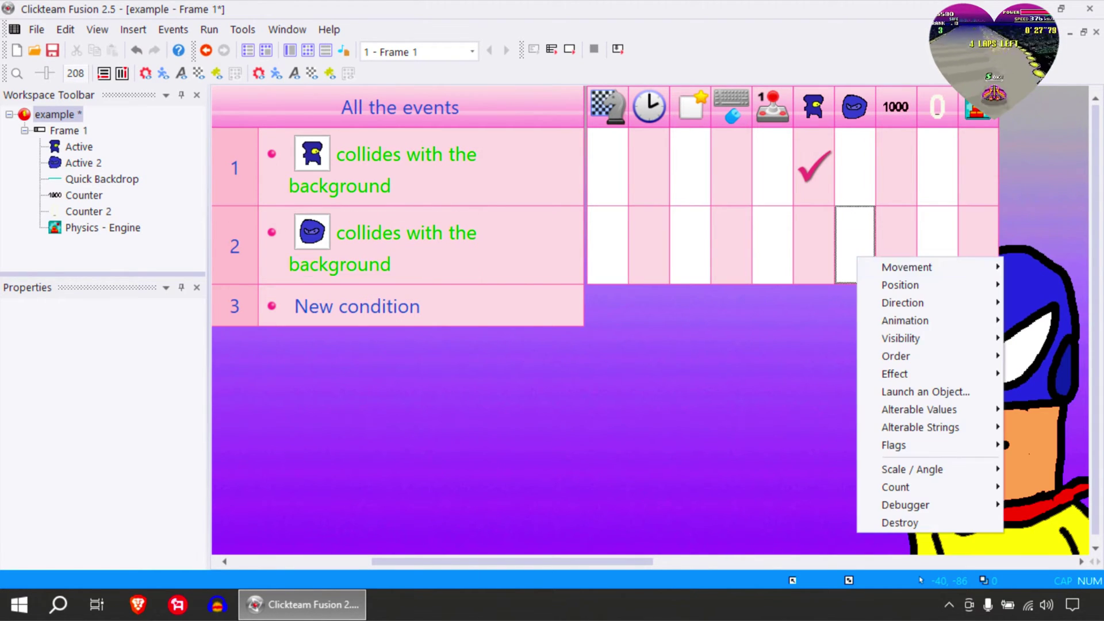
pyautogui.moveTo(906, 267)
pyautogui.click(709, 267)
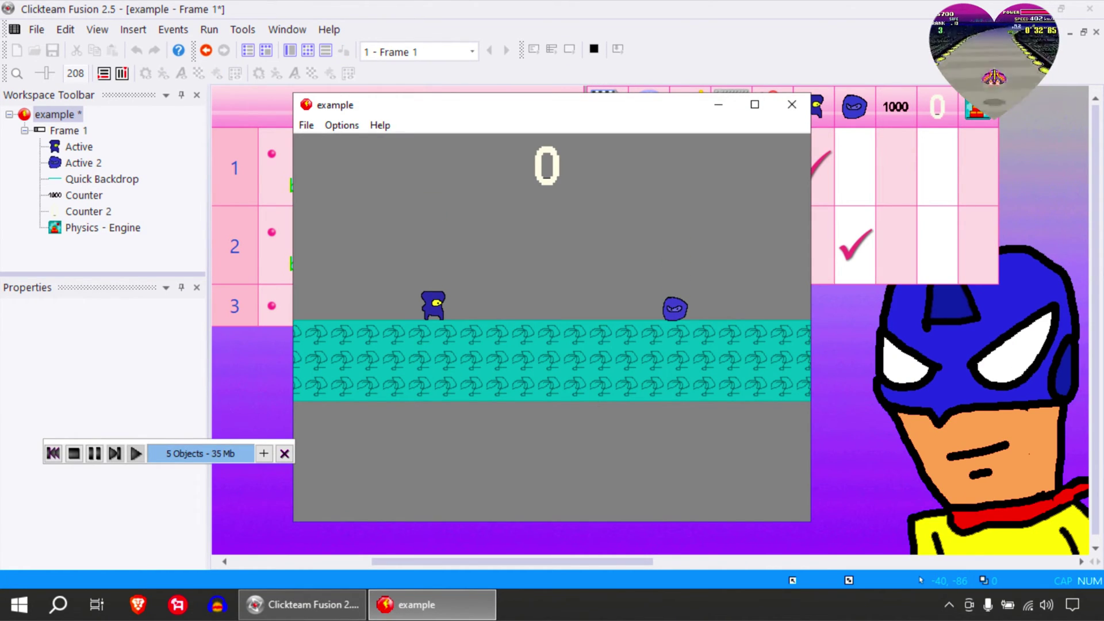
# Close the running test, insert a Physics - Fan object, and place it over the Active 2 enemy at about 383, 120.
pyautogui.click(792, 105)
pyautogui.click(290, 50)
pyautogui.rightClick(803, 259)
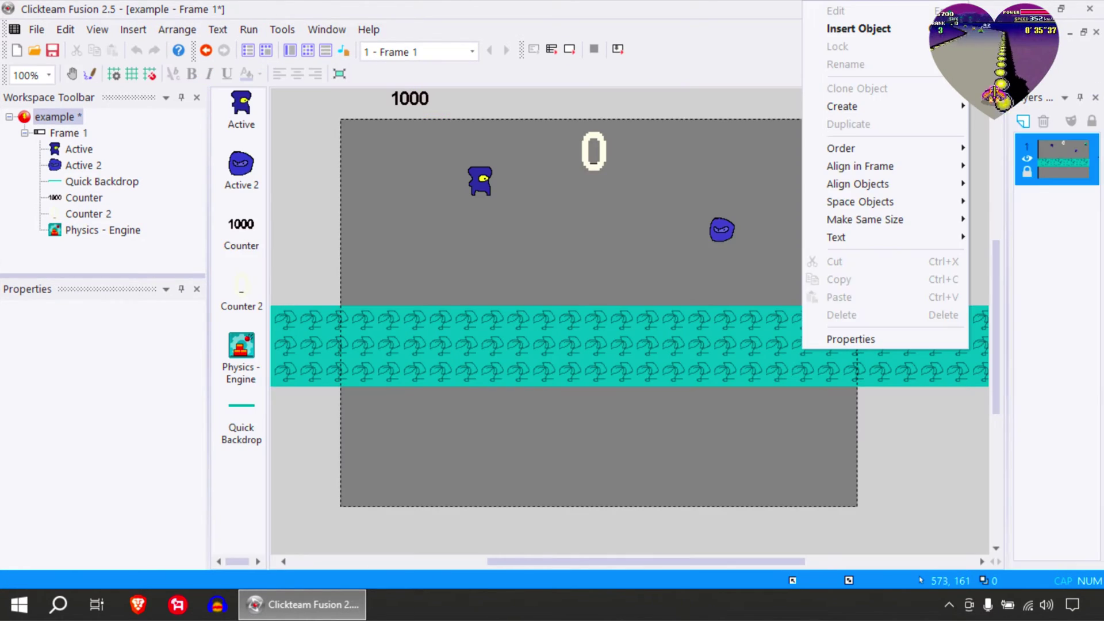
pyautogui.click(857, 28)
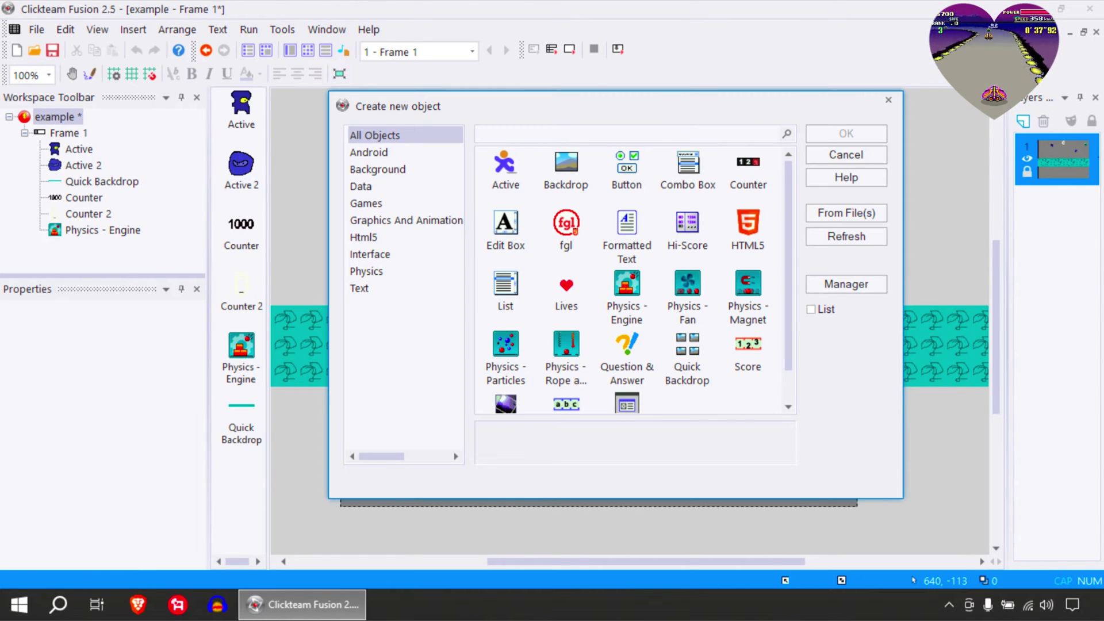
pyautogui.scroll(-1, 633, 280)
pyautogui.click(688, 247)
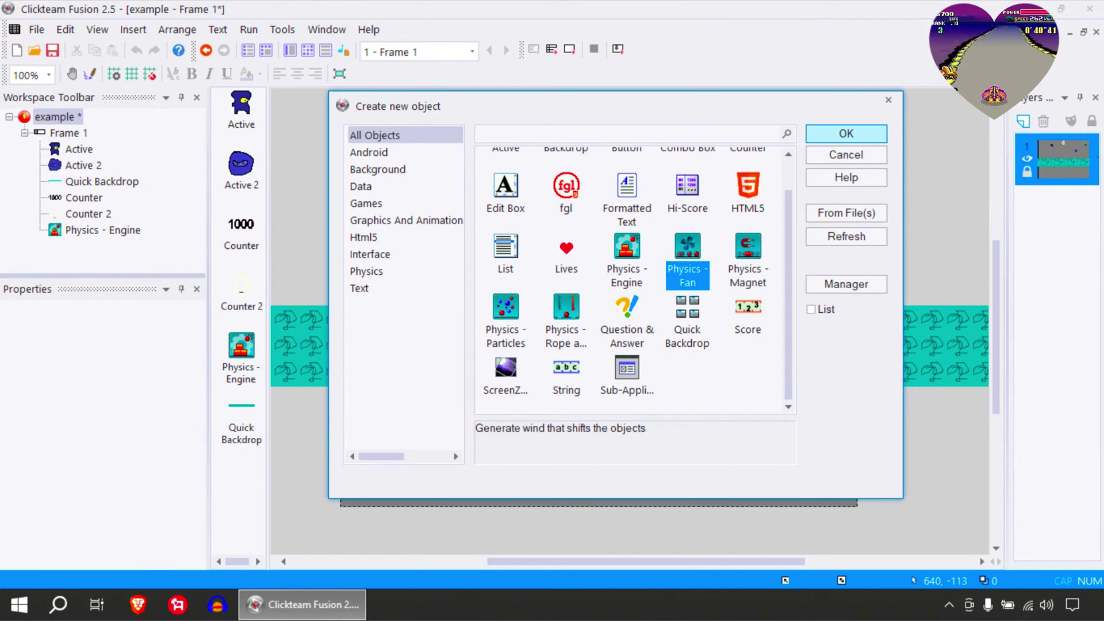
pyautogui.click(846, 134)
pyautogui.click(904, 280)
pyautogui.moveTo(907, 280); pyautogui.dragTo(669, 234)
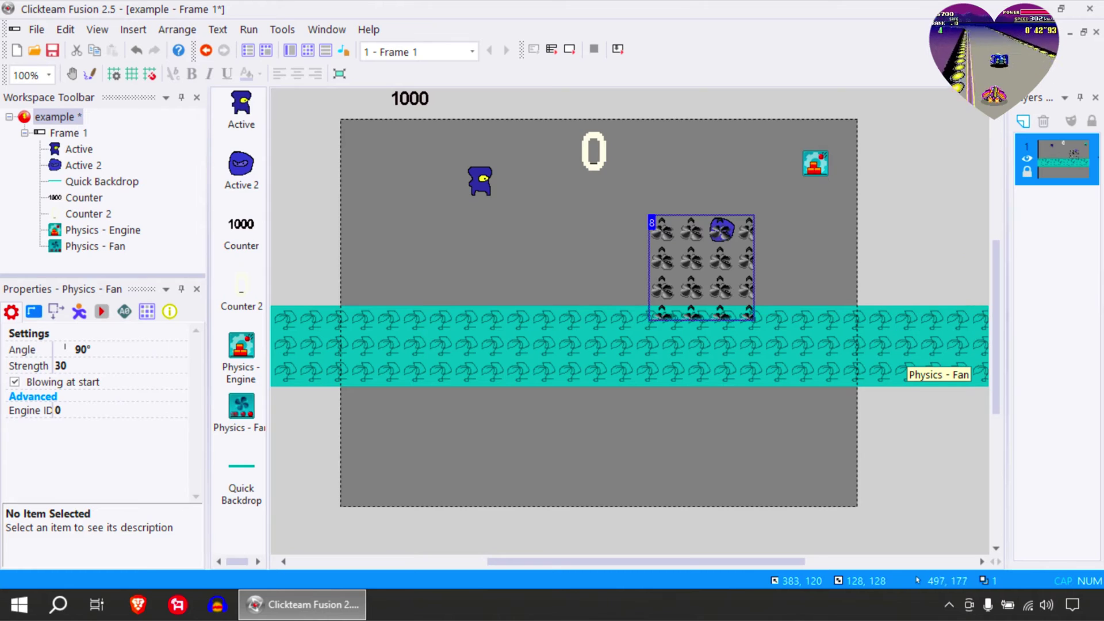
# Widen the fan to about 324 by 128, raise it to about 384, 101 just above the ground, and test-run the frame.
pyautogui.click(746, 263)
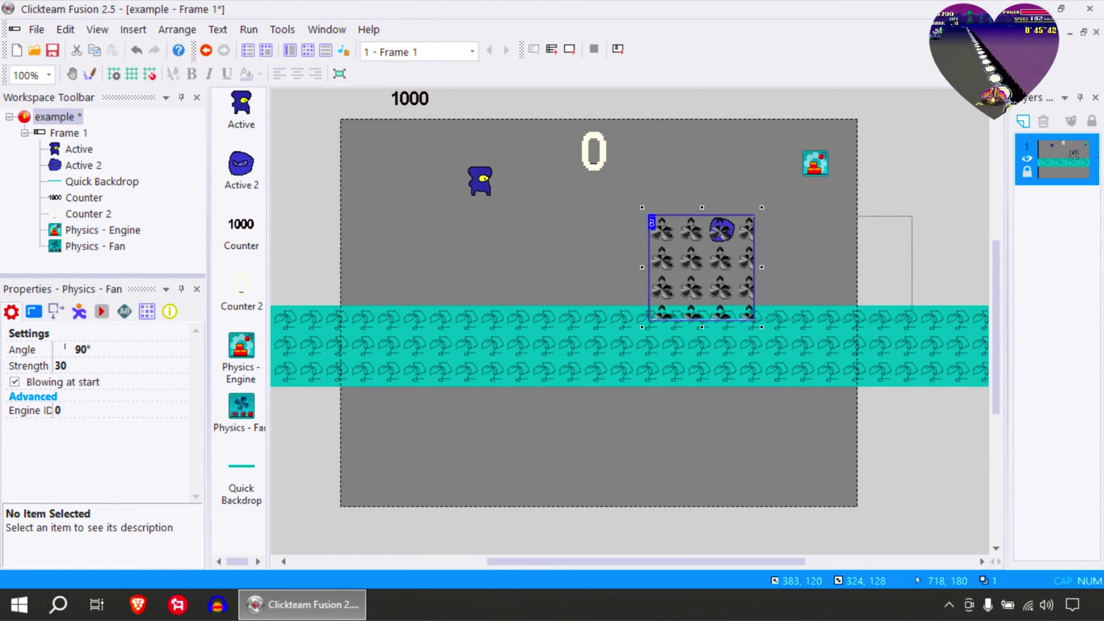
pyautogui.moveTo(920, 265); pyautogui.dragTo(920, 266)
pyautogui.moveTo(777, 274); pyautogui.dragTo(777, 258)
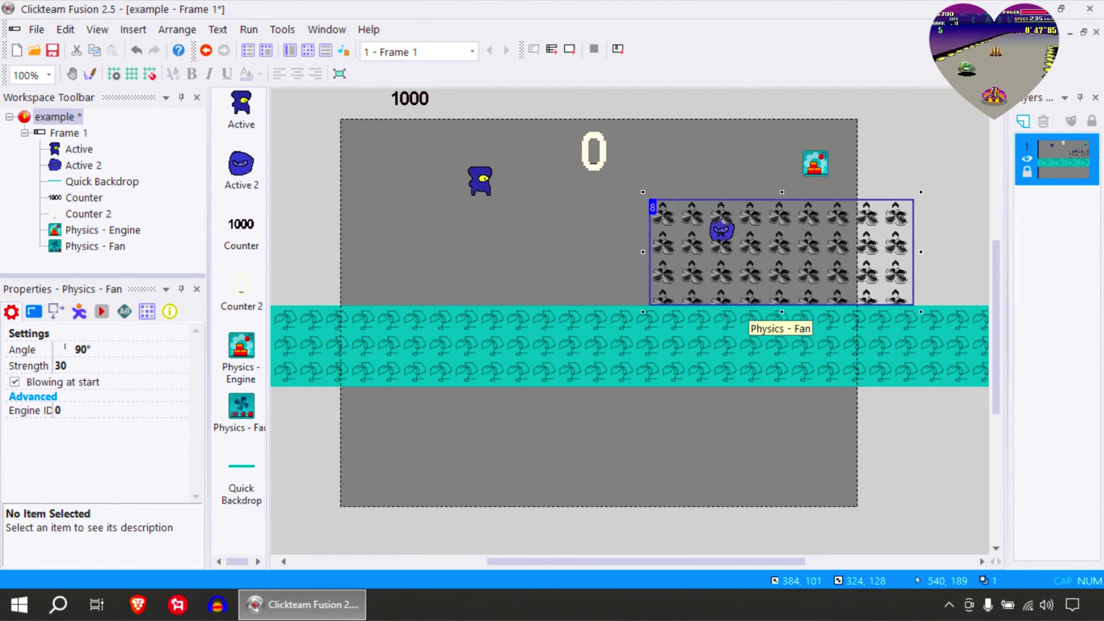
pyautogui.click(569, 50)
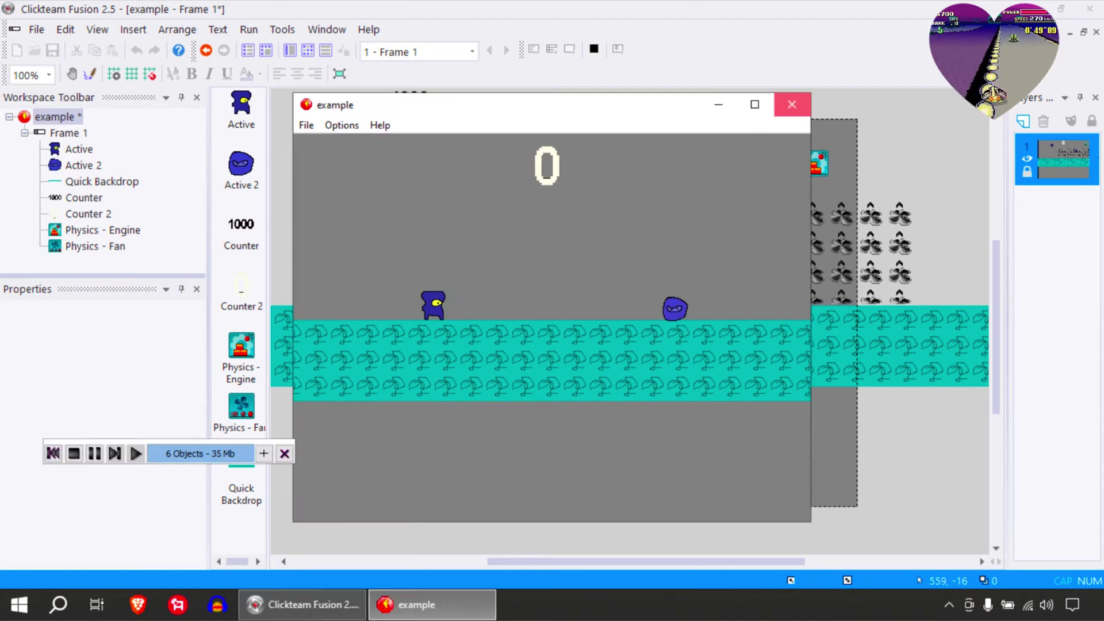
pyautogui.click(791, 104)
# Extend the fan to about 462 by 128, set its wind angle to 180°, and test-run the frame.
pyautogui.click(758, 269)
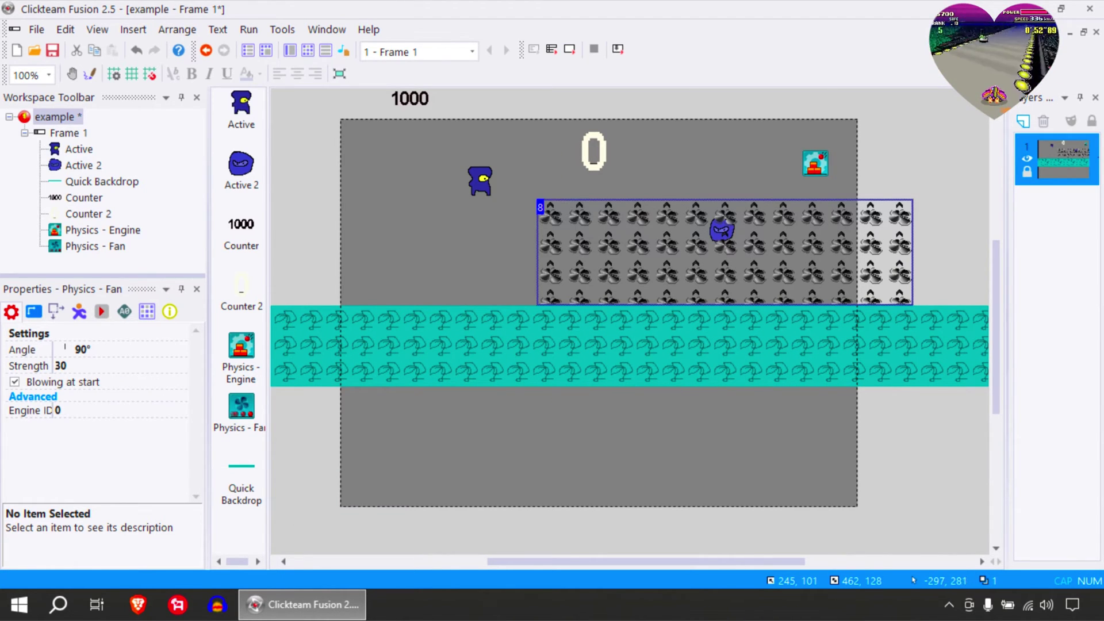
pyautogui.click(110, 351)
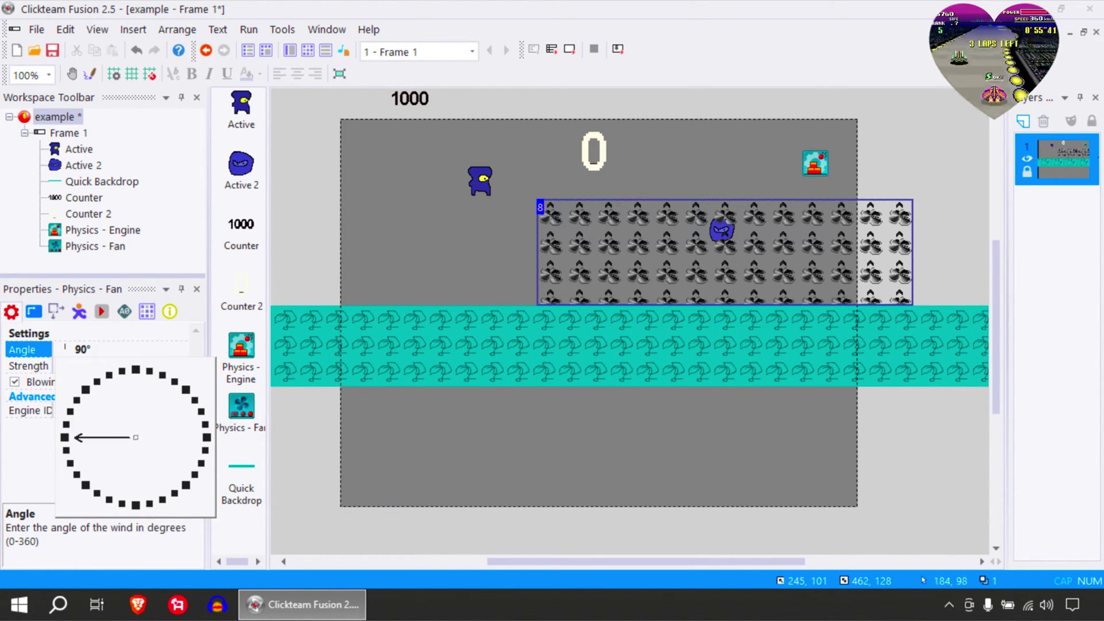
pyautogui.press('F7')
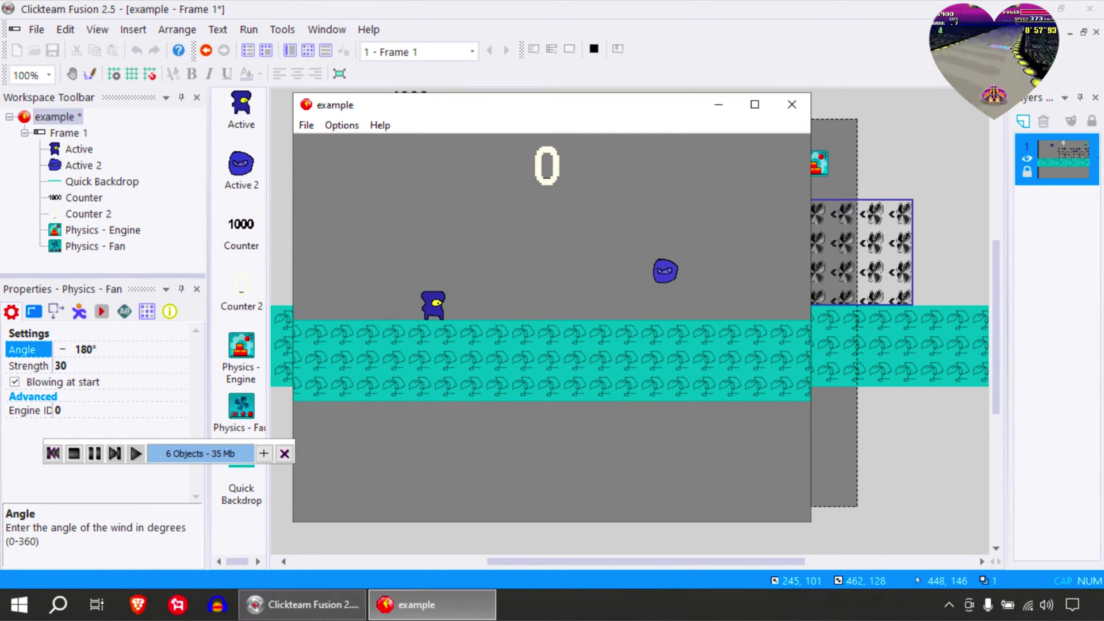
pyautogui.click(792, 104)
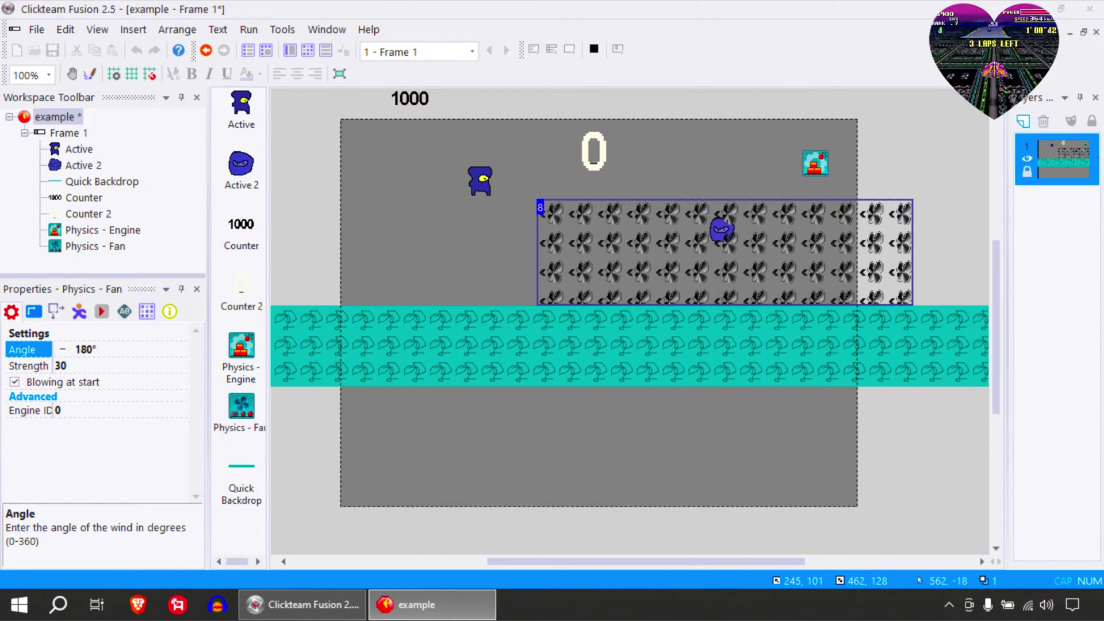
# Raise the fan's wind strength to 344 and test-run the frame.
pyautogui.click(102, 368)
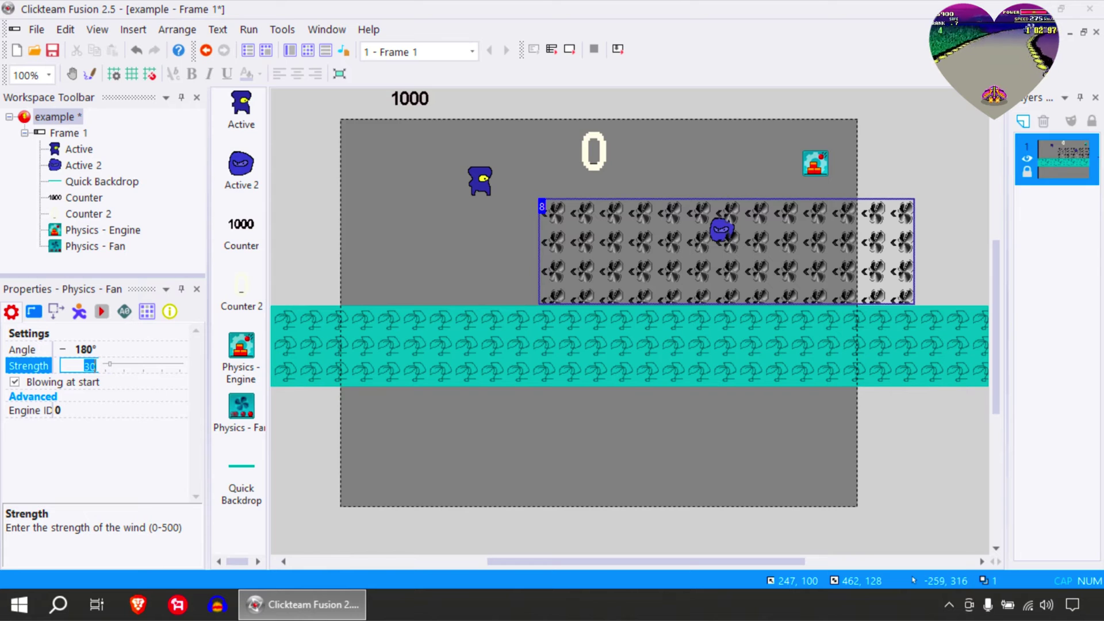
pyautogui.write('301')
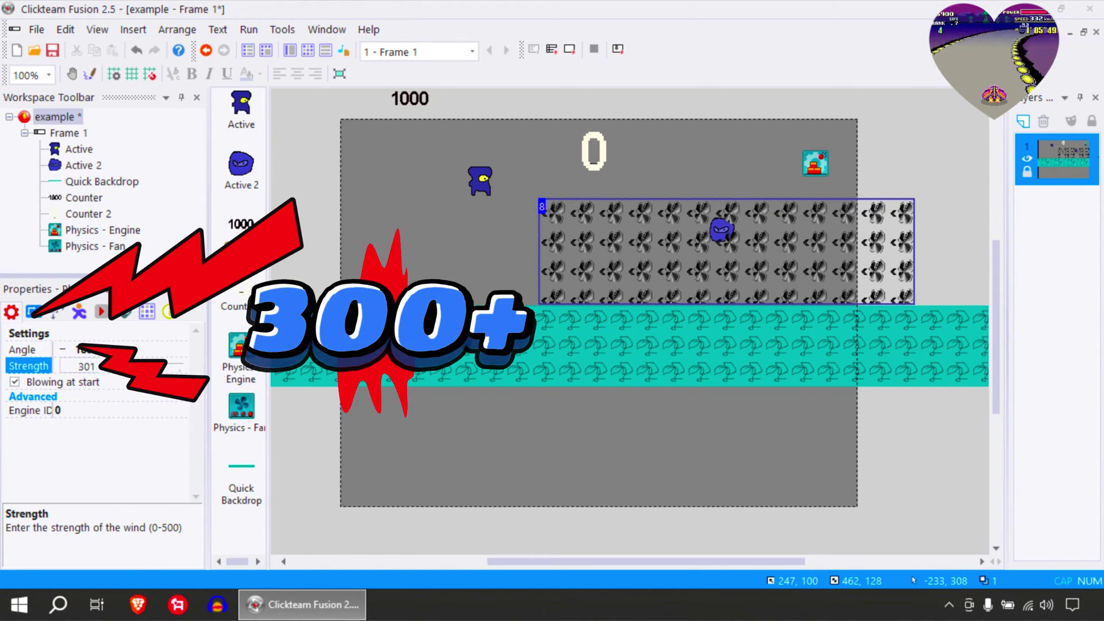
pyautogui.click(570, 50)
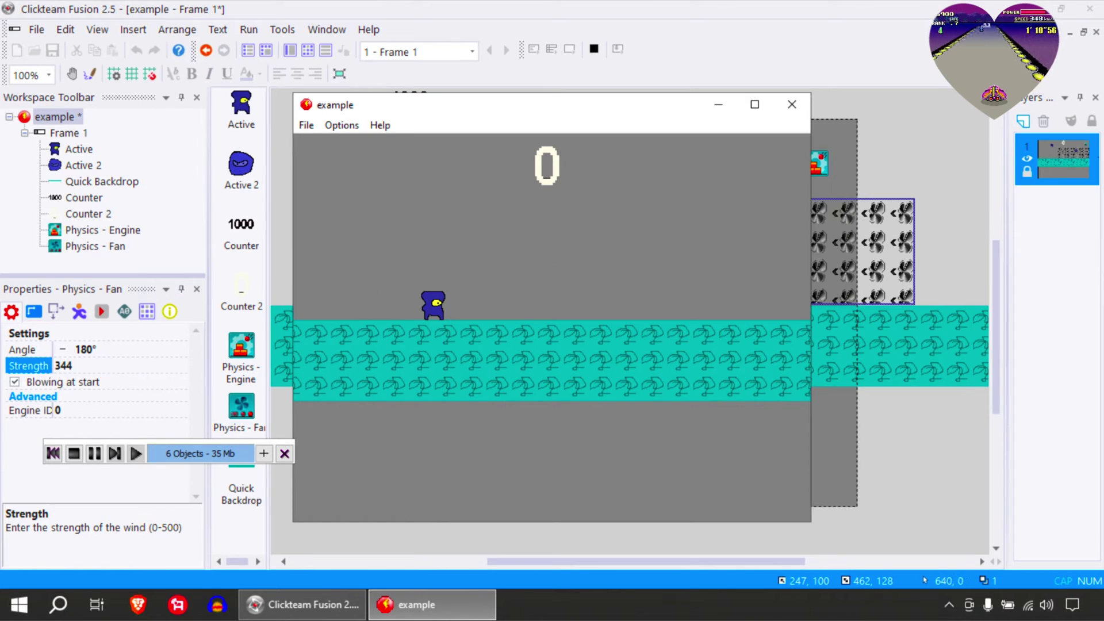
pyautogui.click(792, 105)
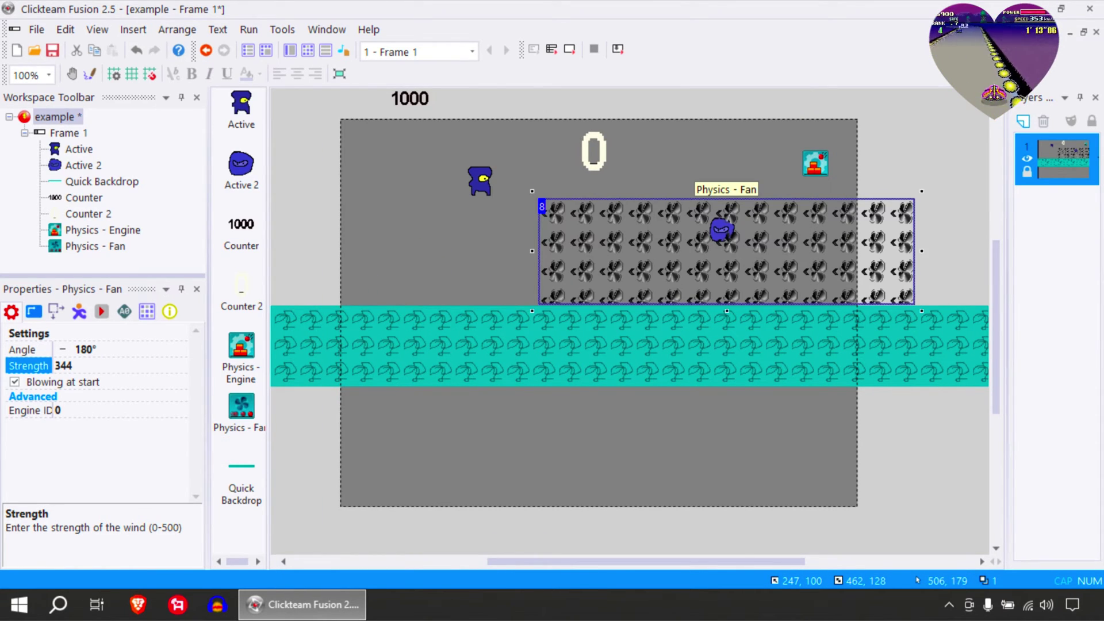
# Reposition the fan to about 226, 109 and the Active 2 enemy to about 524, -15 at the frame's upper edge, test-running the frame.
pyautogui.moveTo(750, 263); pyautogui.dragTo(749, 324)
pyautogui.moveTo(722, 233); pyautogui.dragTo(769, 115)
pyautogui.click(776, 294)
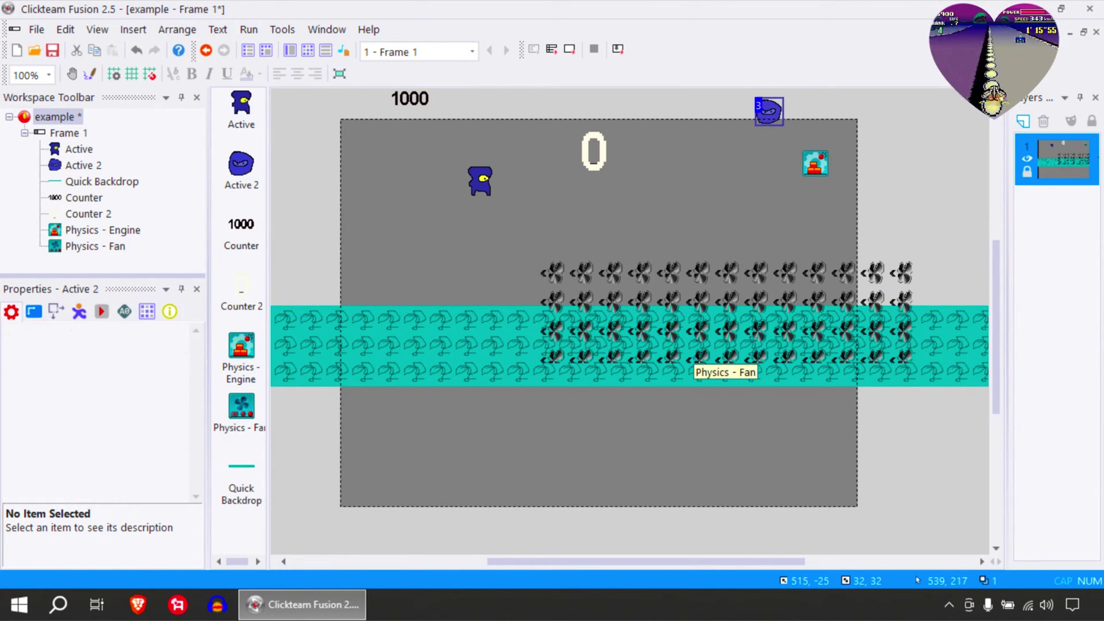
pyautogui.click(696, 357)
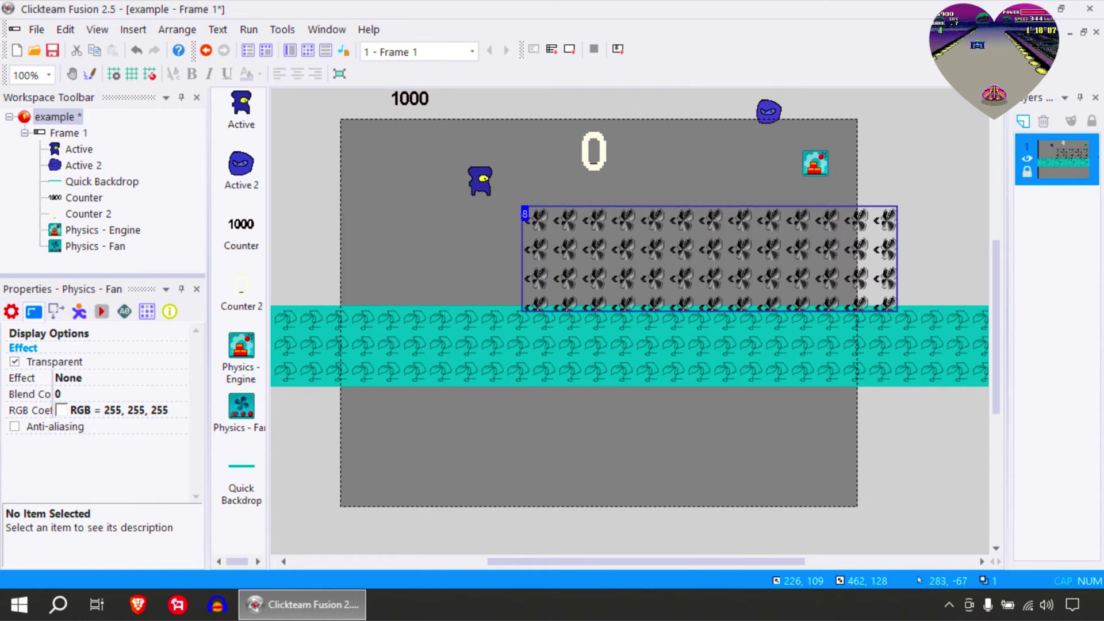
pyautogui.press('F7')
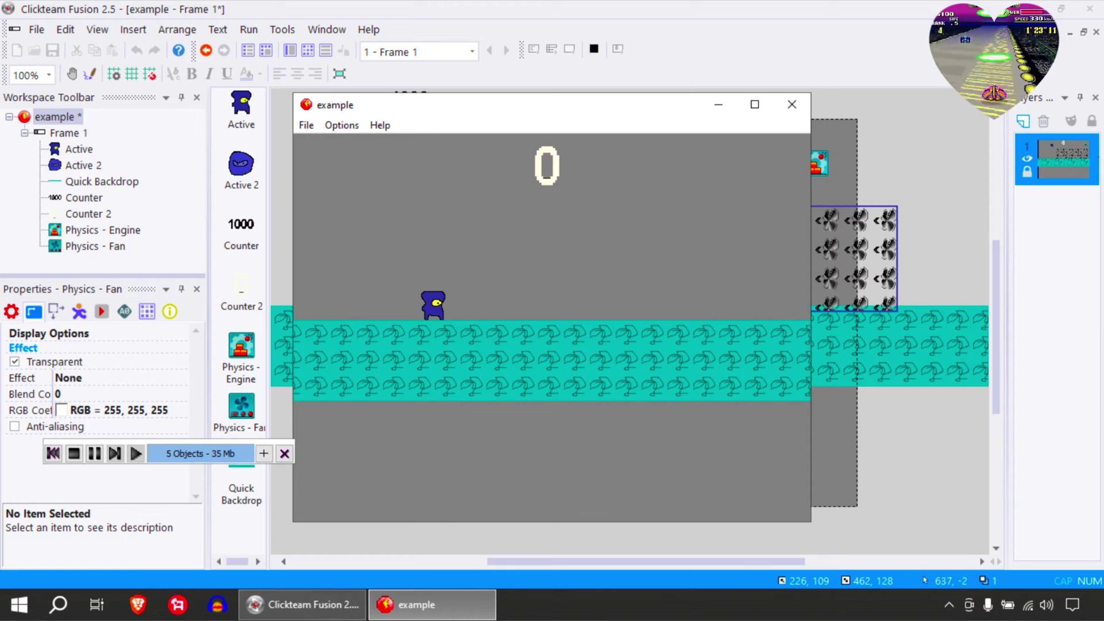
pyautogui.click(792, 105)
pyautogui.moveTo(773, 118); pyautogui.dragTo(790, 111)
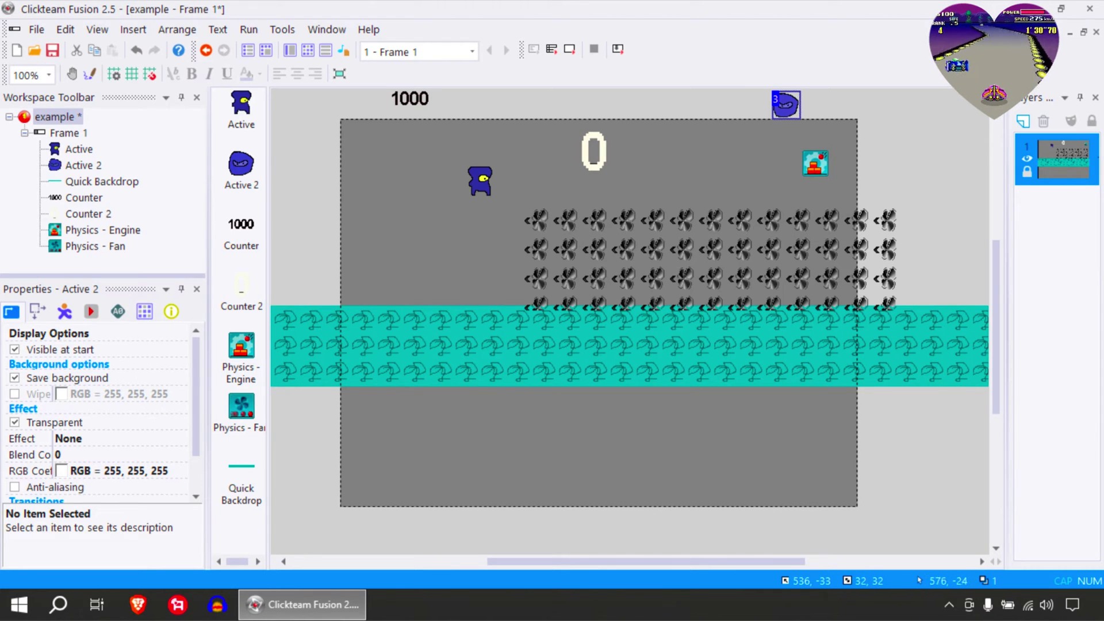
pyautogui.moveTo(786, 101); pyautogui.dragTo(776, 117)
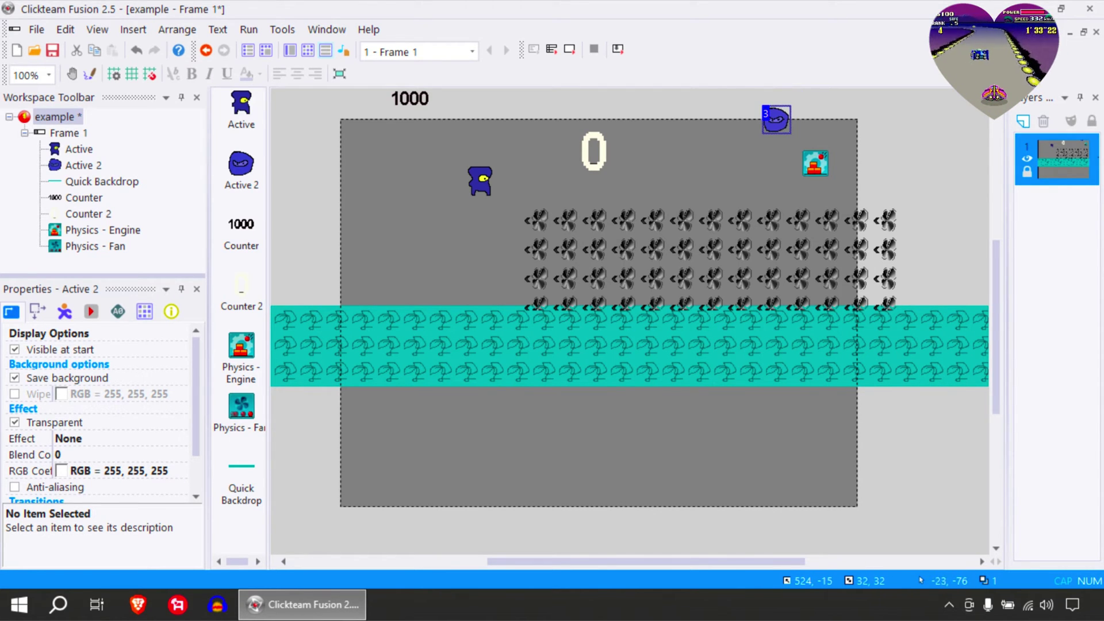
# Add a third event with a timer condition that triggers every 3 seconds.
pyautogui.hotkey('ctrl', 'e')
pyautogui.doubleClick(358, 306)
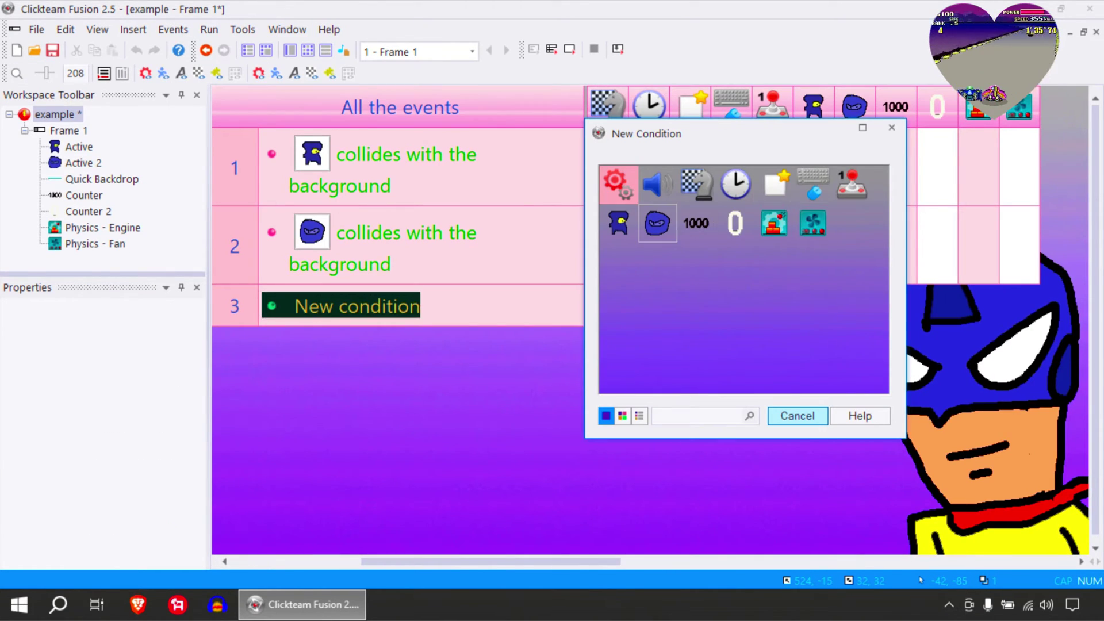
pyautogui.click(736, 182)
pyautogui.click(771, 201)
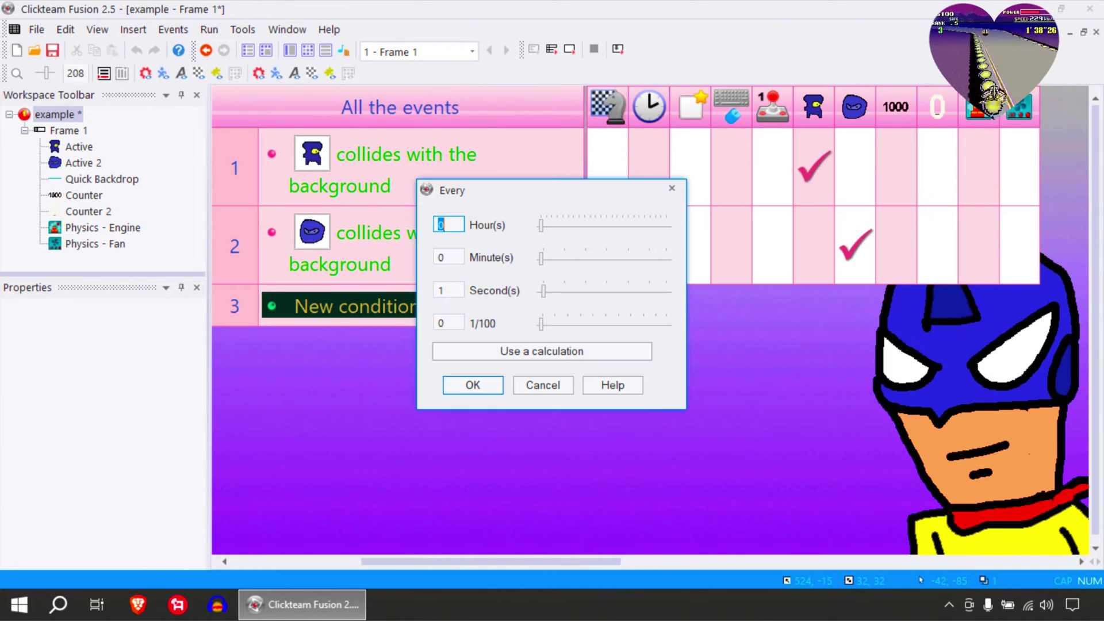
pyautogui.write('3')
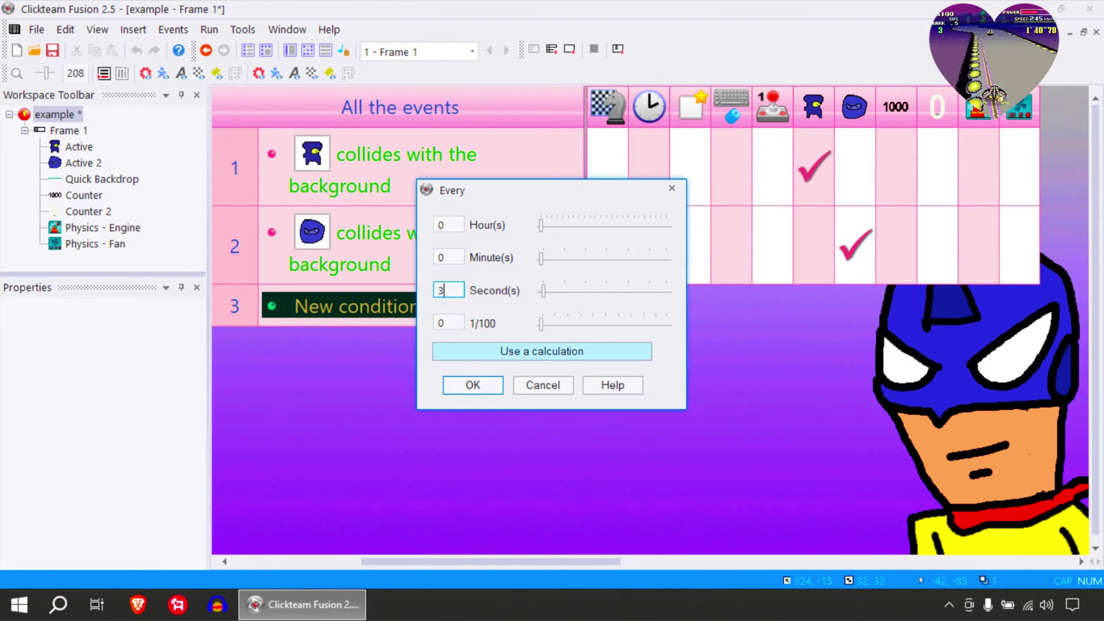
pyautogui.click(473, 385)
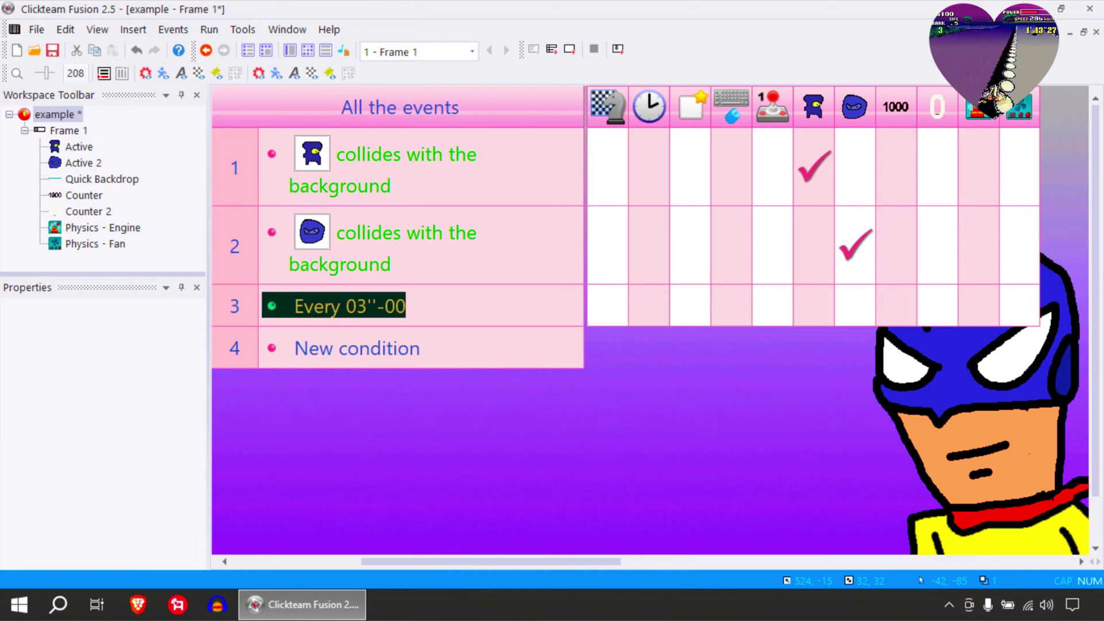
# Add an action to the 3-second event that creates an Active 2 enemy at about 536, -24, and test-run the frame.
pyautogui.rightClick(690, 304)
pyautogui.click(754, 320)
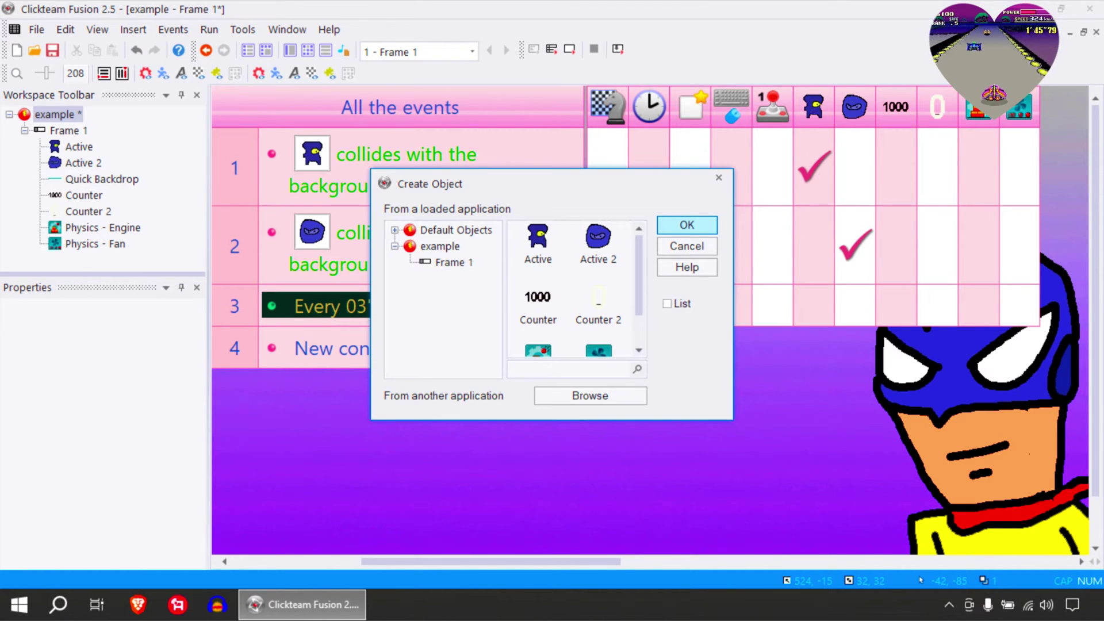
pyautogui.click(688, 225)
pyautogui.click(773, 99)
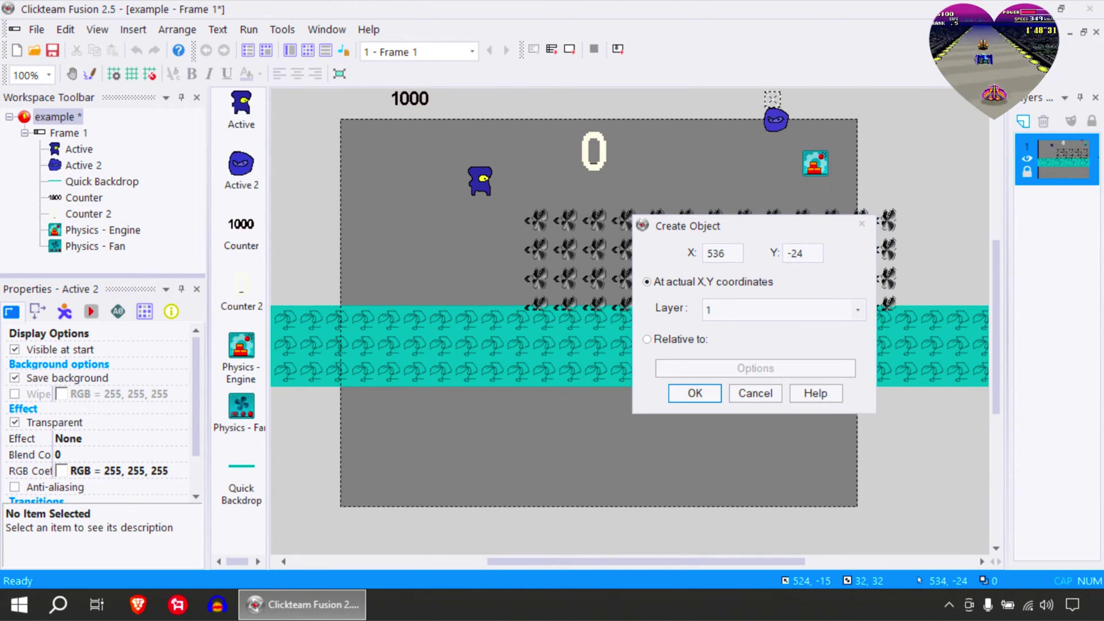
pyautogui.click(778, 102)
pyautogui.click(688, 393)
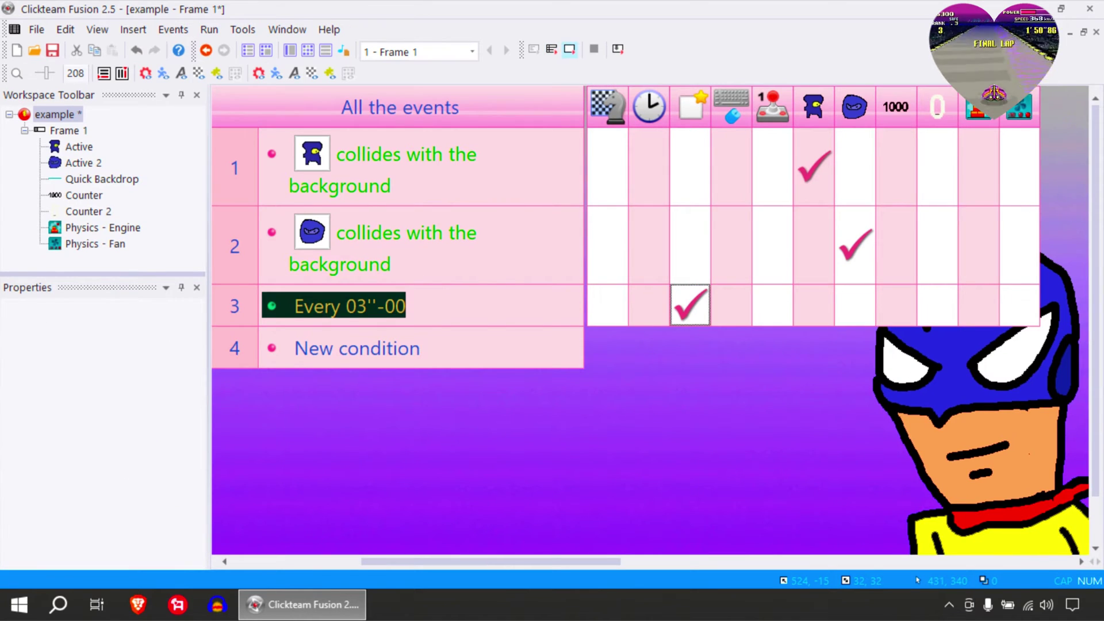
pyautogui.click(569, 49)
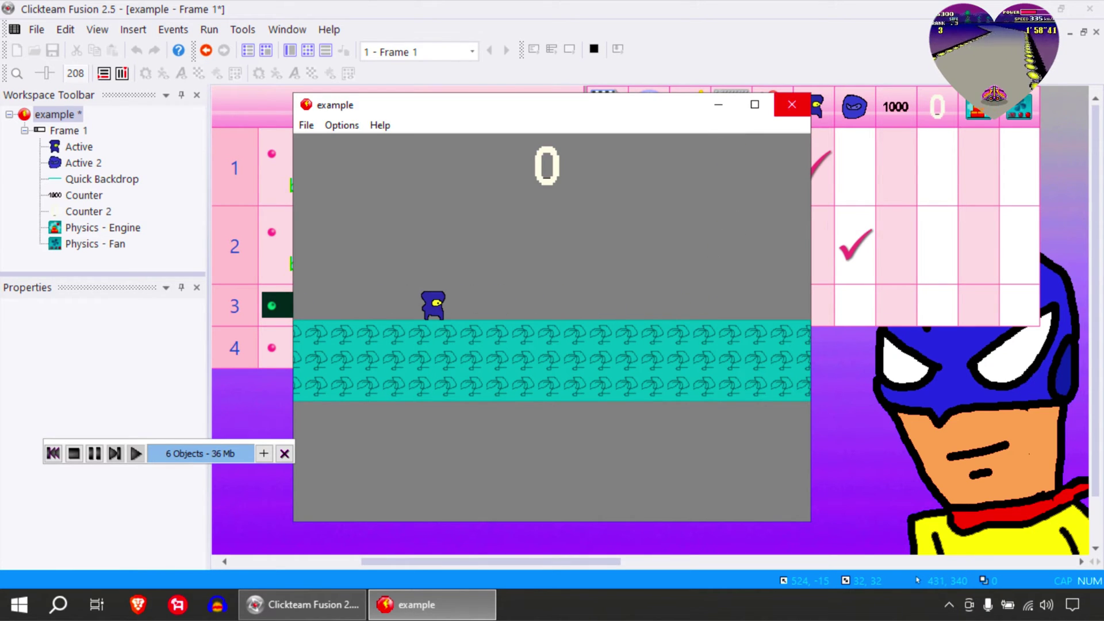
pyautogui.click(792, 104)
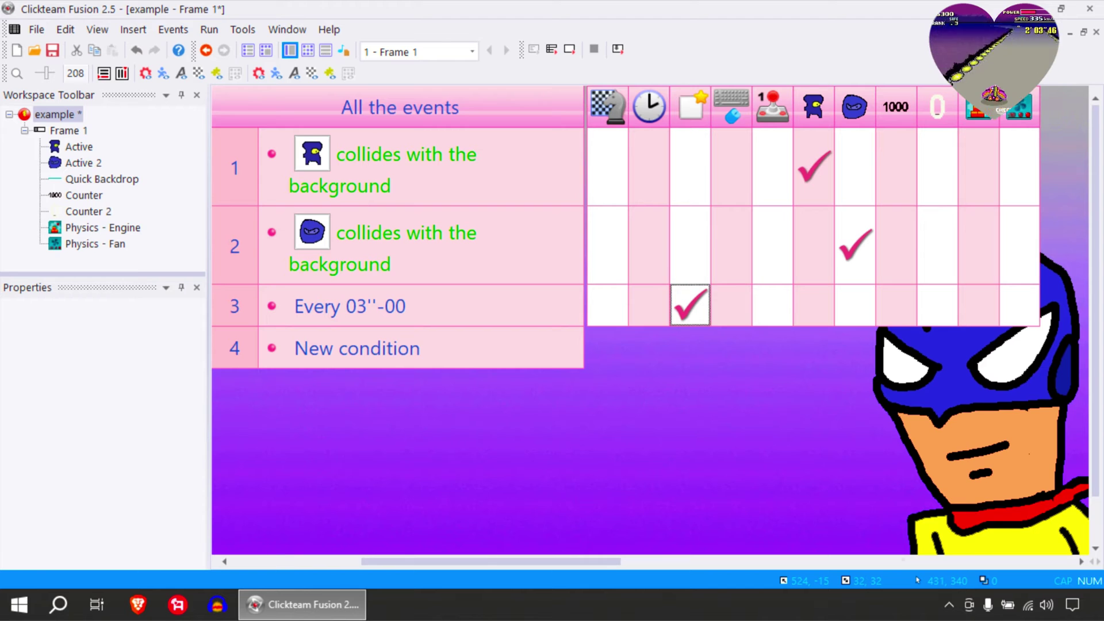
# Move the 1000 counter into the frame near its upper edge, at about 176, 4.
pyautogui.click(290, 50)
pyautogui.click(397, 101)
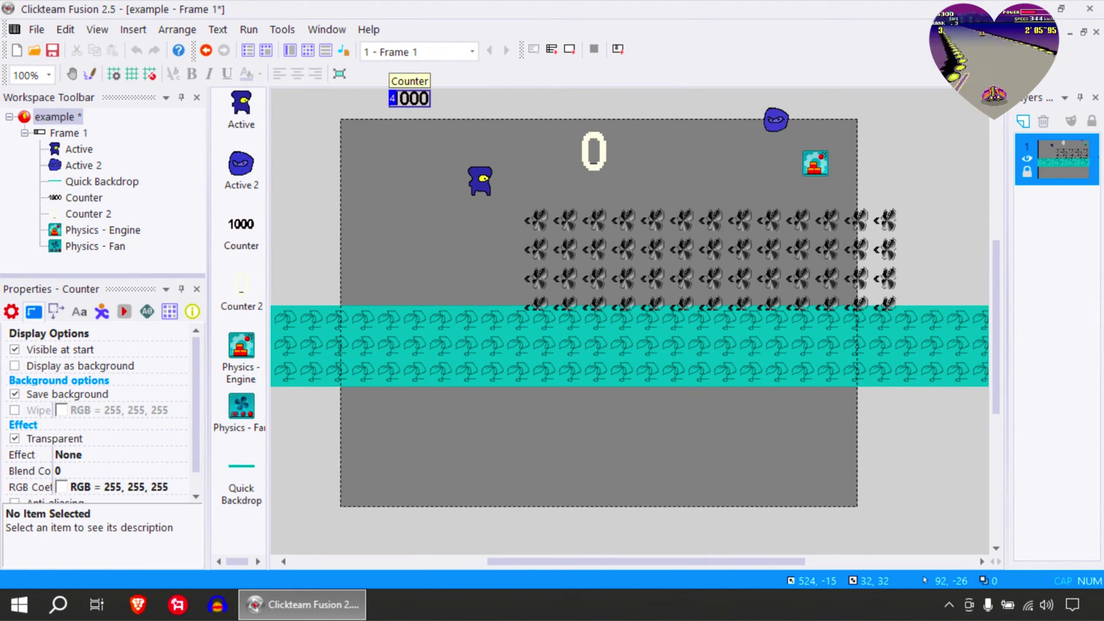
pyautogui.moveTo(402, 99); pyautogui.dragTo(488, 163)
pyautogui.doubleClick(488, 163)
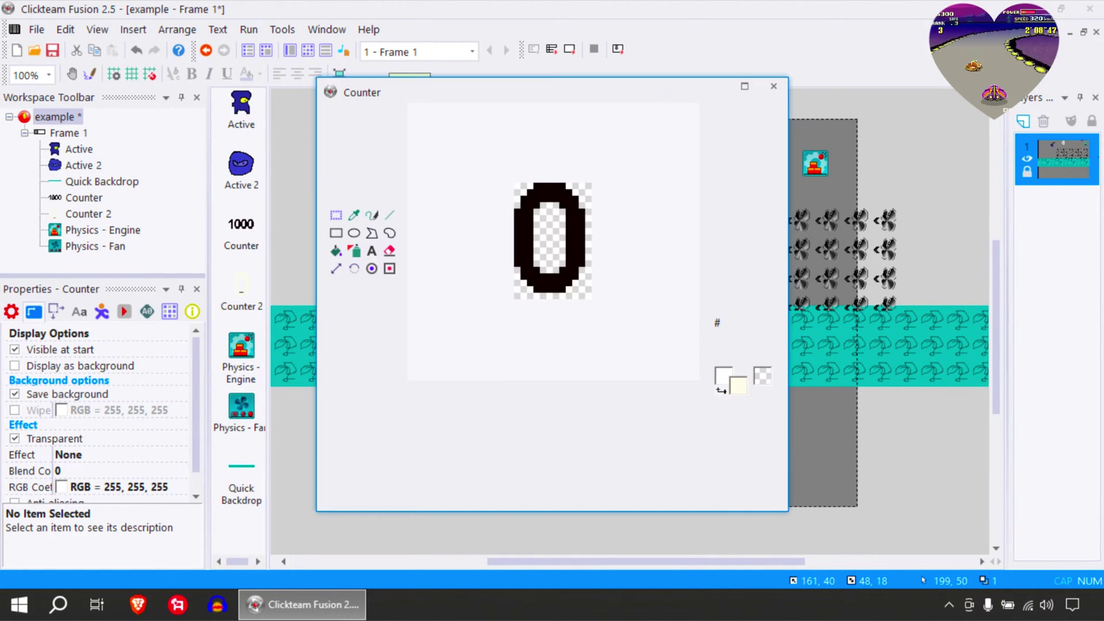
pyautogui.click(774, 86)
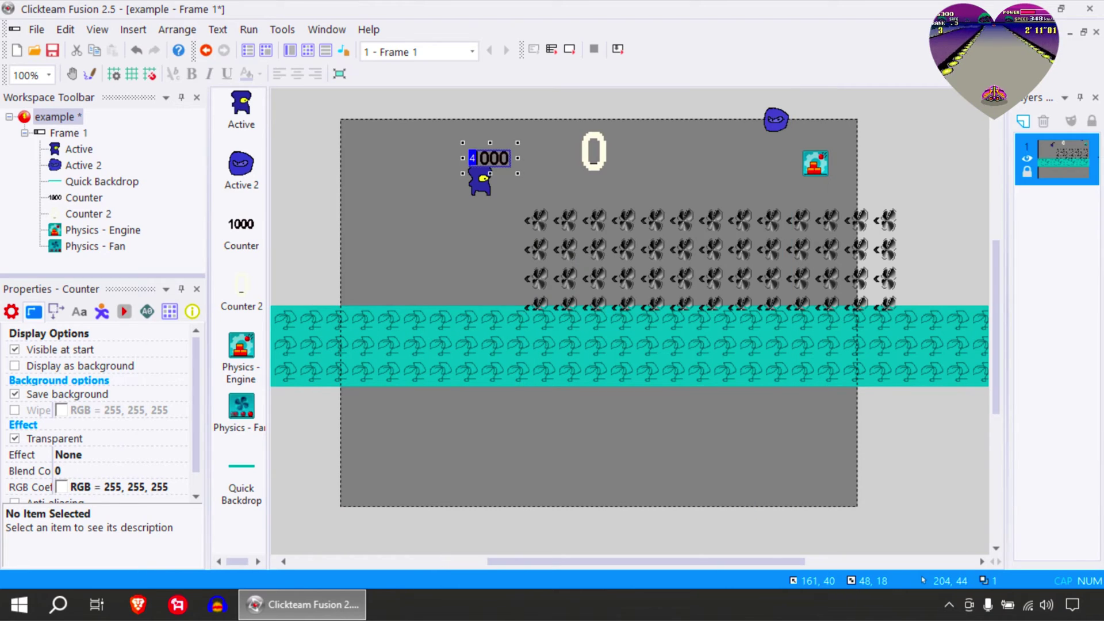
pyautogui.moveTo(504, 154); pyautogui.dragTo(517, 126)
# Change the third event's timer to a calculated interval using Counter's current value, and test-run the frame.
pyautogui.click(307, 51)
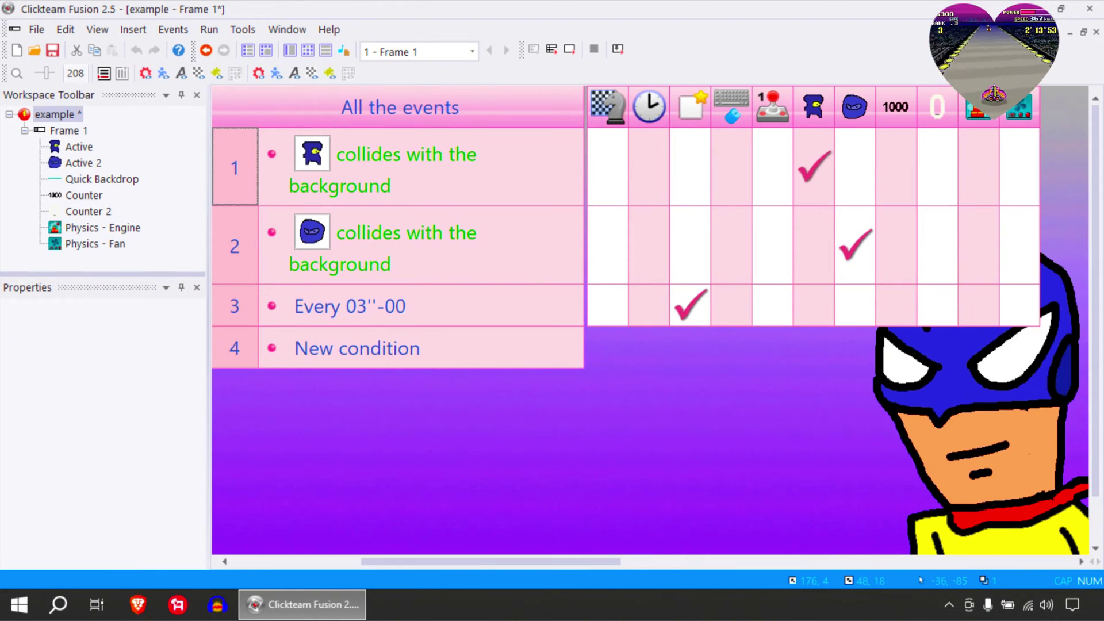
pyautogui.doubleClick(349, 306)
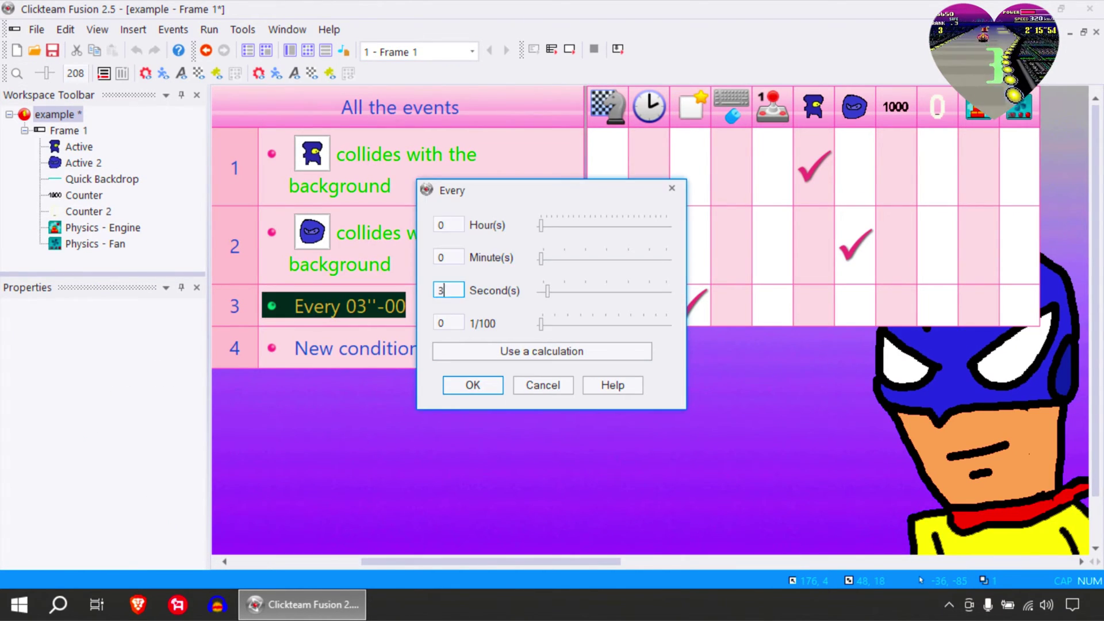
pyautogui.press('BackSpace')
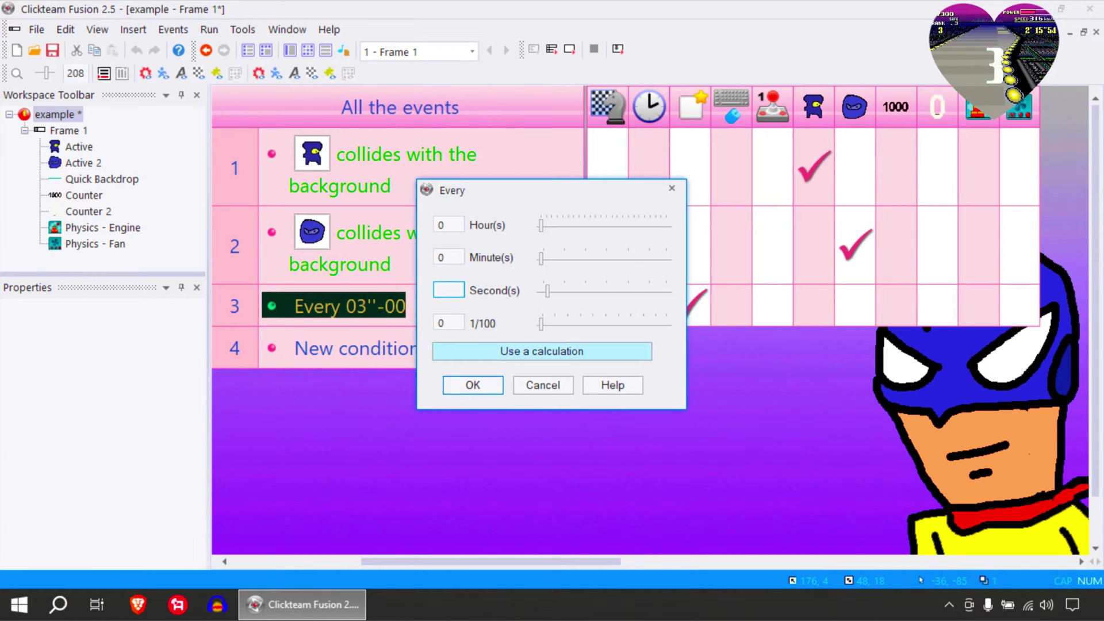
pyautogui.click(586, 339)
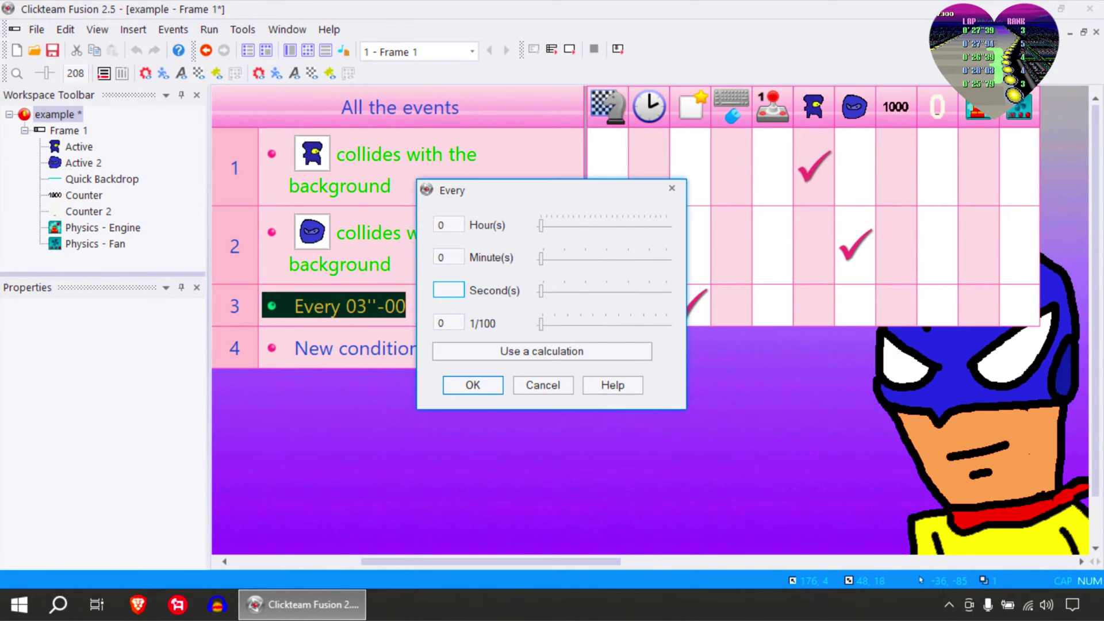
pyautogui.click(542, 351)
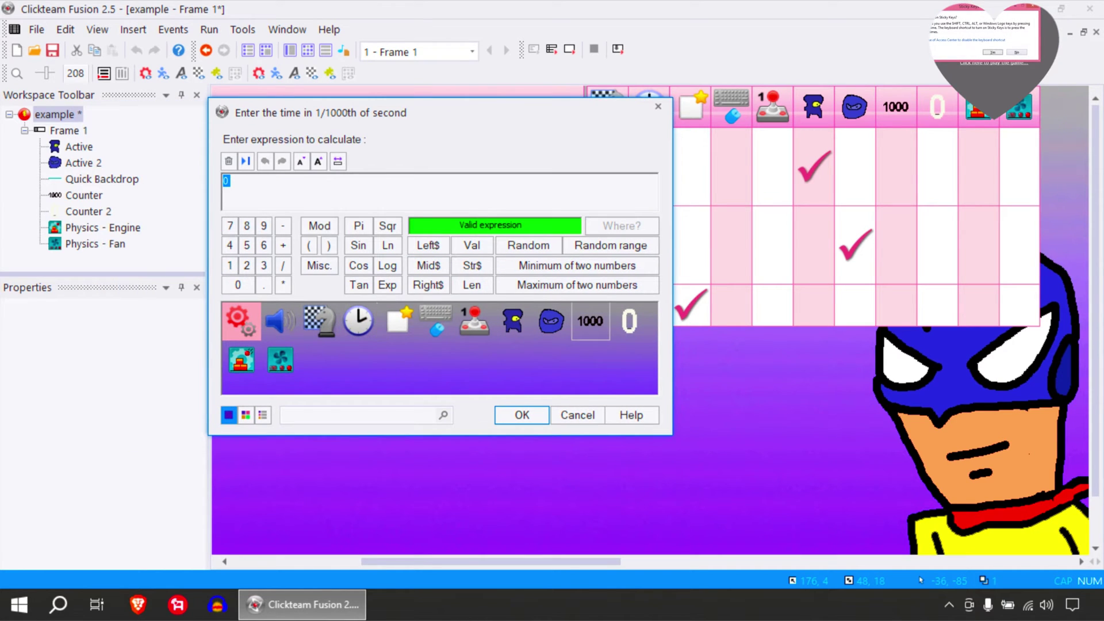
pyautogui.click(600, 325)
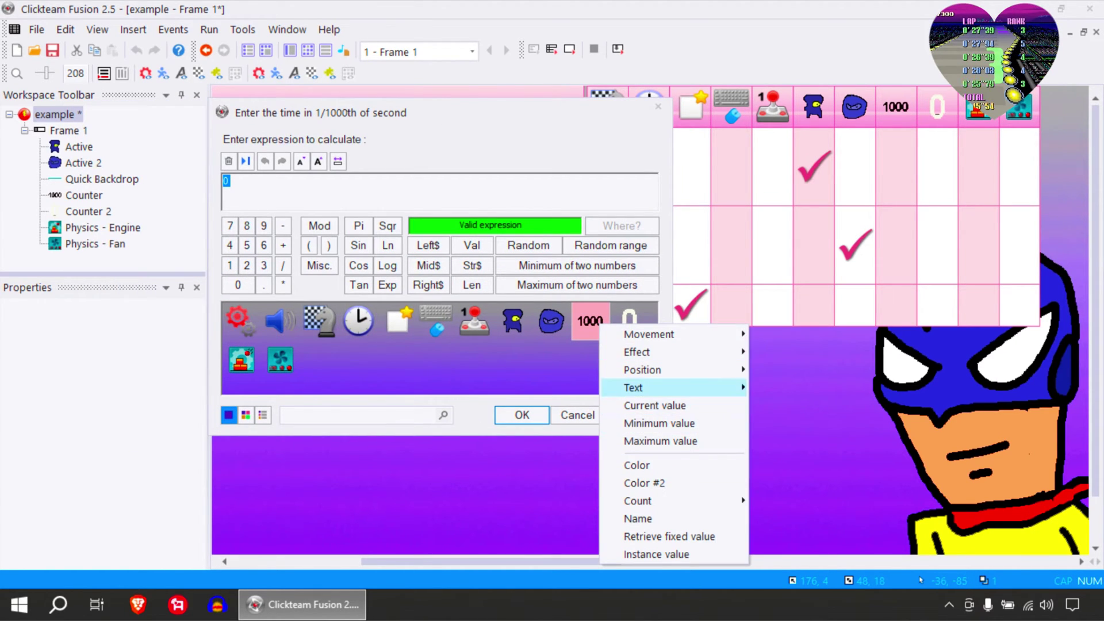
pyautogui.click(655, 406)
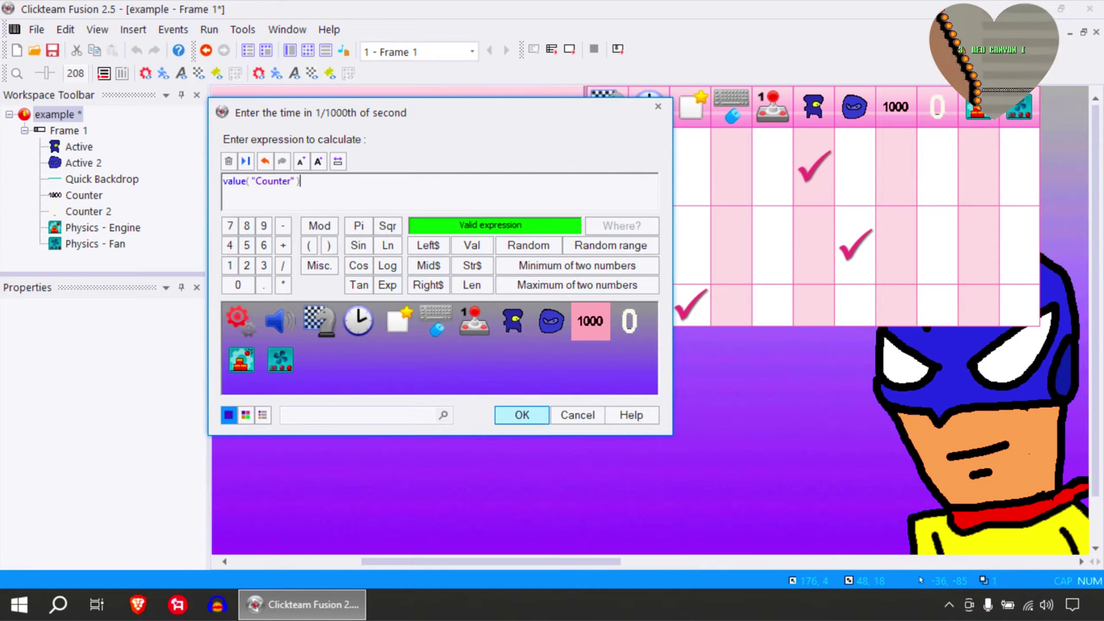
pyautogui.press('Return')
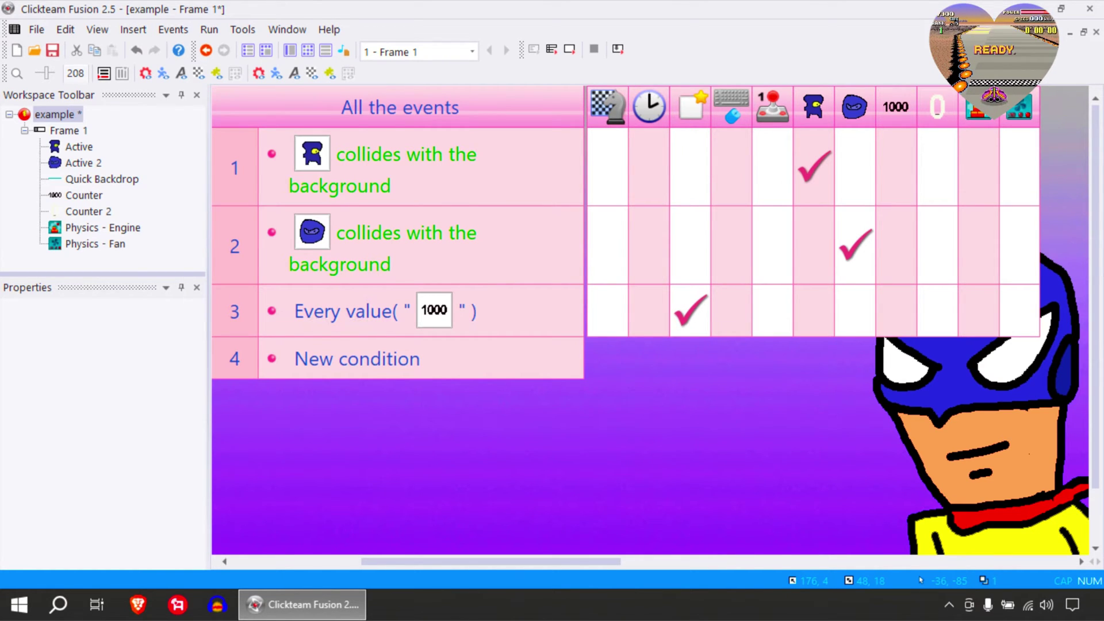
pyautogui.click(569, 50)
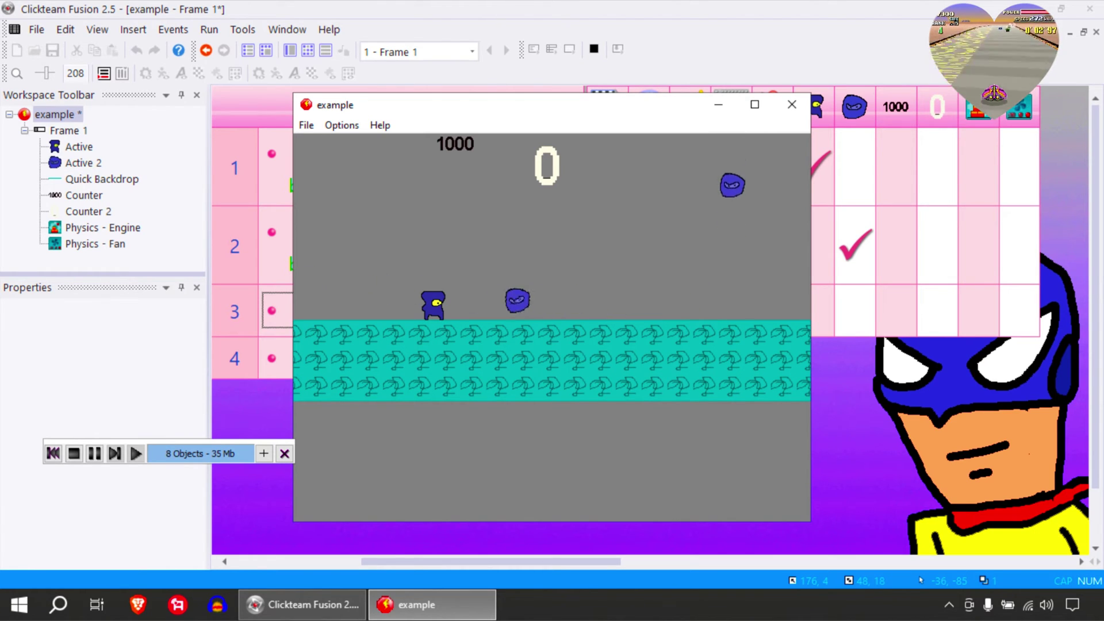
pyautogui.click(792, 105)
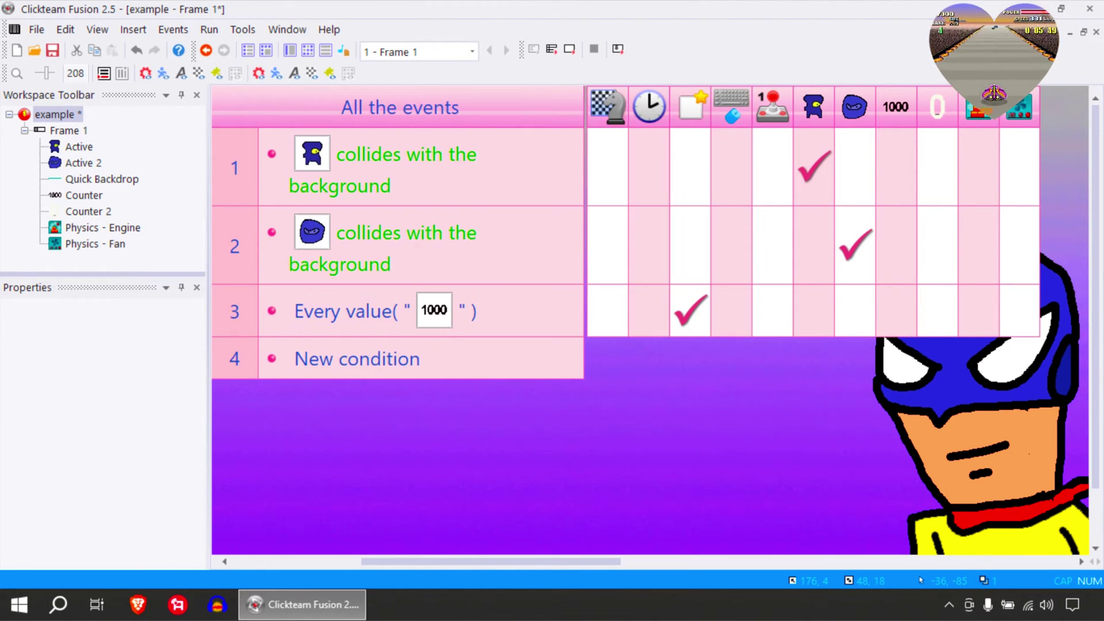
# Replace the third event's interval expression with a random range, RRandom(900, 2500), and test-run the frame.
pyautogui.doubleClick(434, 310)
pyautogui.click(803, 418)
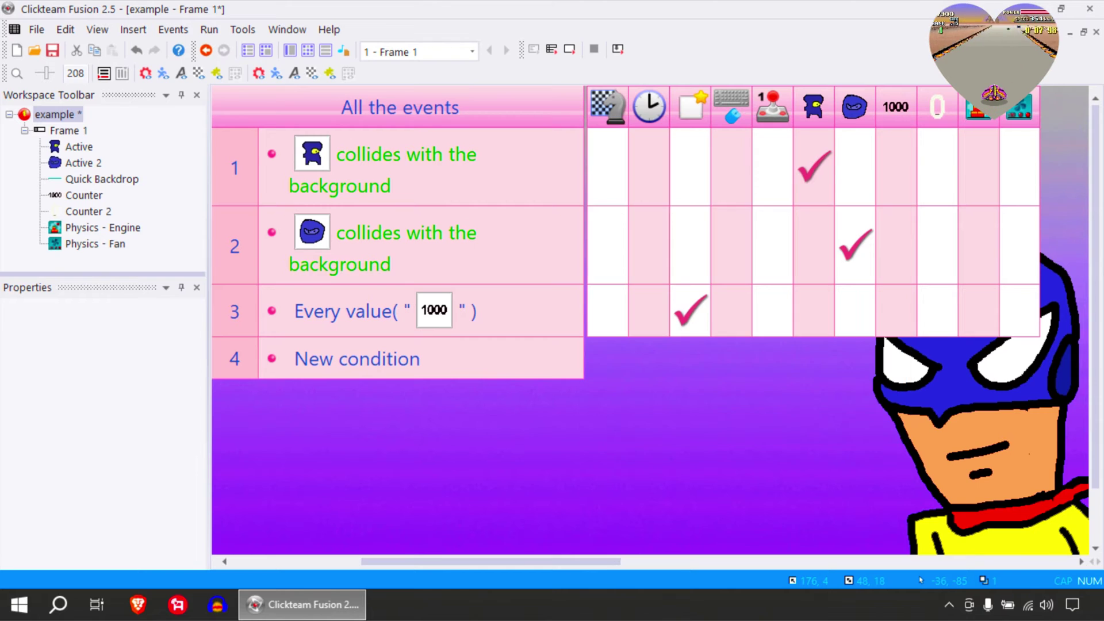
pyautogui.doubleClick(345, 311)
pyautogui.hotkey('ctrl', 'c')
pyautogui.click(302, 182)
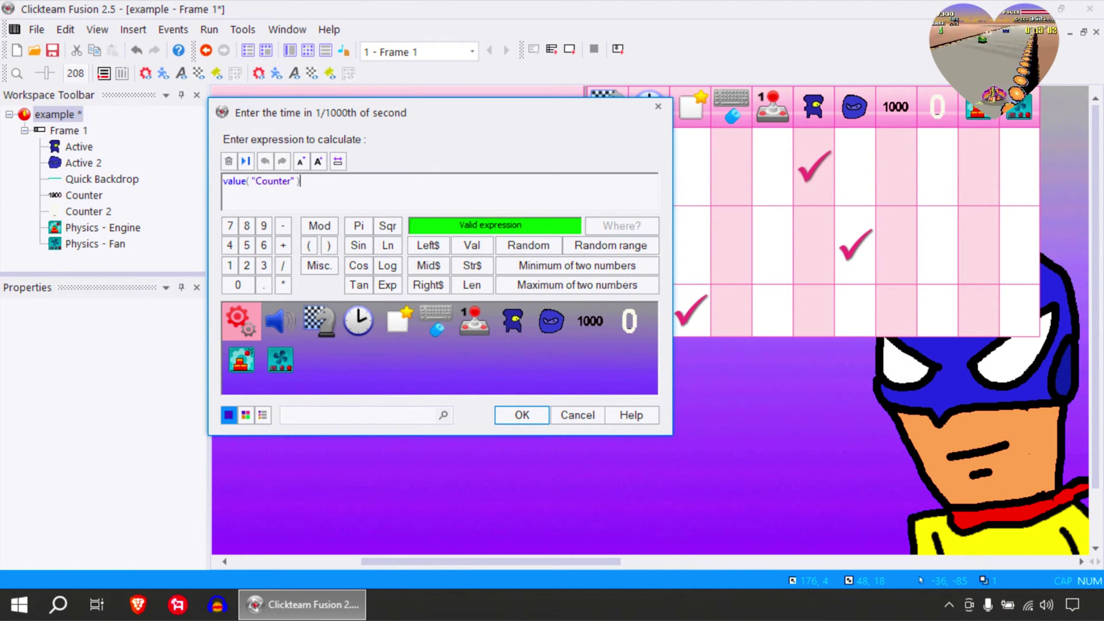
pyautogui.click(611, 245)
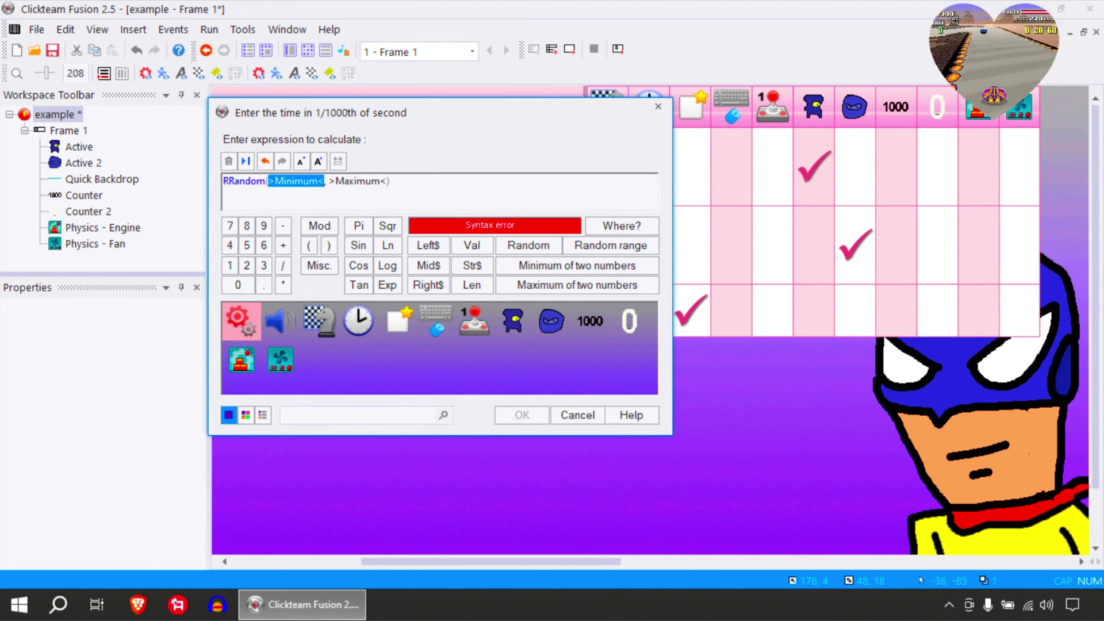
pyautogui.write('900')
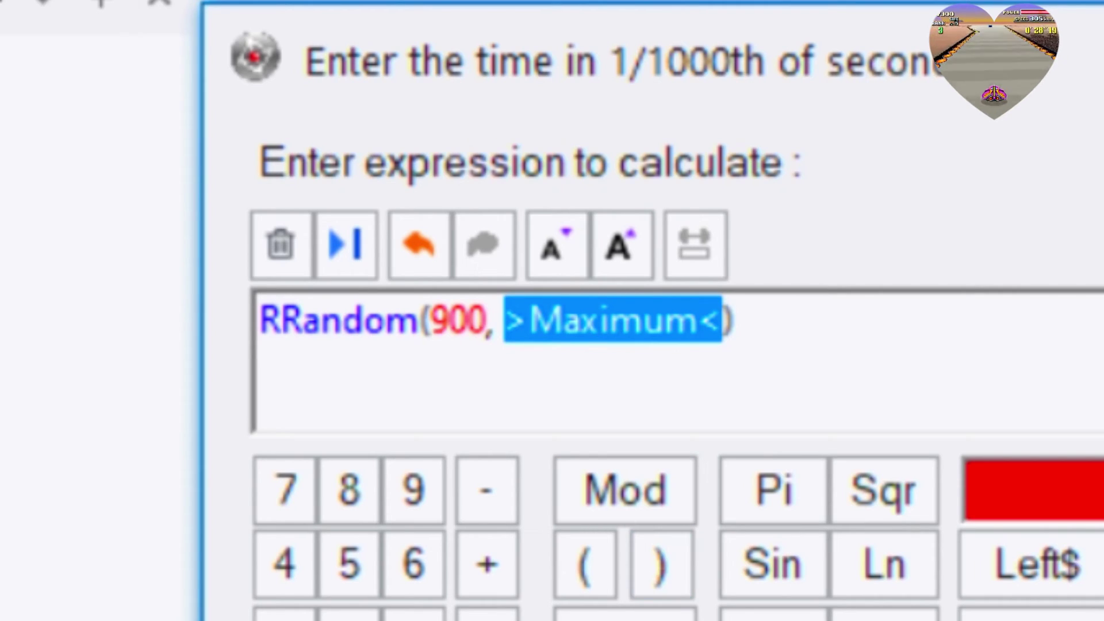
pyautogui.write('2500')
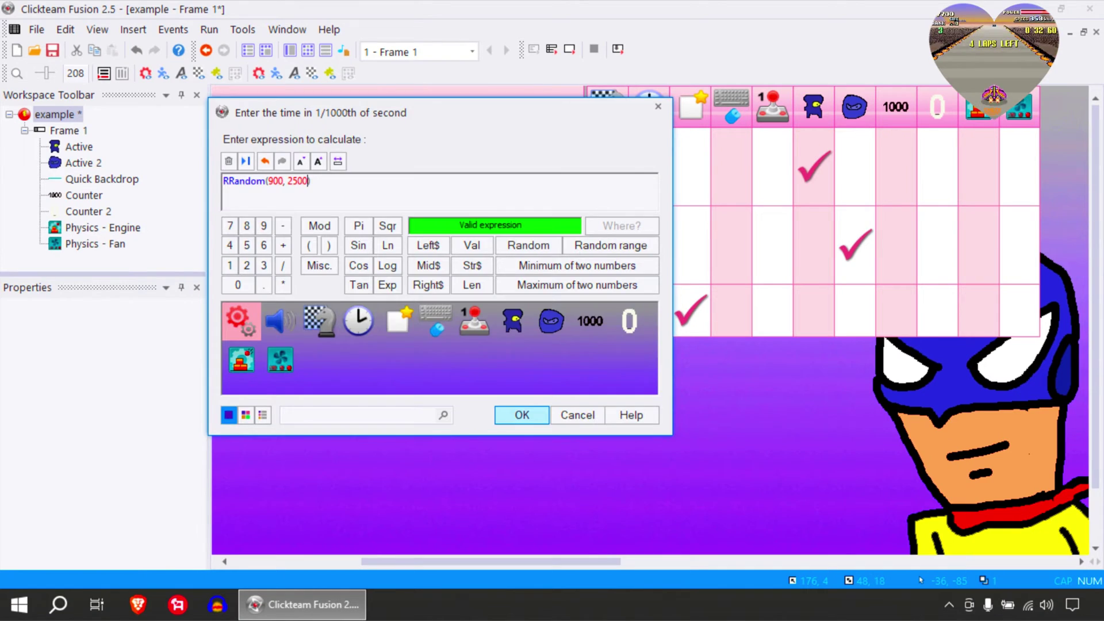
pyautogui.click(522, 414)
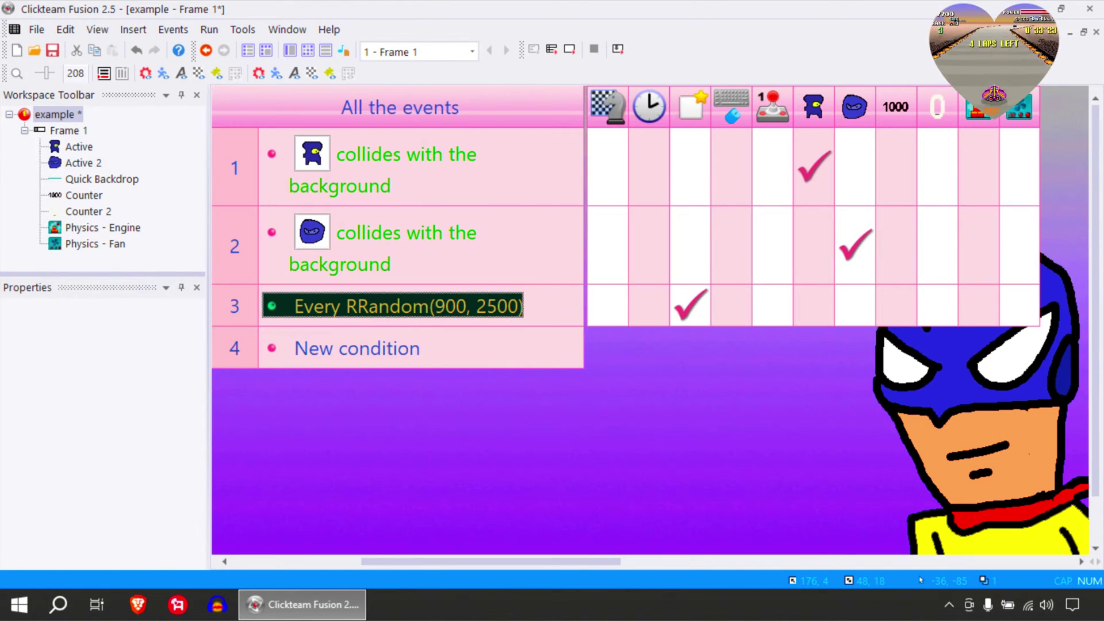
pyautogui.press('F7')
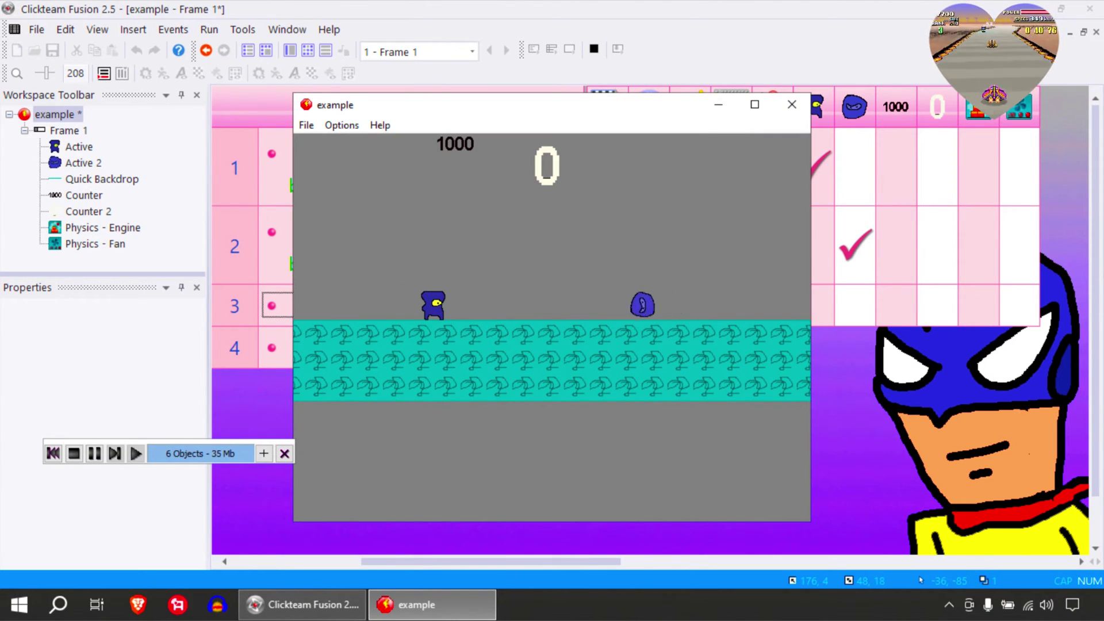
pyautogui.click(792, 104)
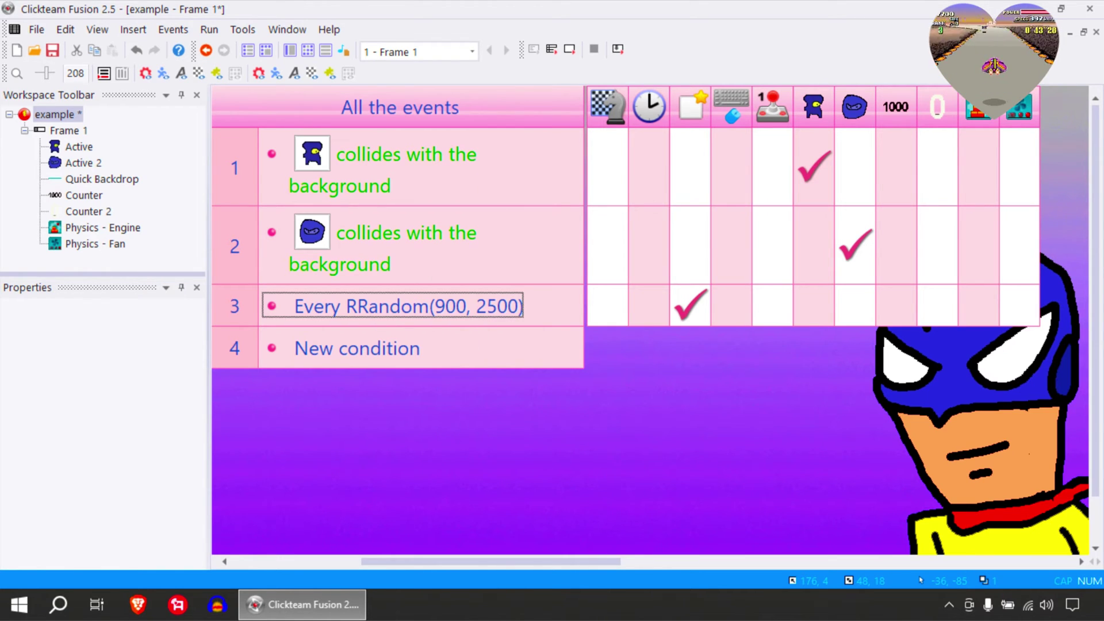
# Replace the minimum in the third event's random range with Counter's current value, giving RRandom(value( "Counter" ), 2500).
pyautogui.doubleClick(402, 306)
pyautogui.click(298, 181)
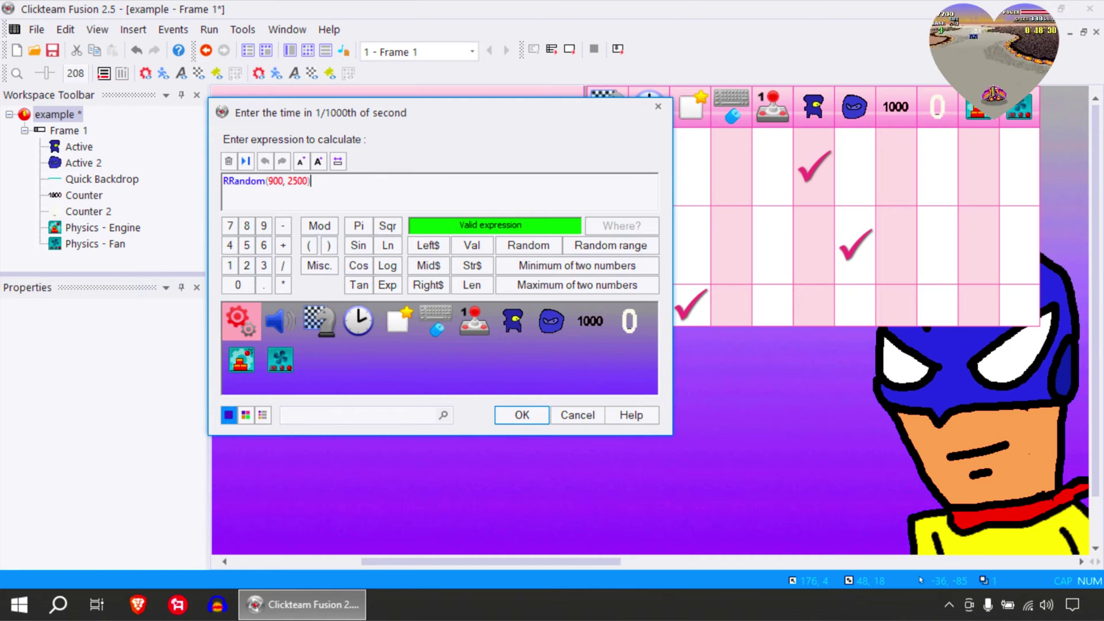
pyautogui.click(591, 321)
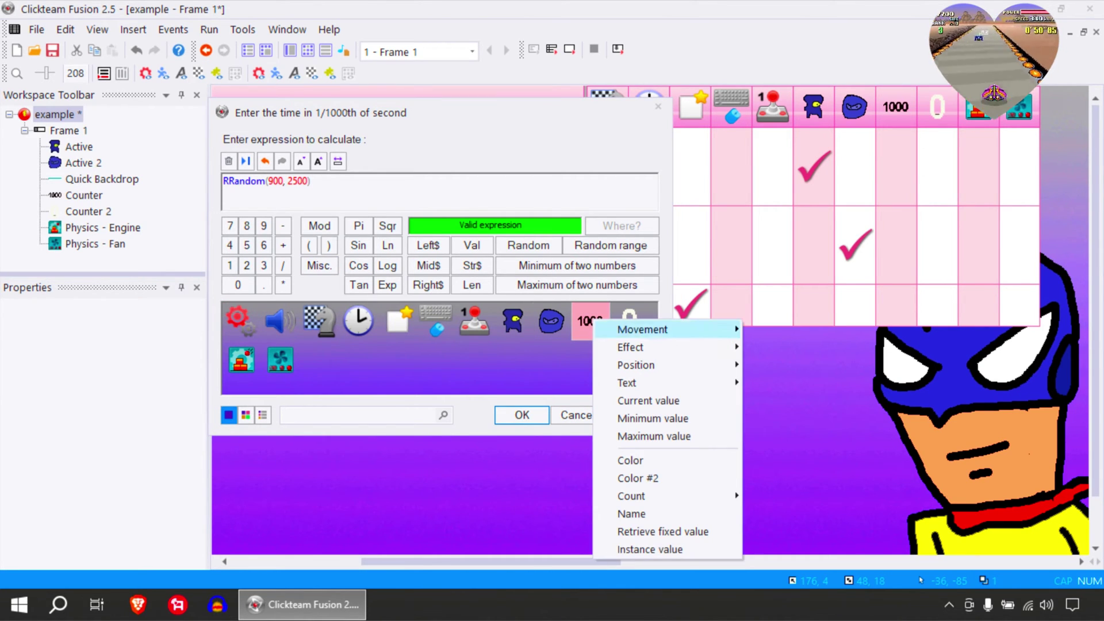
pyautogui.click(648, 400)
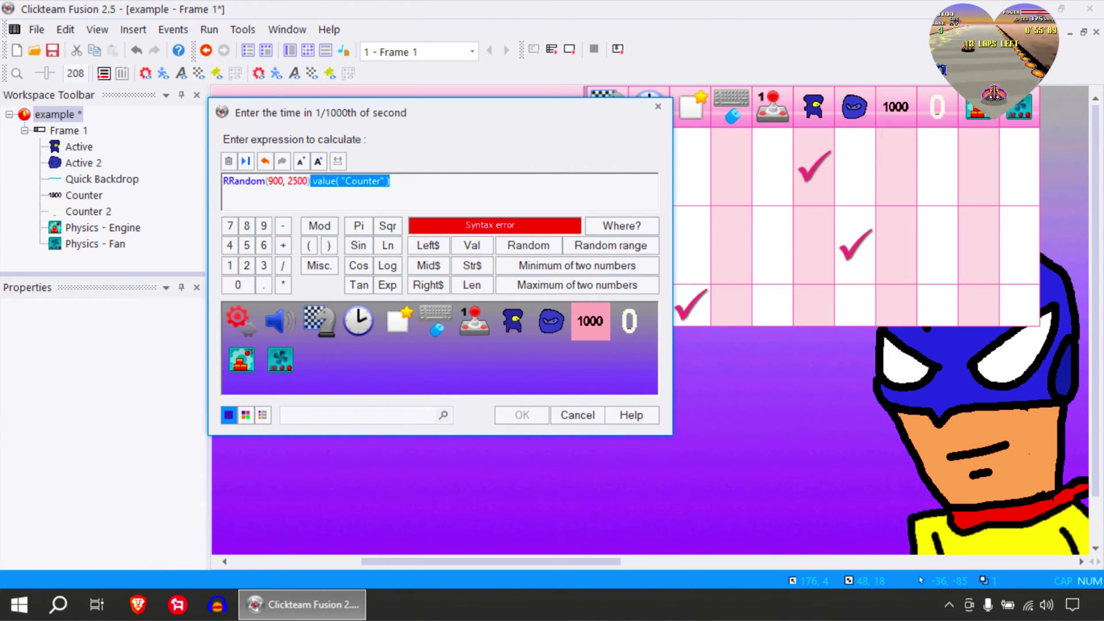
pyautogui.press('BackSpace')
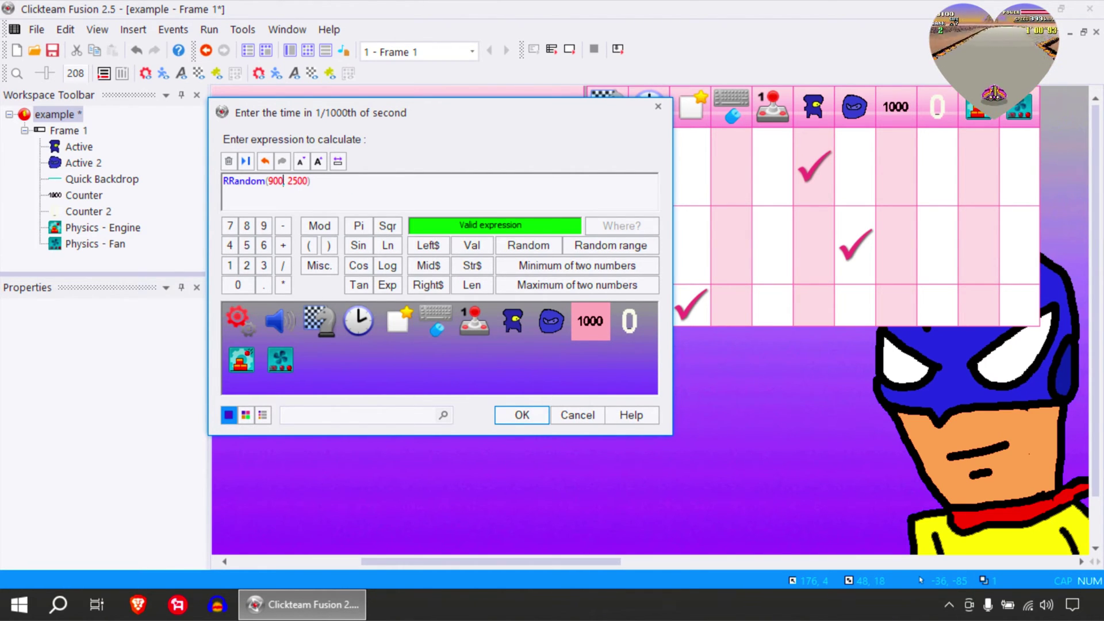
pyautogui.hotkey('ctrl', 'v')
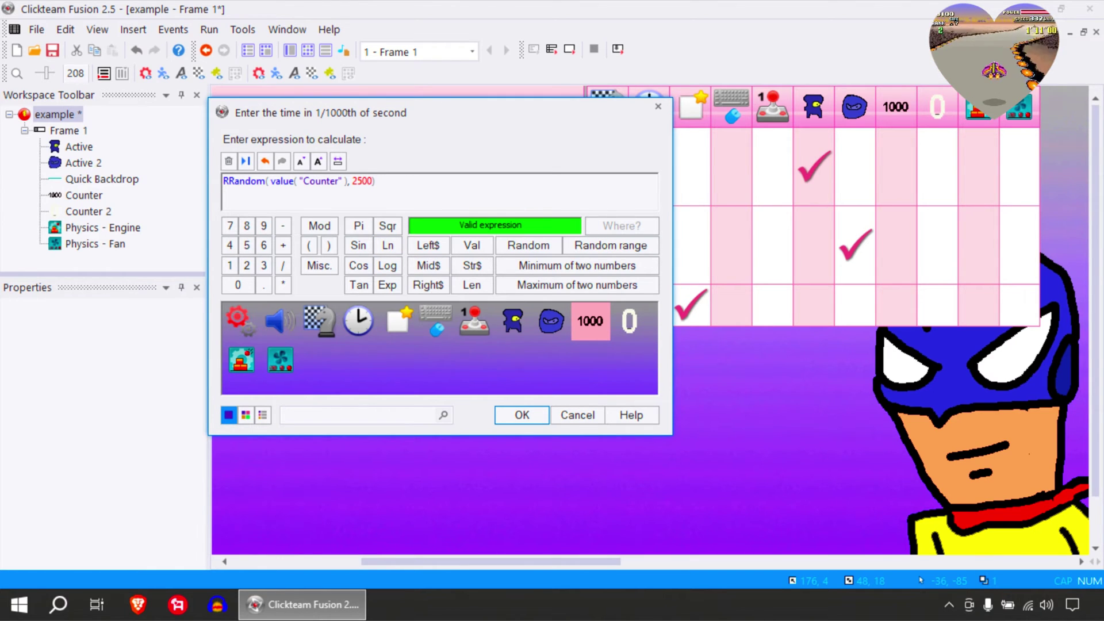
pyautogui.press('Return')
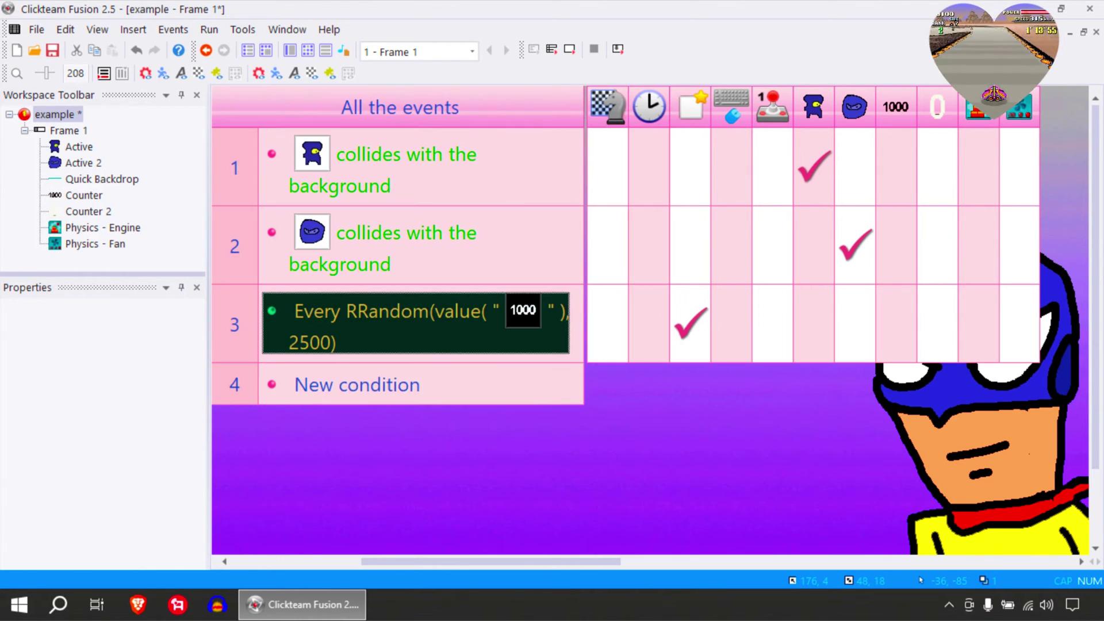
# Test-run the frame, moving the player back and forth and jumping to check how the enemies spawn at random intervals.
pyautogui.click(569, 49)
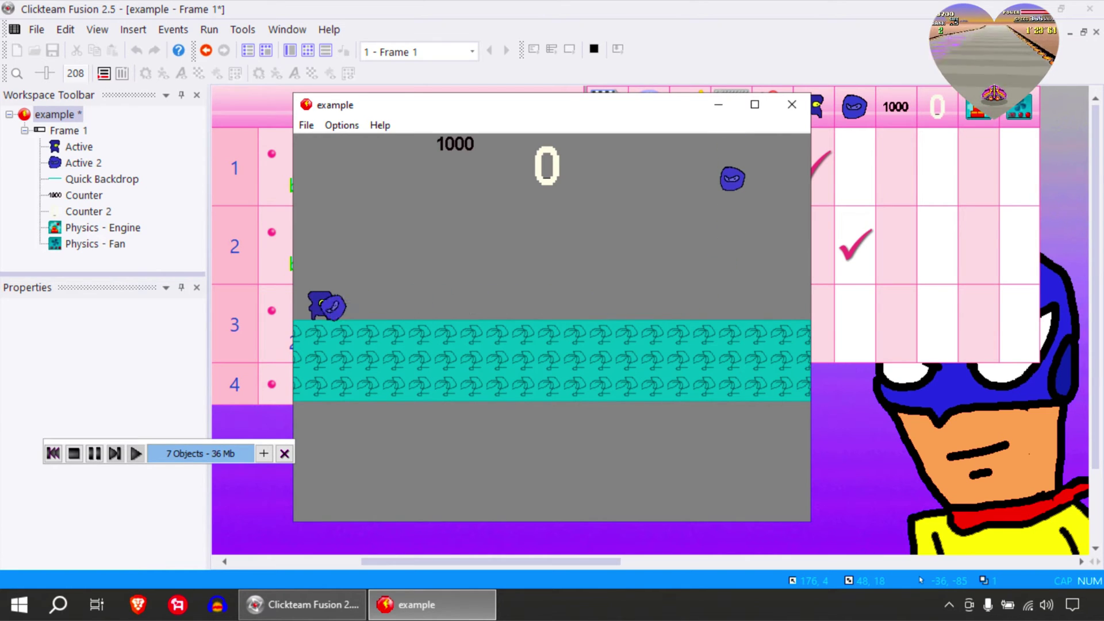
pyautogui.press('Right')
pyautogui.press('shift')
pyautogui.press('Left')
pyautogui.press('Right')
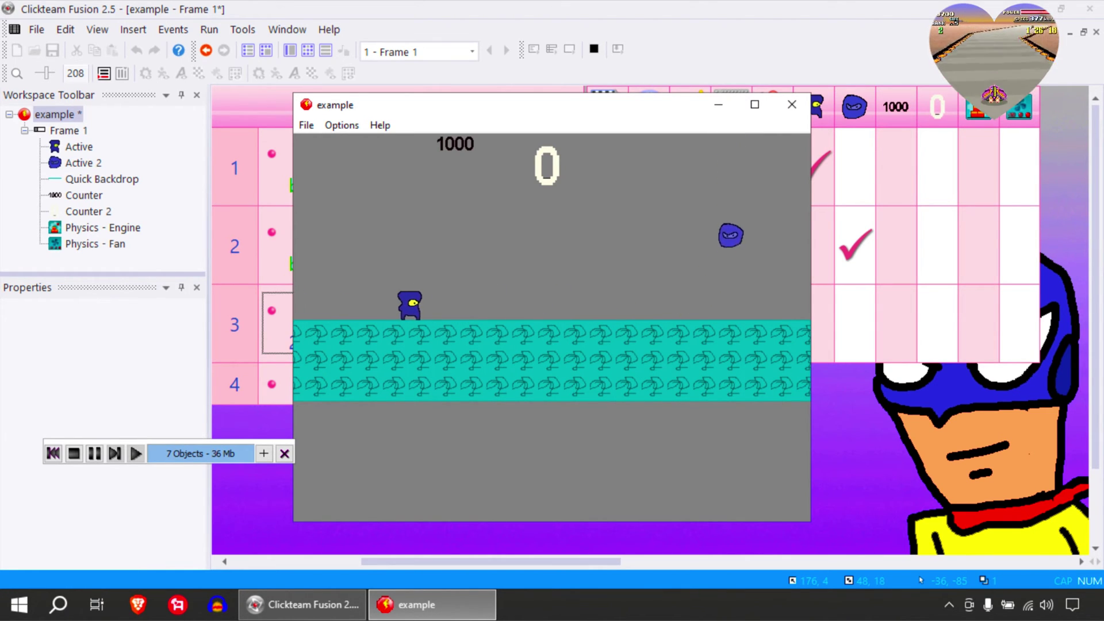
pyautogui.press('Left')
pyautogui.press('Right')
pyautogui.press('shift')
pyautogui.press('Left')
pyautogui.press('Right')
pyautogui.press('shift')
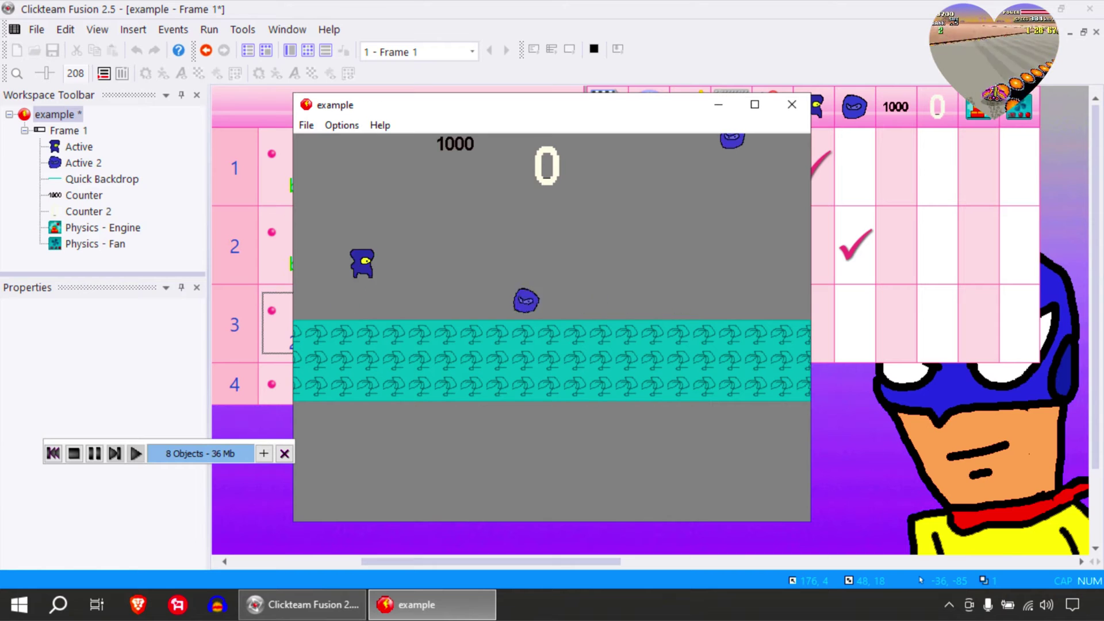
pyautogui.press('Right')
pyautogui.press('Left')
pyautogui.press('Right')
pyautogui.press('Up')
pyautogui.press('Left')
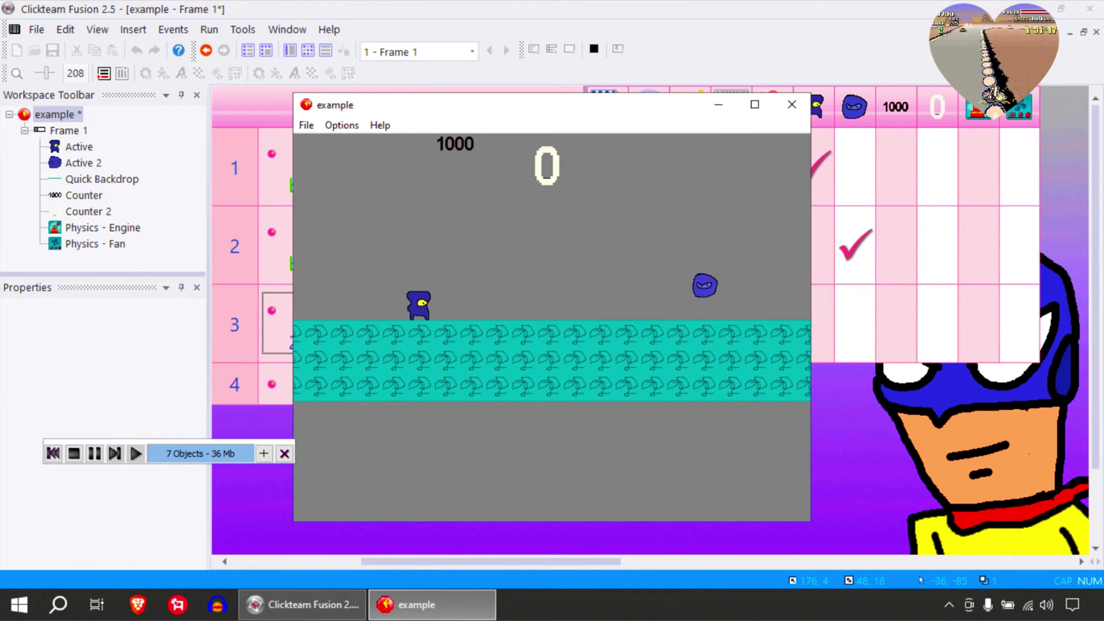
pyautogui.press('Right')
pyautogui.press('shift')
pyautogui.press('Left')
pyautogui.press('Right')
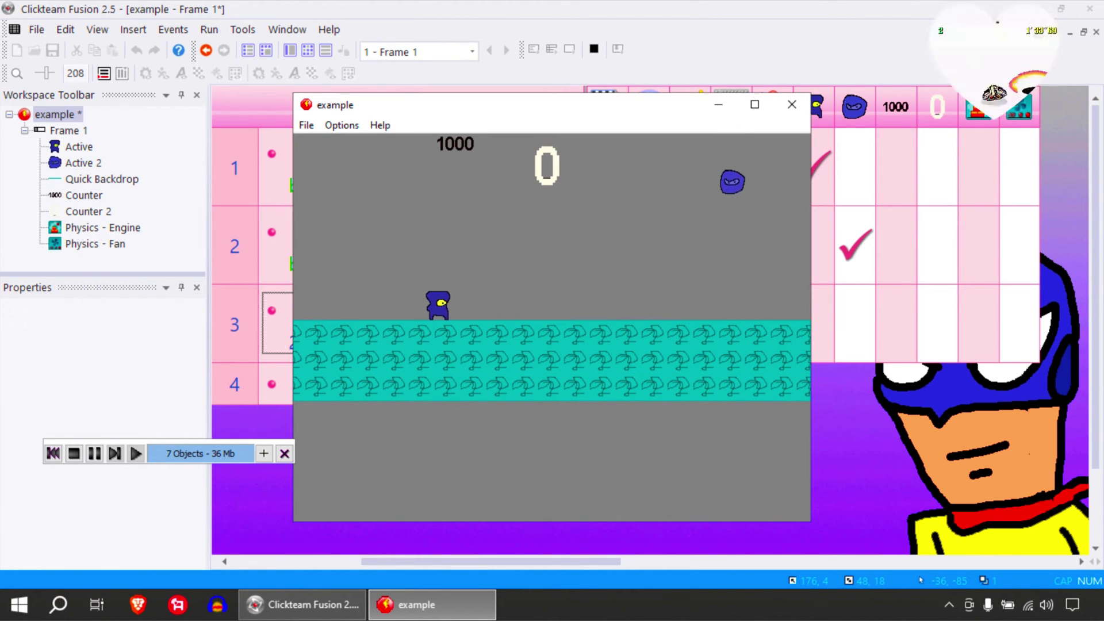
pyautogui.press('Right')
pyautogui.press('Up')
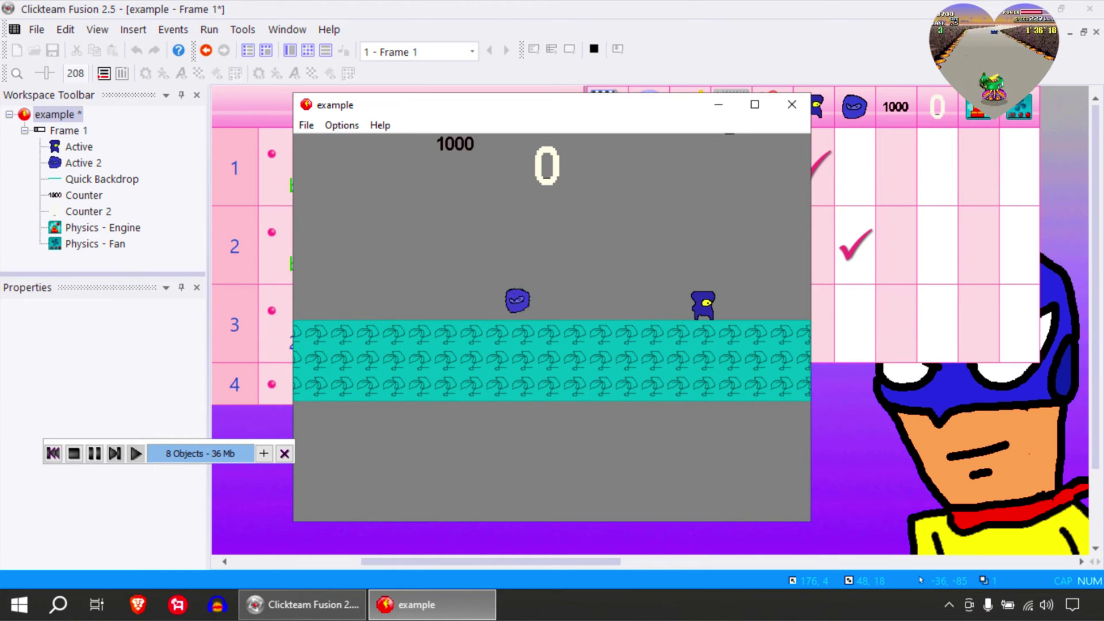
pyautogui.click(791, 105)
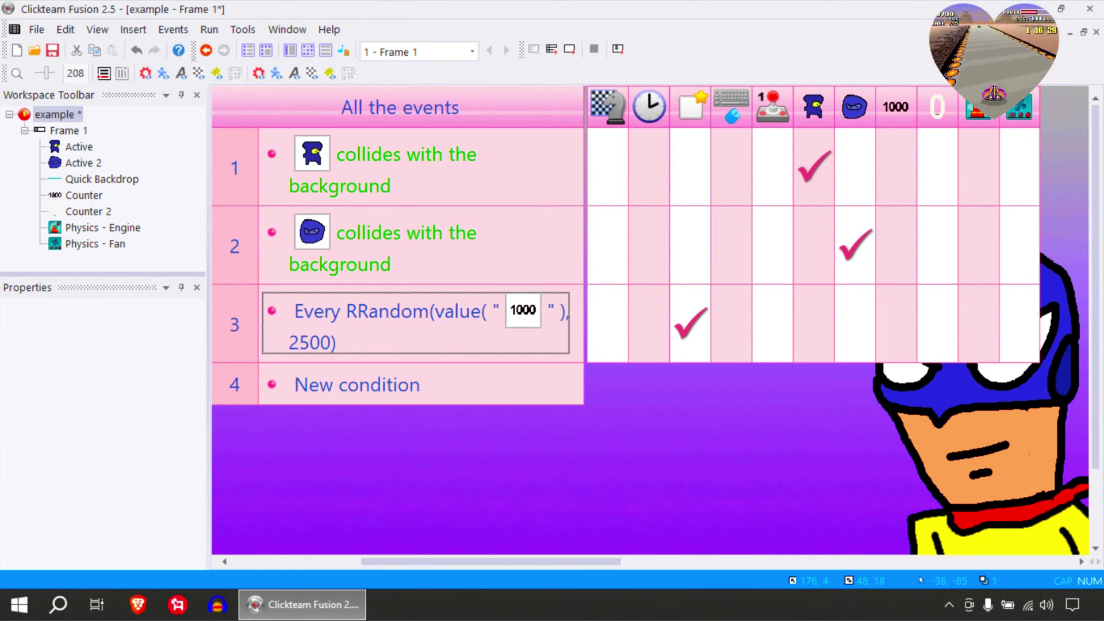
# Add a fourth event with a condition testing whether Active 2 is outside the play area.
pyautogui.doubleClick(356, 385)
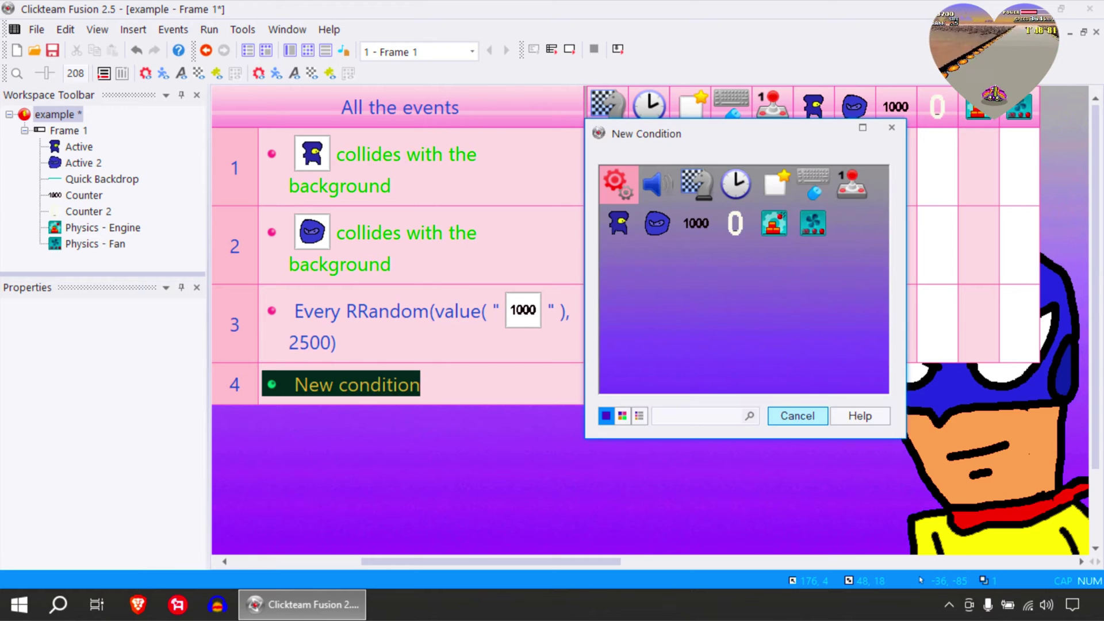
pyautogui.rightClick(658, 223)
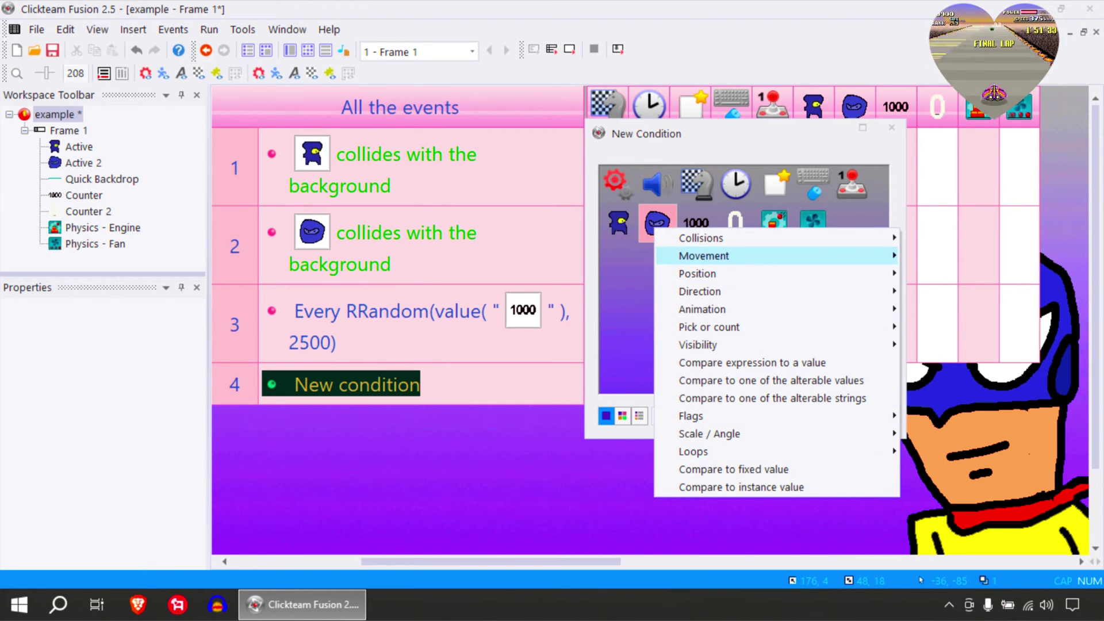
pyautogui.moveTo(697, 274)
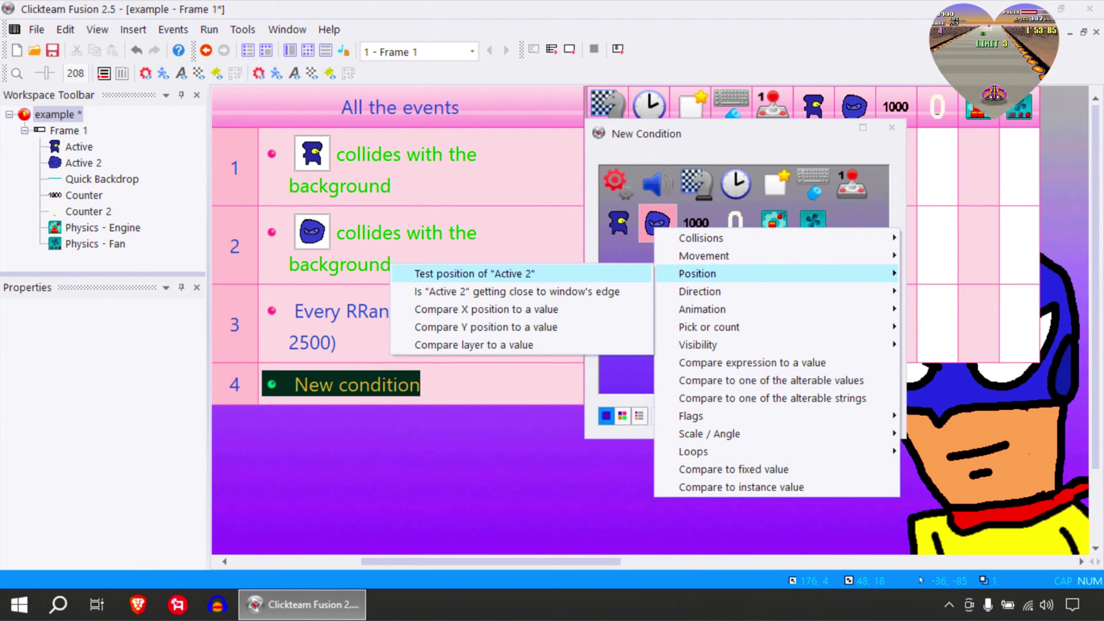
pyautogui.click(475, 274)
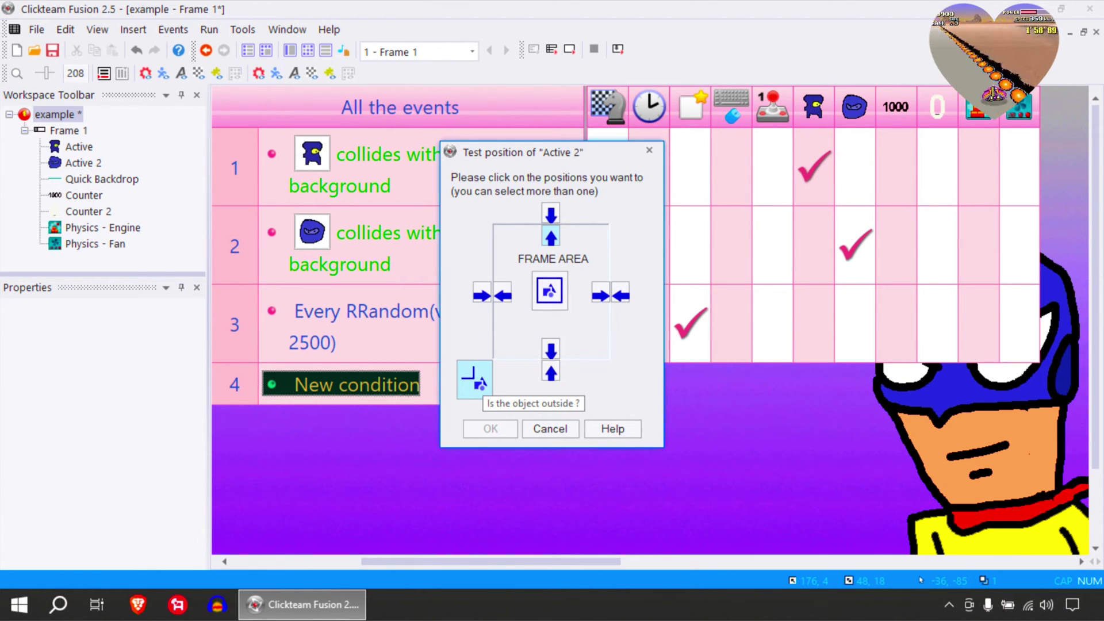
pyautogui.click(478, 382)
pyautogui.click(490, 429)
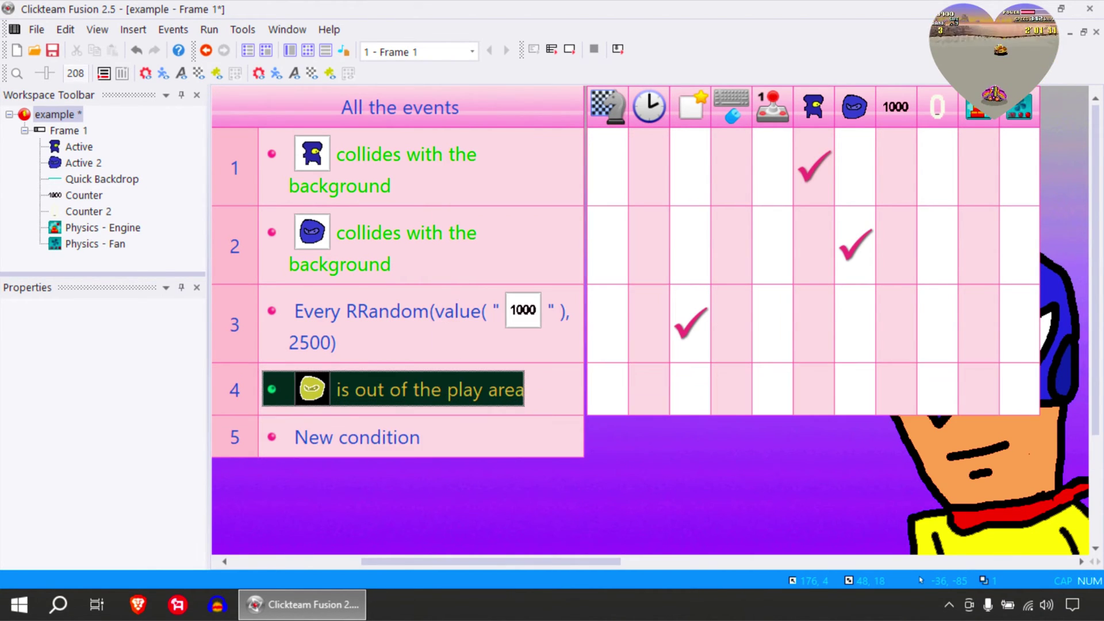
# Give the fourth event an action that subtracts from Counter, and test-run the frame.
pyautogui.click(896, 388)
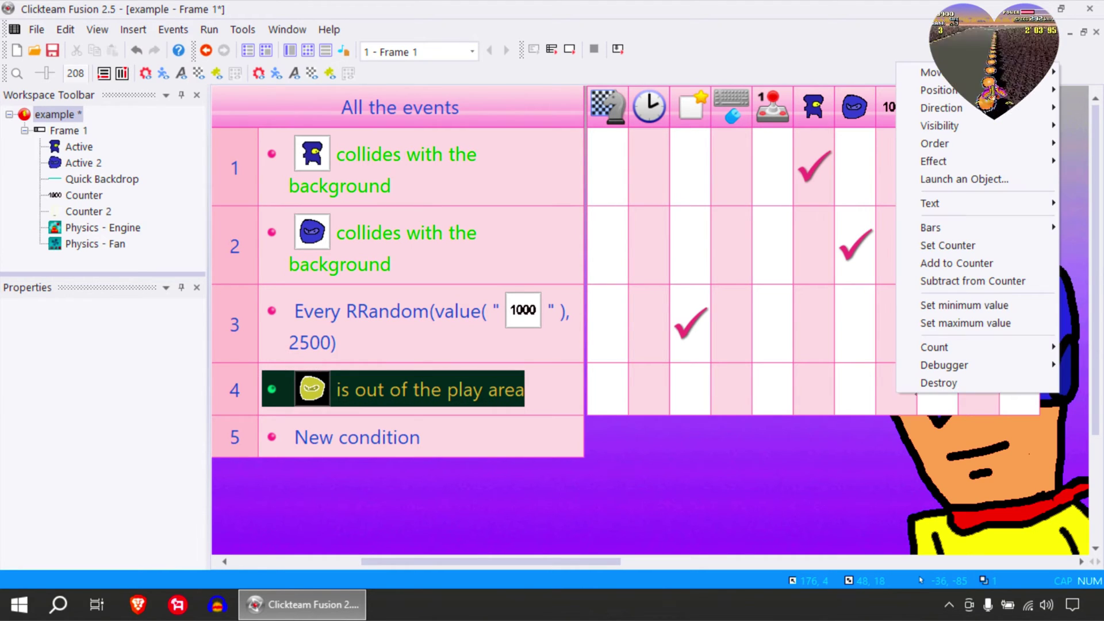
pyautogui.click(892, 393)
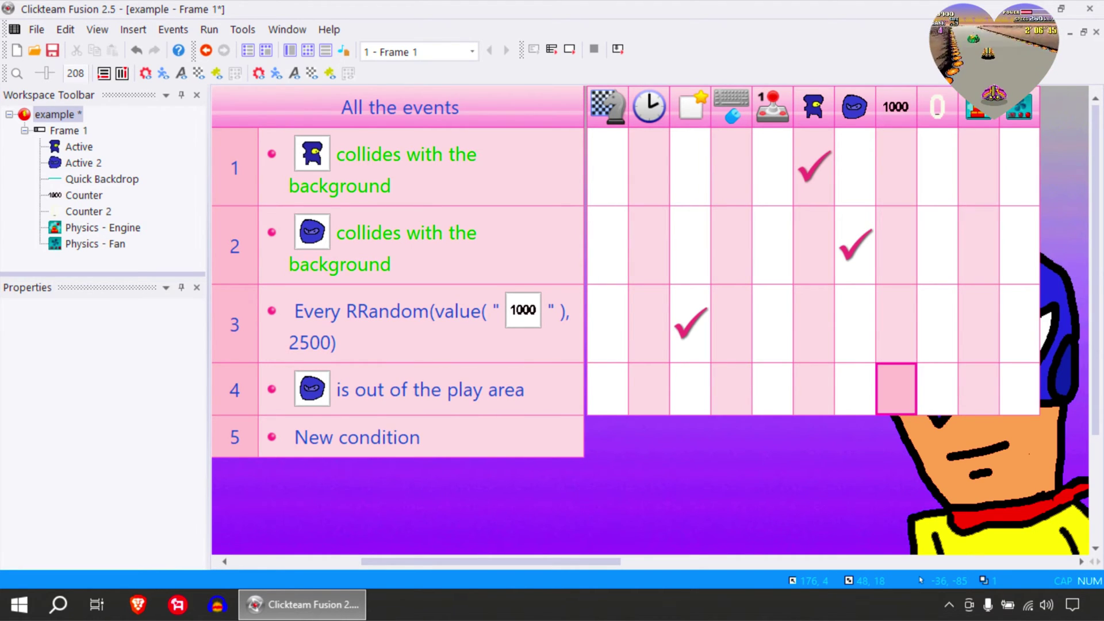
pyautogui.click(896, 388)
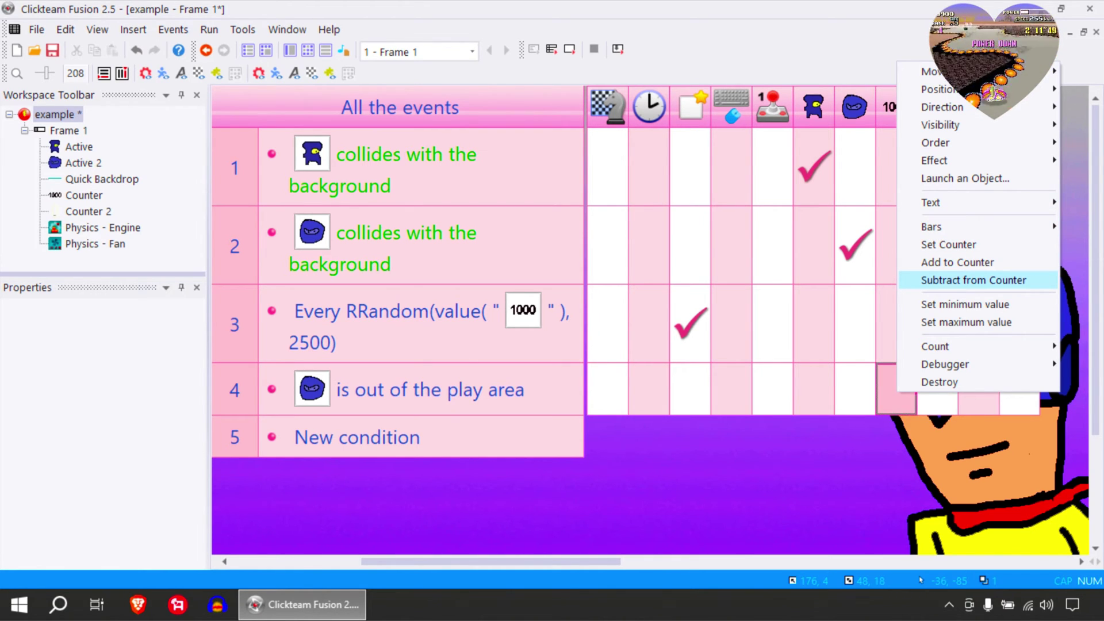
pyautogui.click(974, 280)
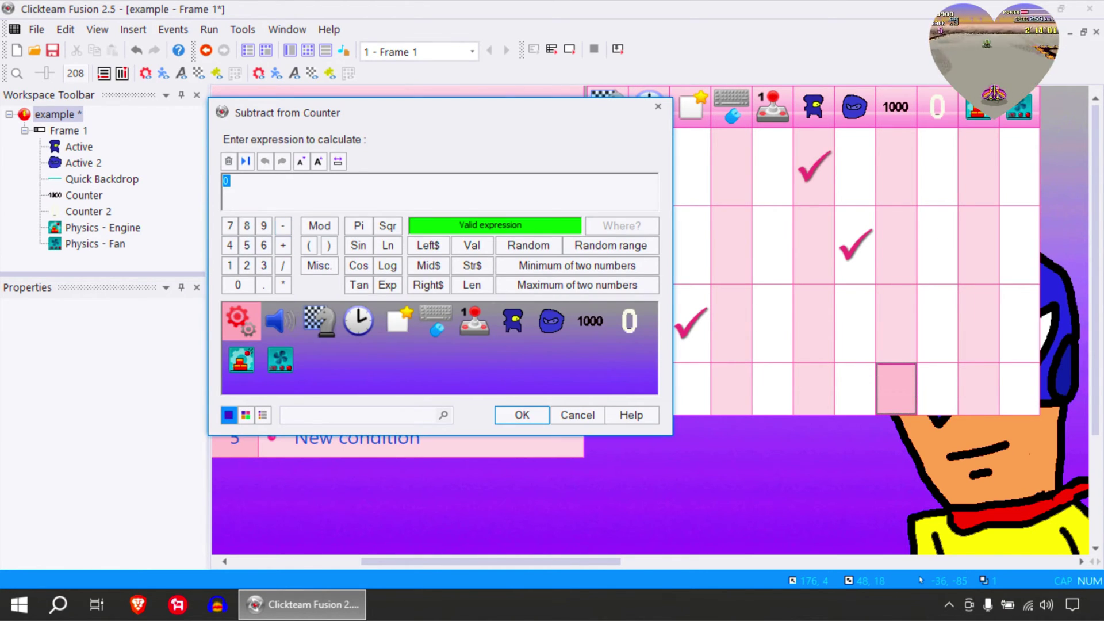
pyautogui.press('Return')
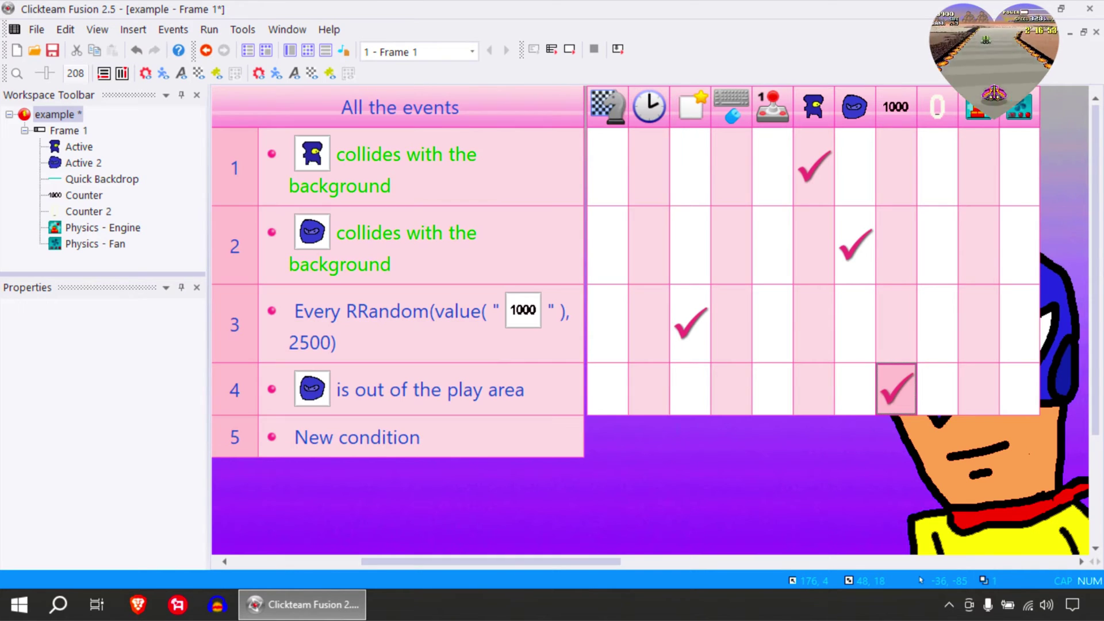
pyautogui.click(569, 50)
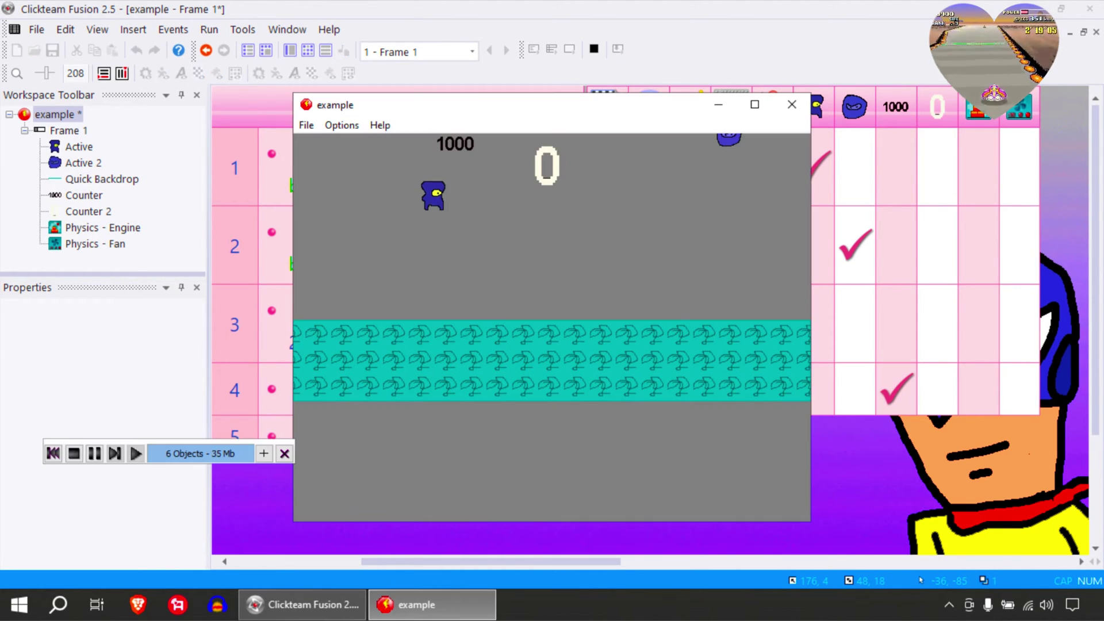
pyautogui.press('Left')
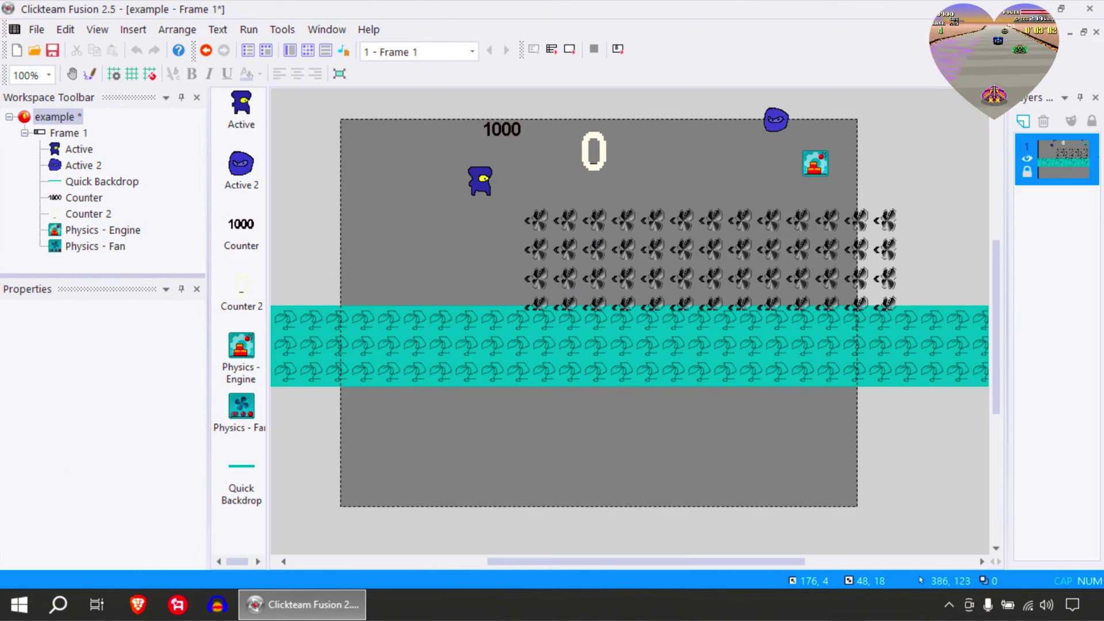
# Move Counter closer to the frame's upper-left corner and insert another Counter object below it.
pyautogui.moveTo(503, 131); pyautogui.dragTo(414, 142)
pyautogui.rightClick(414, 180)
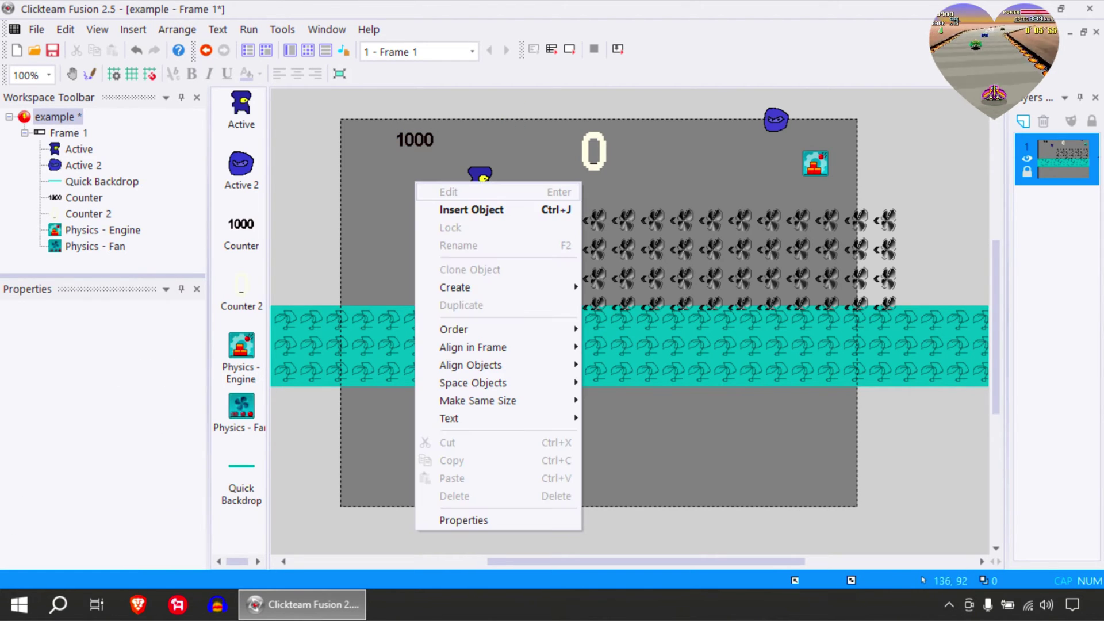
pyautogui.click(472, 209)
pyautogui.press('Escape')
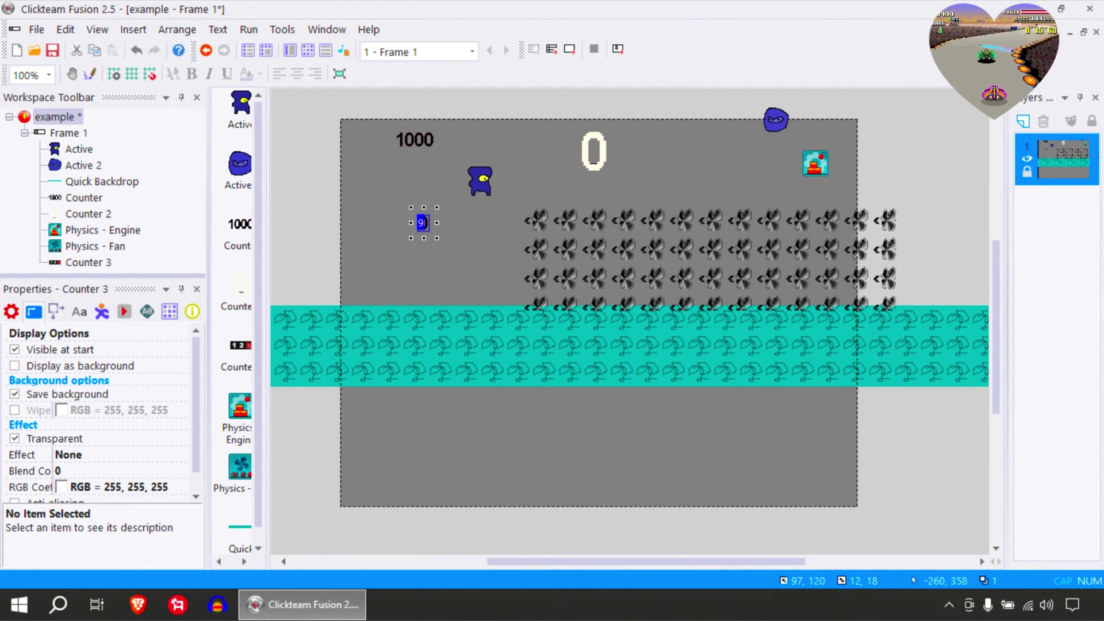
# Set the new counter's initial value to 1000 and place it between the first counter and Counter 2, above the player.
pyautogui.click(11, 312)
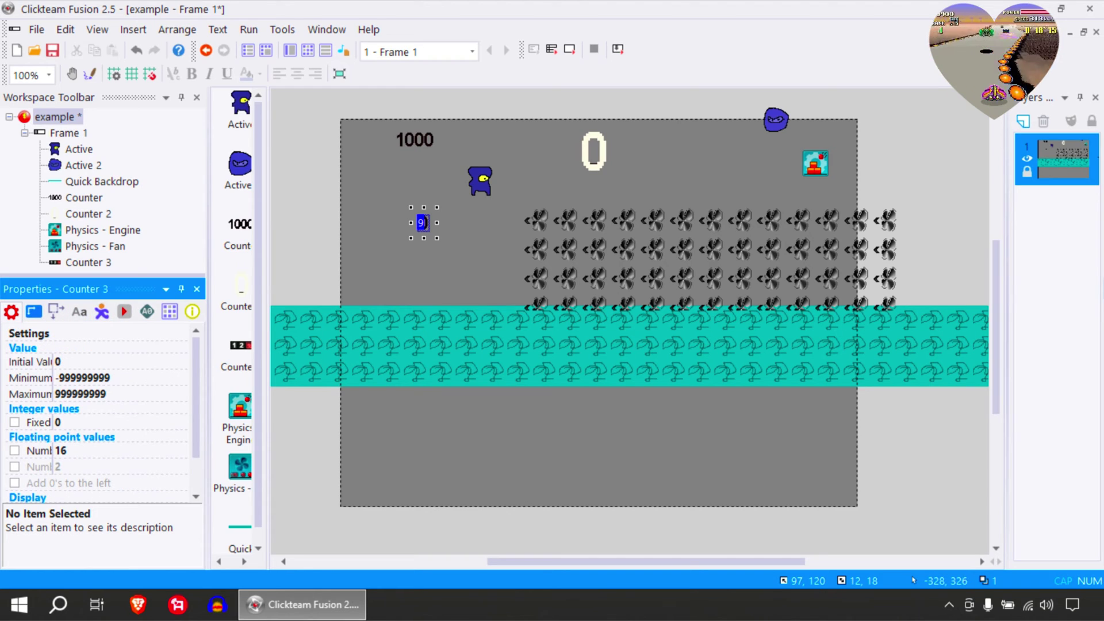
pyautogui.click(72, 361)
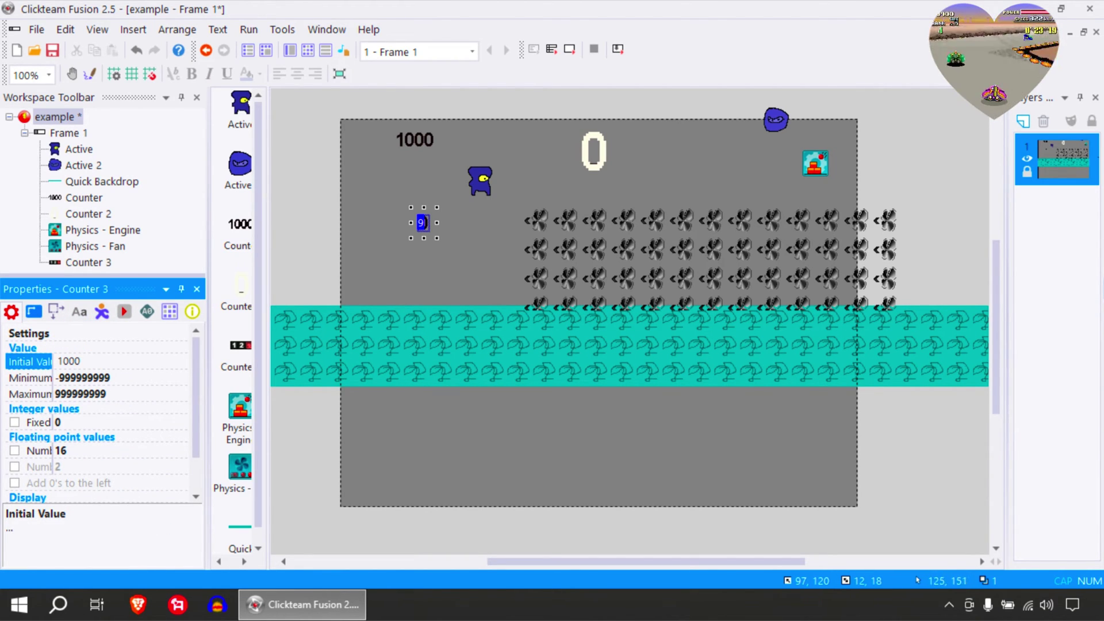
pyautogui.click(474, 237)
pyautogui.click(419, 225)
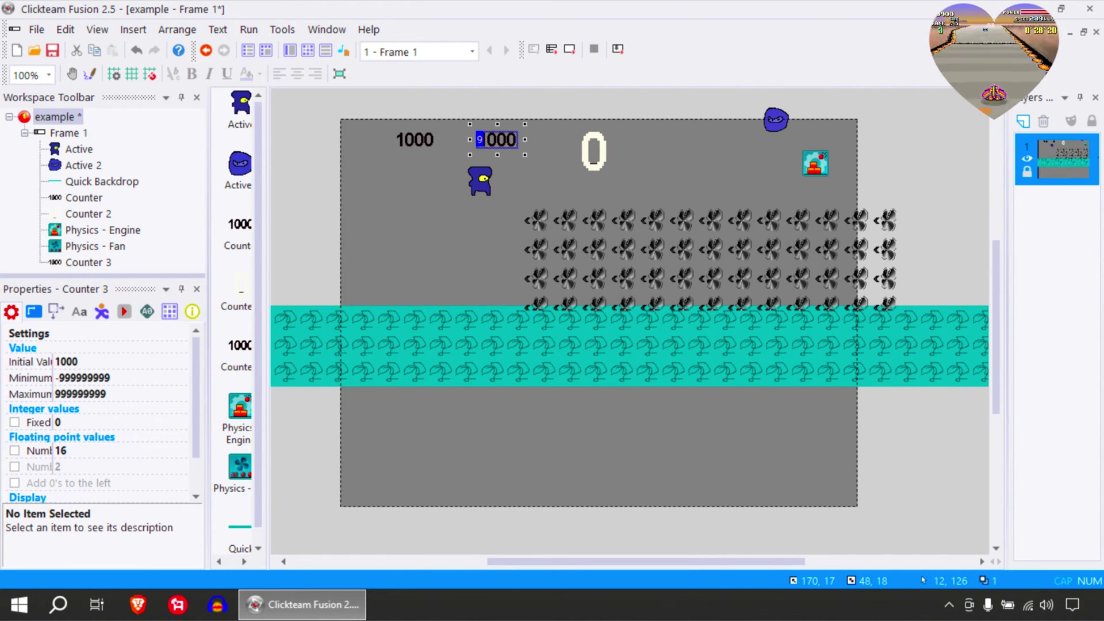
# Fill the background of Counter 3's icon with red, keeping the digits black.
pyautogui.click(192, 311)
pyautogui.click(130, 351)
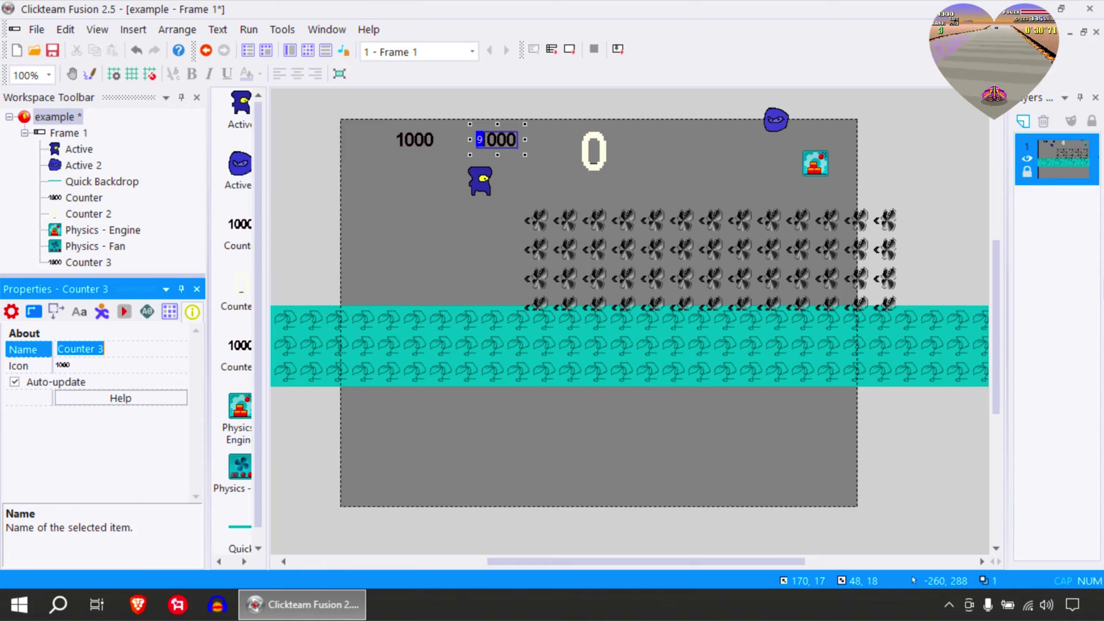
pyautogui.click(114, 365)
pyautogui.click(168, 365)
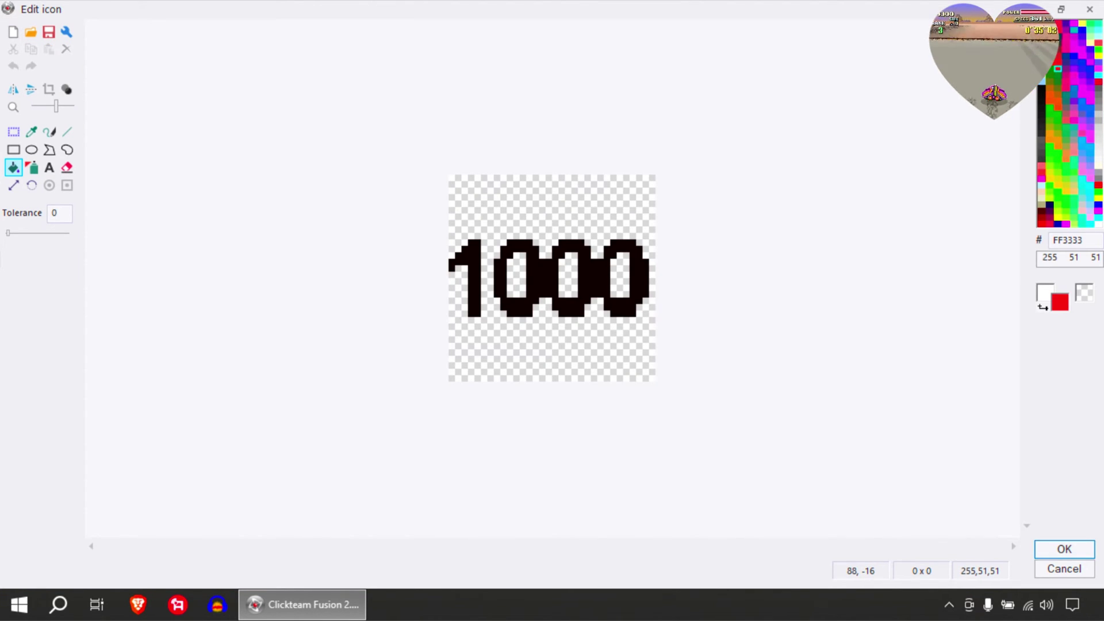
pyautogui.click(561, 210)
pyautogui.click(633, 282)
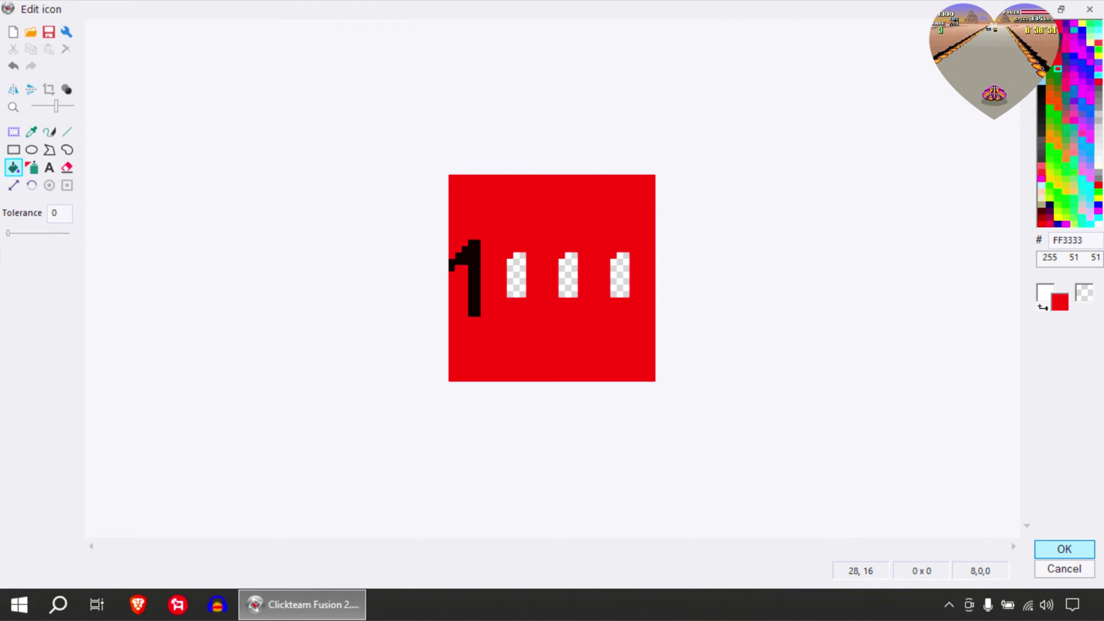
pyautogui.hotkey('ctrl', 'z')
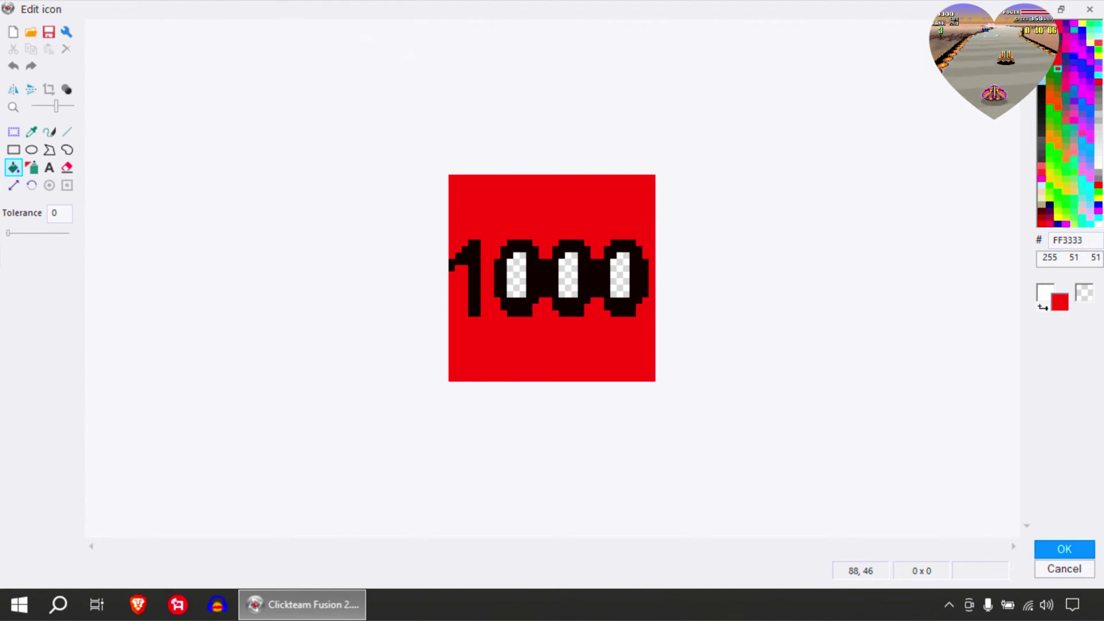
pyautogui.press('Return')
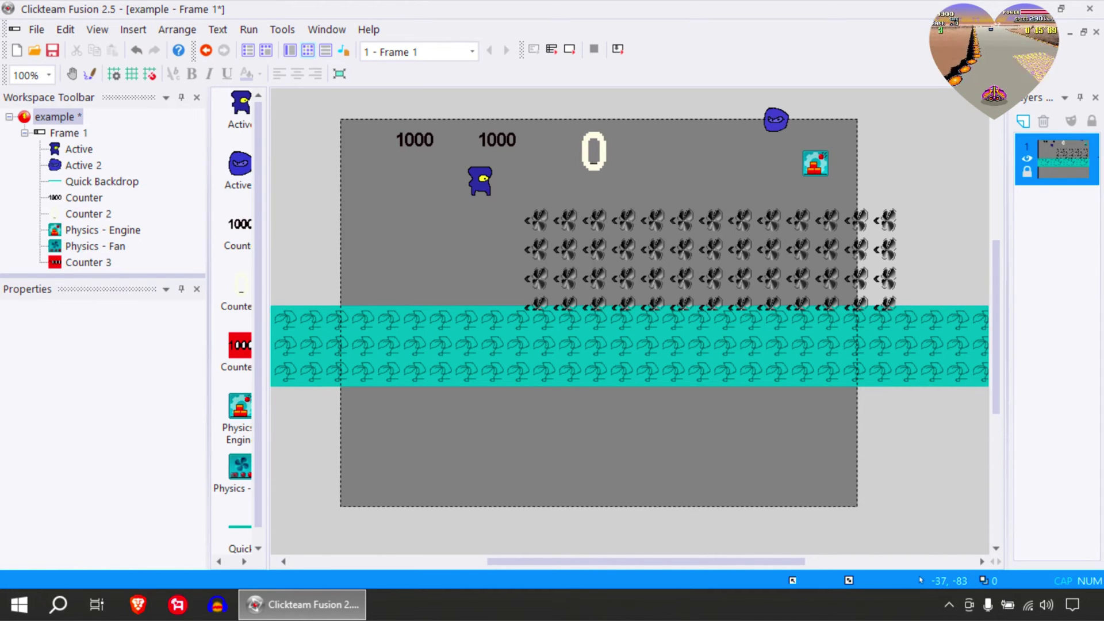
# Replace the third event's interval expression with an empty random range, and append Counter's current value after it.
pyautogui.click(309, 52)
pyautogui.doubleClick(435, 322)
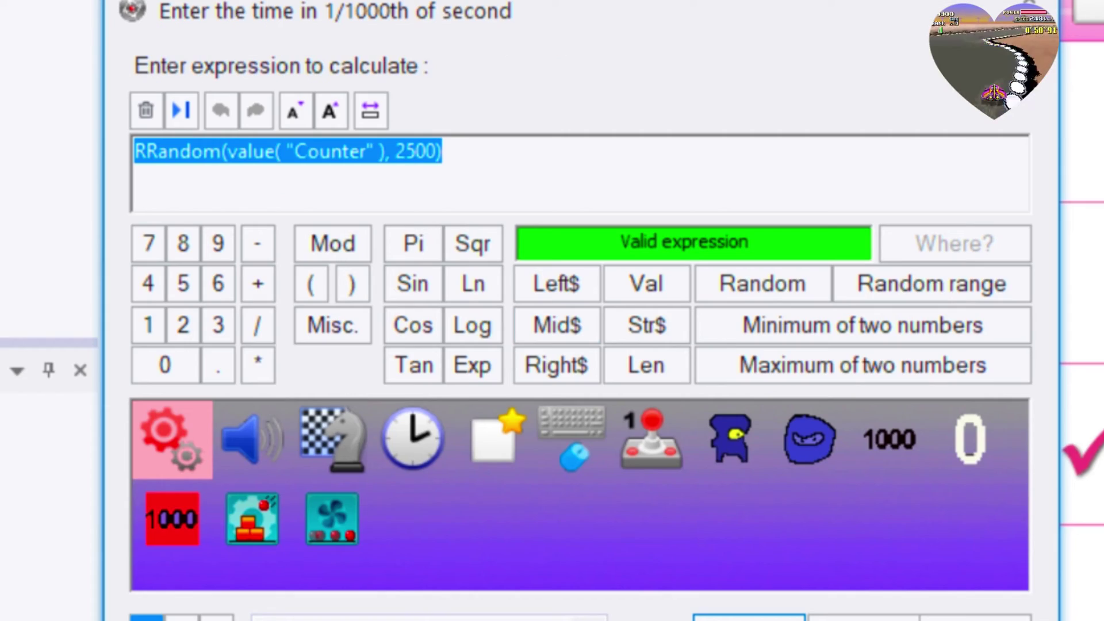
pyautogui.press('Delete')
pyautogui.click(611, 245)
pyautogui.click(478, 152)
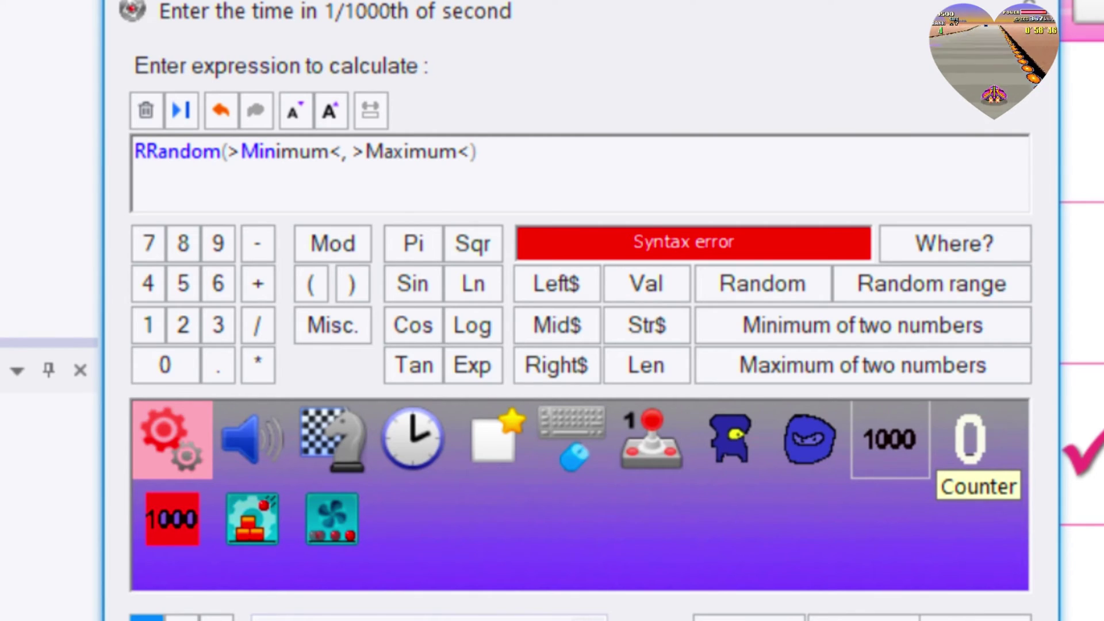
pyautogui.click(892, 437)
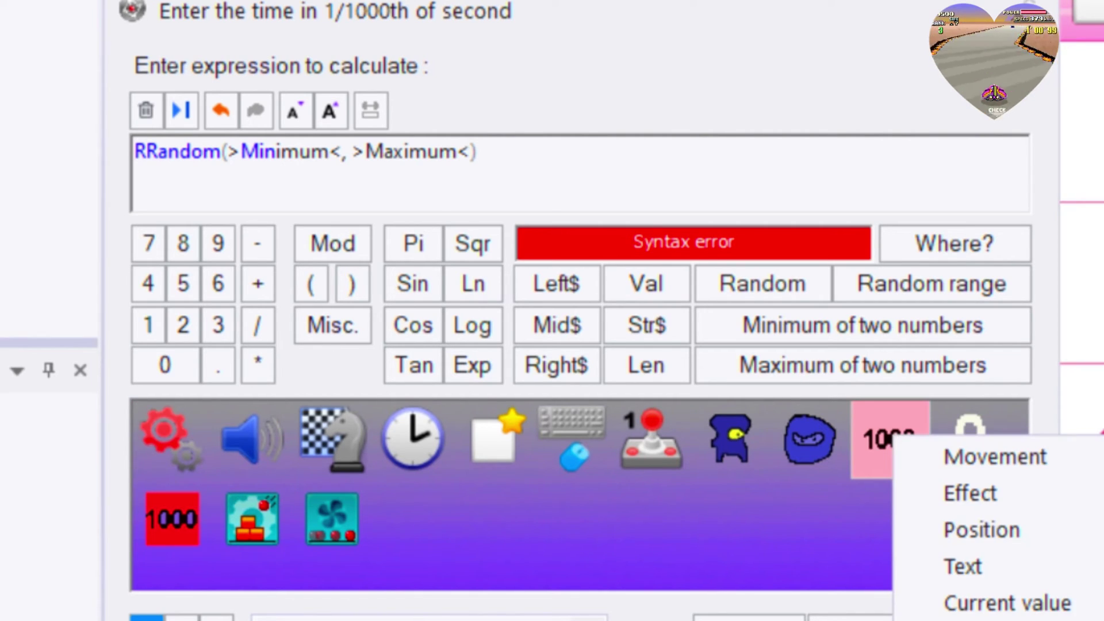
pyautogui.click(1006, 603)
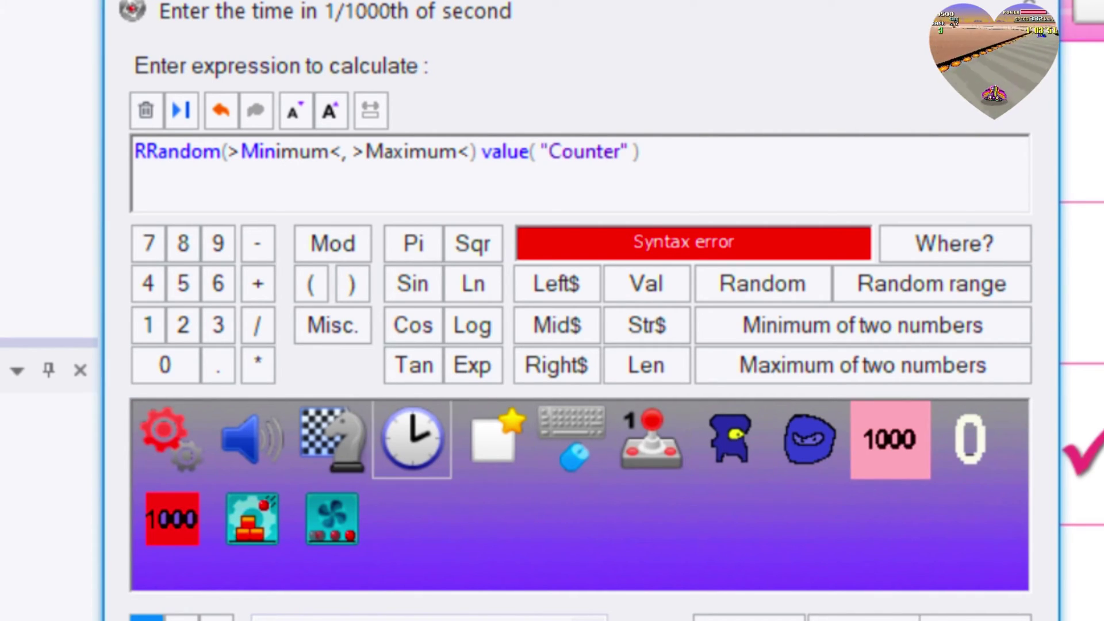
# Retrieve Counter 3's current value and use it as the maximum of the random range.
pyautogui.click(173, 518)
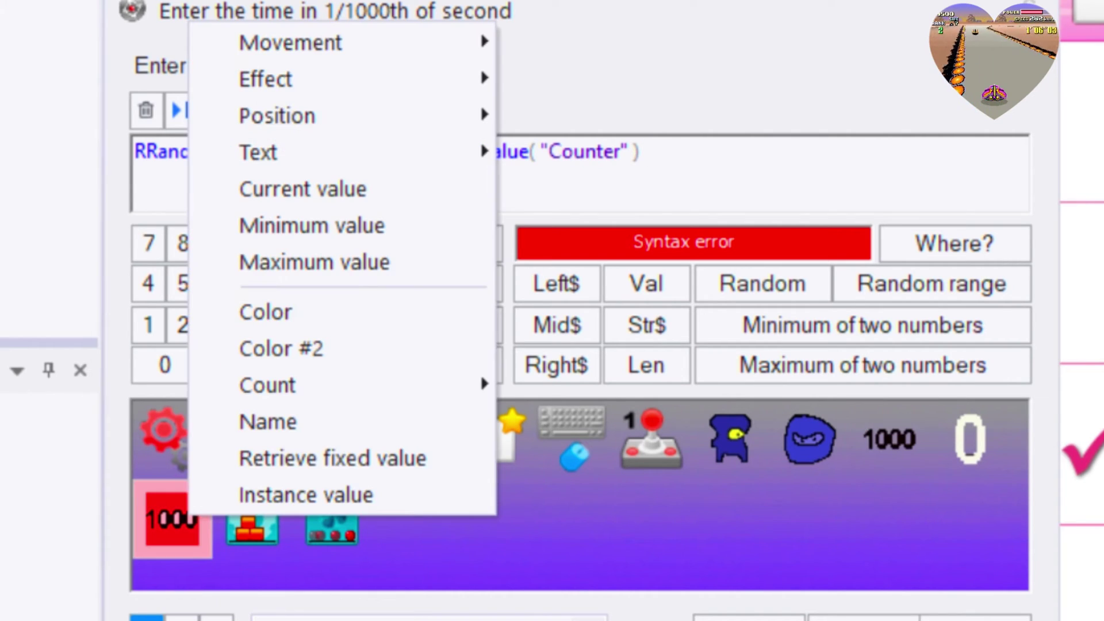
pyautogui.press('Return')
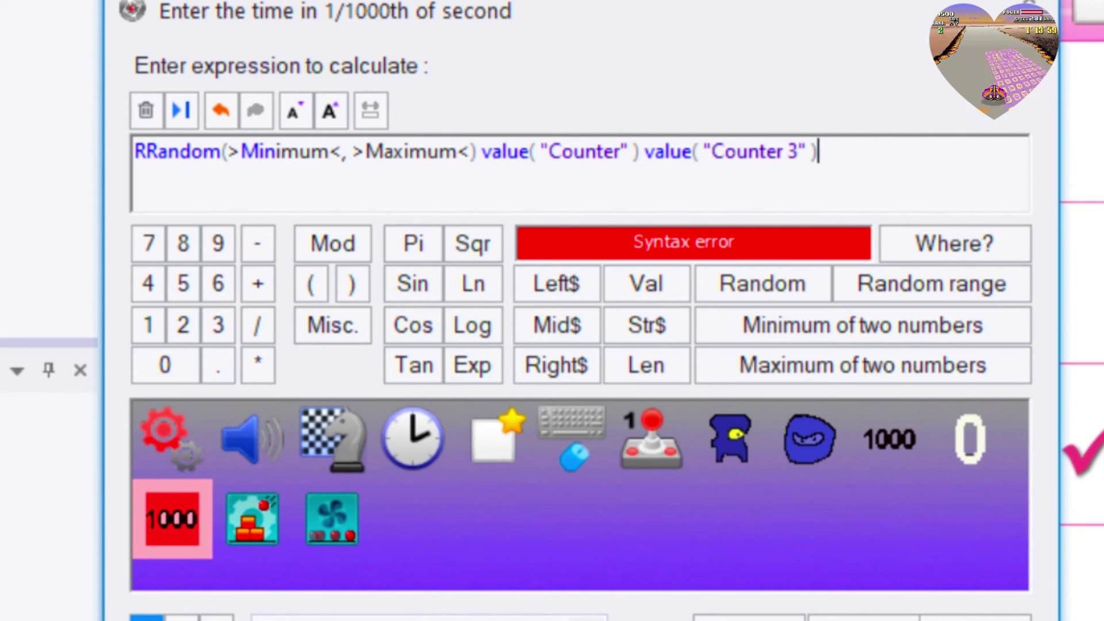
pyautogui.moveTo(819, 152); pyautogui.dragTo(664, 152)
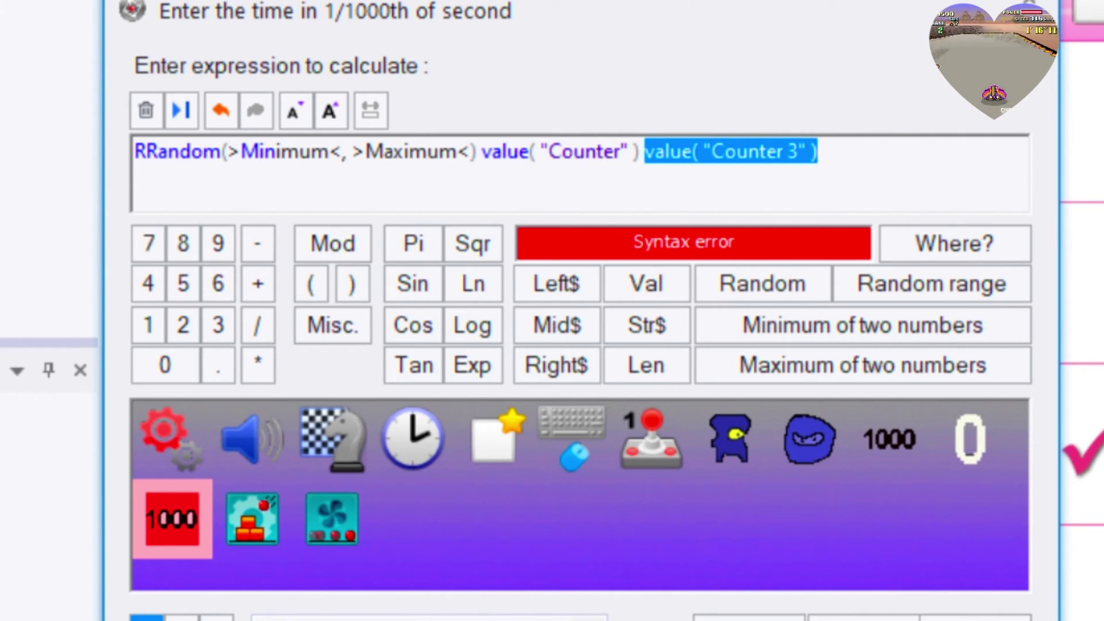
pyautogui.press('BackSpace')
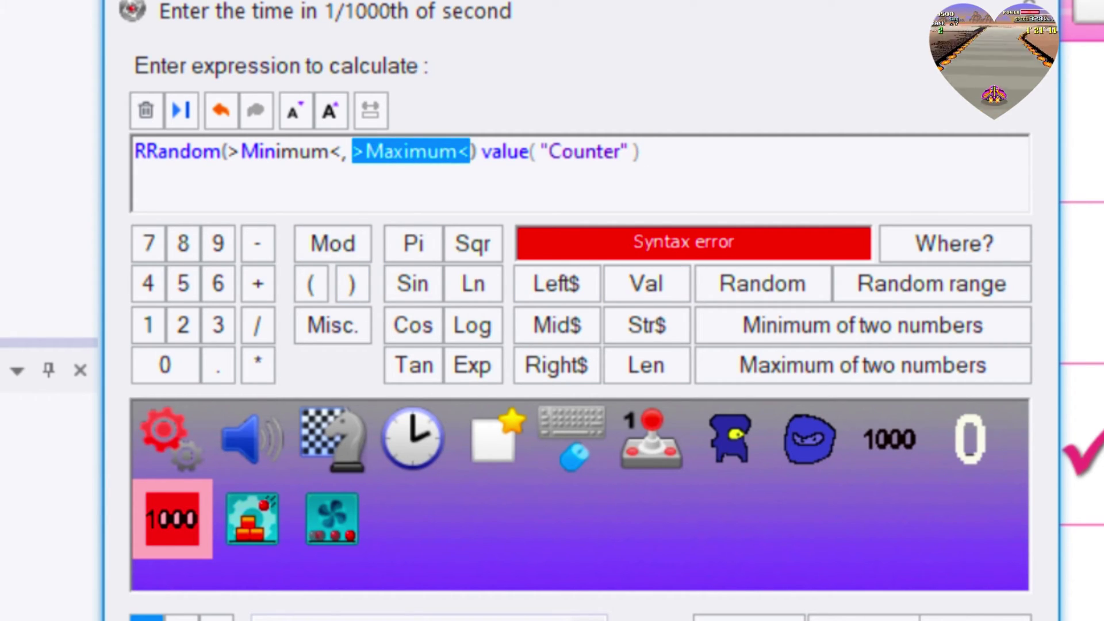
pyautogui.write('value( "Counter 3" )')
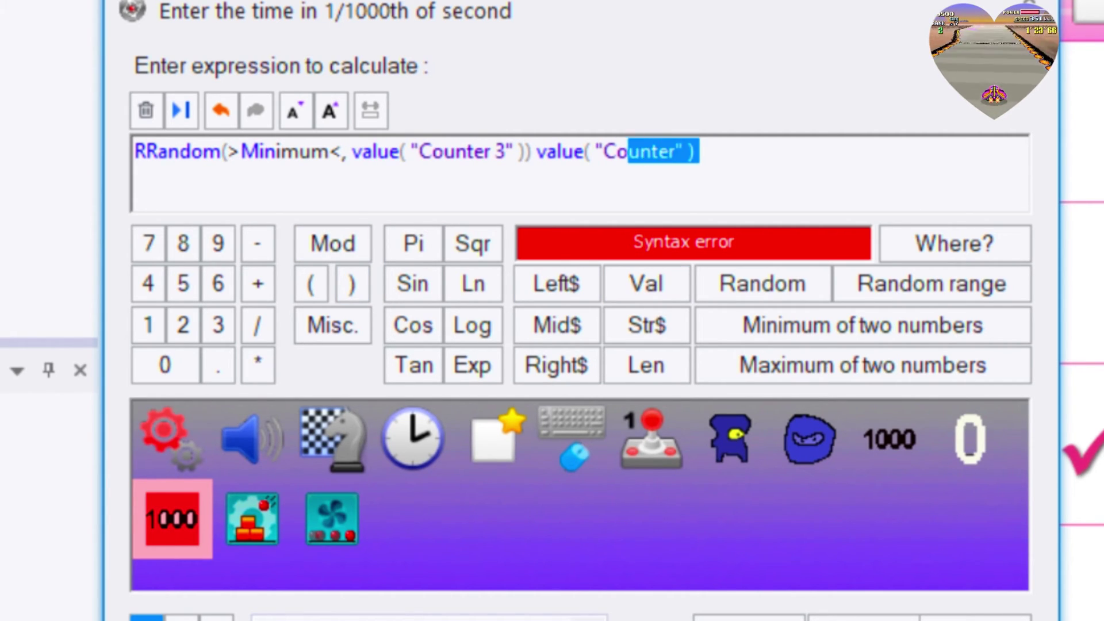
# Move Counter's value into the range's minimum, giving RRandom(value( "Counter" ), value( "Counter 3" )), and accept the expression.
pyautogui.press('BackSpace')
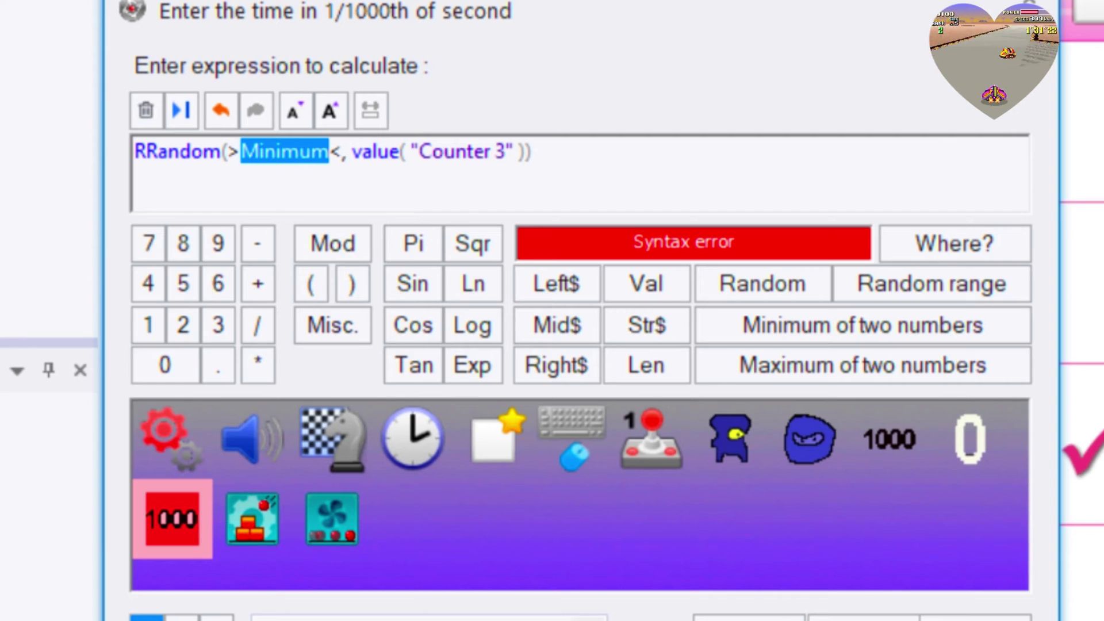
pyautogui.click(300, 152)
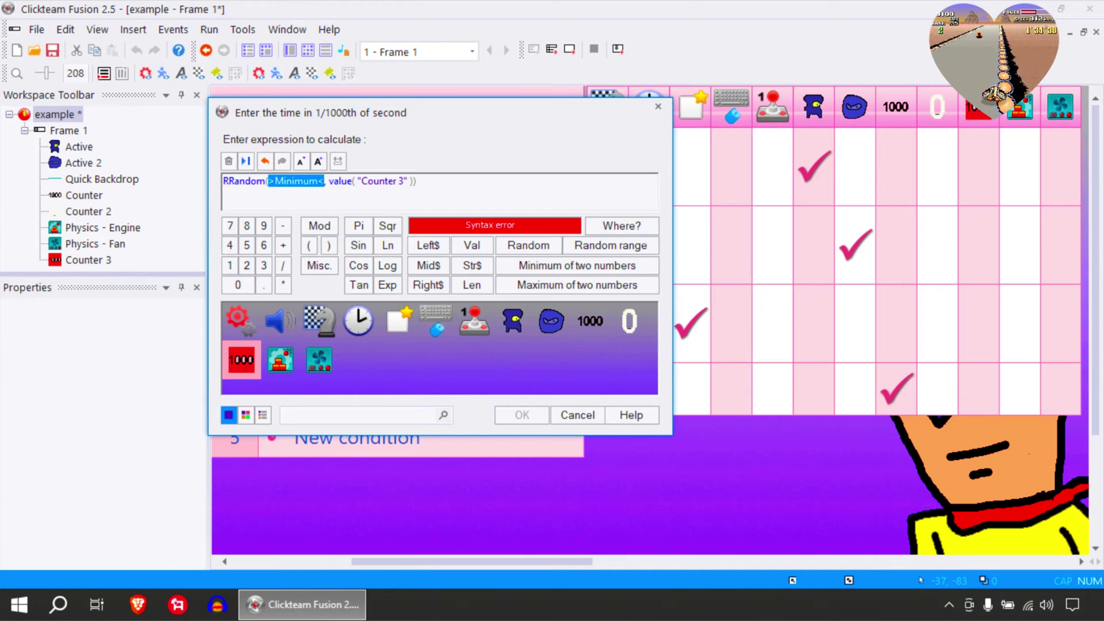
pyautogui.write('value( "Counter" )')
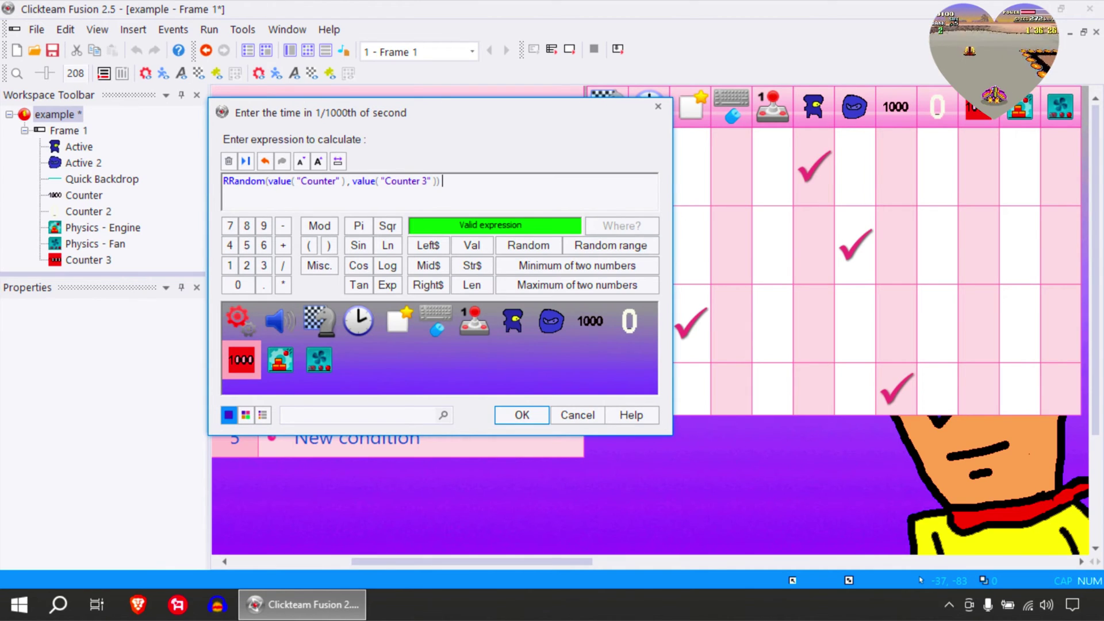
pyautogui.press('Return')
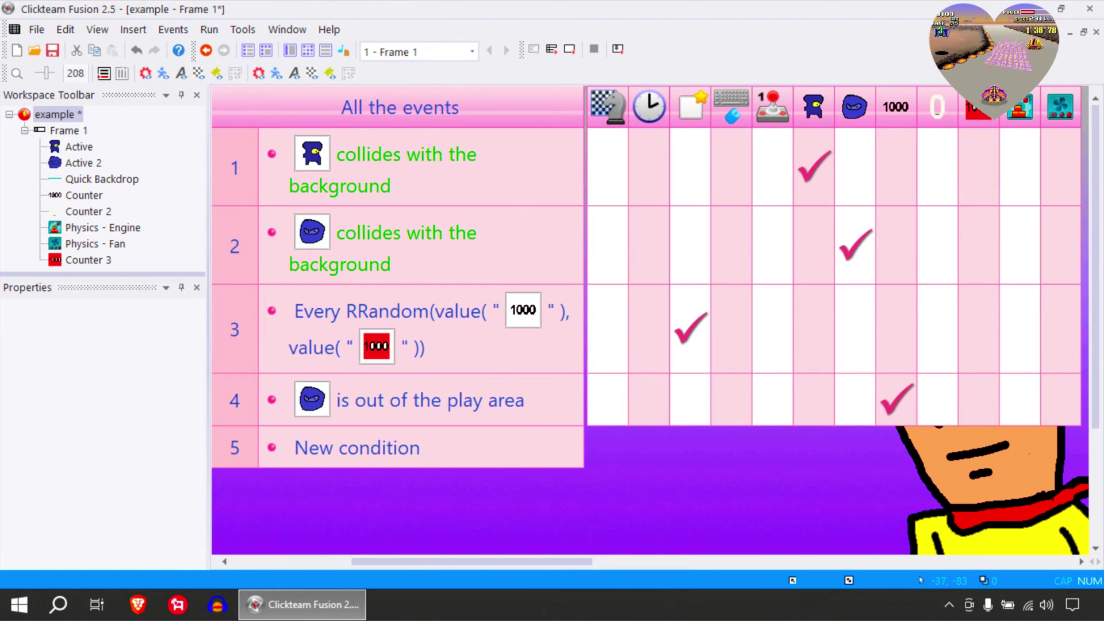
# Run the game and move the player around to test the randomly timed enemy spawning, then close the test run.
pyautogui.press('F8')
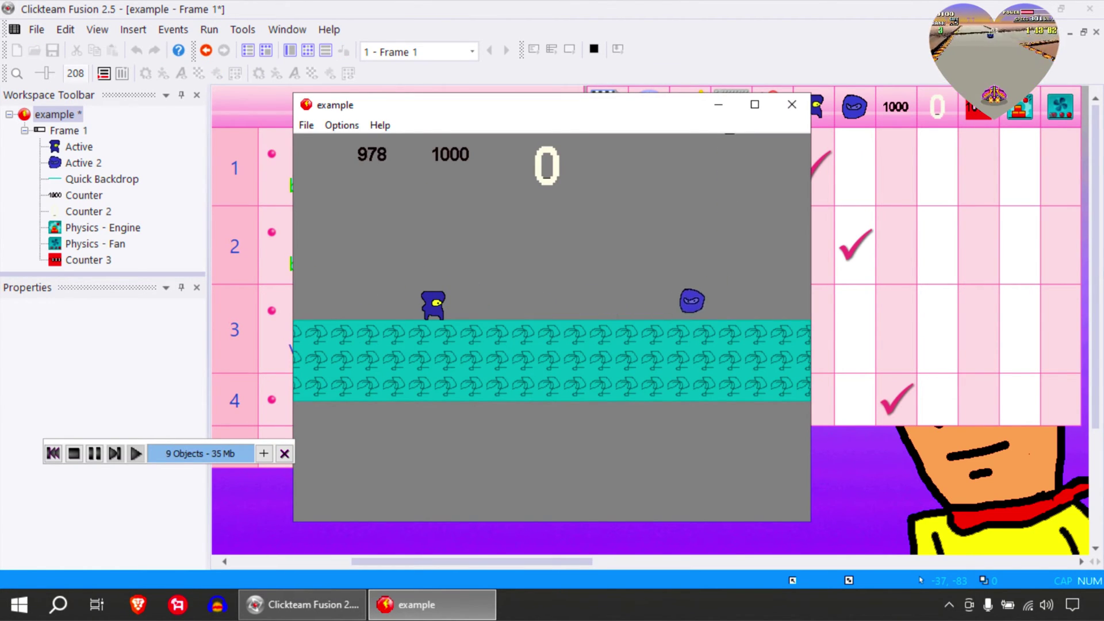
pyautogui.press('Right')
pyautogui.press('Left')
pyautogui.press('shift')
pyautogui.press('Right')
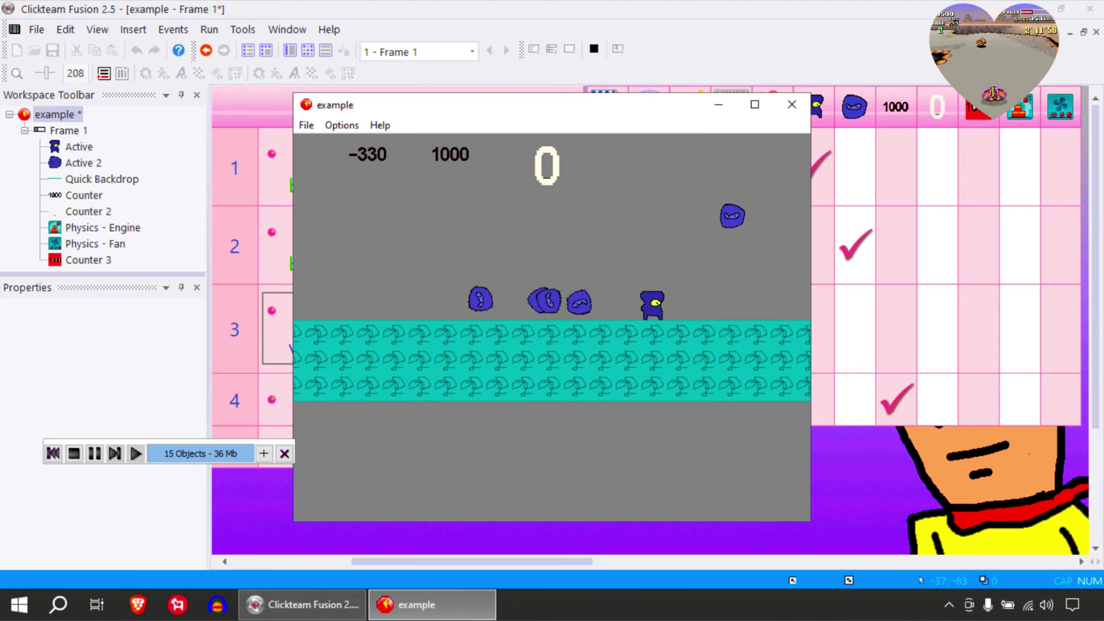
pyautogui.click(792, 104)
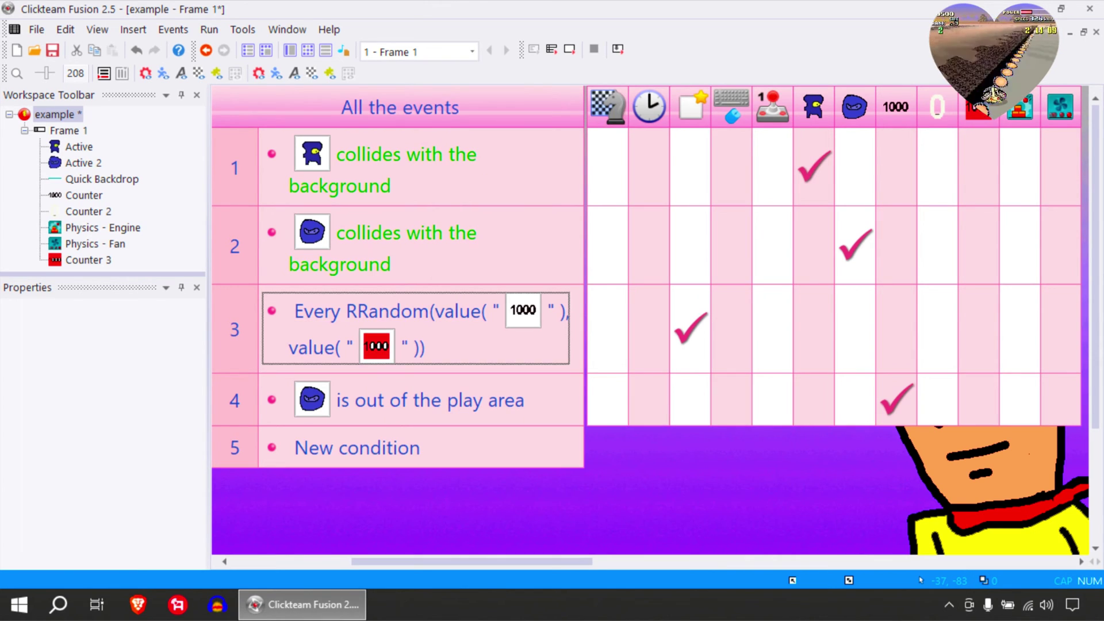
# Add an event that destroys Active when it collides with Active 2.
pyautogui.doubleClick(356, 447)
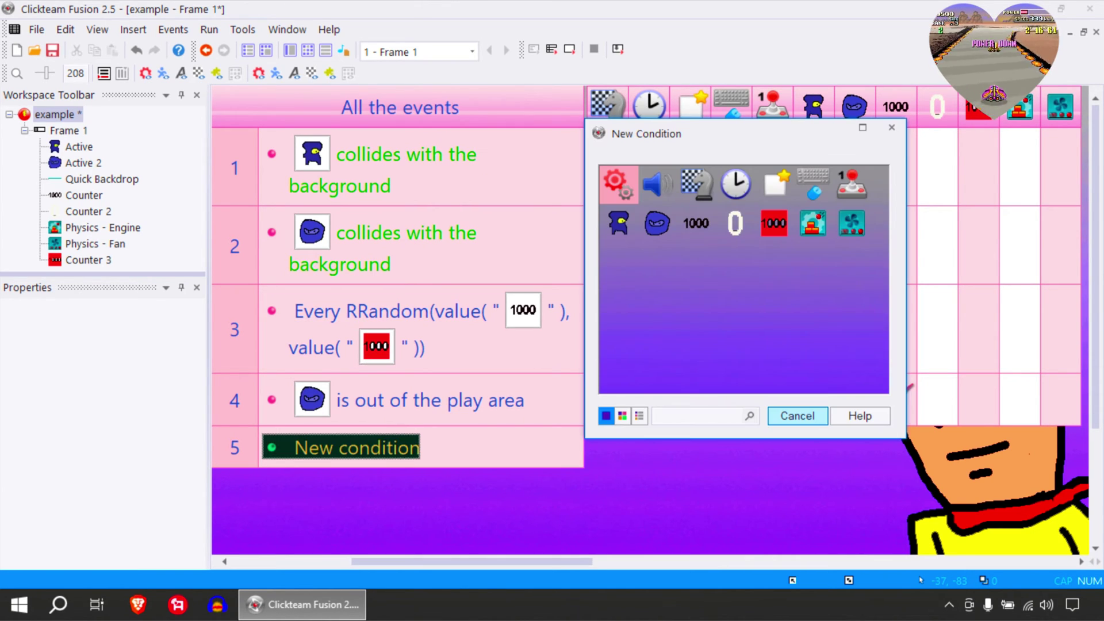
pyautogui.click(619, 223)
pyautogui.moveTo(673, 233)
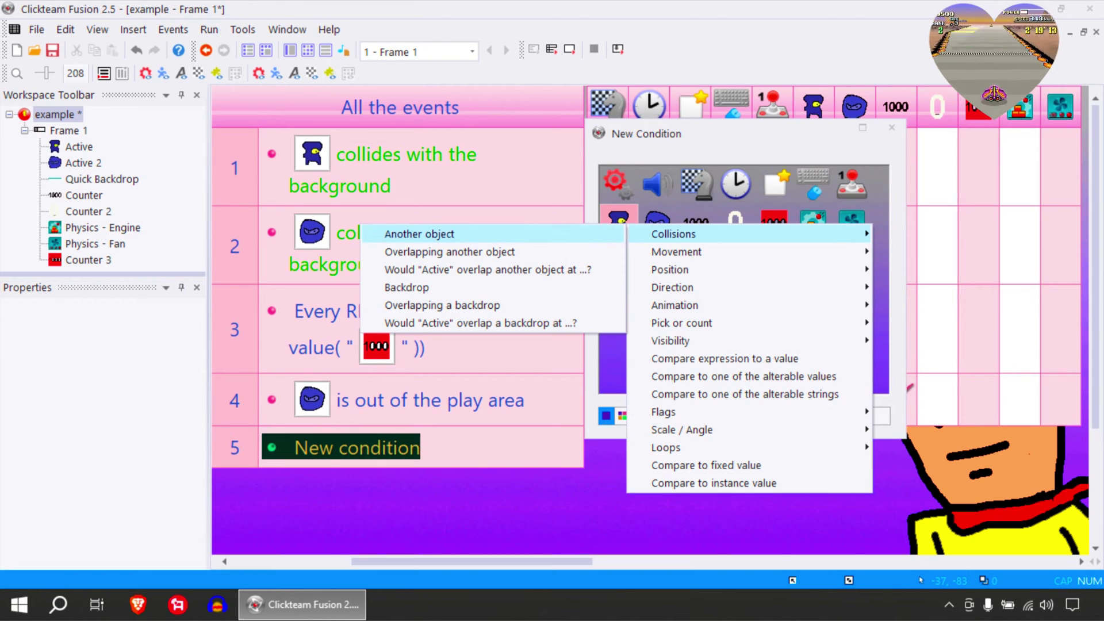
pyautogui.click(419, 233)
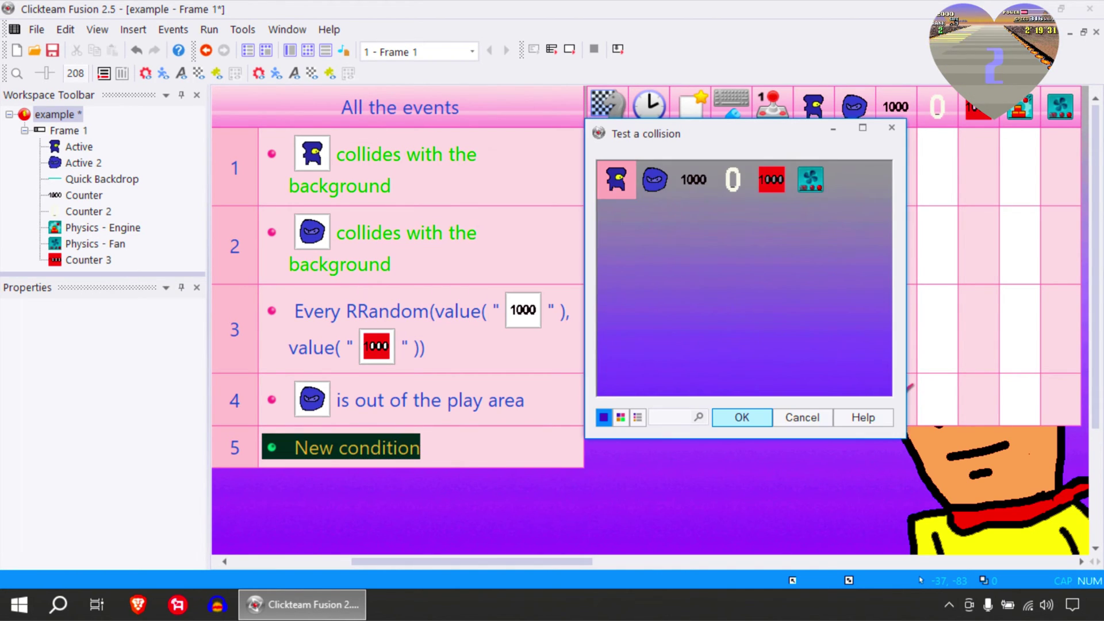
pyautogui.doubleClick(655, 180)
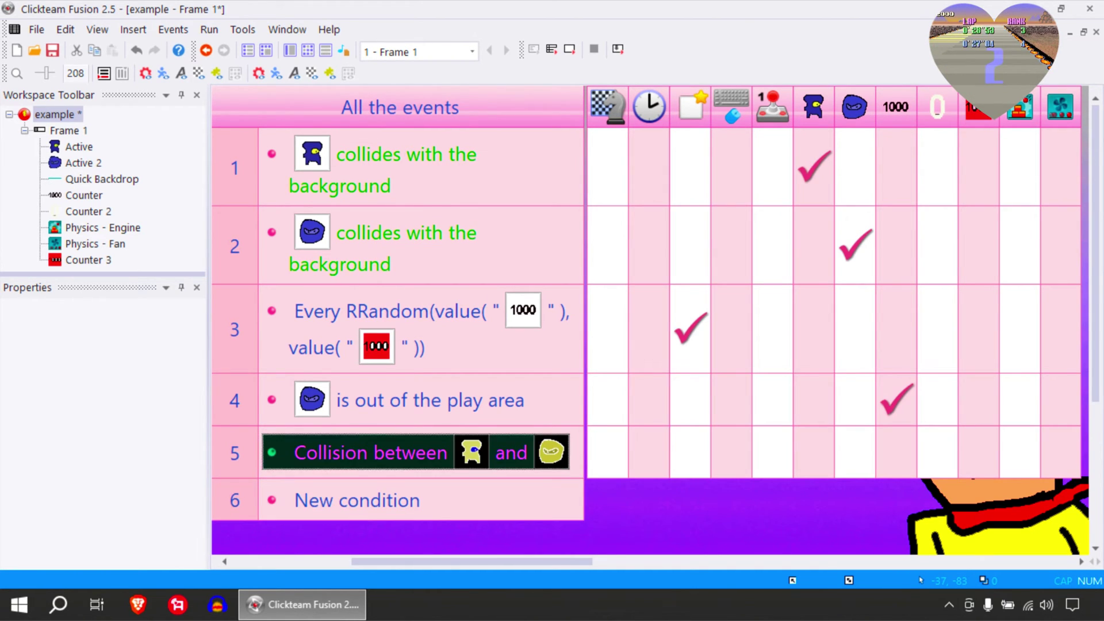
pyautogui.rightClick(828, 452)
pyautogui.click(851, 447)
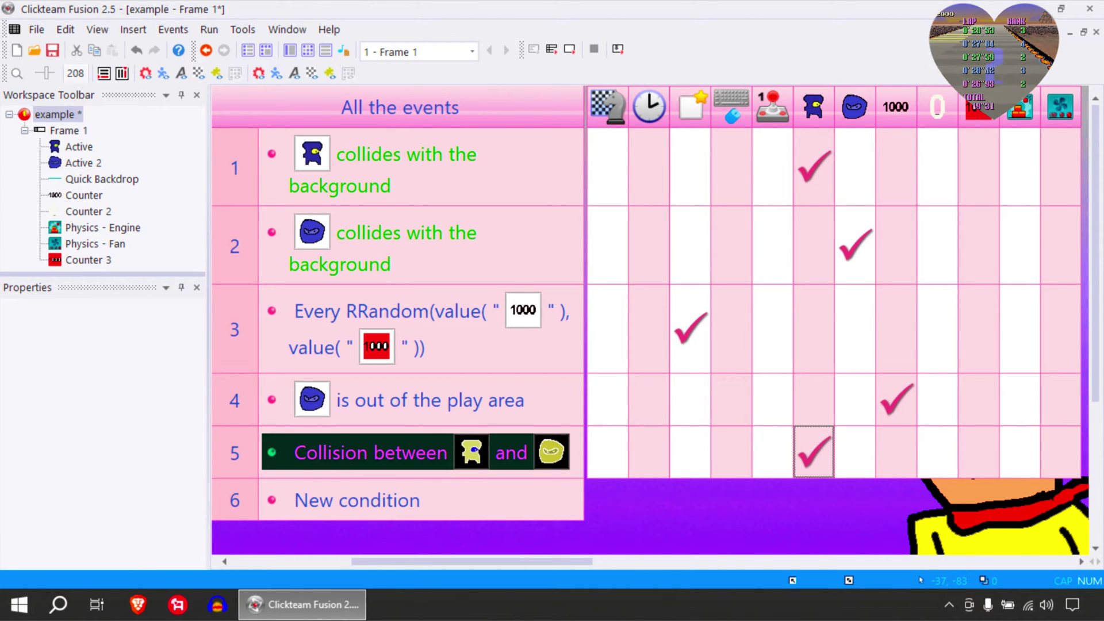
# Run the frame briefly to test the collision between the player and an enemy, and close it.
pyautogui.scroll(-1, 647, 322)
pyautogui.click(569, 50)
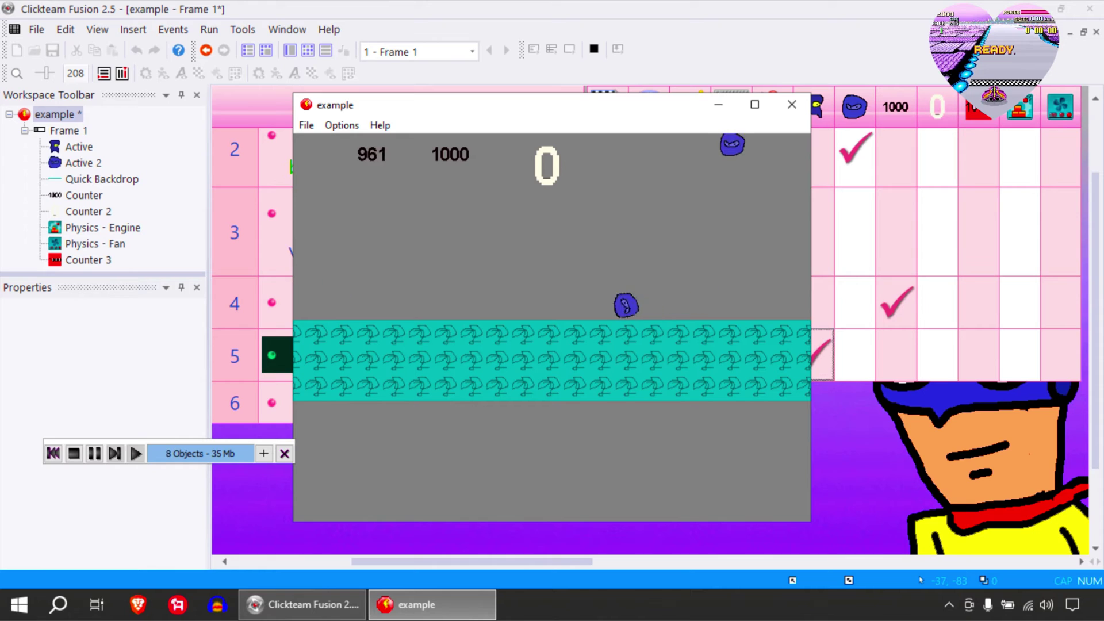
pyautogui.click(792, 105)
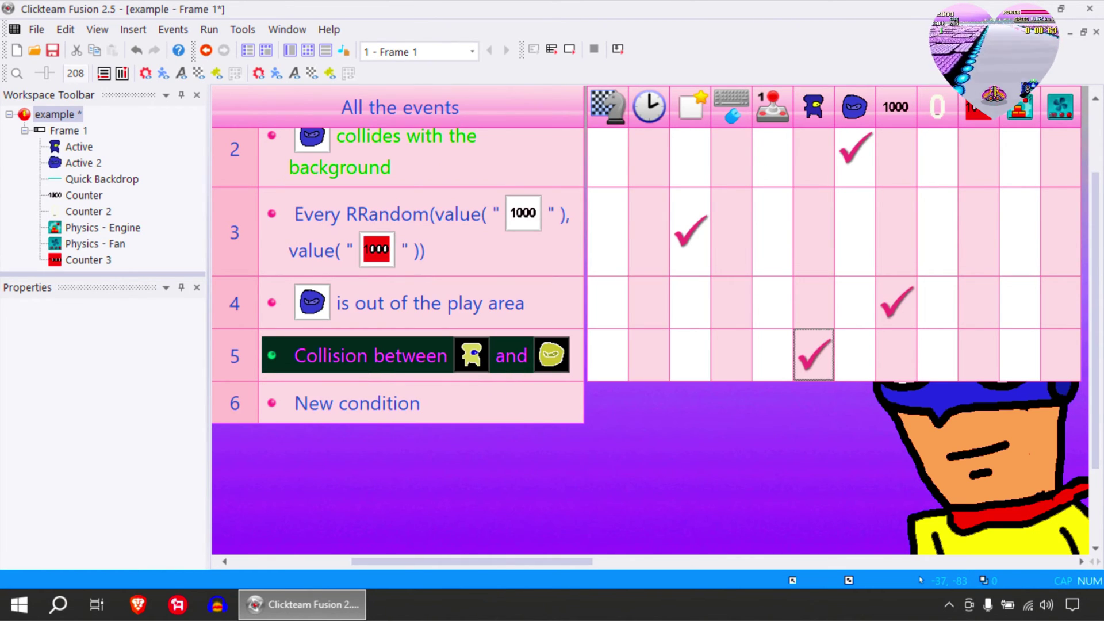
# Add an event that restarts the current frame when the number of Active objects equals 0.
pyautogui.click(357, 404)
pyautogui.click(619, 223)
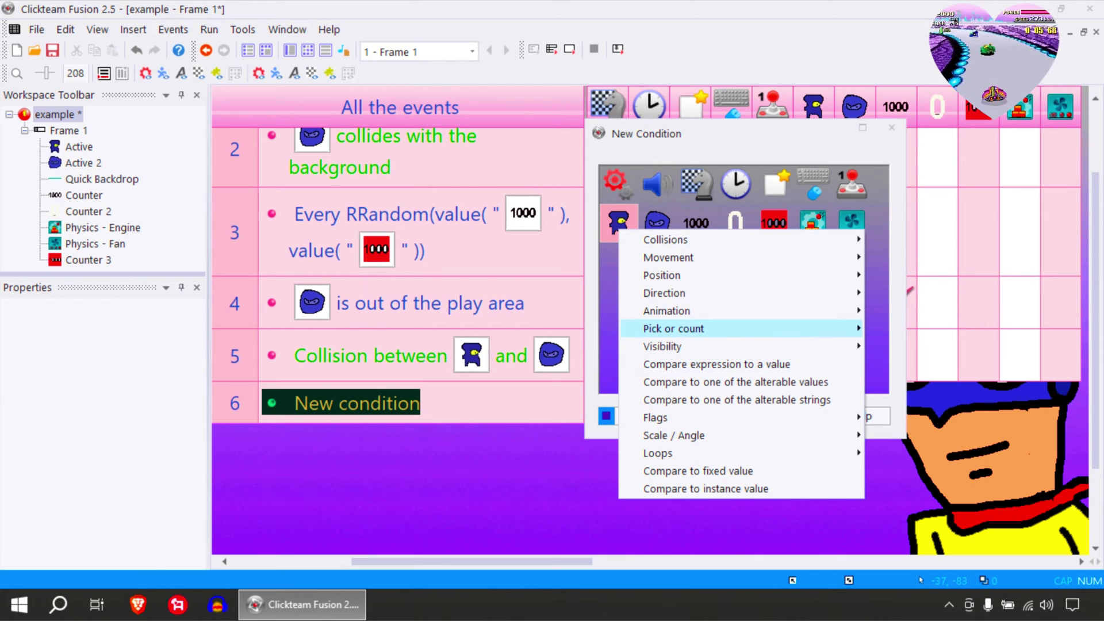
pyautogui.moveTo(672, 329)
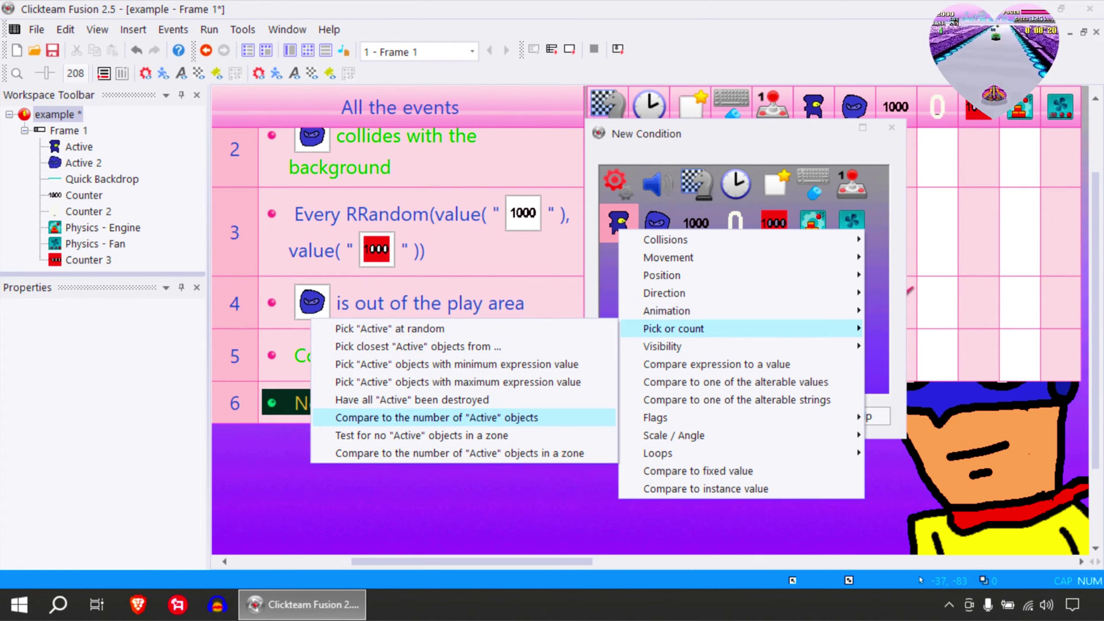
pyautogui.click(437, 418)
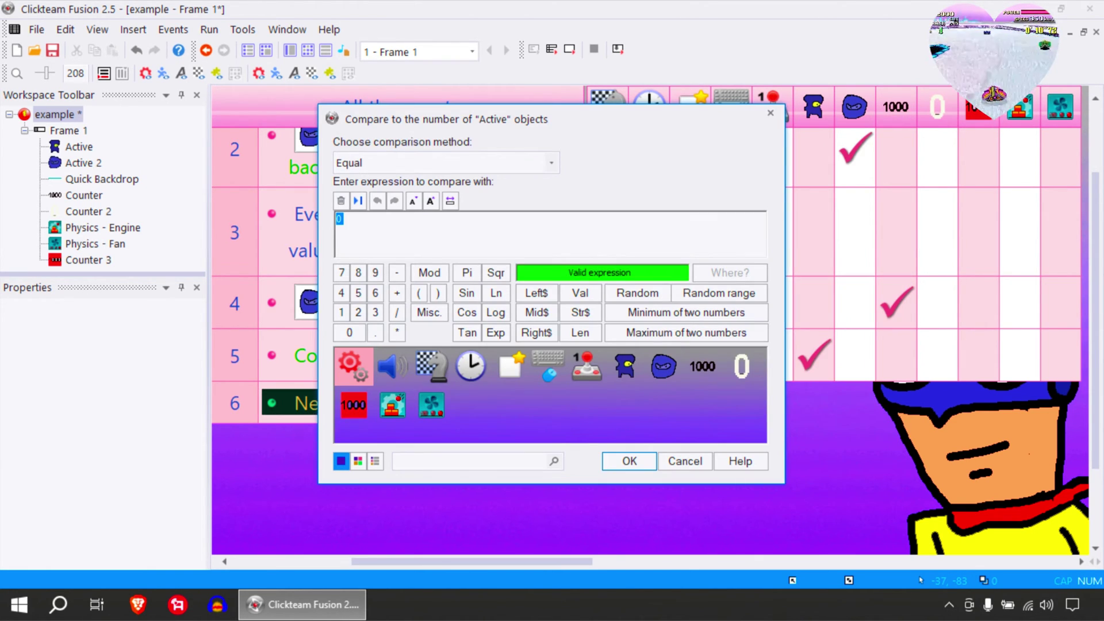
pyautogui.press('Return')
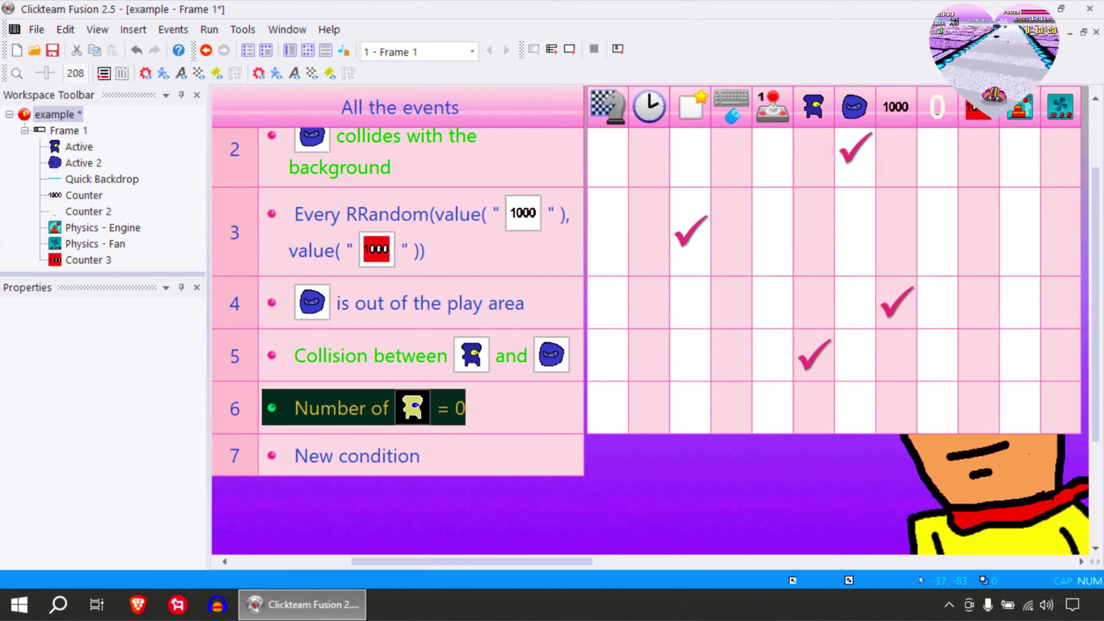
pyautogui.click(624, 409)
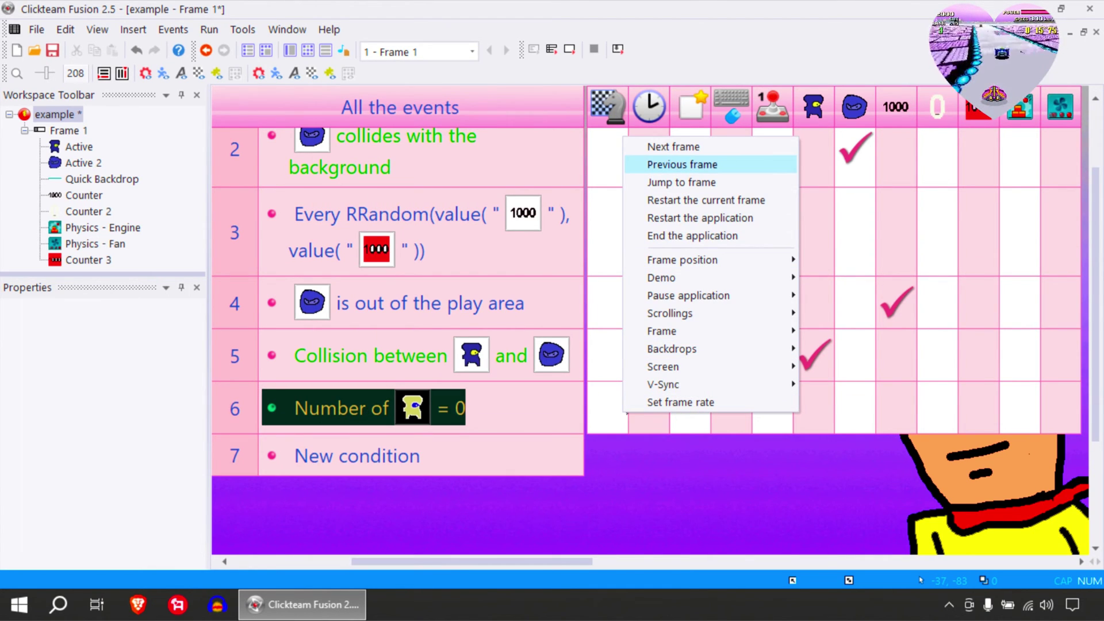
pyautogui.click(706, 200)
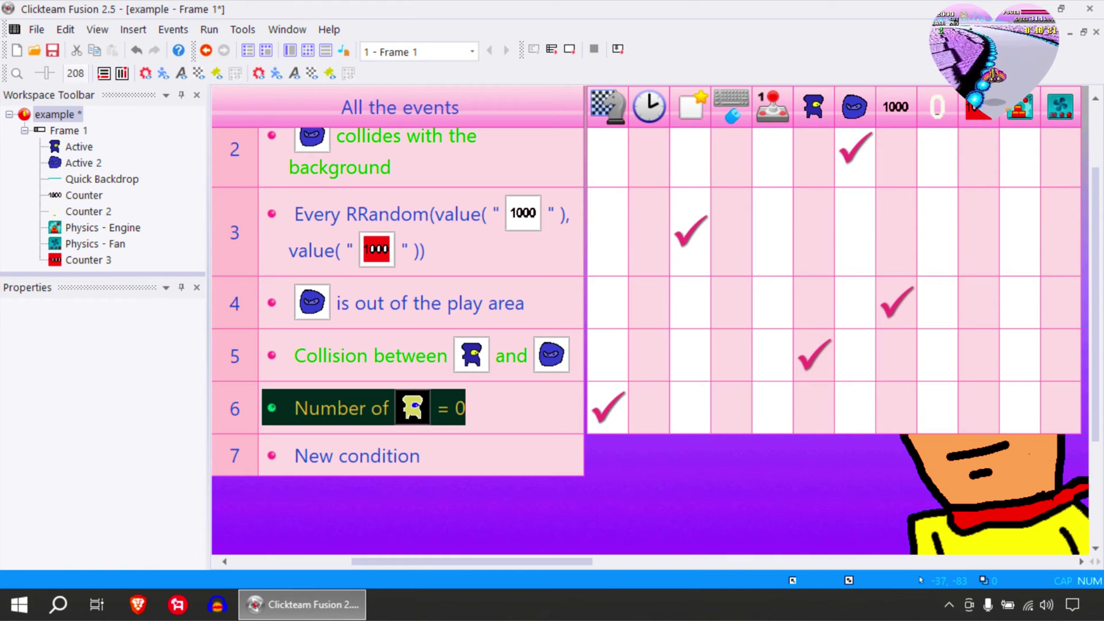
# Play the game in a maximized window to test dodging enemies and the restart on death, then close it.
pyautogui.press('F7')
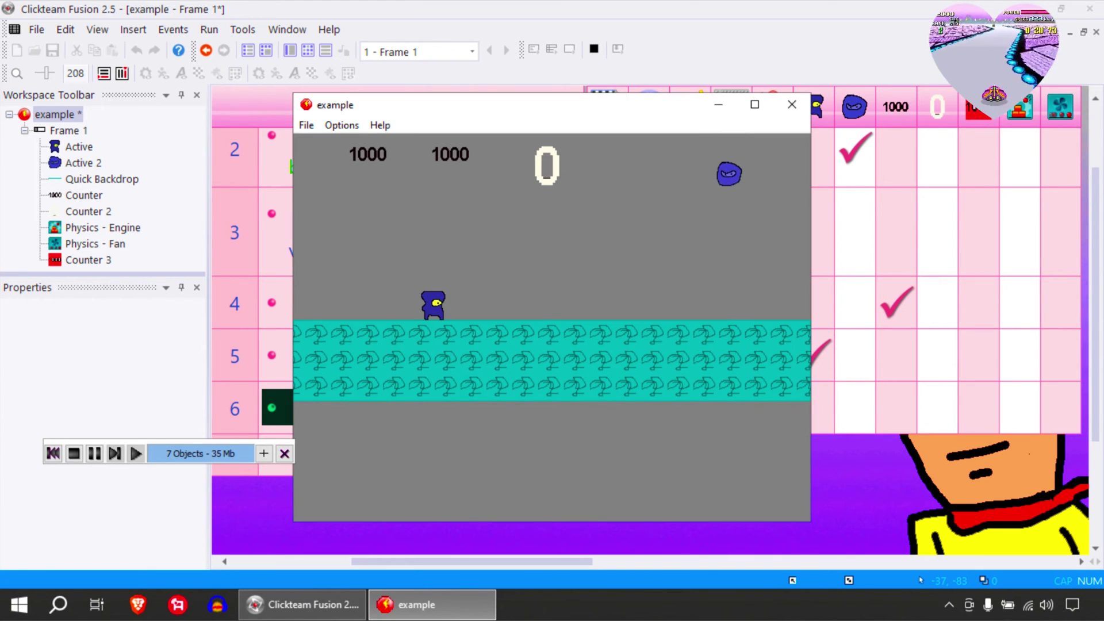
pyautogui.click(756, 104)
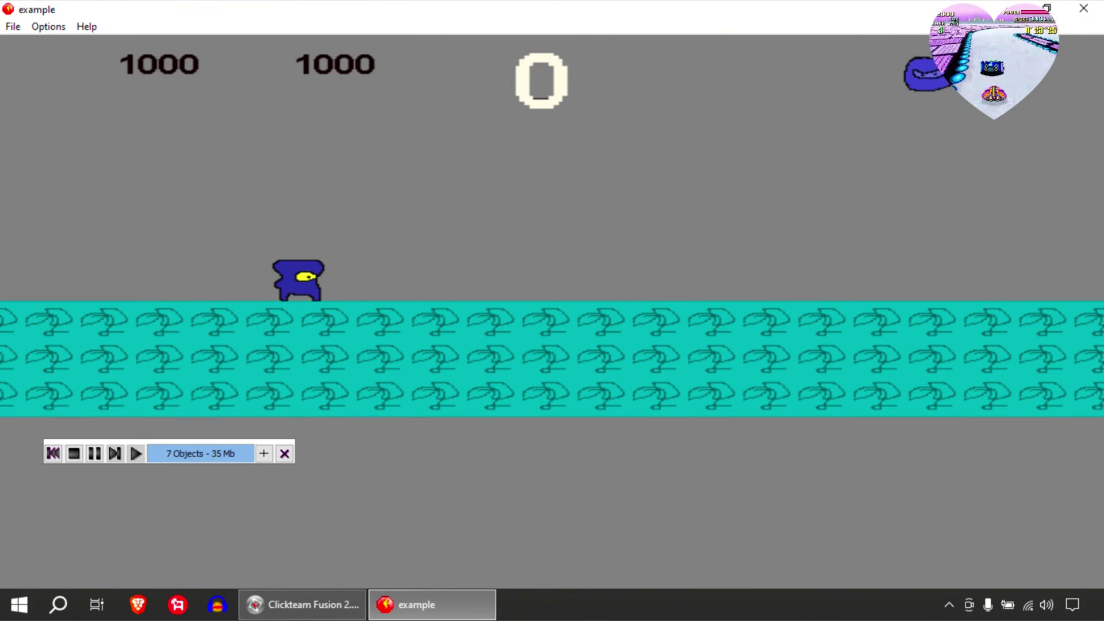
pyautogui.press('Left')
pyautogui.press('Right')
pyautogui.press('shift')
pyautogui.press('Left')
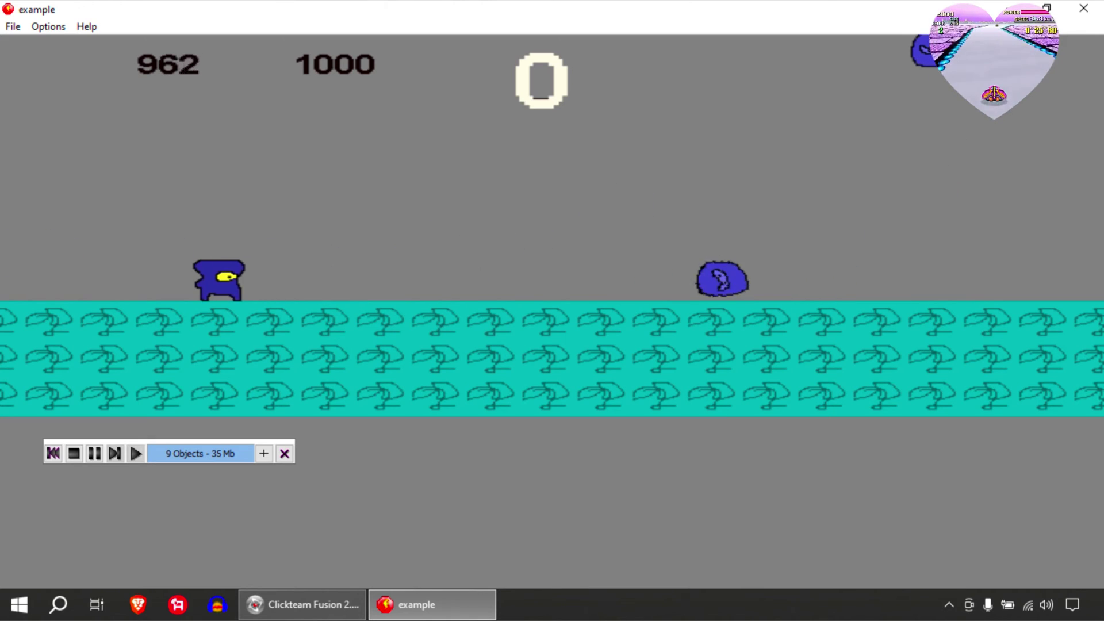
pyautogui.press('Right')
pyautogui.press('shift')
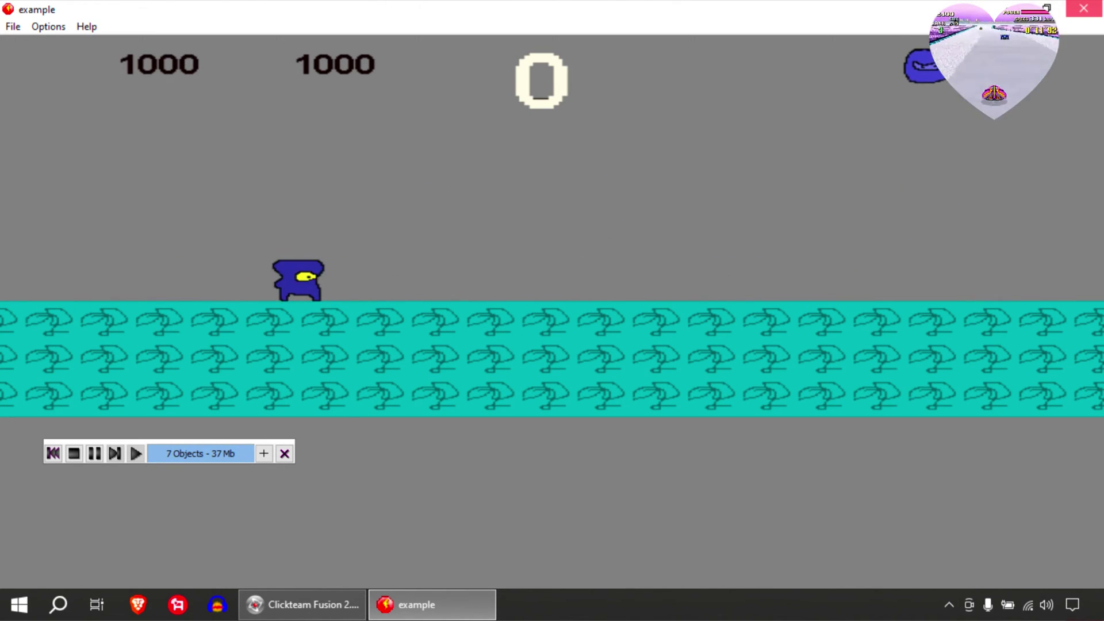
pyautogui.hotkey('alt', 'F4')
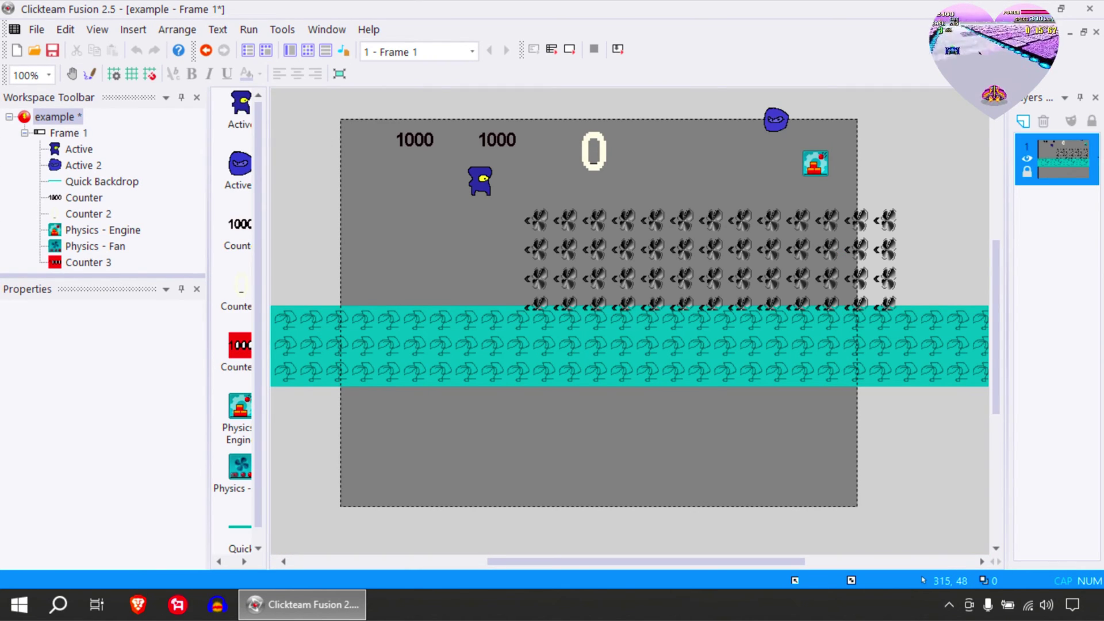
# Add an Add to Counter action for Counter 2 to the event where Active 2 is out of the play area.
pyautogui.click(598, 158)
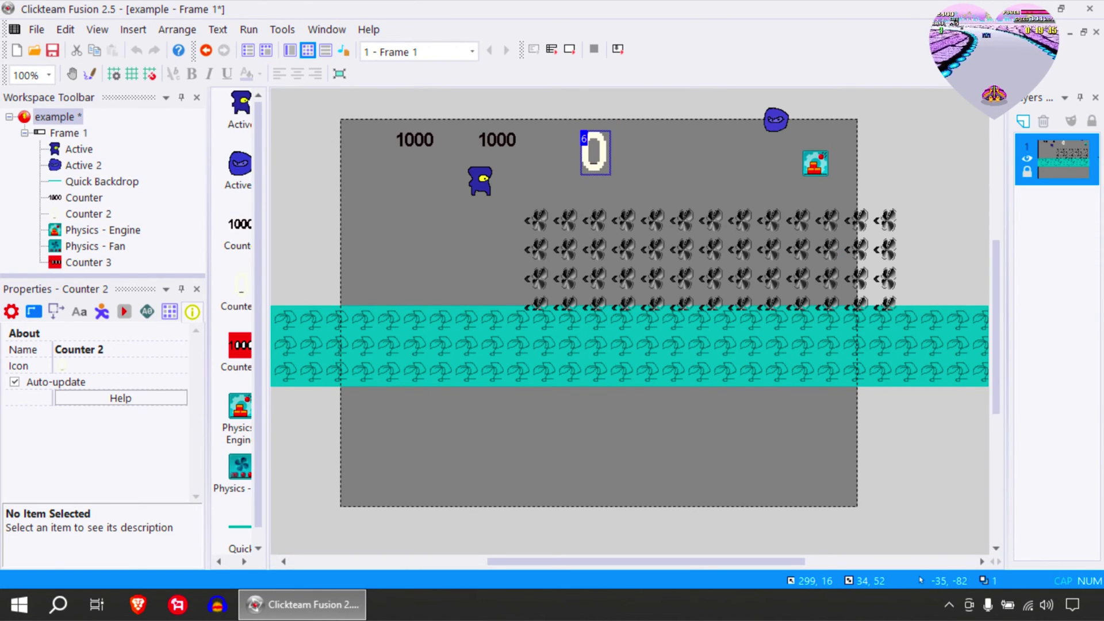
pyautogui.hotkey('ctrl', 'e')
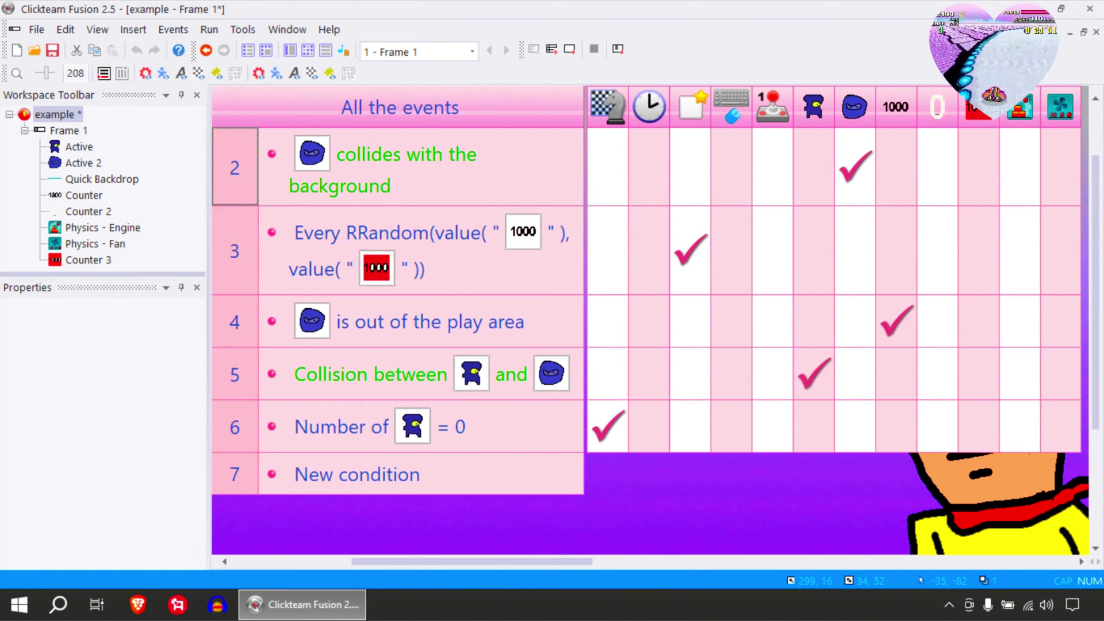
pyautogui.rightClick(938, 322)
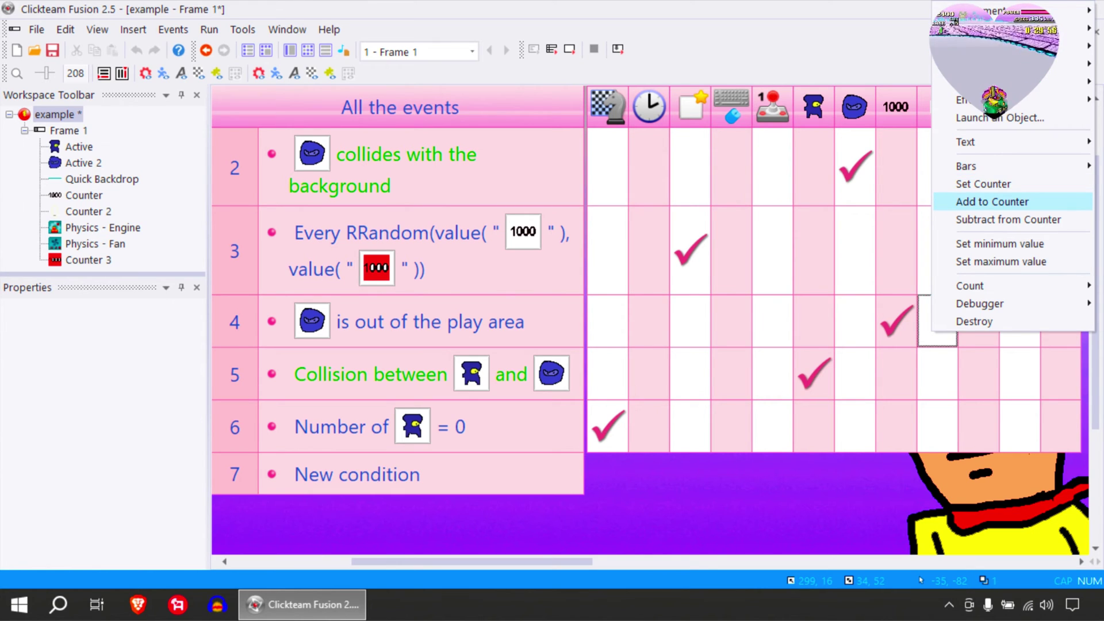
pyautogui.click(992, 201)
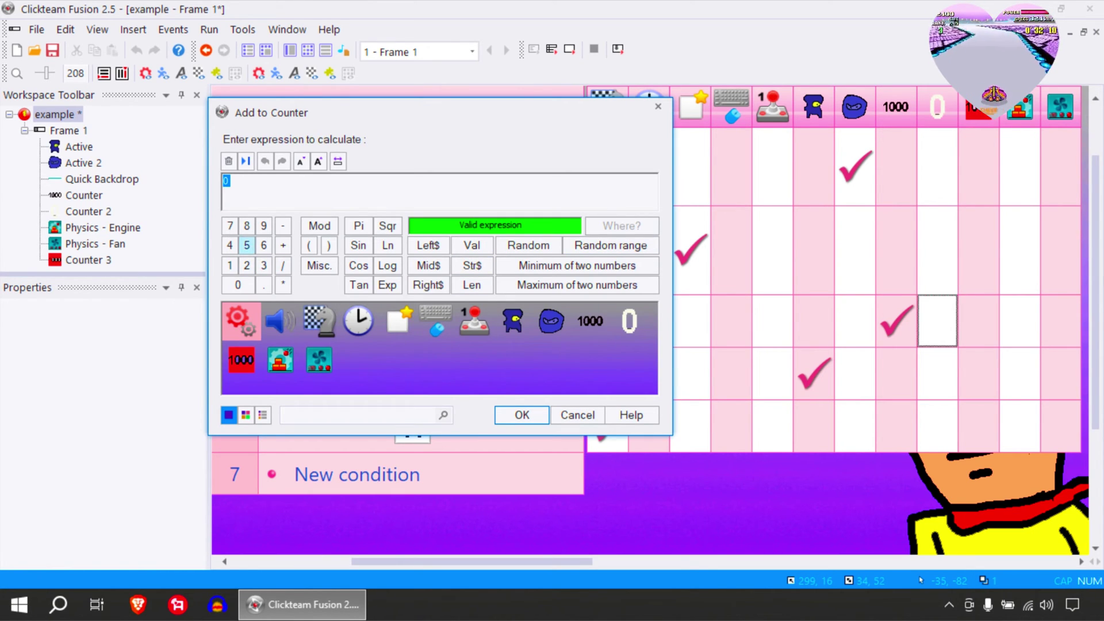
pyautogui.click(577, 415)
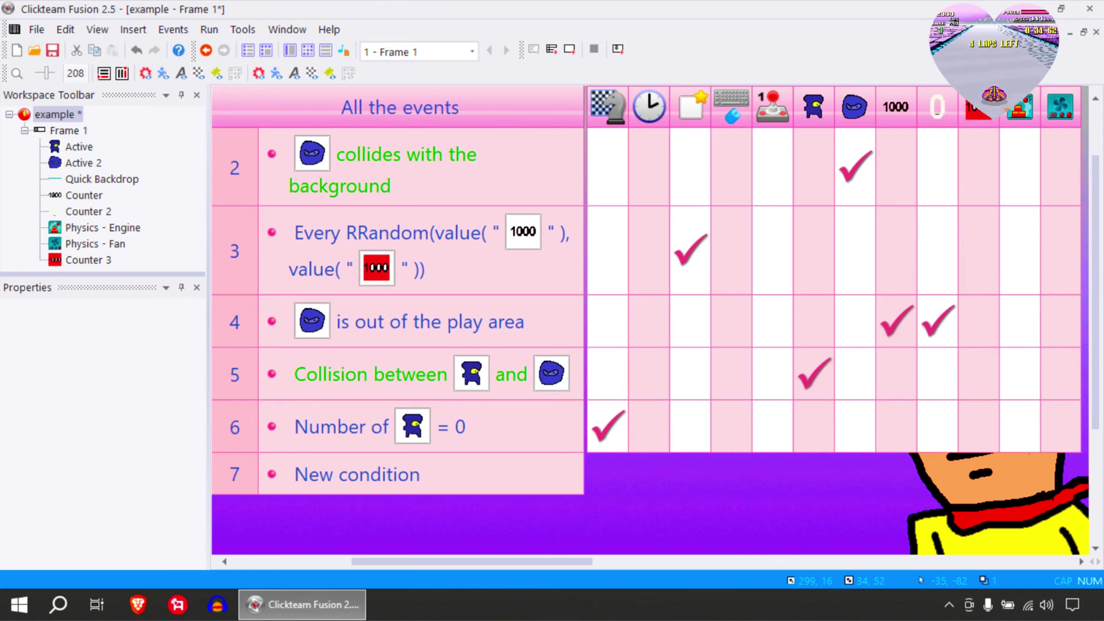
# Run the frame and dodge enemies to test Counter 2 as the score display, then close the game.
pyautogui.click(569, 50)
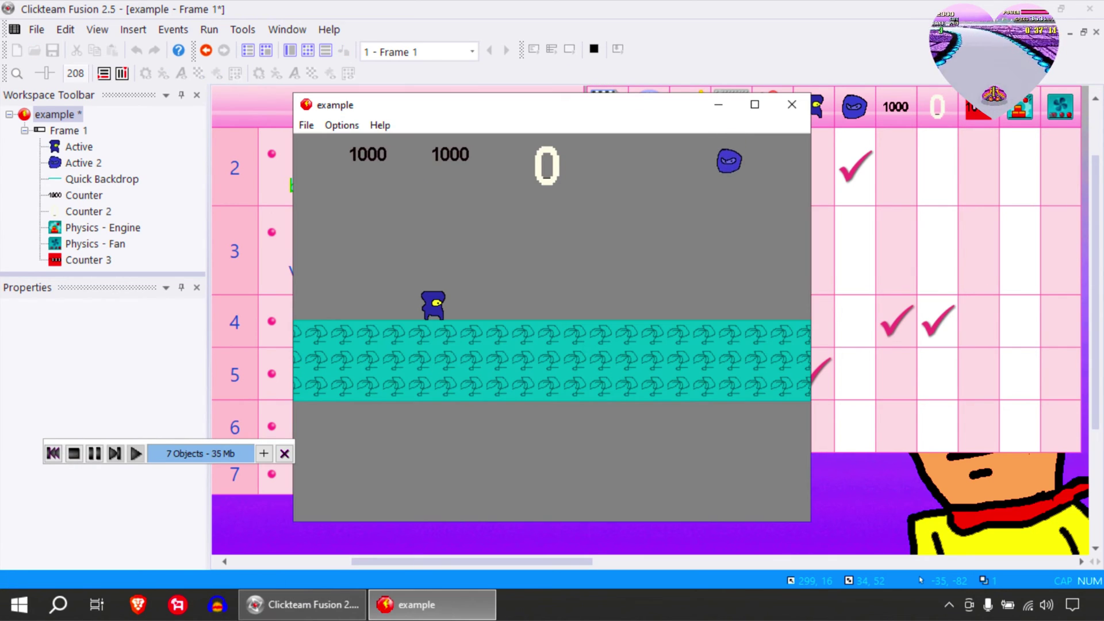
pyautogui.press('Left')
pyautogui.press('Right')
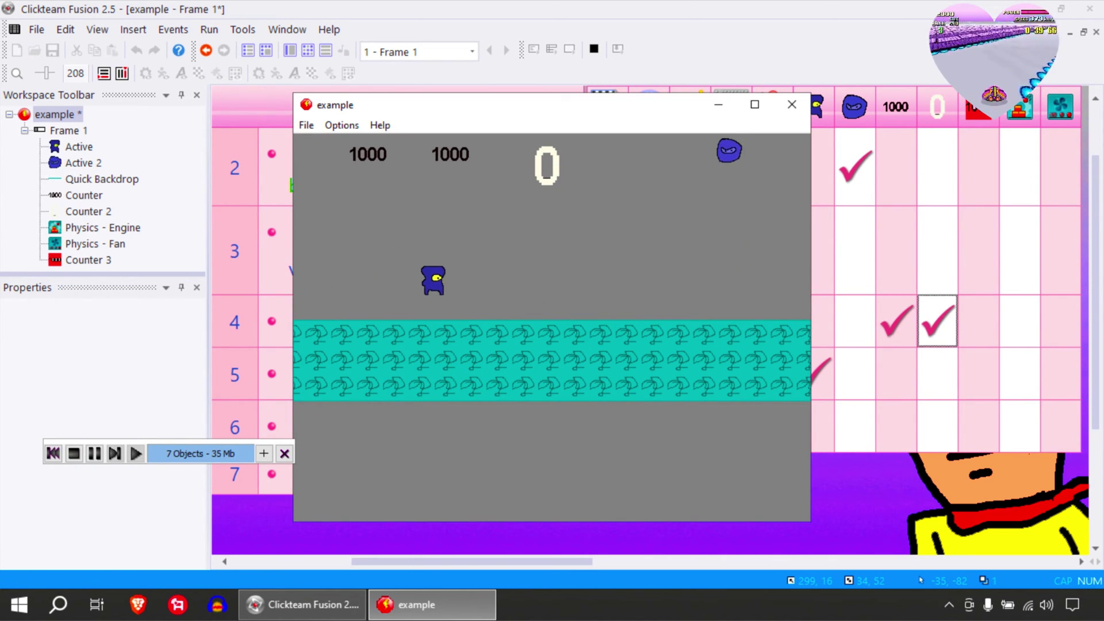
pyautogui.press('Right')
pyautogui.press('Left')
pyautogui.press('Right')
pyautogui.press('shift')
pyautogui.press('Left')
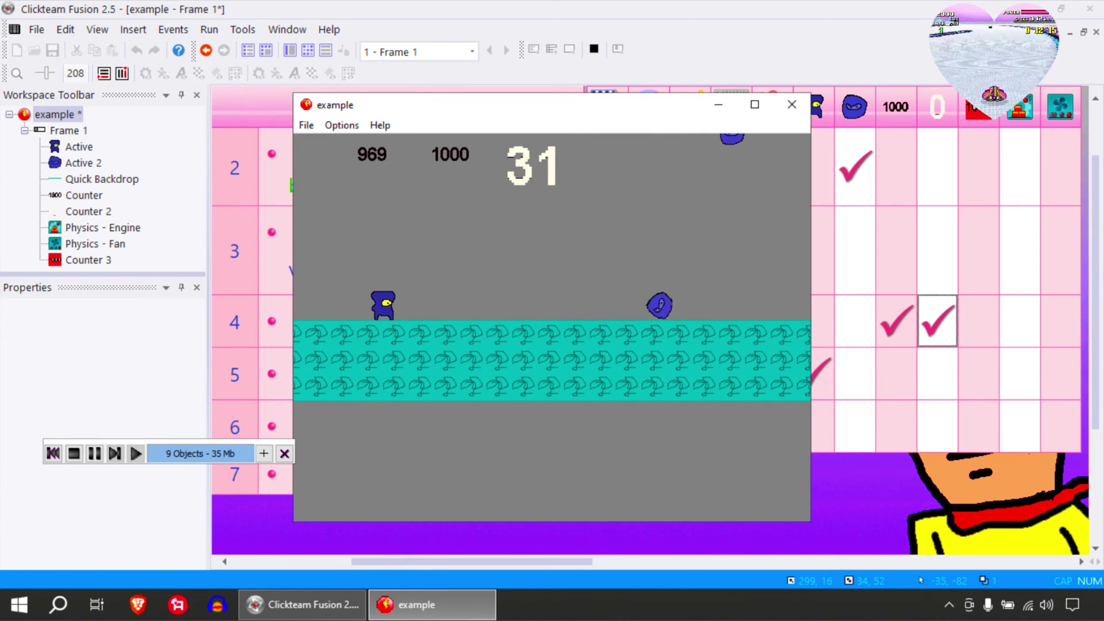
pyautogui.press('shift')
pyautogui.press('Right')
pyautogui.press('Left')
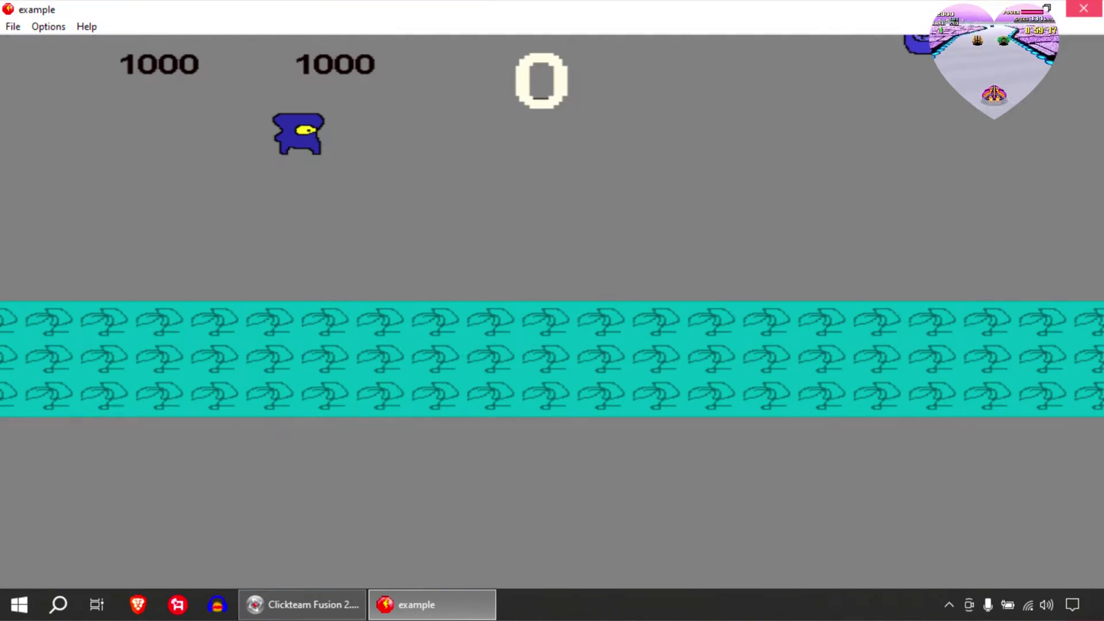
pyautogui.click(1084, 8)
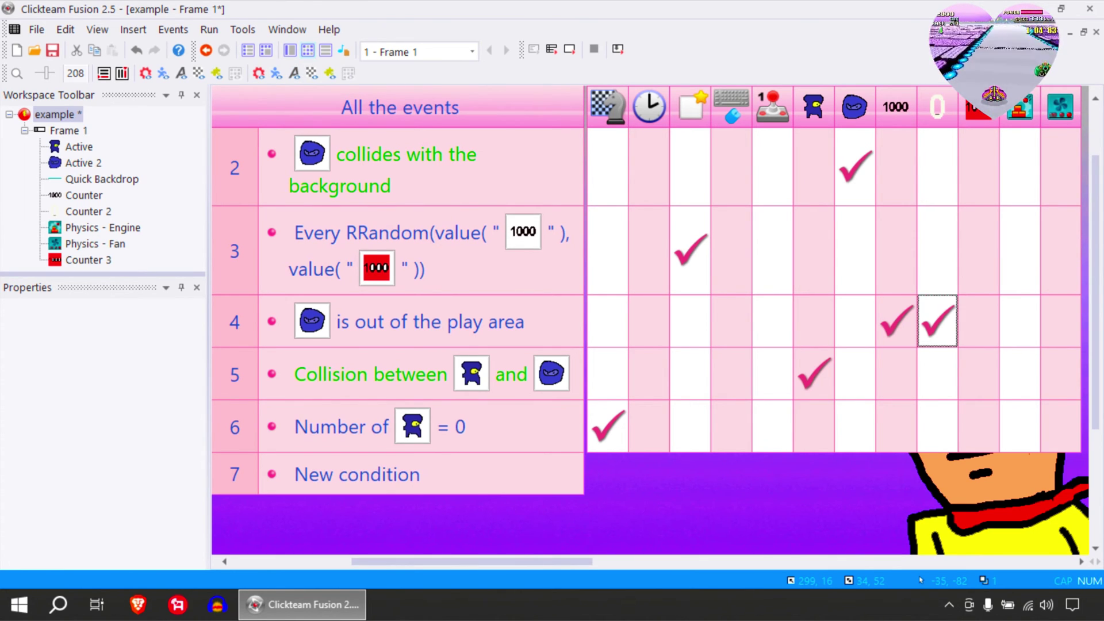
# Open the ground Quick Backdrop's image for editing and erase its whole turquoise plant pattern.
pyautogui.hotkey('ctrl', 'm')
pyautogui.click(533, 322)
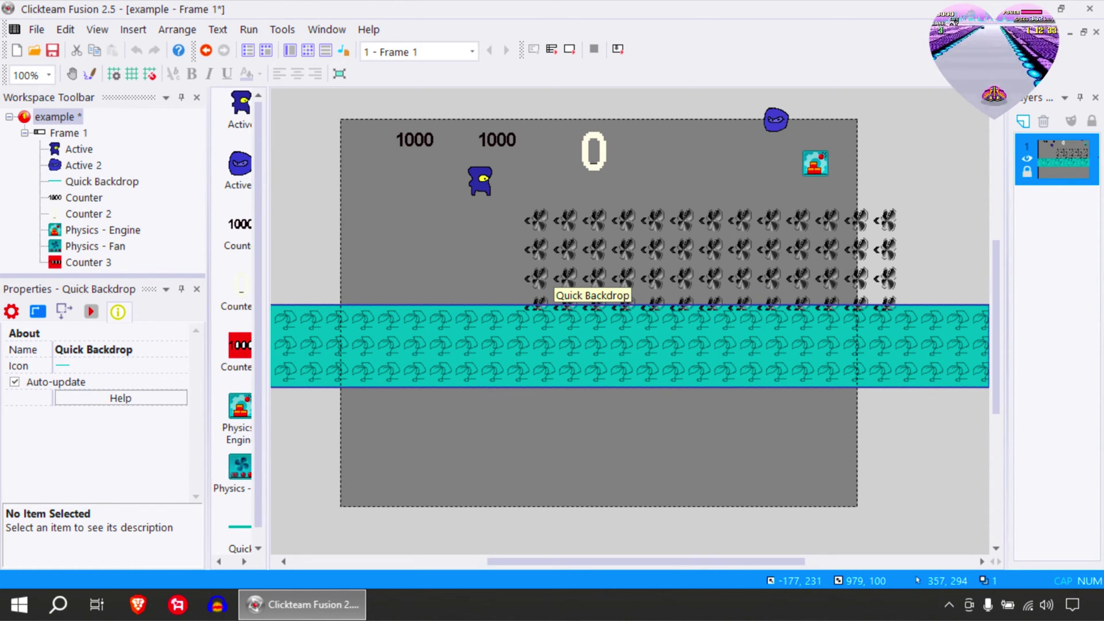
pyautogui.doubleClick(629, 356)
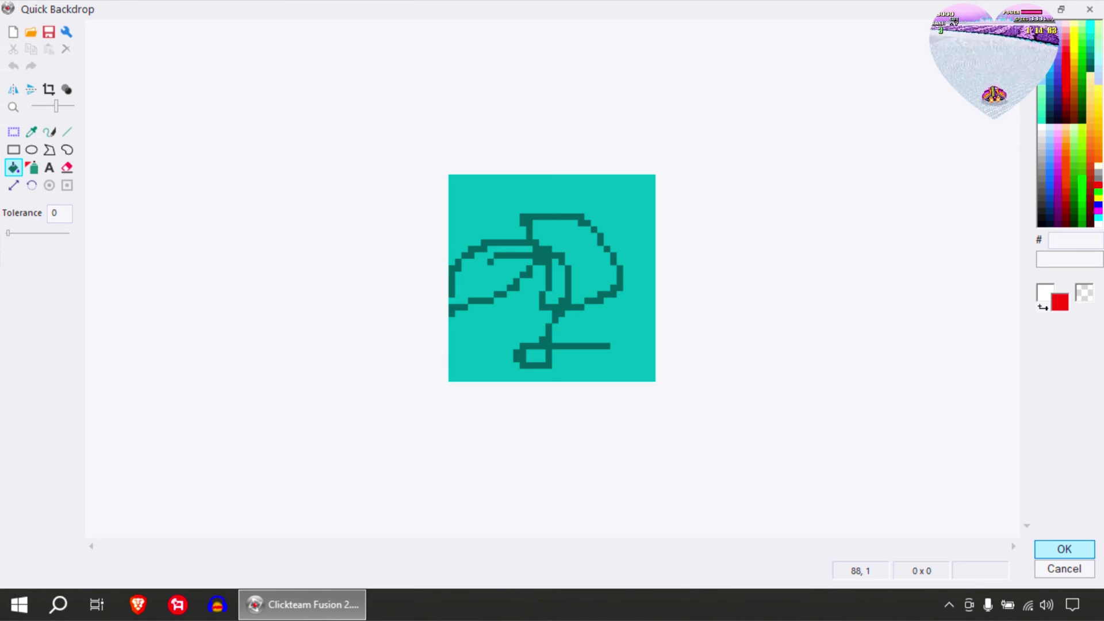
pyautogui.click(1098, 56)
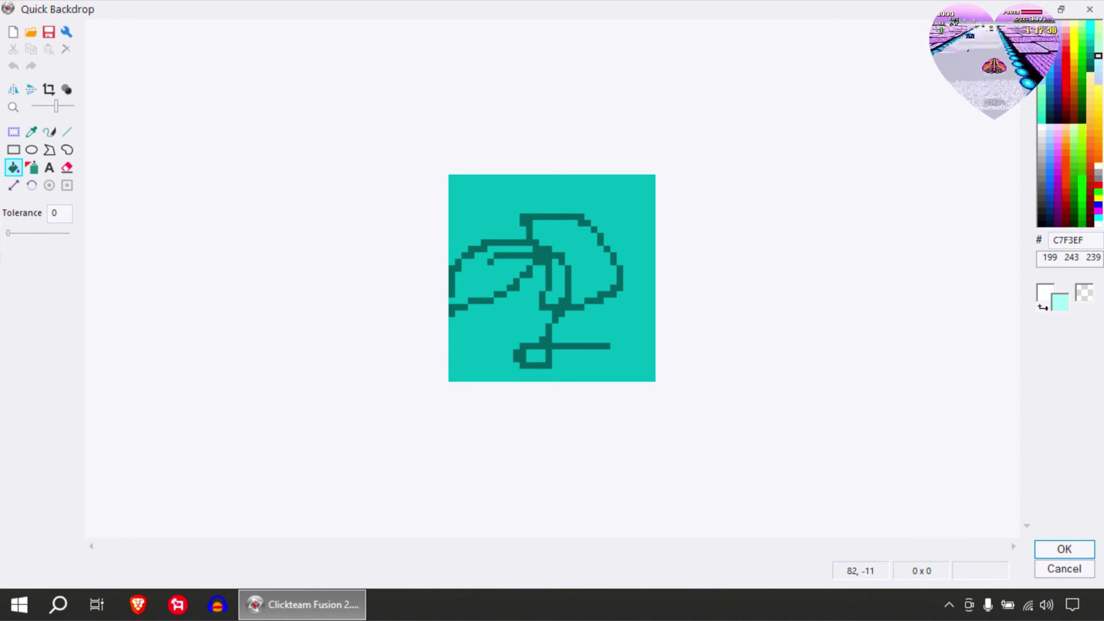
pyautogui.click(14, 131)
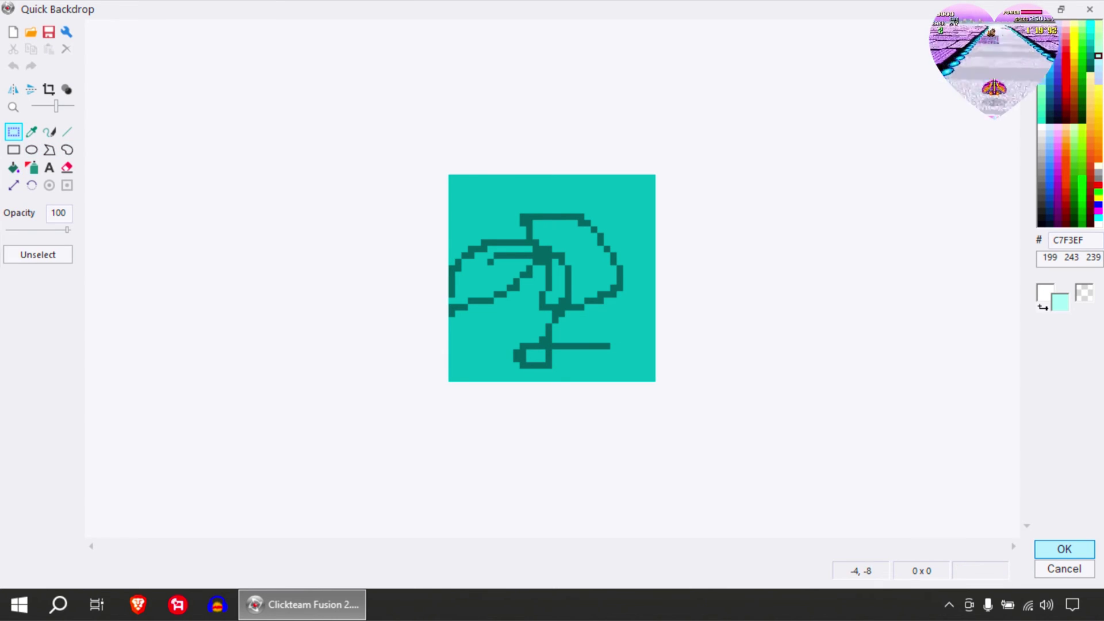
pyautogui.press('Delete')
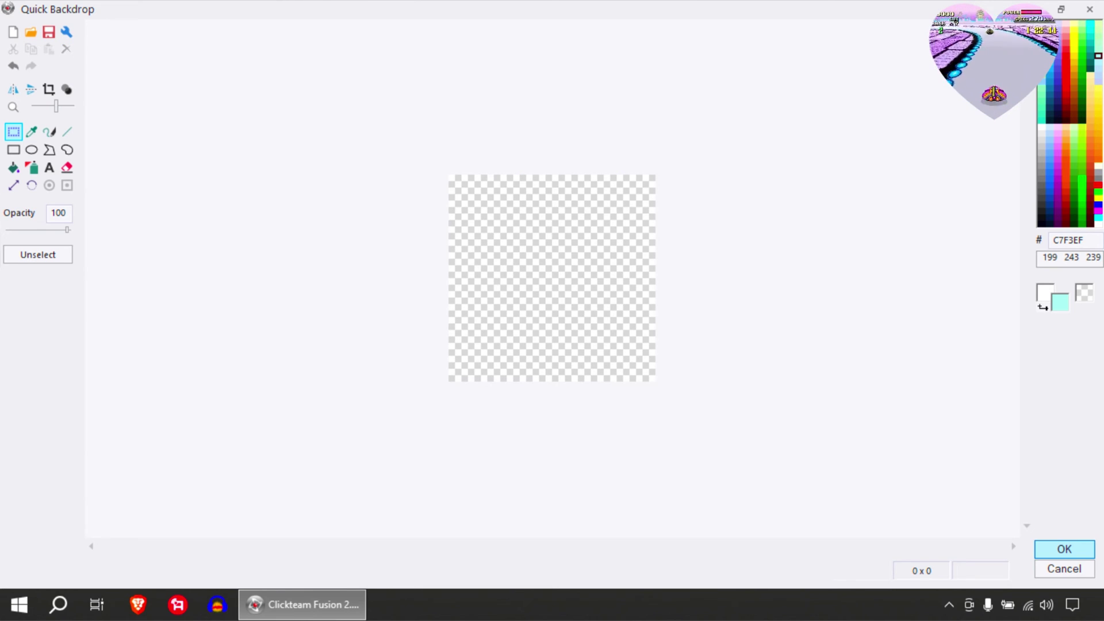
# Fill the ground Quick Backdrop's image with near-black 0F0F0F and stretch the strip's lower edge further down in the frame.
pyautogui.click(13, 167)
pyautogui.click(620, 327)
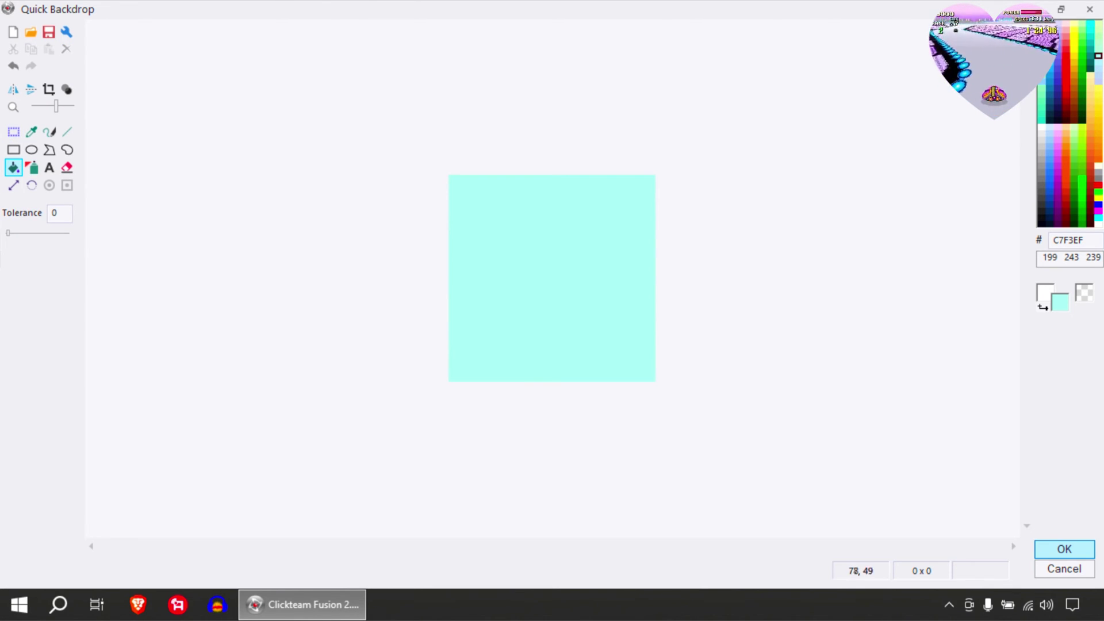
pyautogui.click(1042, 185)
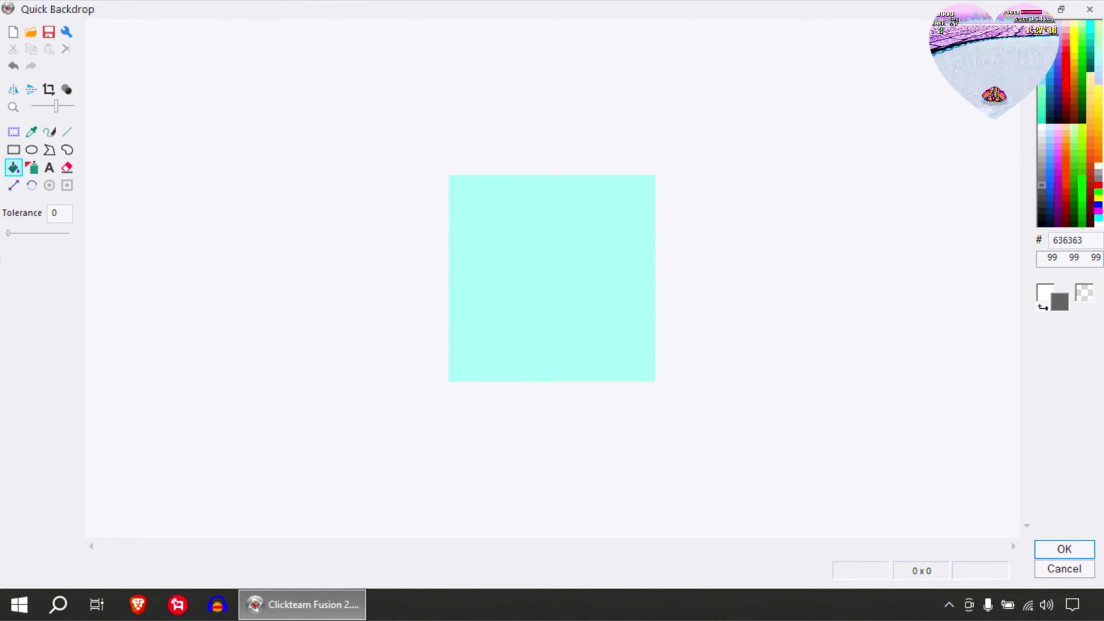
pyautogui.click(594, 307)
pyautogui.click(1041, 218)
pyautogui.click(559, 264)
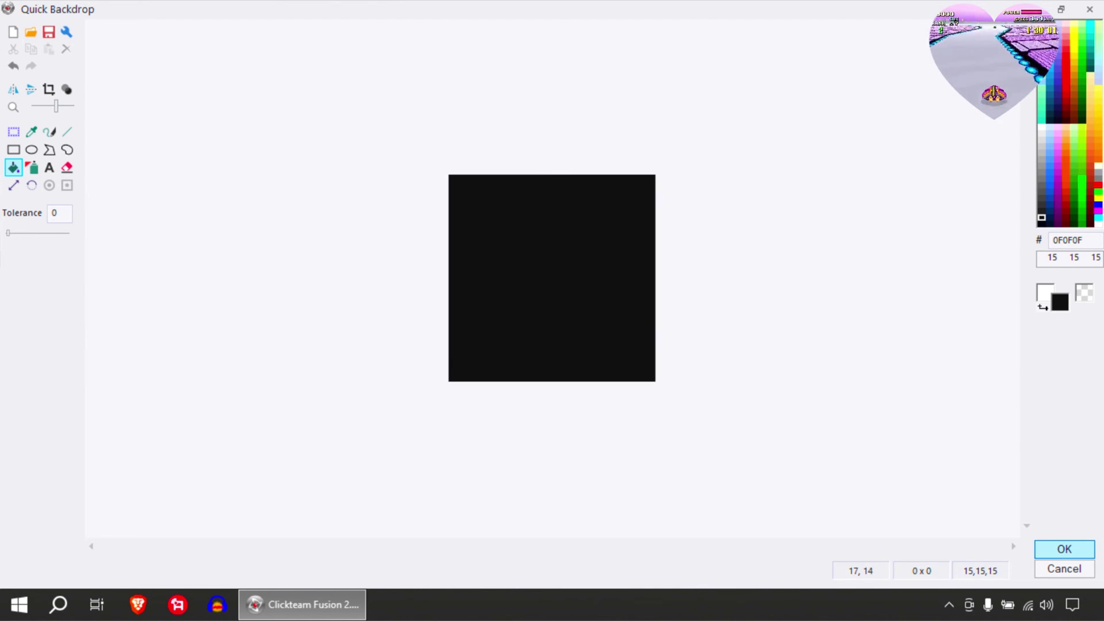
pyautogui.press('Return')
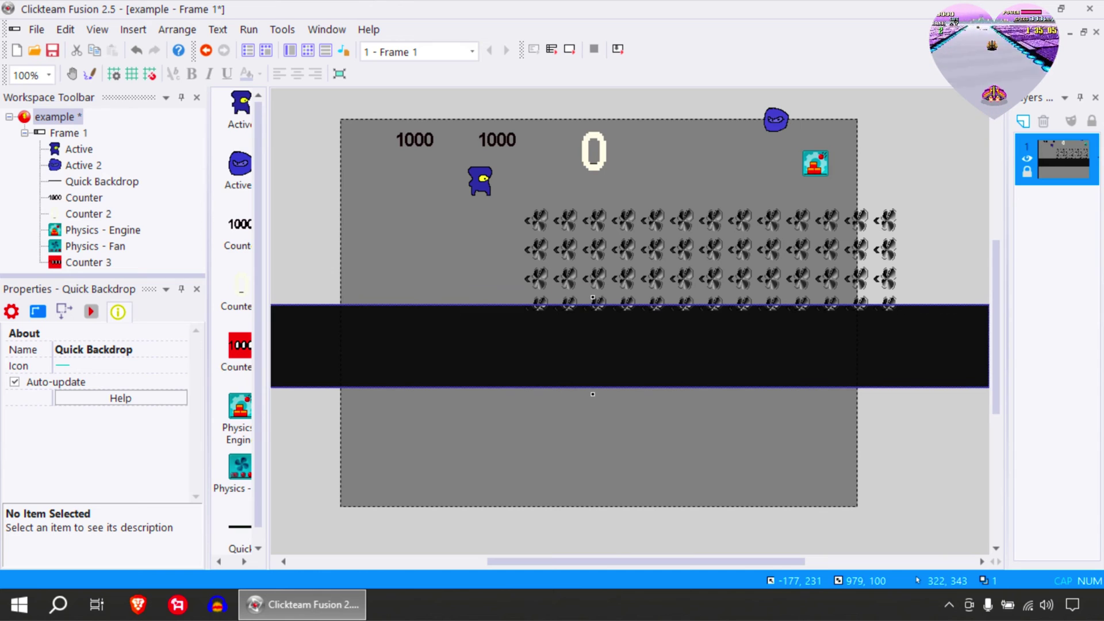
pyautogui.moveTo(593, 393); pyautogui.dragTo(593, 435)
pyautogui.click(922, 149)
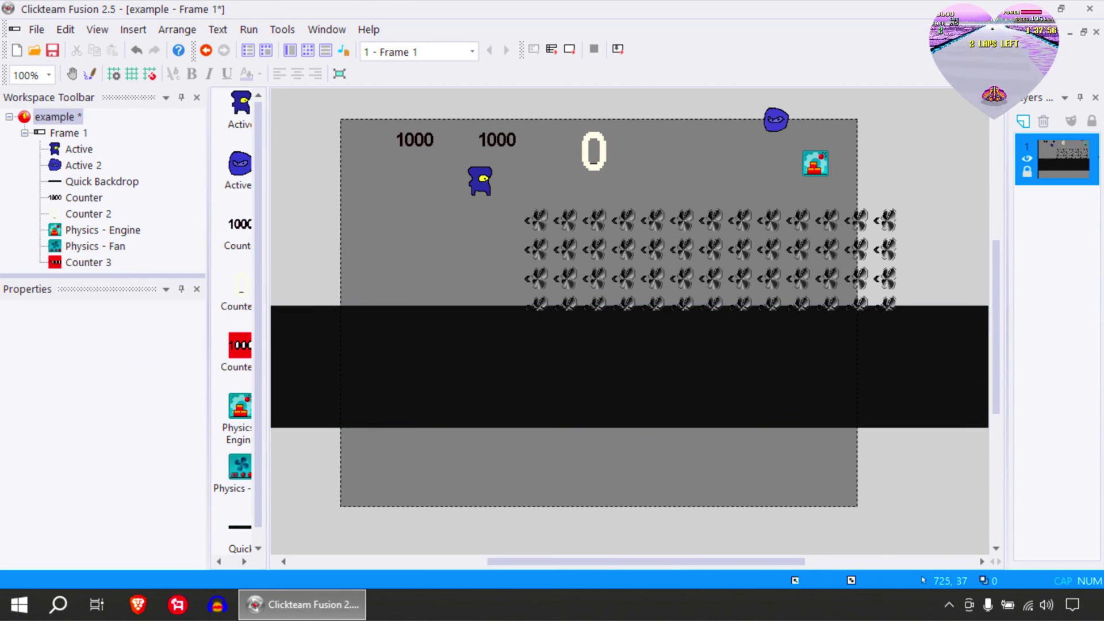
# Insert a new Active object just outside the frame's right edge, beside the Physics - Engine object.
pyautogui.rightClick(949, 141)
pyautogui.click(951, 166)
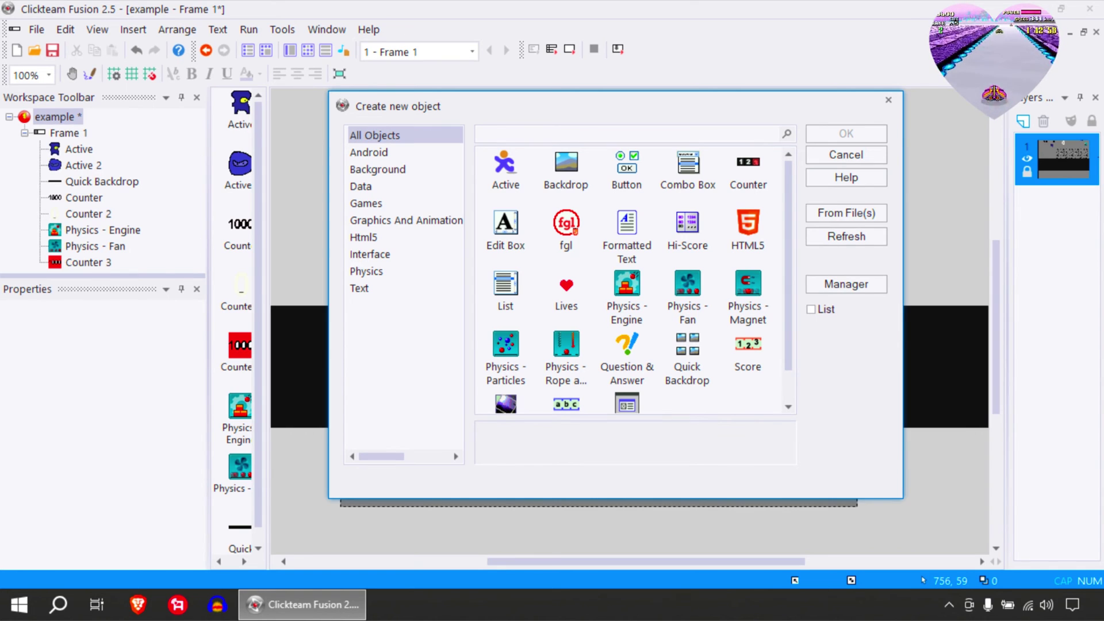
pyautogui.click(505, 170)
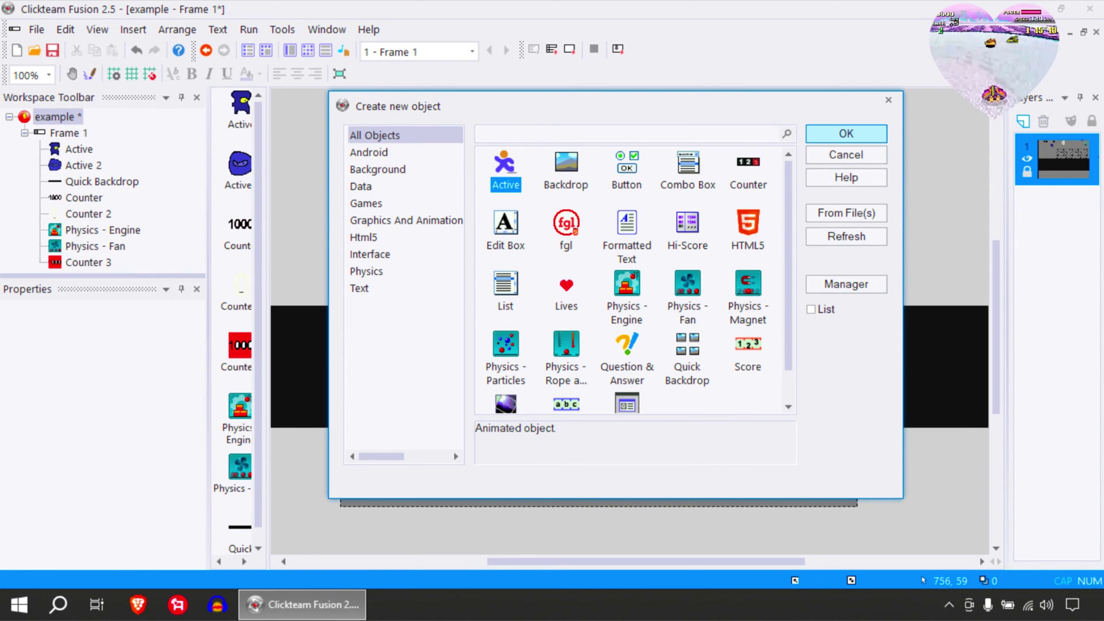
pyautogui.click(846, 133)
pyautogui.click(909, 165)
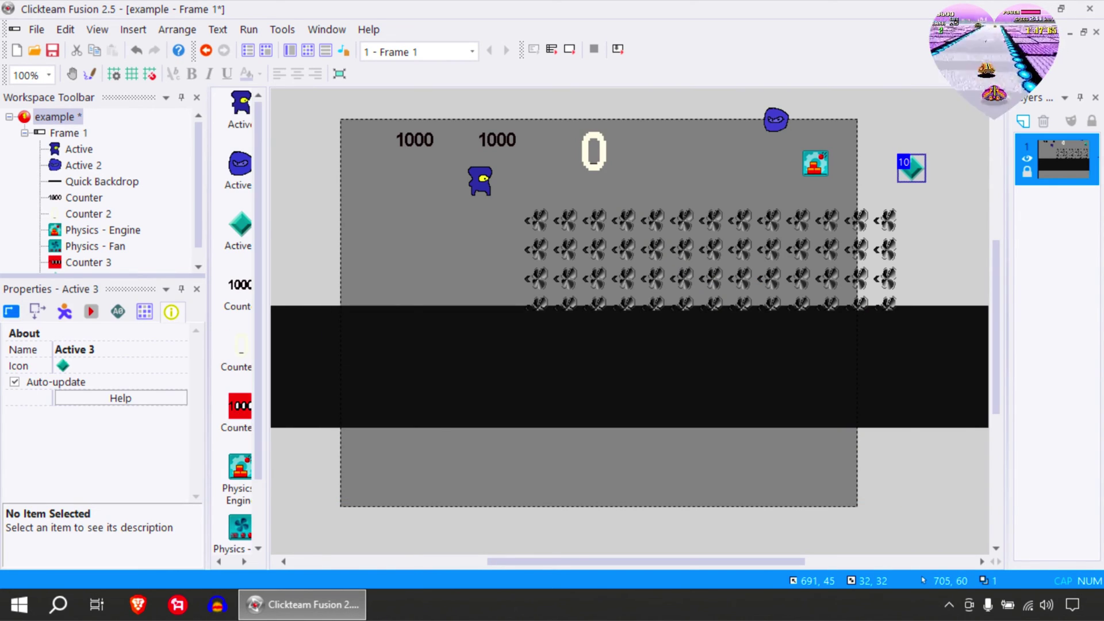
# Replace Active 3's diamond image with a solid light grey EBEBEB fill and shrink the object to 19 × 19 beside the frame.
pyautogui.doubleClick(909, 165)
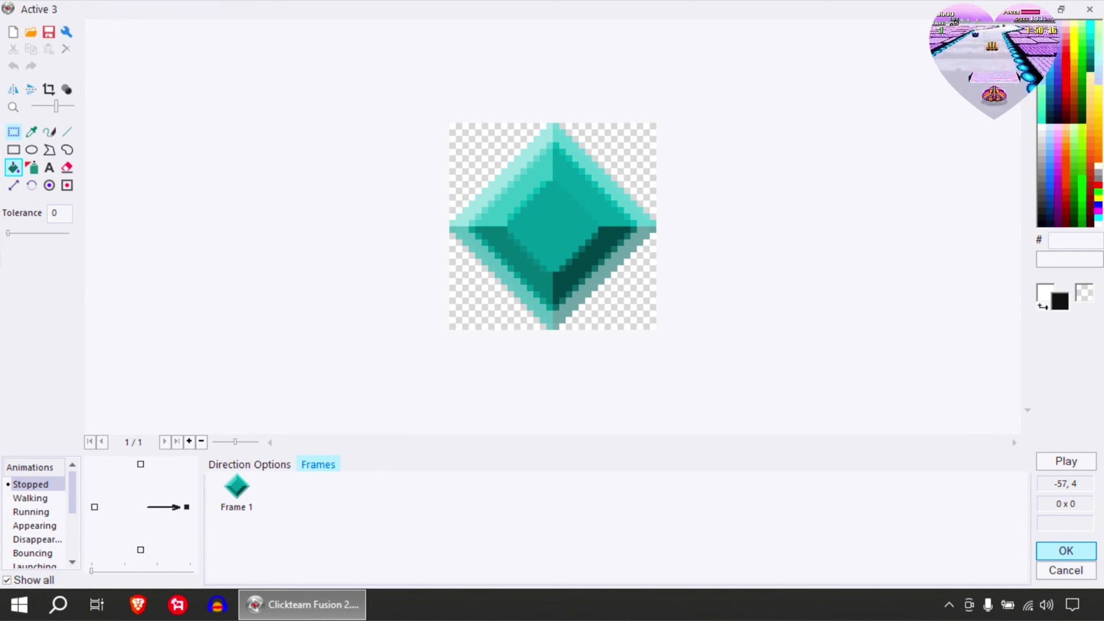
pyautogui.click(13, 131)
pyautogui.moveTo(373, 92); pyautogui.dragTo(853, 501)
pyautogui.press('Delete')
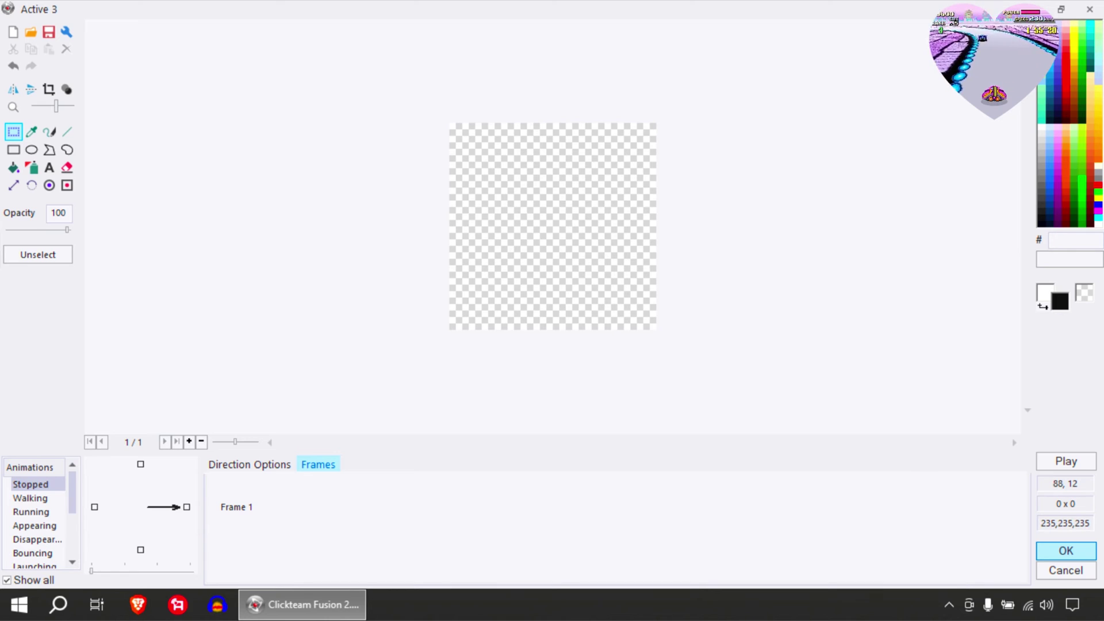
pyautogui.click(1041, 134)
pyautogui.click(13, 167)
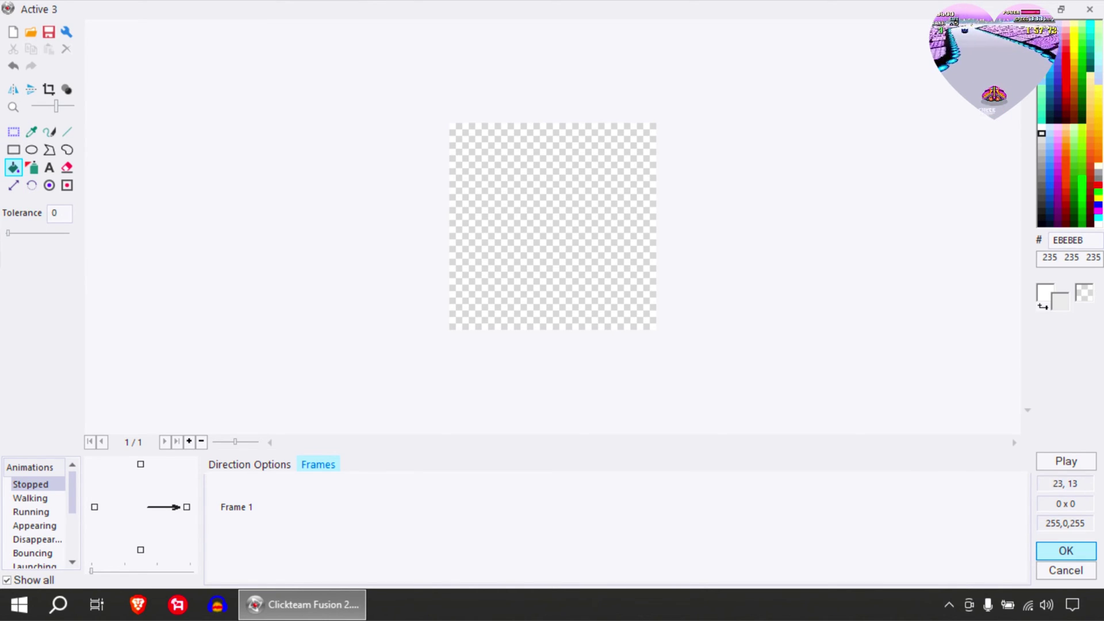
pyautogui.click(600, 271)
pyautogui.press('Return')
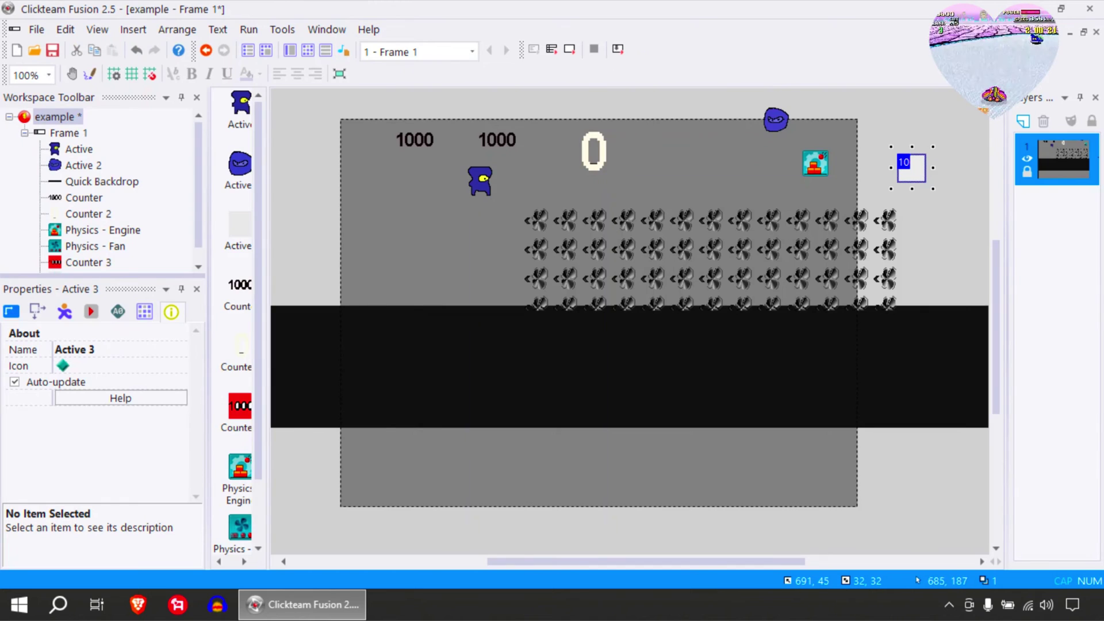
pyautogui.click(936, 111)
pyautogui.moveTo(918, 178); pyautogui.dragTo(932, 262)
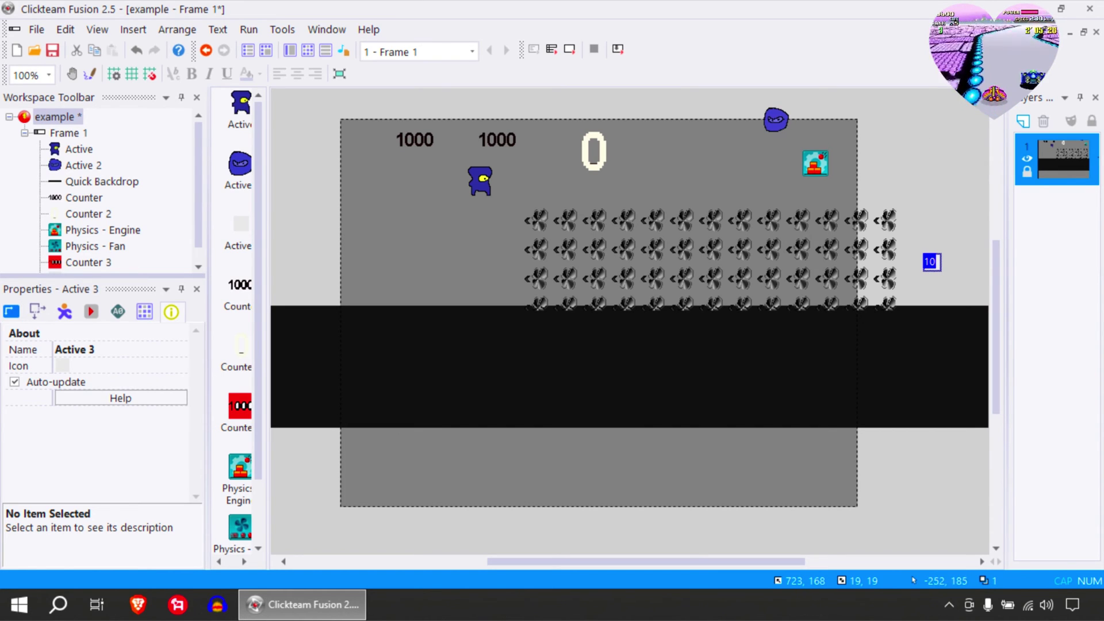
# Give Active 3 a Bouncing Ball movement with direction 16 as its only initial direction.
pyautogui.click(64, 311)
pyautogui.click(92, 367)
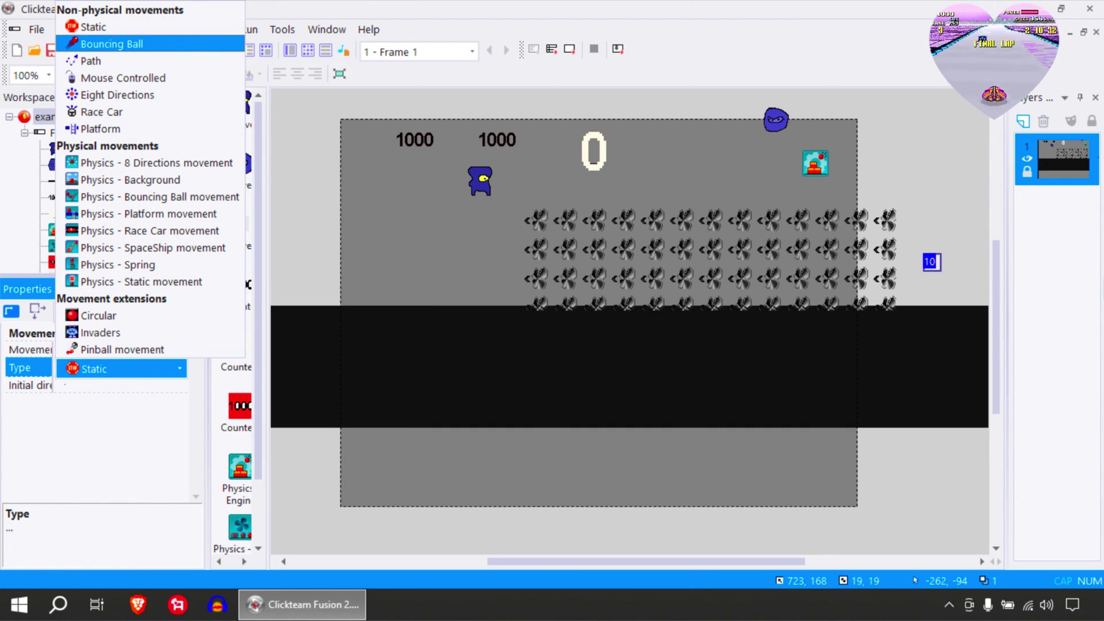
pyautogui.click(112, 44)
pyautogui.click(124, 384)
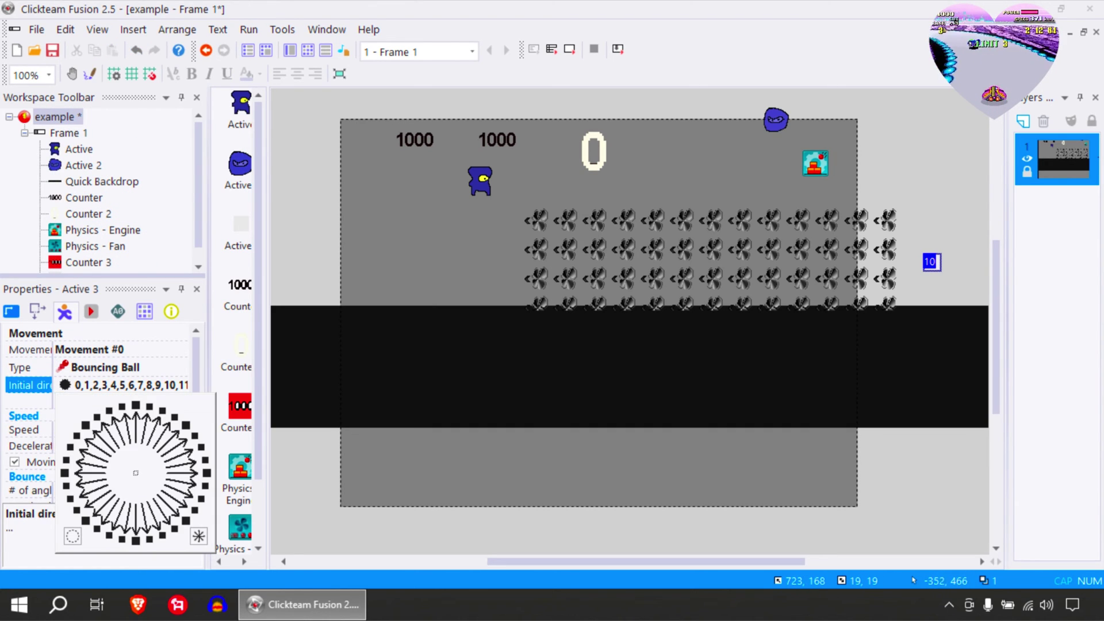
pyautogui.click(43, 517)
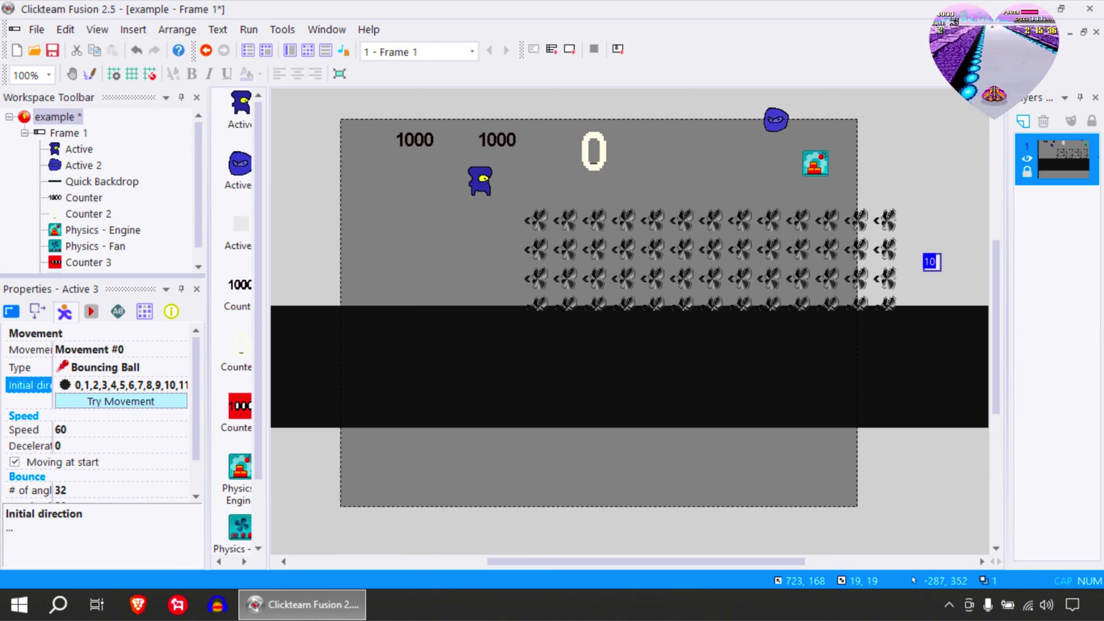
pyautogui.click(96, 384)
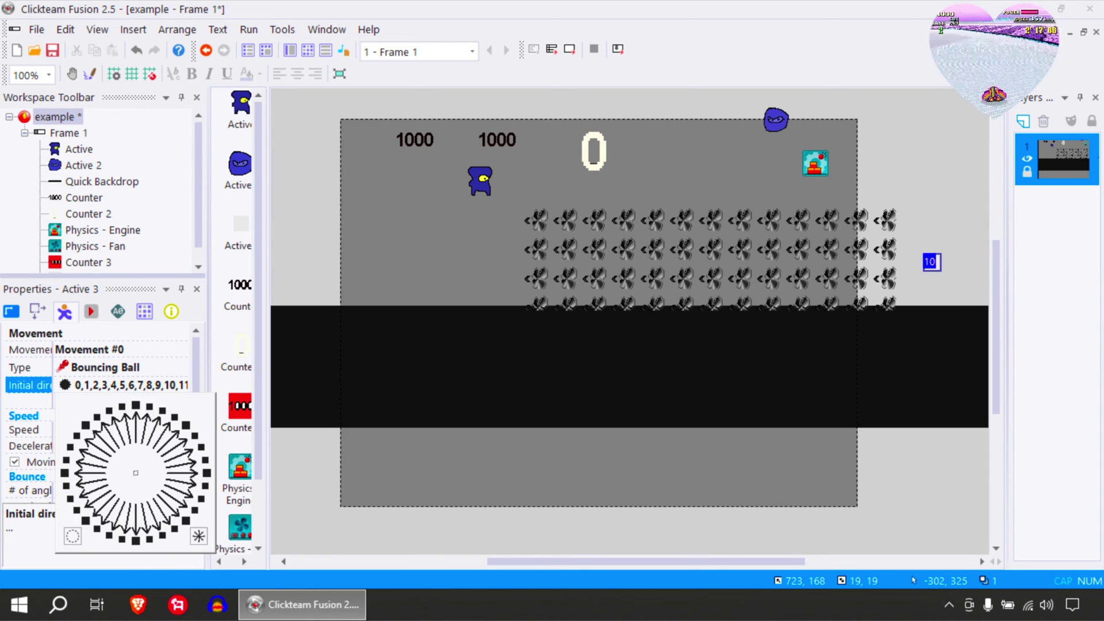
pyautogui.click(73, 536)
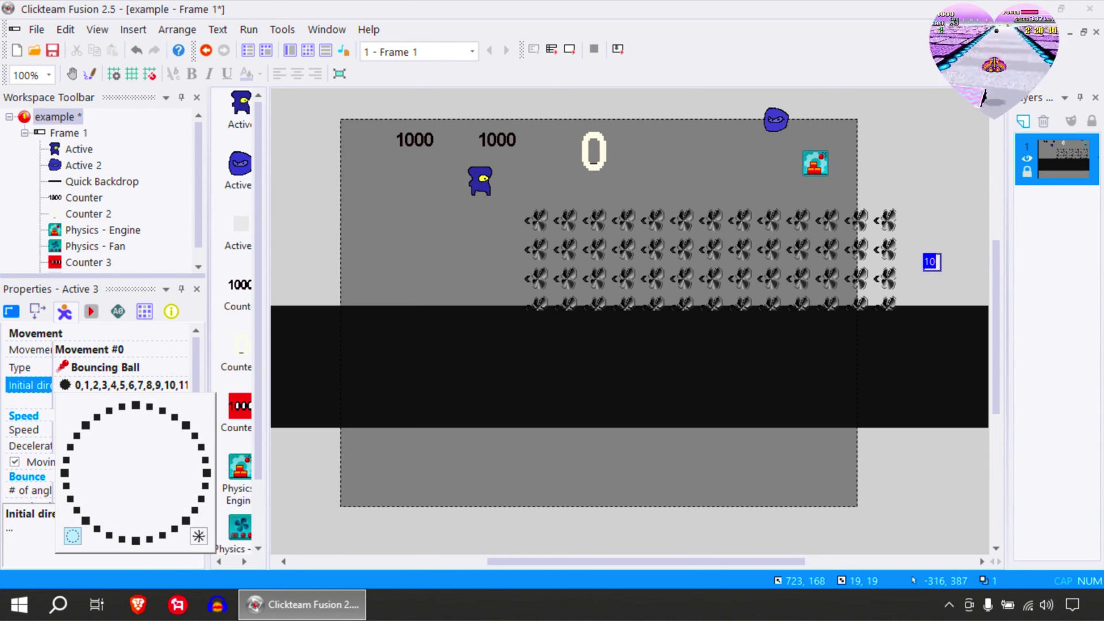
pyautogui.click(26, 533)
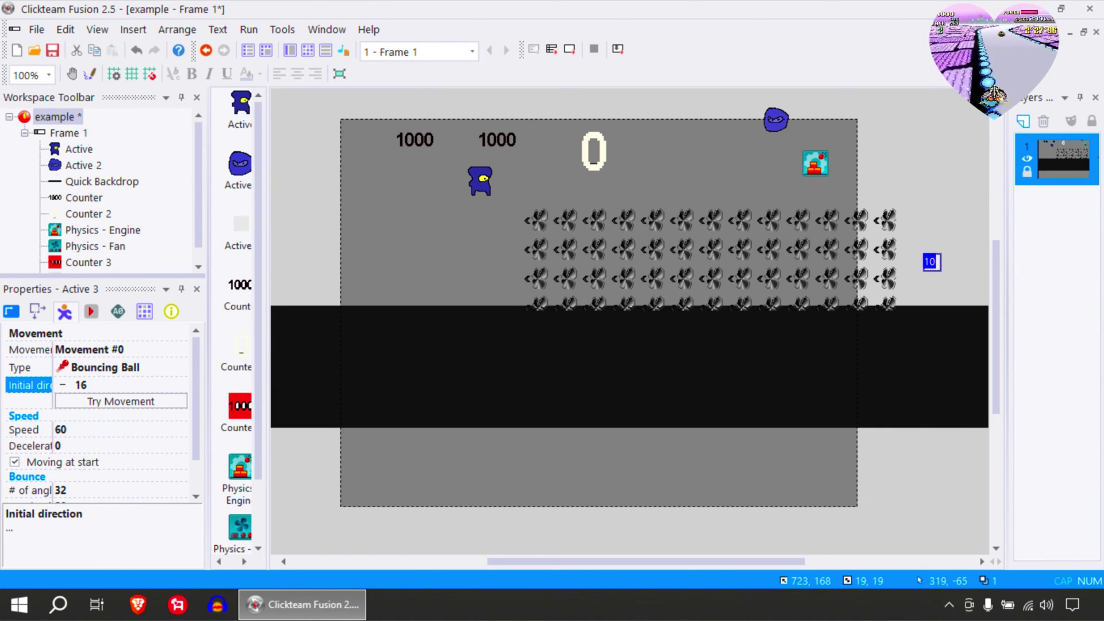
# Run the frame to test the grey square's movement, then move the square onto the black ground strip at about 697, 259.
pyautogui.click(569, 49)
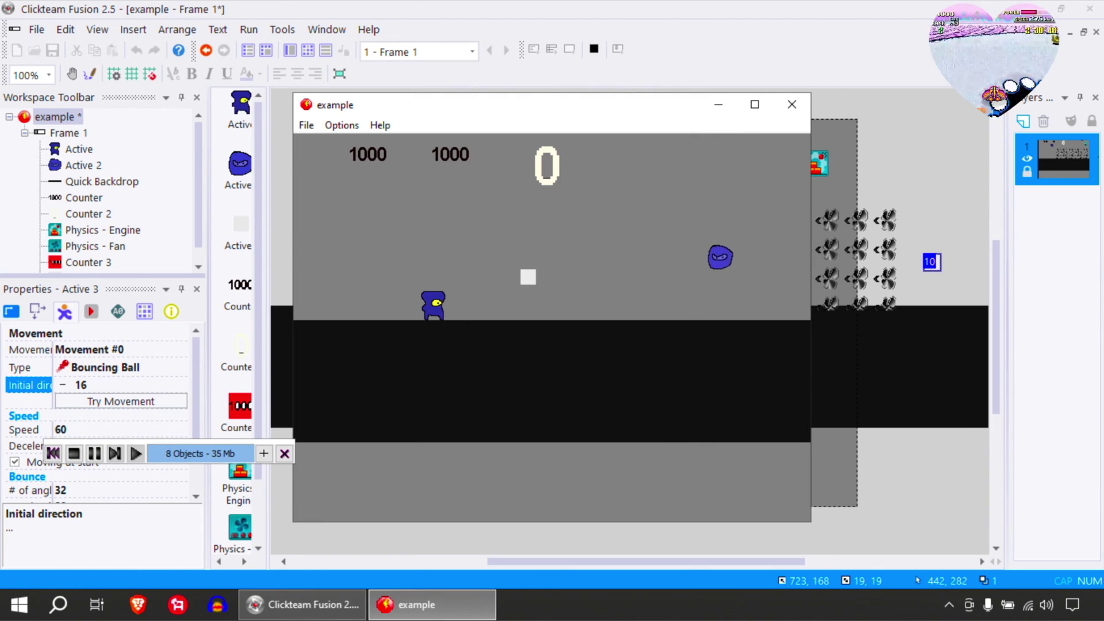
pyautogui.click(792, 105)
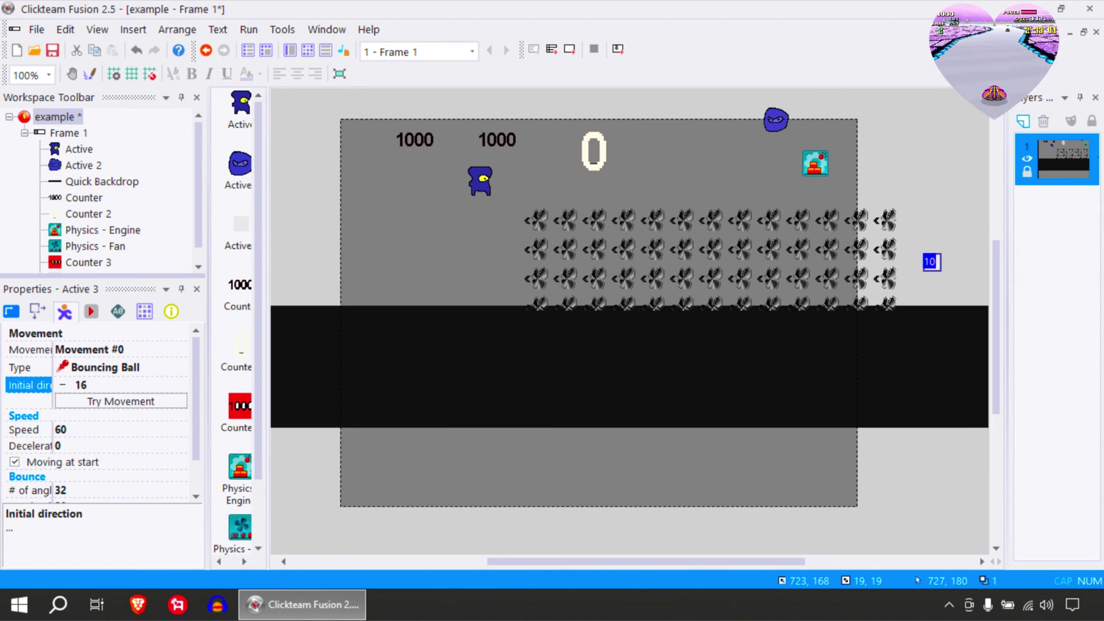
pyautogui.moveTo(927, 263); pyautogui.dragTo(915, 370)
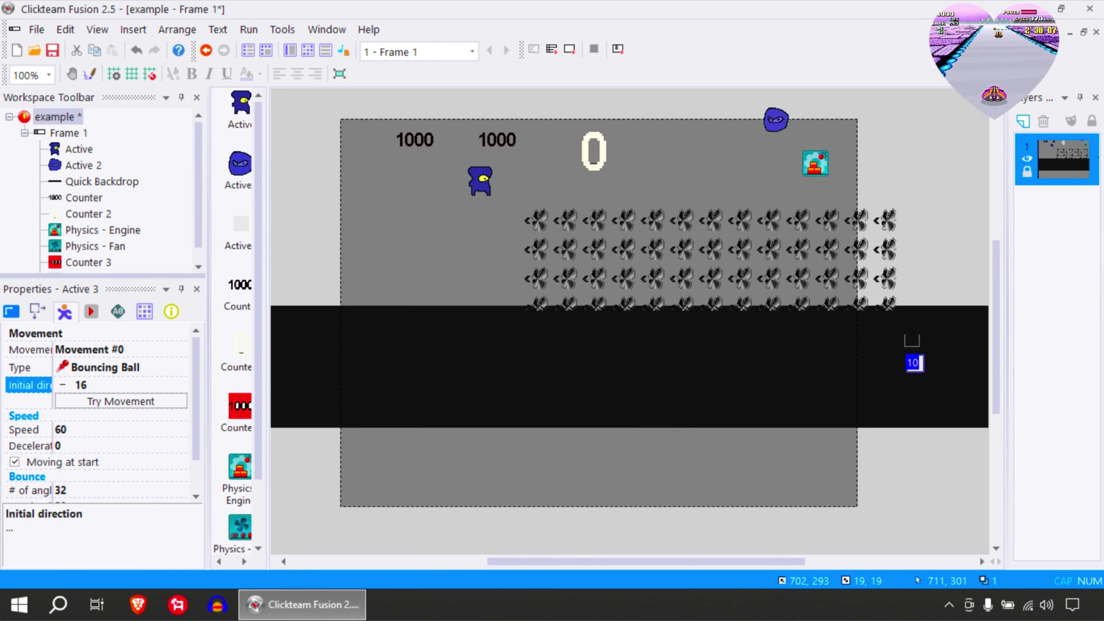
# Add an event with a condition testing whether Active 3 leaves the play area on the left.
pyautogui.click(308, 50)
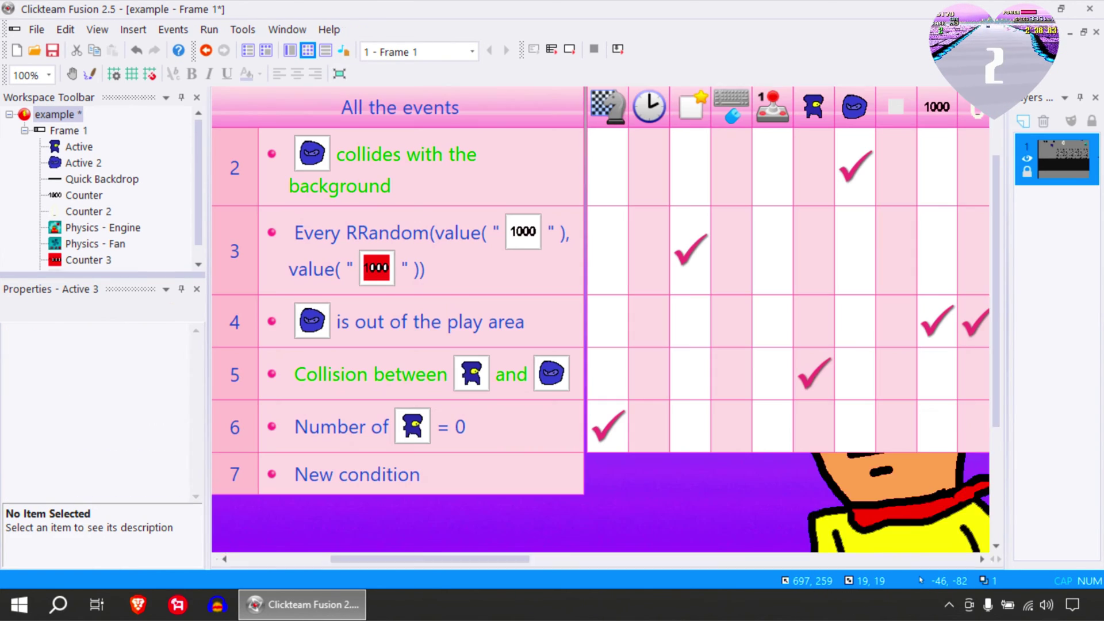
pyautogui.doubleClick(356, 475)
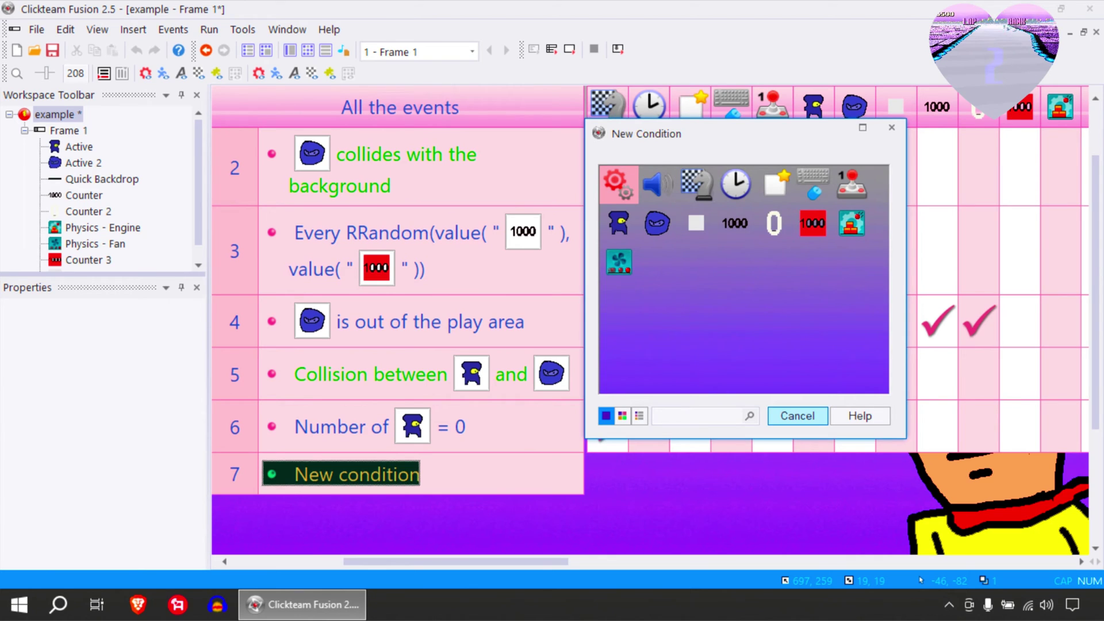
pyautogui.click(699, 224)
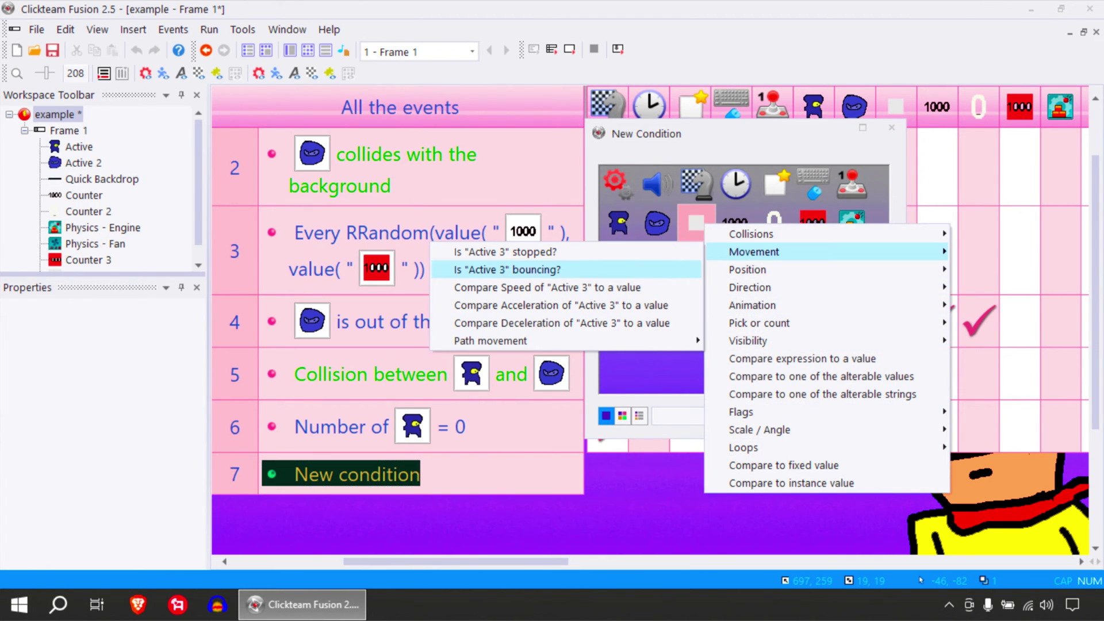
pyautogui.moveTo(748, 270)
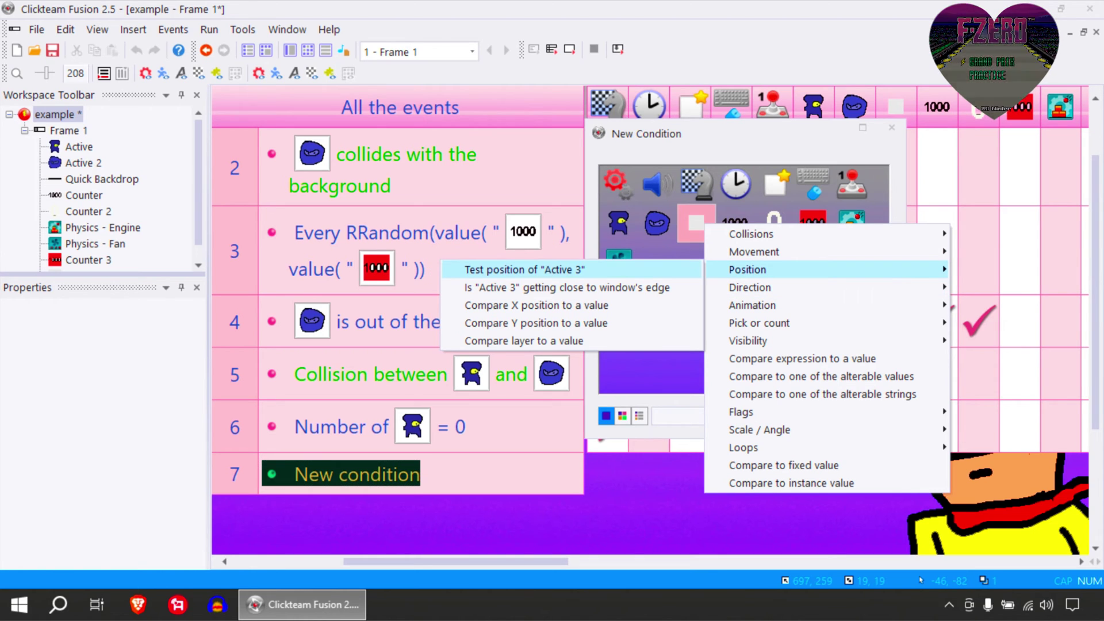
pyautogui.click(550, 269)
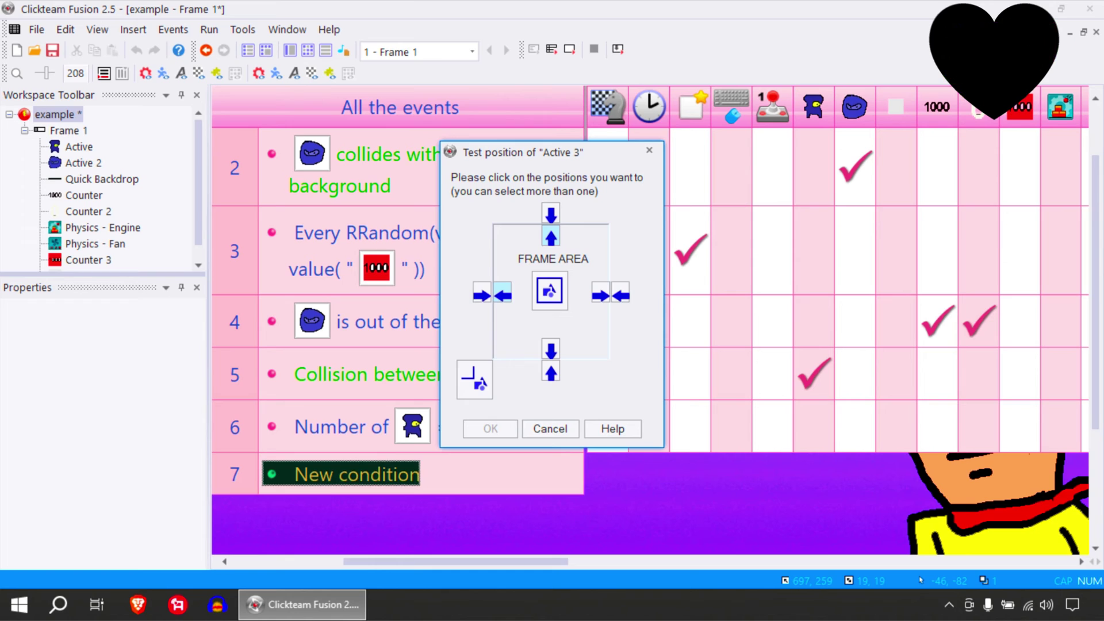
pyautogui.click(503, 295)
pyautogui.click(491, 428)
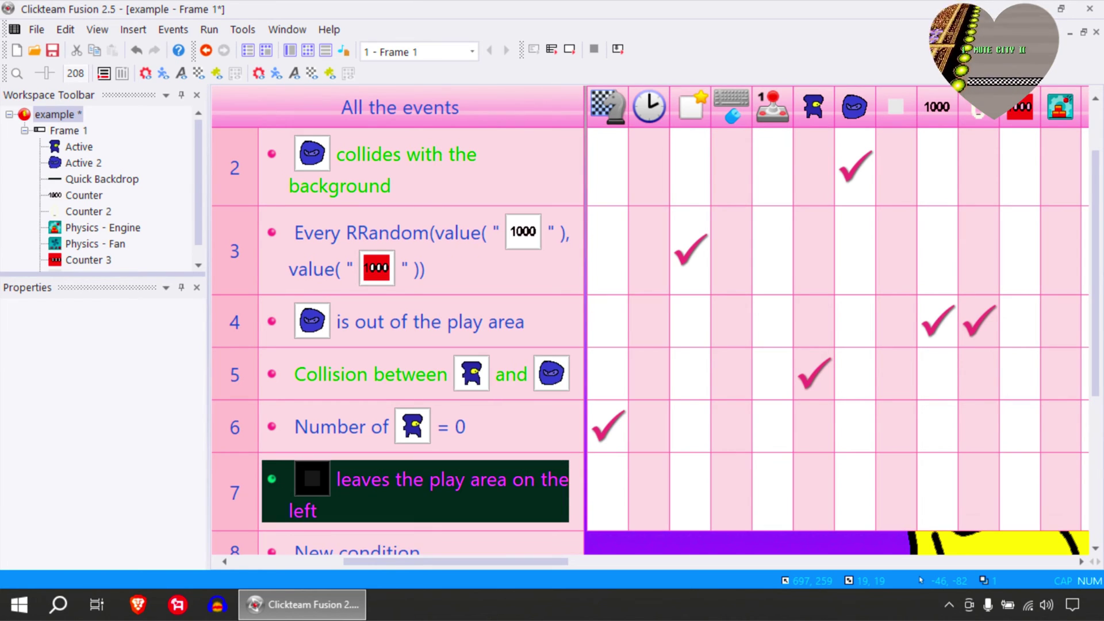
# Make Active 3 wrap around the play area in event 7, and run the frame to test the looping square.
pyautogui.hscroll(5, 834, 311)
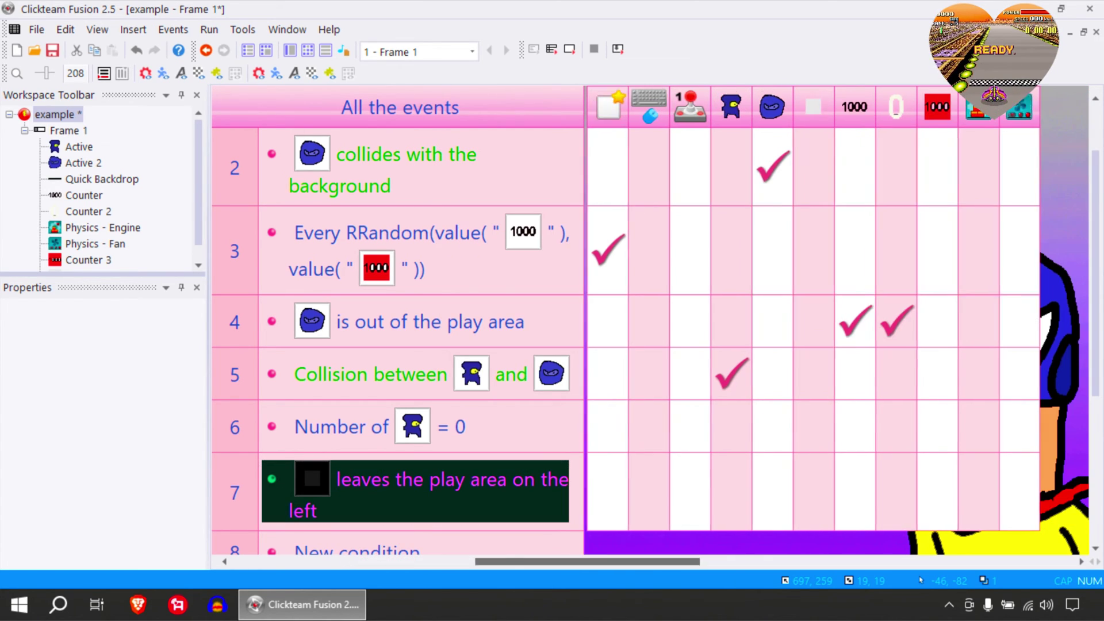
pyautogui.rightClick(697, 521)
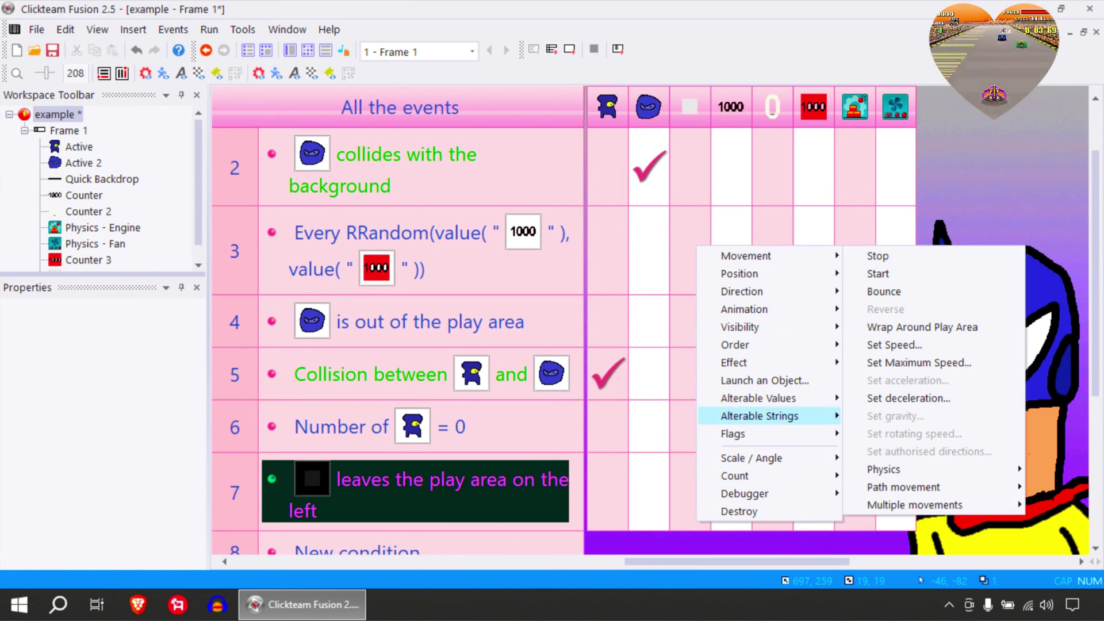
pyautogui.moveTo(742, 274)
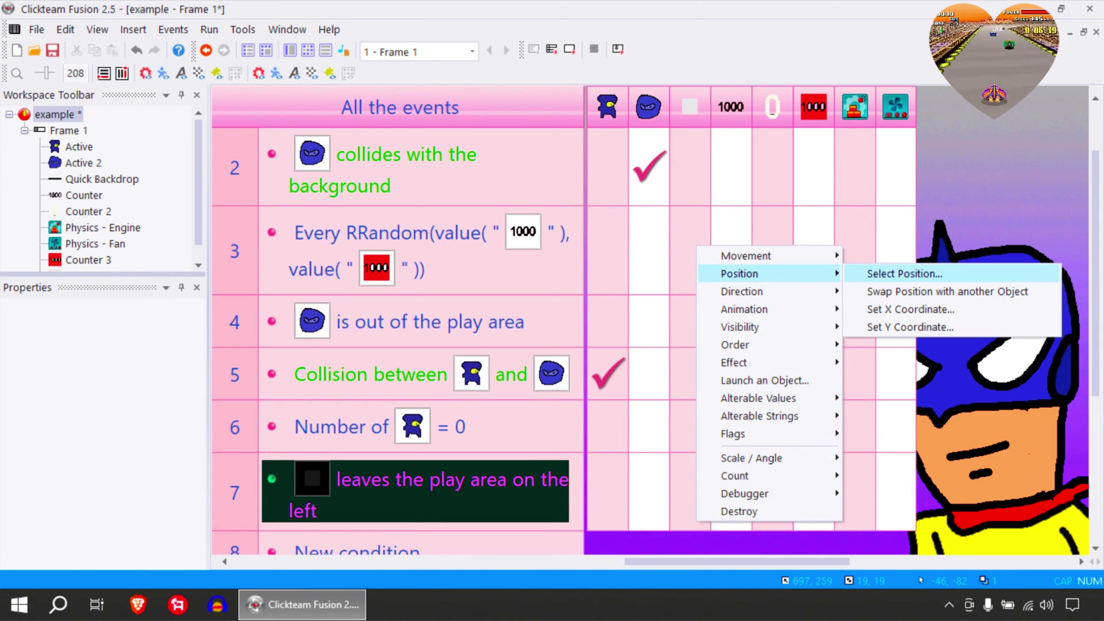
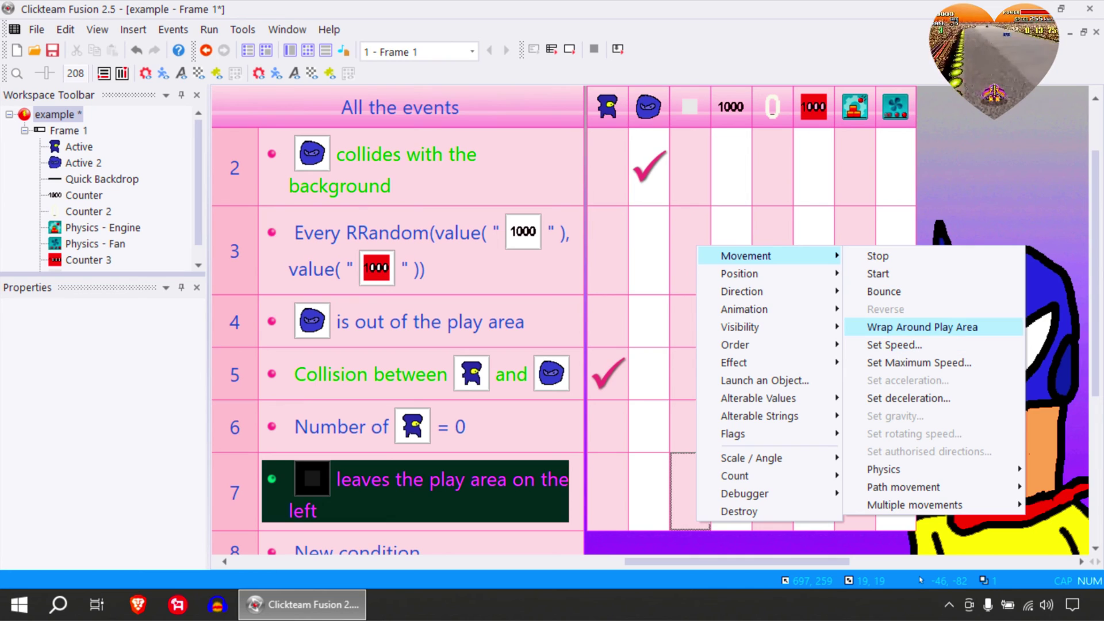
pyautogui.click(922, 327)
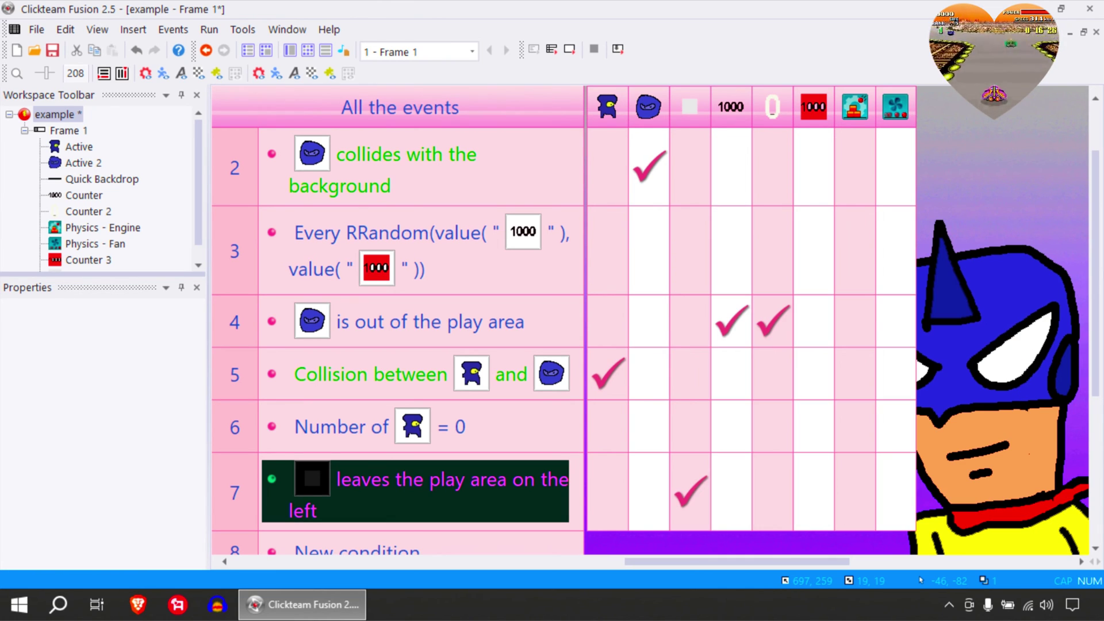
pyautogui.click(570, 49)
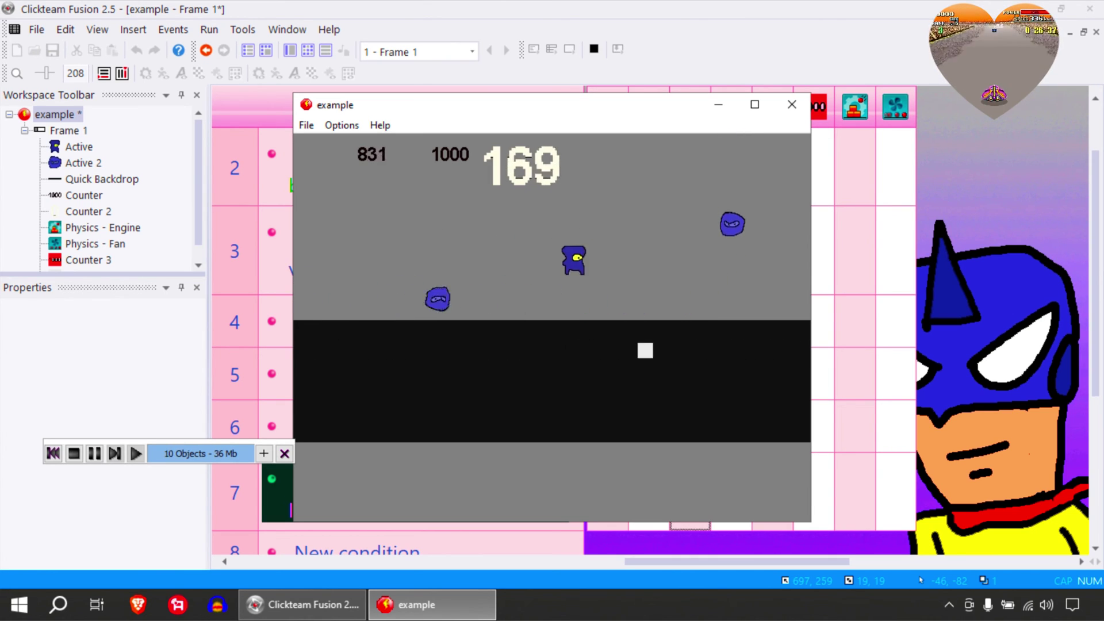
pyautogui.click(792, 105)
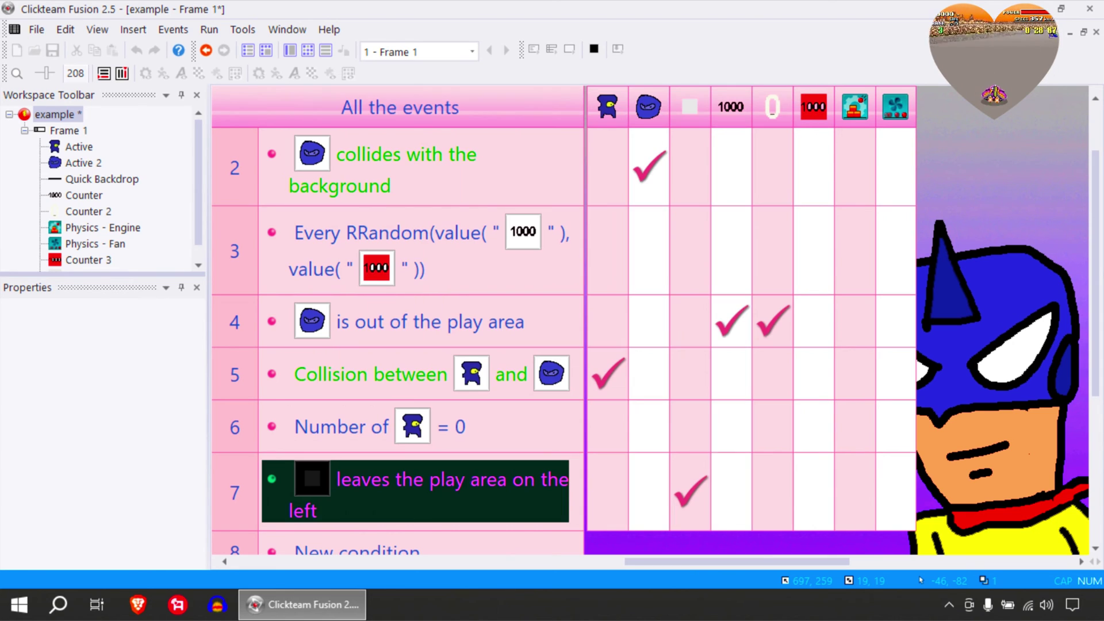
# Return to the frame layout and stretch the black ground backdrop downward to a height of about 237.
pyautogui.click(289, 50)
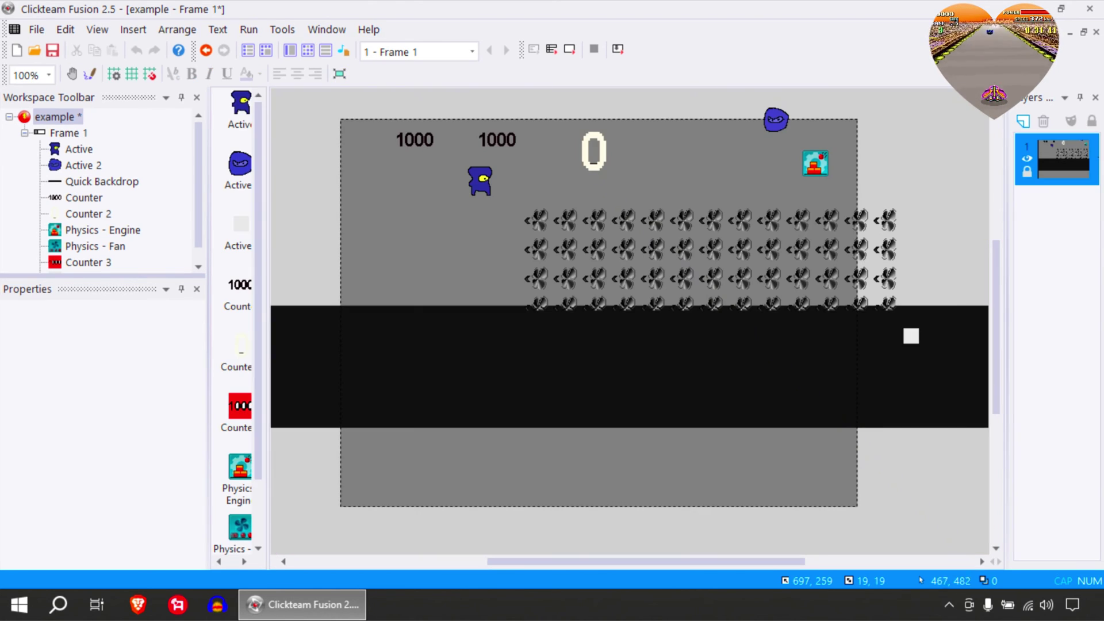
pyautogui.moveTo(942, 217); pyautogui.dragTo(925, 219, button='middle')
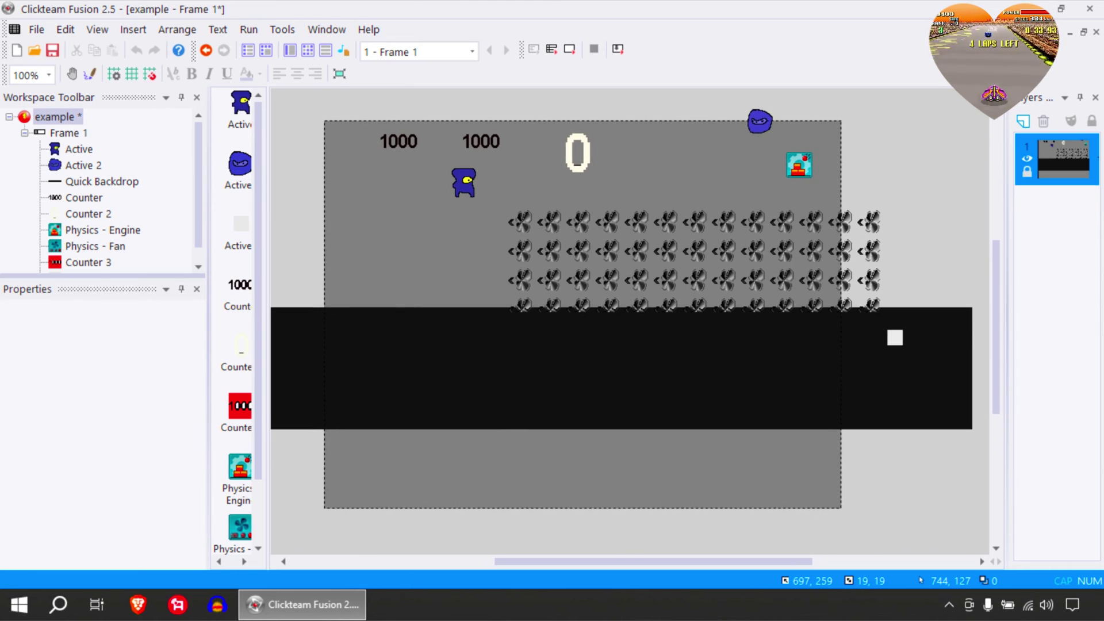
pyautogui.click(619, 412)
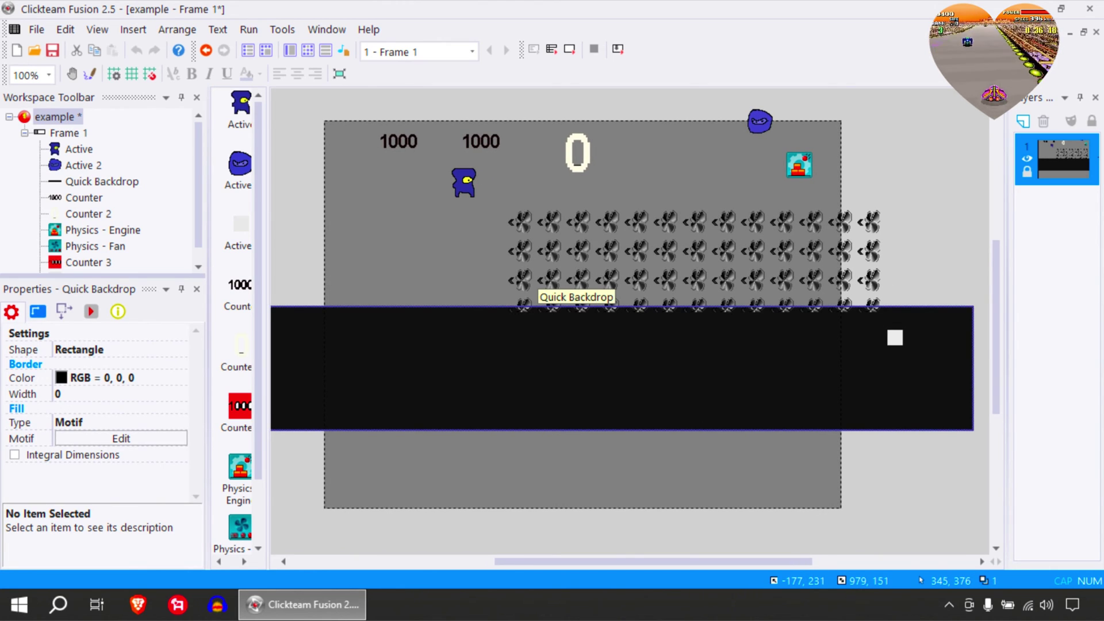
pyautogui.moveTo(577, 436); pyautogui.dragTo(605, 483)
# Scatter five more copies of Active 3 across the black ground, spreading them at different heights.
pyautogui.click(895, 338)
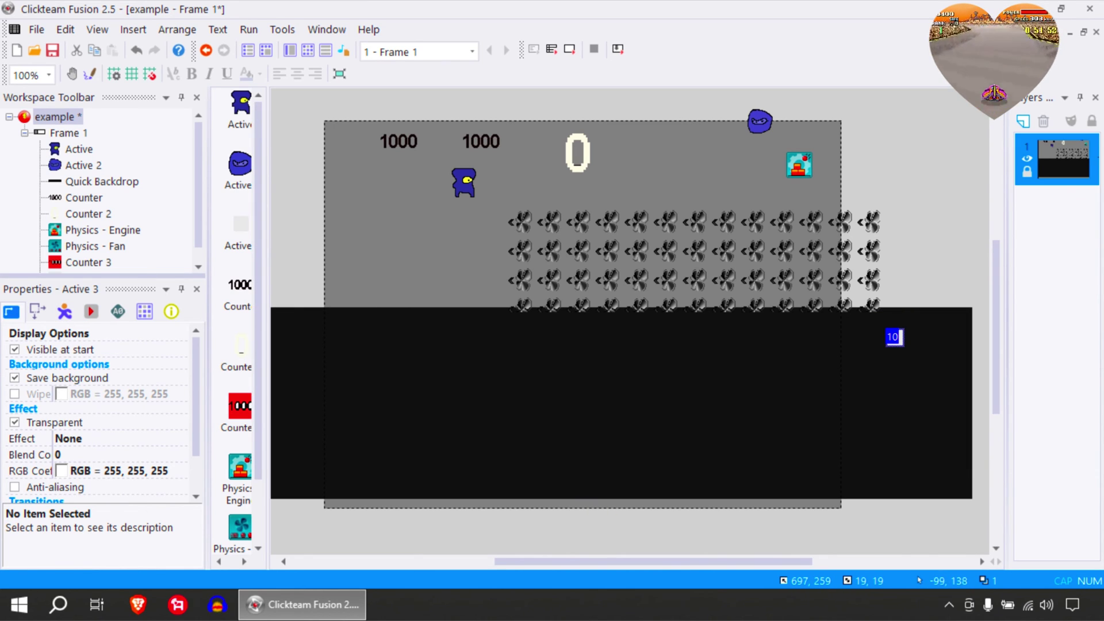
pyautogui.moveTo(241, 228); pyautogui.dragTo(720, 389)
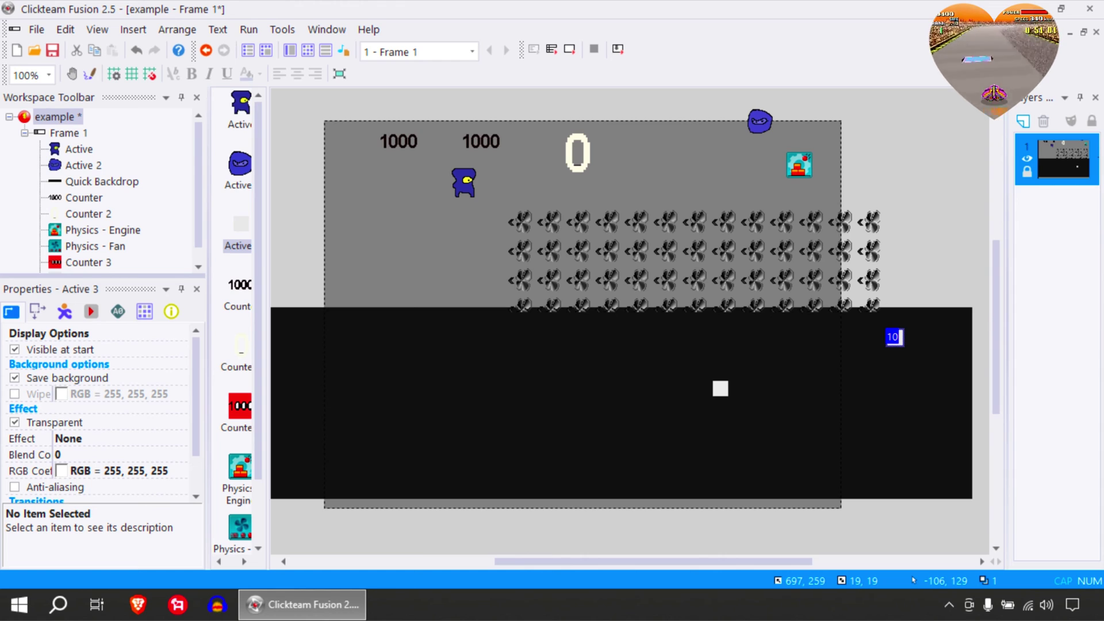
pyautogui.moveTo(239, 225); pyautogui.dragTo(473, 416)
pyautogui.moveTo(408, 356); pyautogui.dragTo(413, 352)
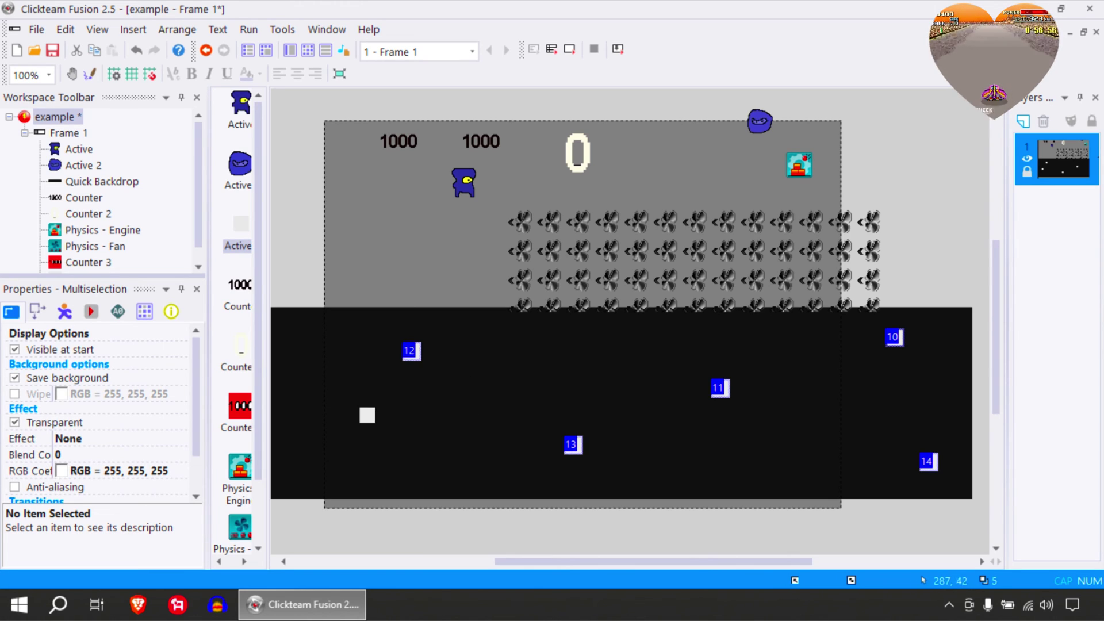
# Run the frame in a maximized window to check the scattered squares' scrolling, and close the test.
pyautogui.click(569, 49)
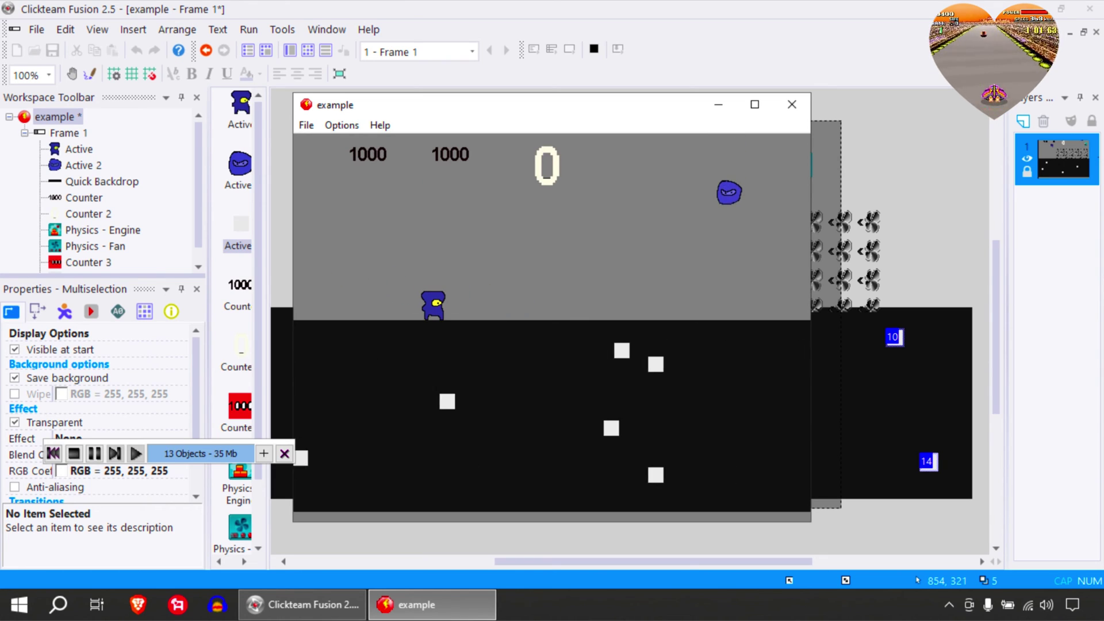
pyautogui.click(756, 104)
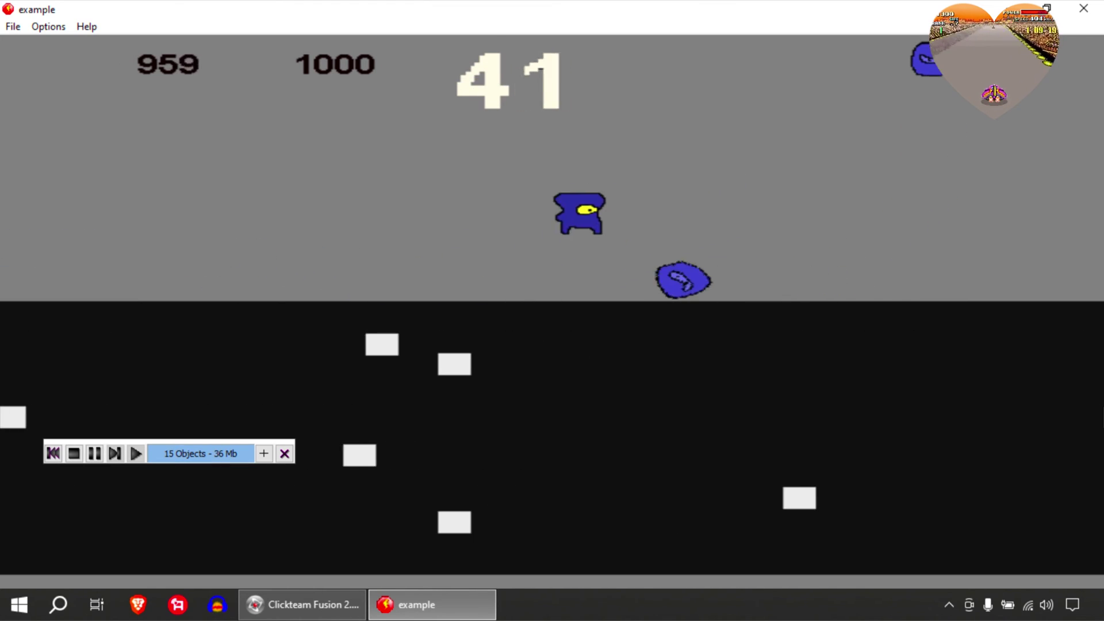
pyautogui.click(1084, 8)
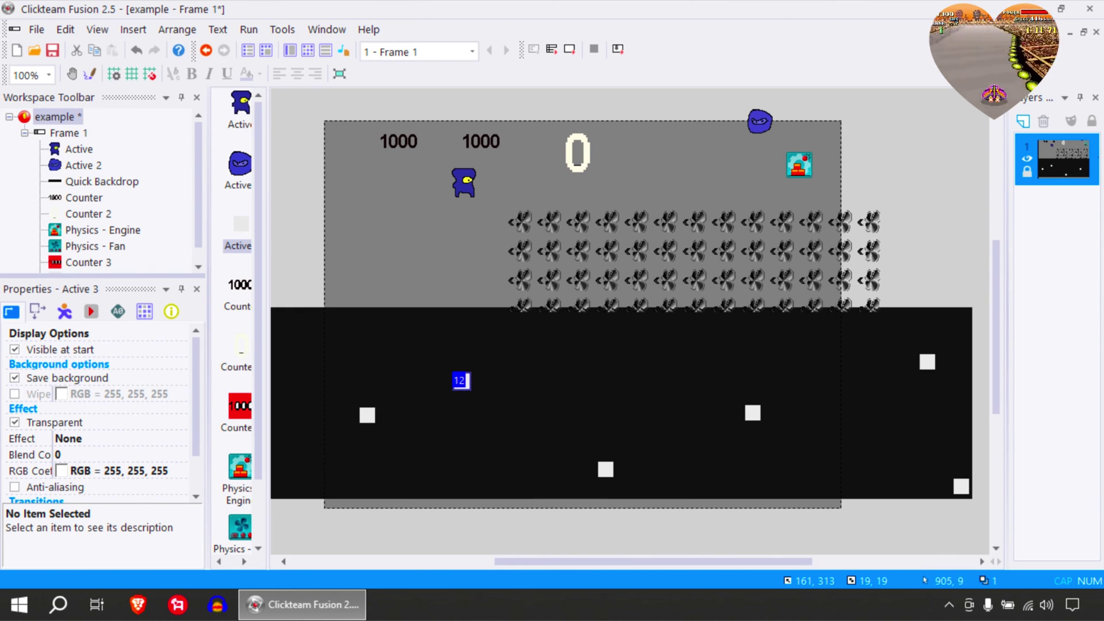
# Add a new layer and move it behind the layer holding the existing game objects.
pyautogui.click(1022, 122)
pyautogui.click(1060, 168)
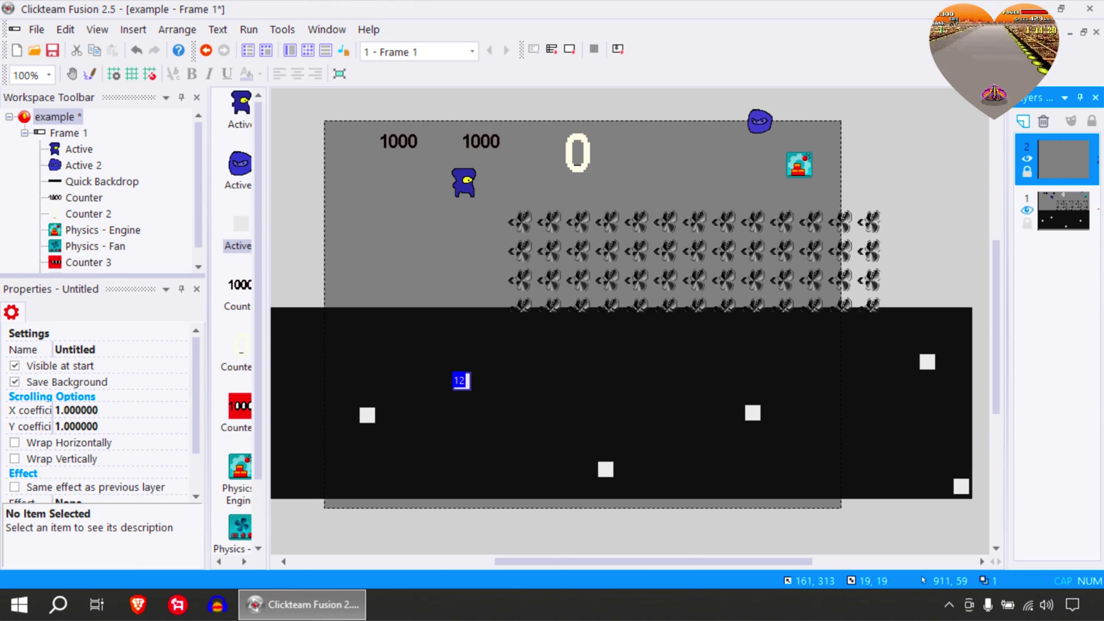
pyautogui.moveTo(1060, 169); pyautogui.dragTo(1055, 219)
# Insert a new Active object on the empty back layer, placed outside the frame beyond the fans.
pyautogui.rightClick(430, 316)
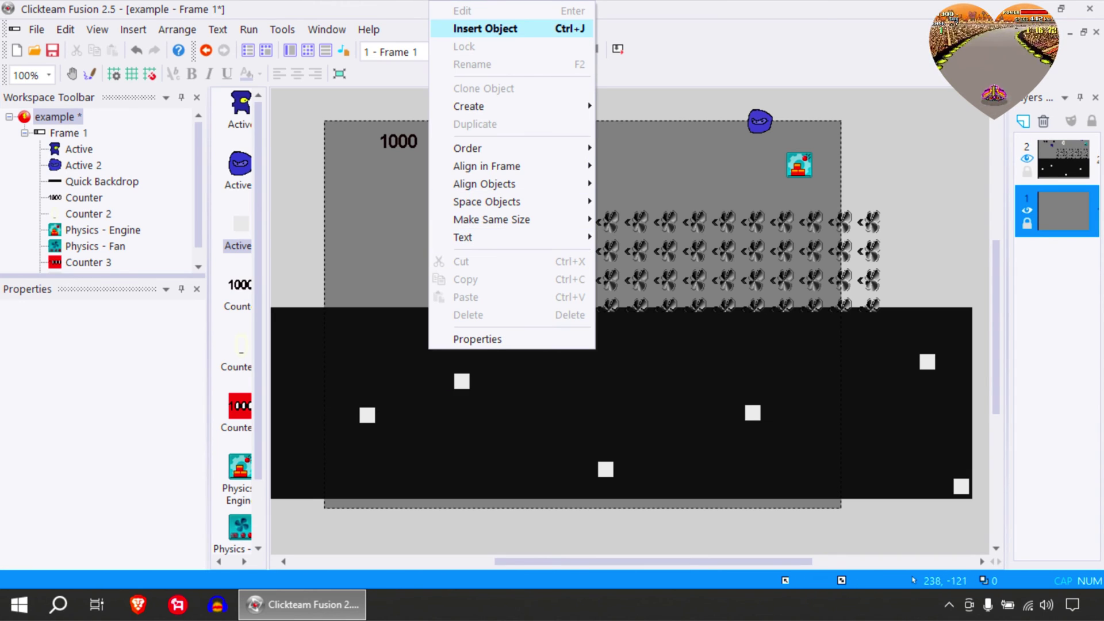
pyautogui.click(485, 28)
pyautogui.click(505, 182)
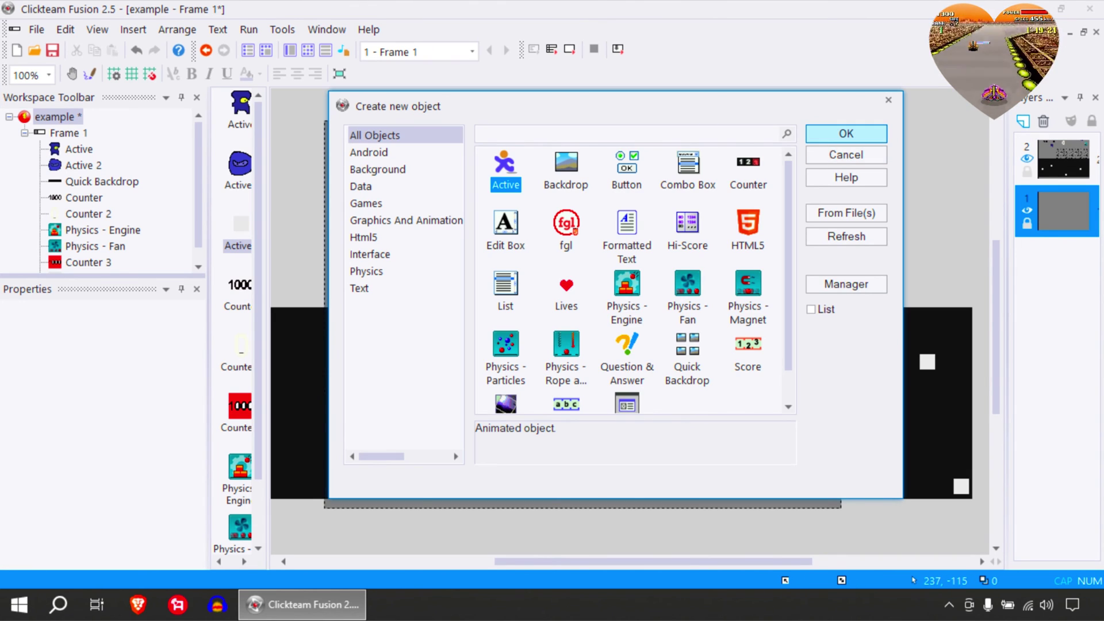
pyautogui.click(846, 134)
pyautogui.click(929, 218)
# Replace Active 4's diamond image with a solid dark grey 333333 fill and paint small lighter grey windows on it.
pyautogui.doubleClick(930, 220)
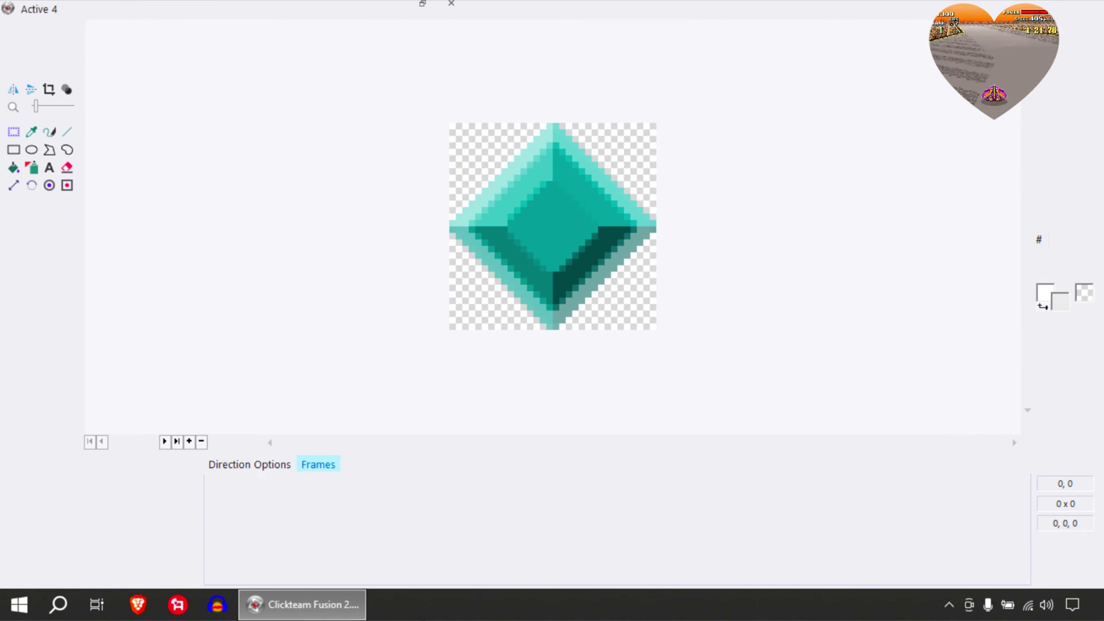
pyautogui.click(14, 131)
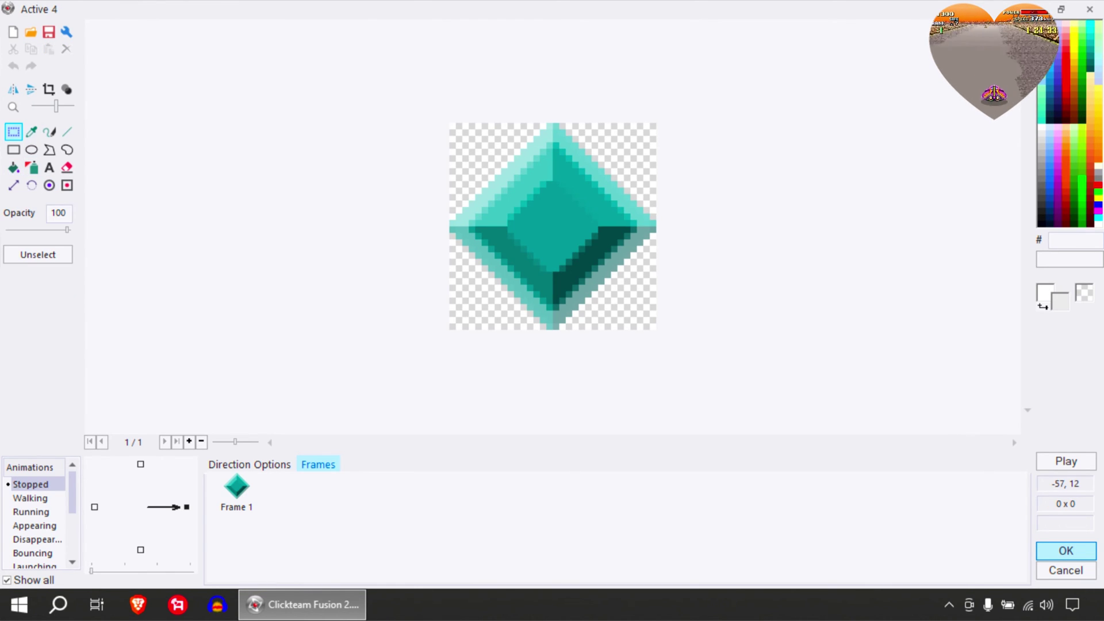
pyautogui.moveTo(372, 86); pyautogui.dragTo(669, 362)
pyautogui.press('Delete')
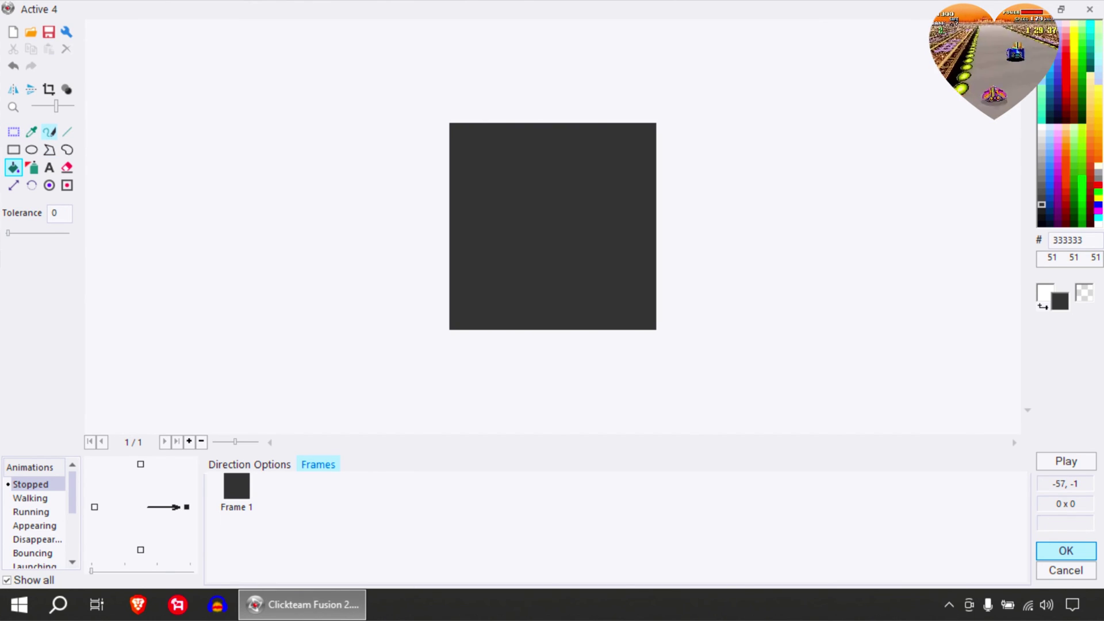
pyautogui.click(49, 133)
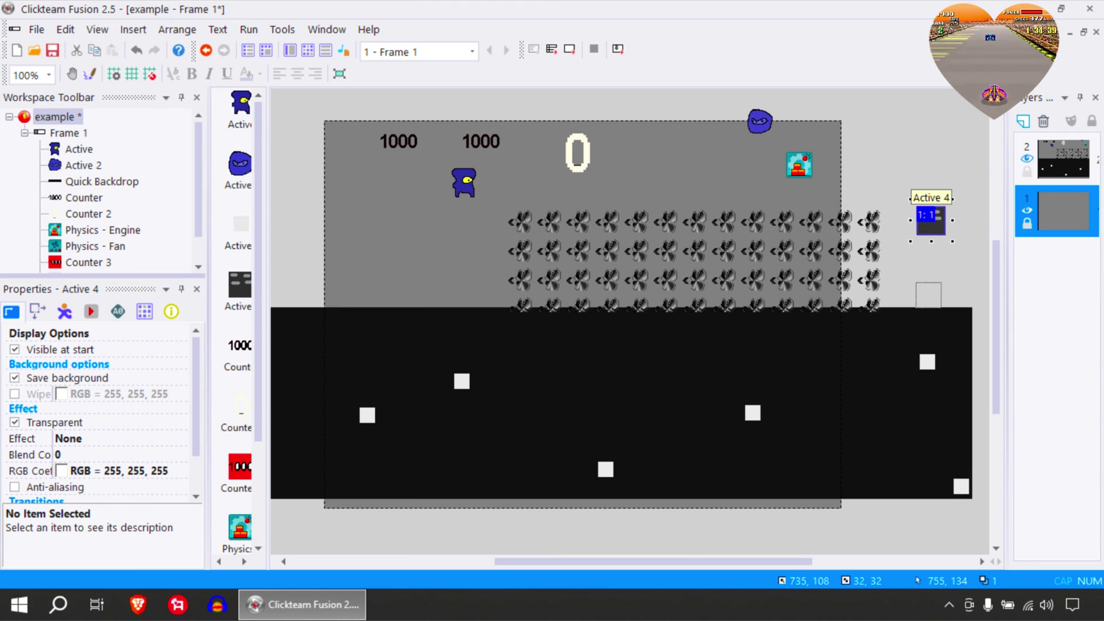
# Move the Active 4 building down to 732, 200 and place a copy inside the frame with layer 2 hidden.
pyautogui.moveTo(934, 228); pyautogui.dragTo(932, 303)
pyautogui.click(978, 268)
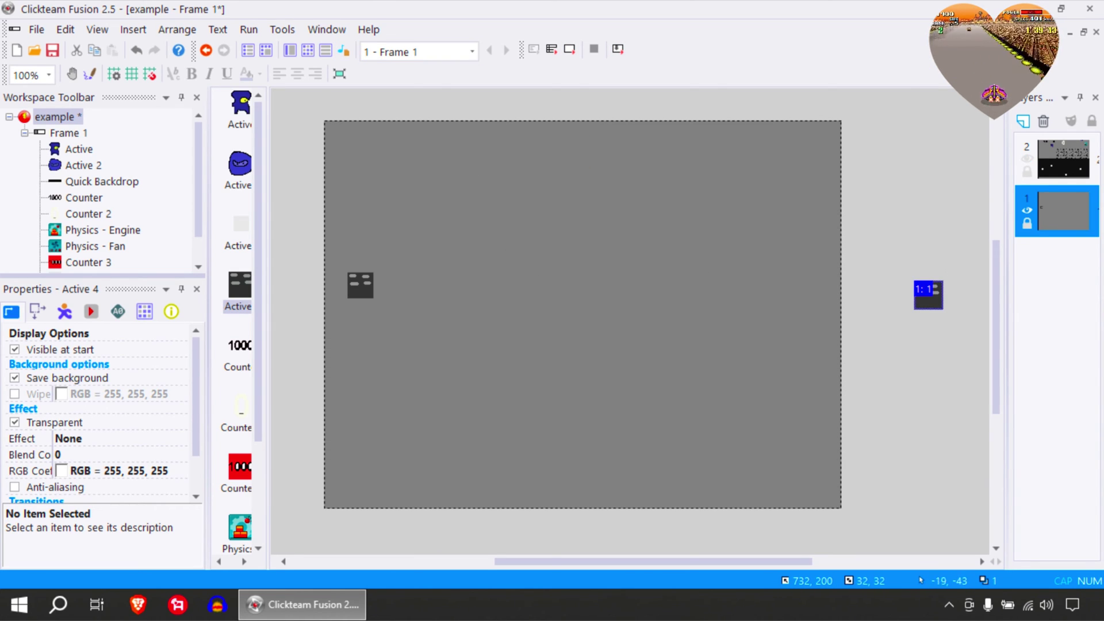
# Turn on the grid with snapping and align the two Active 4 buildings at 0, 192 and 96, 192.
pyautogui.click(131, 74)
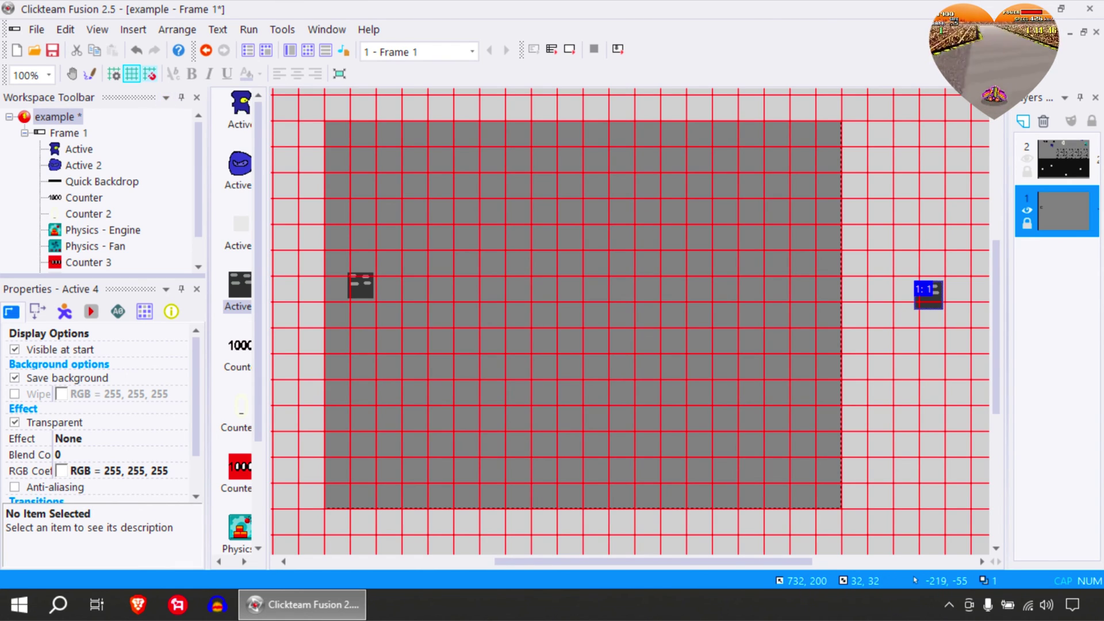
pyautogui.click(149, 74)
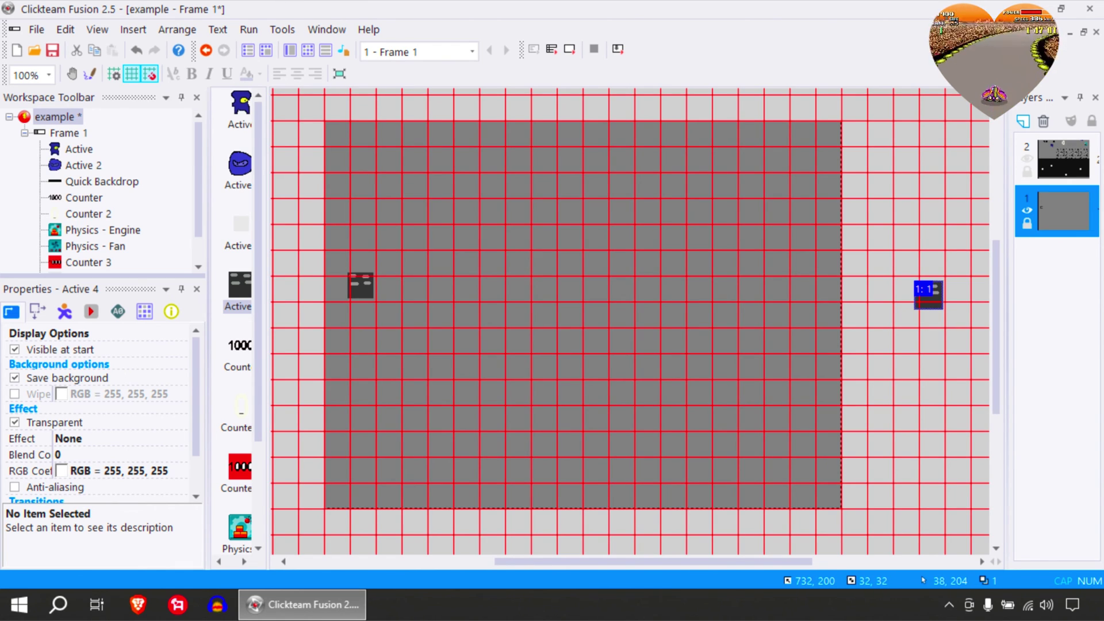
pyautogui.moveTo(366, 287); pyautogui.dragTo(357, 296)
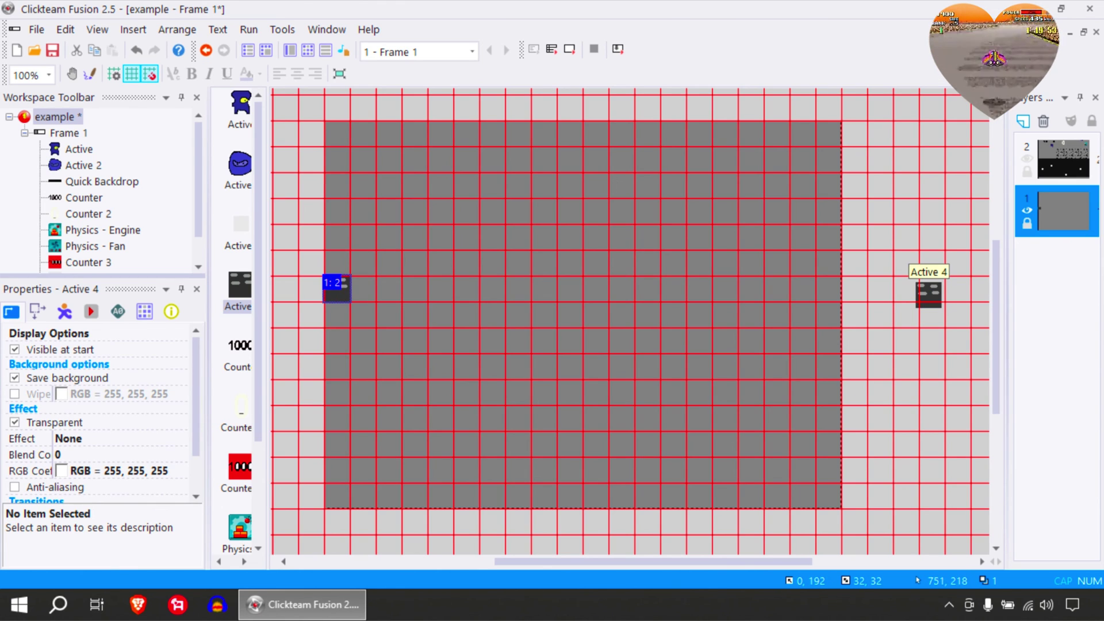
pyautogui.click(929, 293)
pyautogui.moveTo(927, 293); pyautogui.dragTo(414, 291)
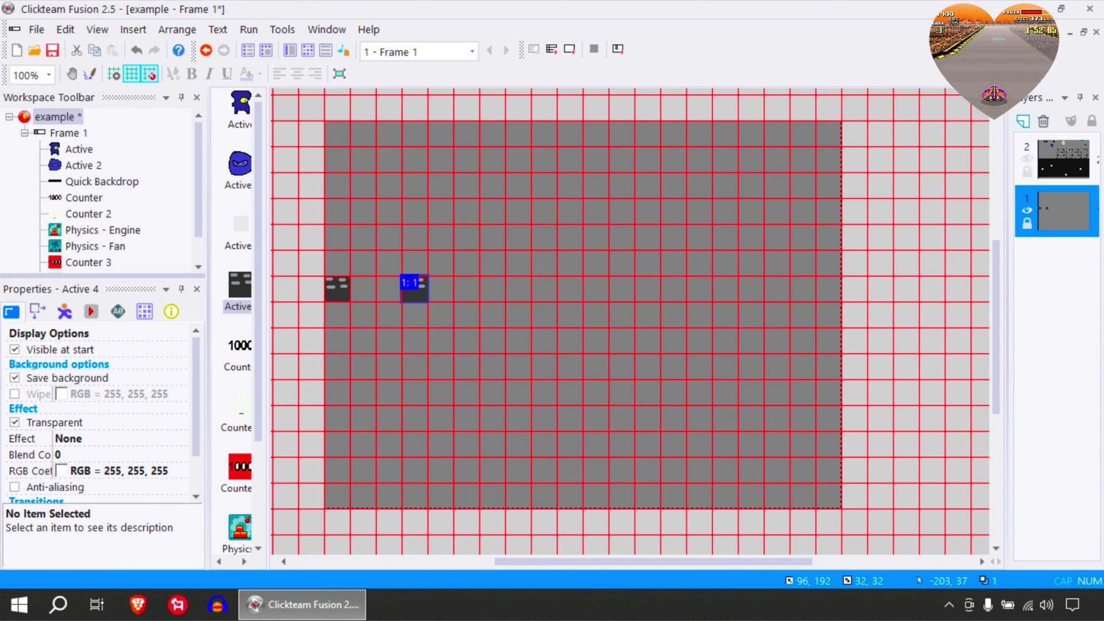
# Place more Active 4 copies to form a row of eight across the frame, and heighten the buildings to 32 × 53.
pyautogui.click(491, 287)
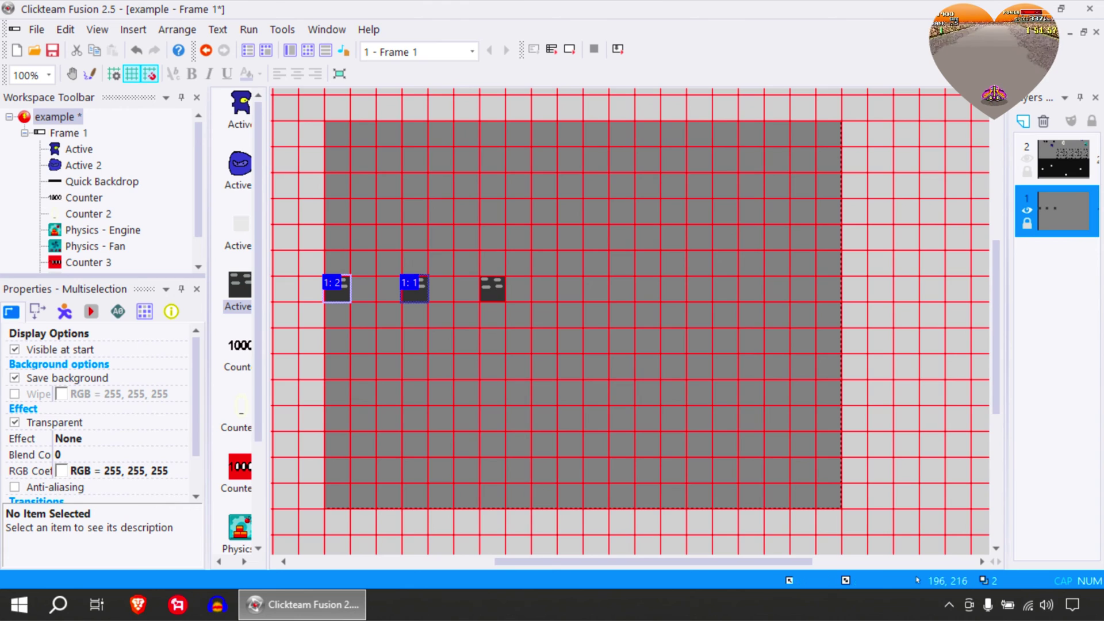
pyautogui.click(237, 284)
pyautogui.click(622, 288)
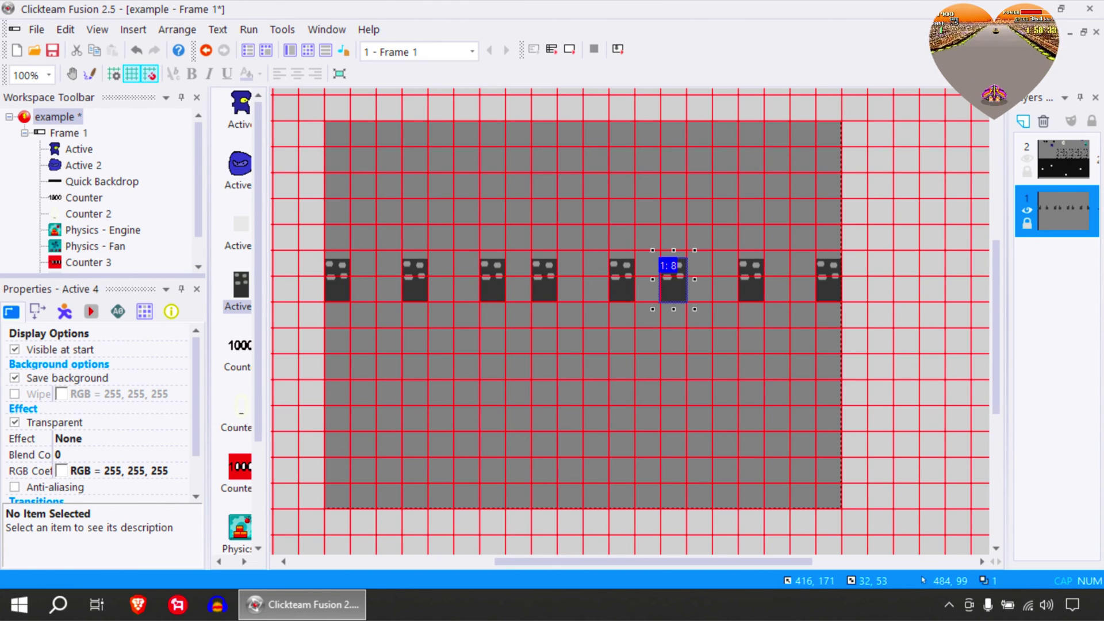
pyautogui.click(748, 257)
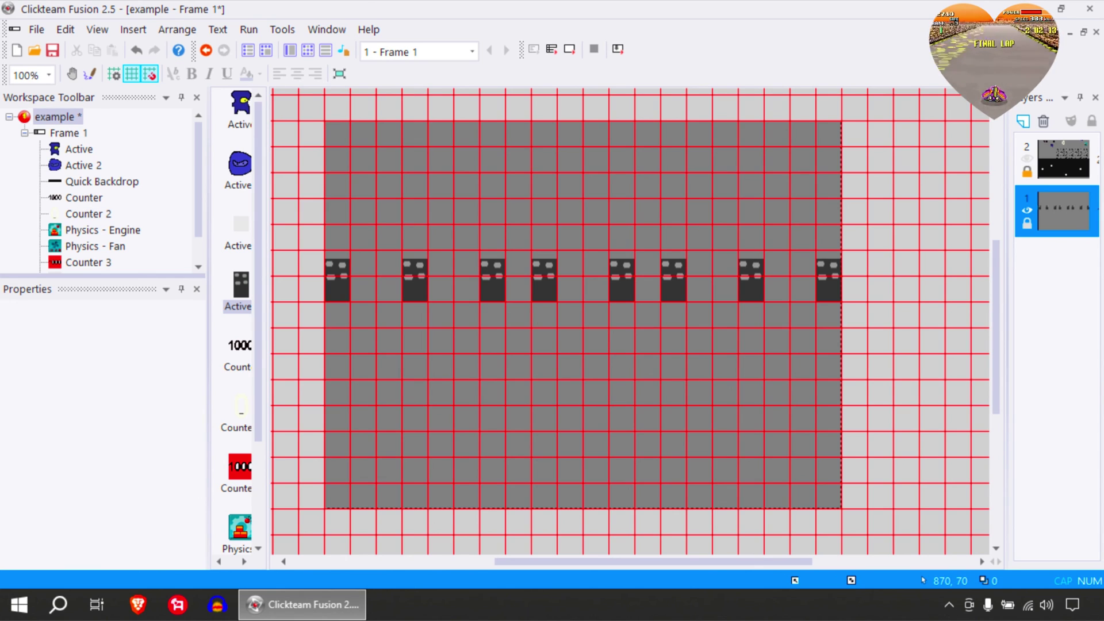
# Show layer 2 again and raise the black ground backdrop to a Y position of 220, overlapping the buildings' bases.
pyautogui.click(1028, 159)
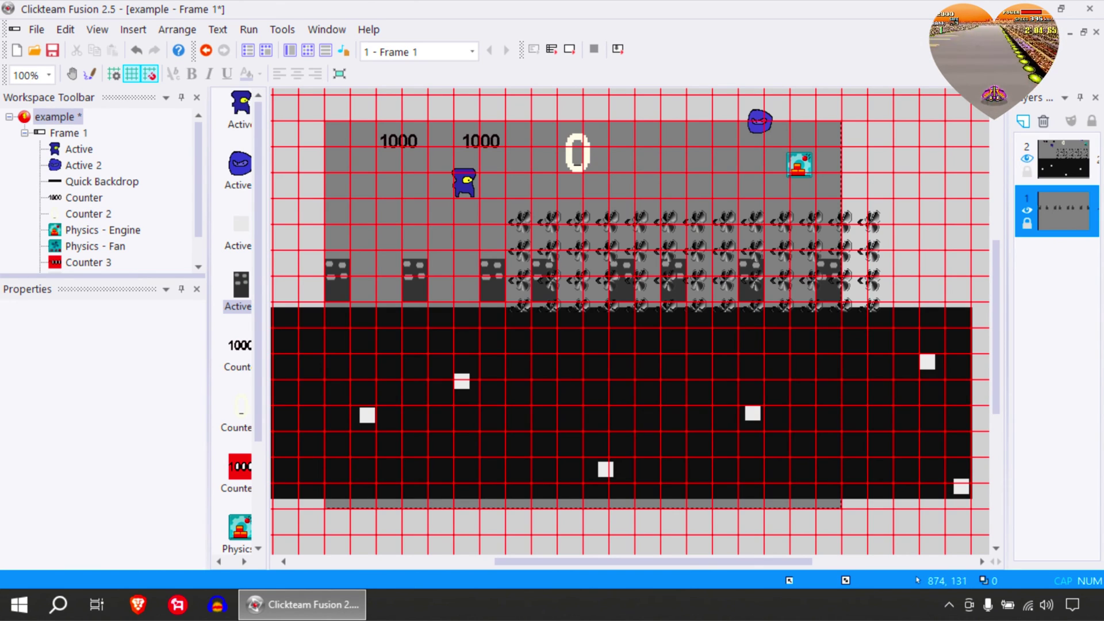
pyautogui.click(580, 345)
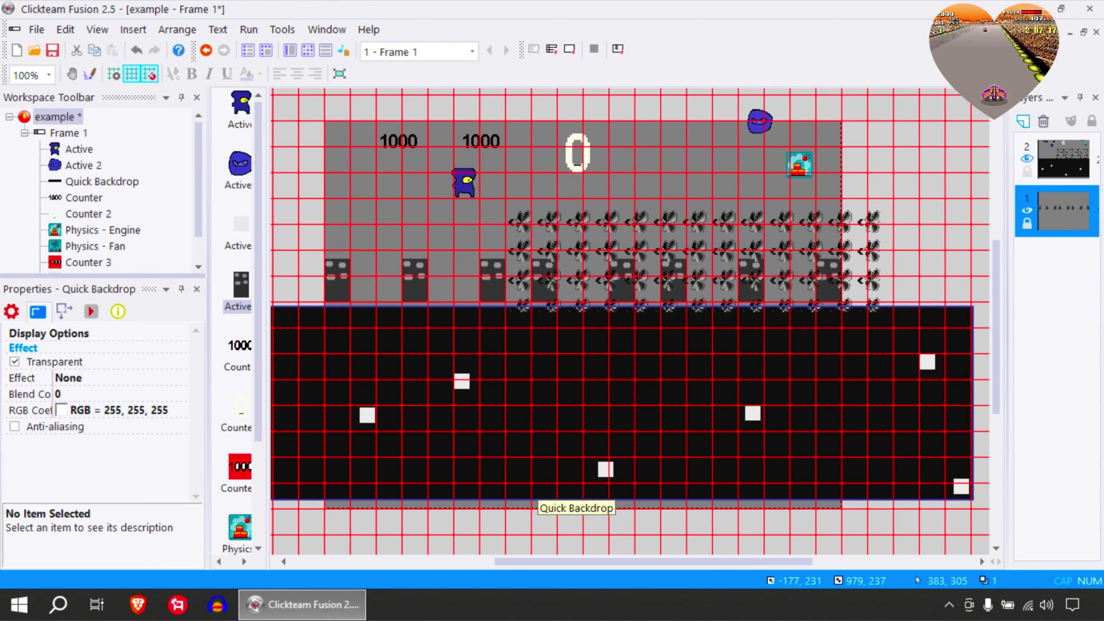
pyautogui.press('Up')
pyautogui.press('Up')
pyautogui.press('Up')
pyautogui.press('Up')
pyautogui.press('Up')
pyautogui.press('Up')
pyautogui.press('Up')
pyautogui.press('Up')
pyautogui.press('Up')
pyautogui.press('Up')
pyautogui.press('Up')
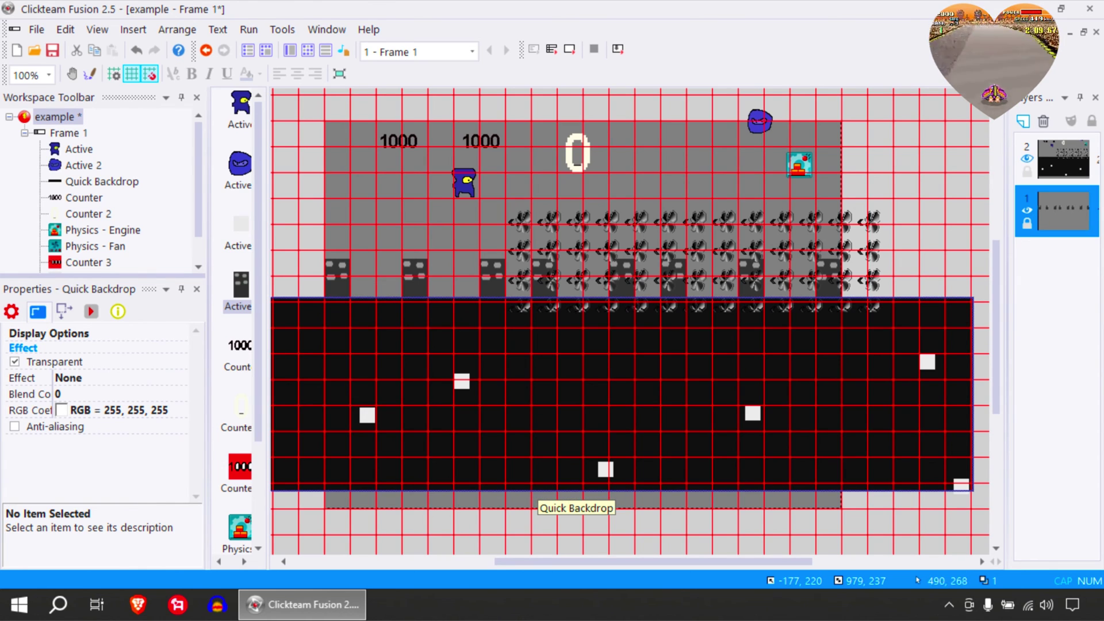
pyautogui.click(893, 133)
# Delete the Active 4 building at the frame's left edge and move the neighbouring one to 64, 166.
pyautogui.click(335, 286)
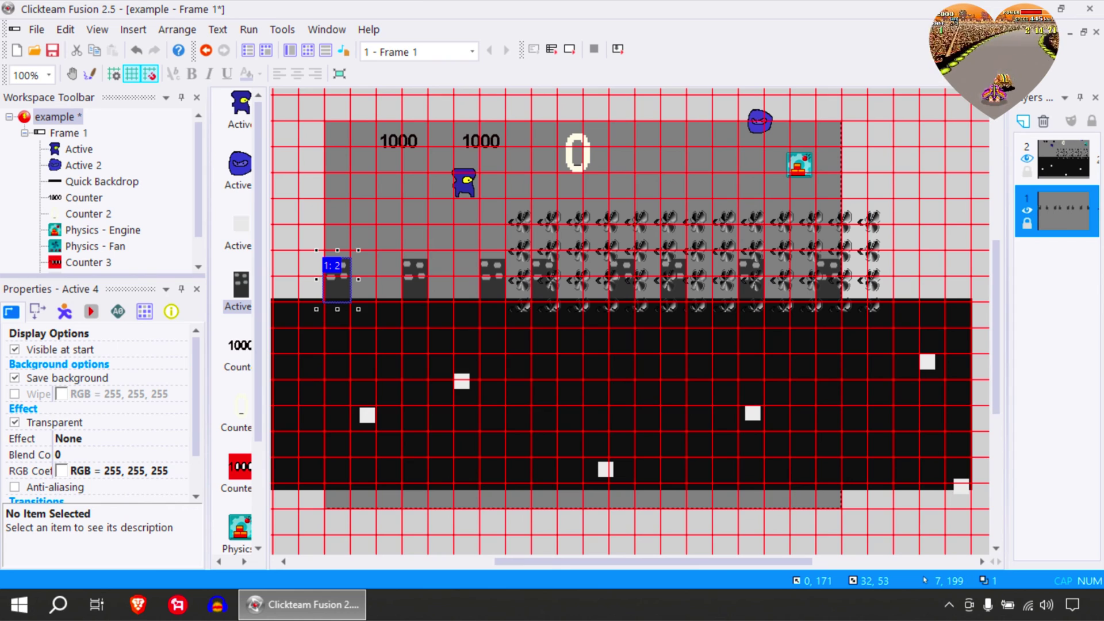
pyautogui.press('Delete')
pyautogui.moveTo(415, 285); pyautogui.dragTo(390, 275)
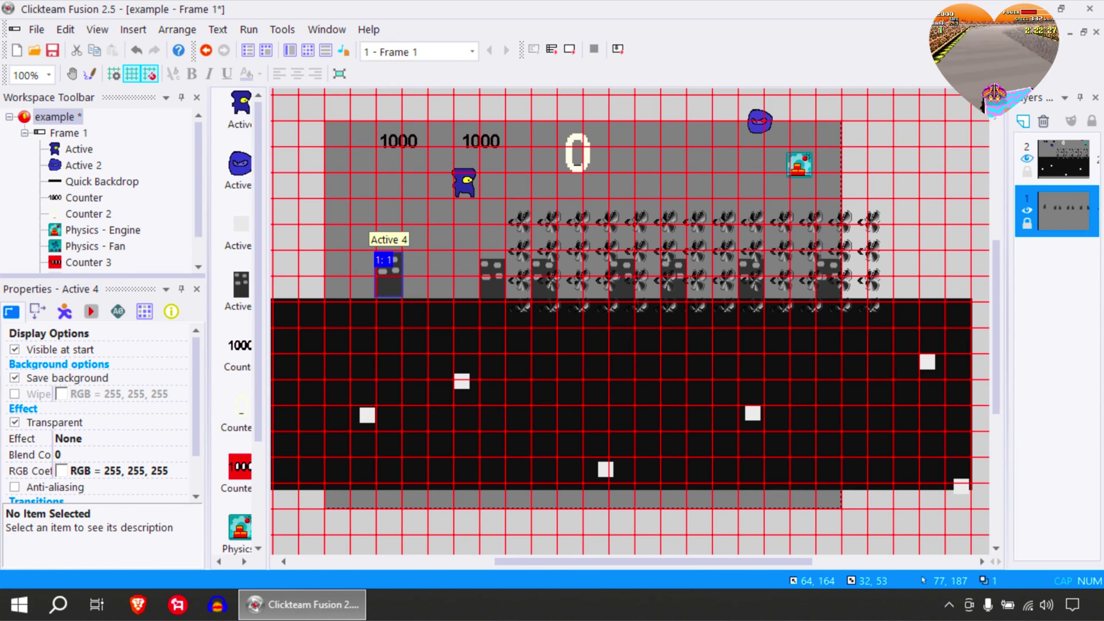
pyautogui.press('Down')
pyautogui.press('Down')
pyautogui.click(423, 268)
pyautogui.click(391, 277)
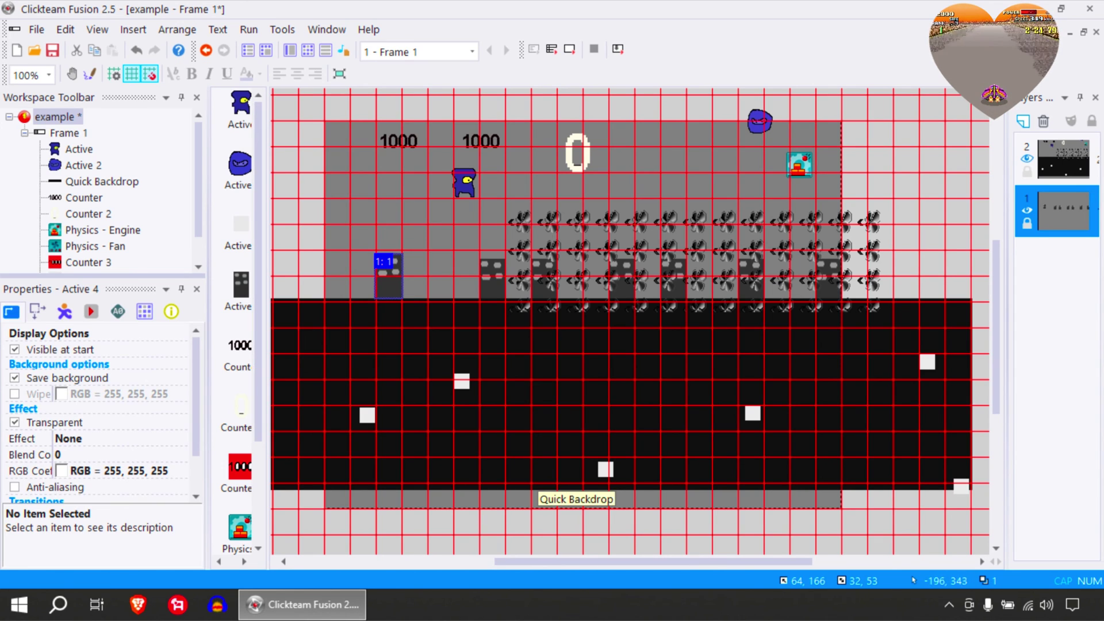
# Give the Active 4 buildings a Bouncing Ball movement with speed 20 and only the leftward initial direction.
pyautogui.click(38, 312)
pyautogui.click(121, 367)
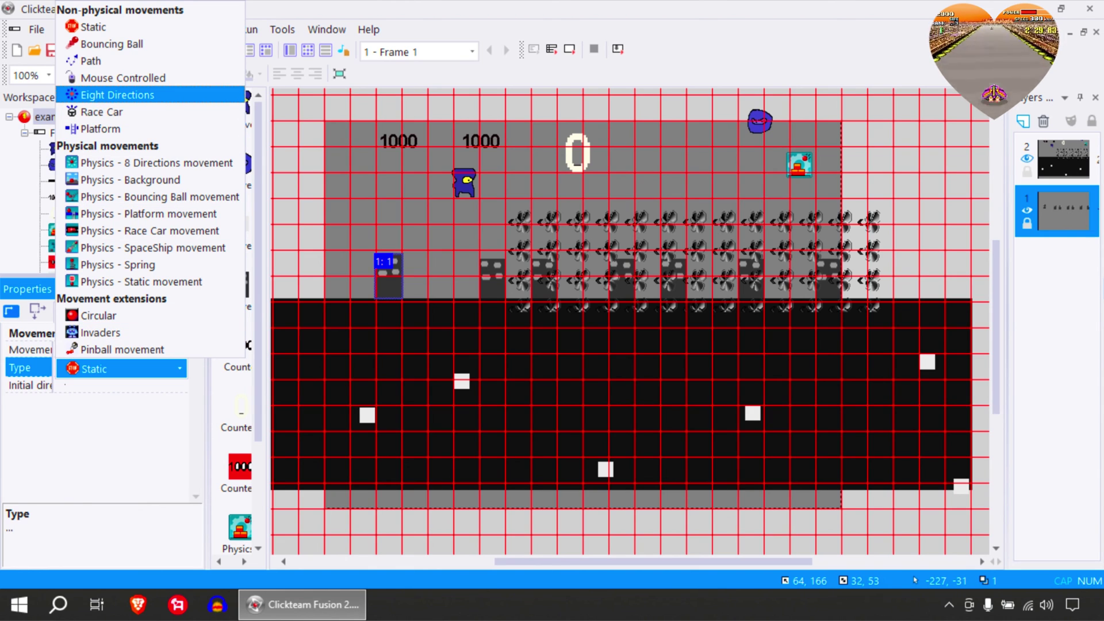
pyautogui.click(115, 44)
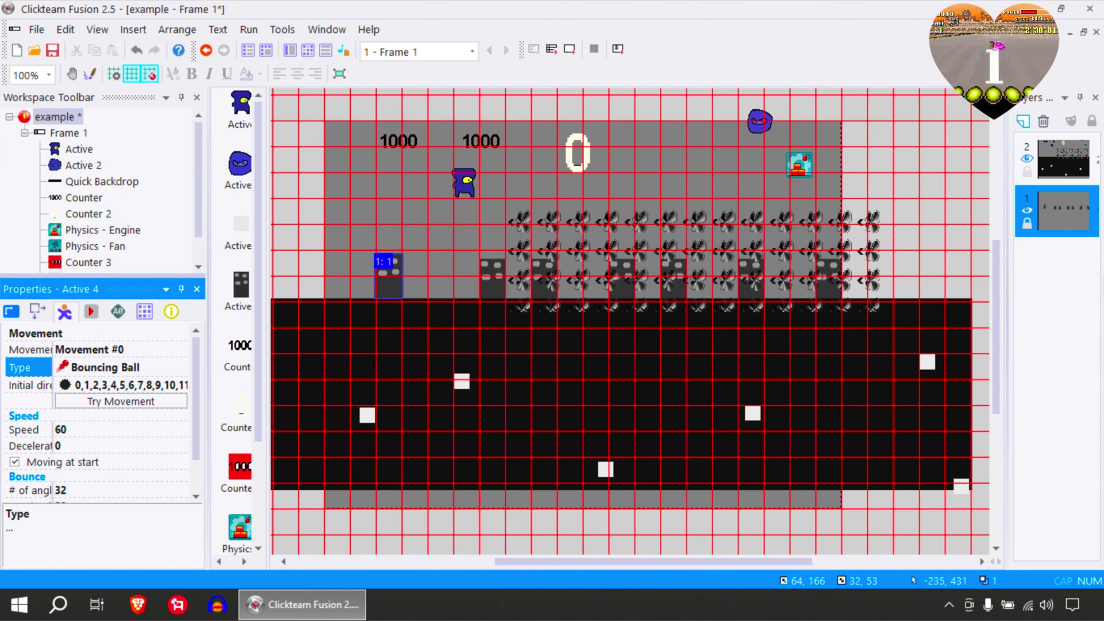
pyautogui.scroll(-2, 100, 414)
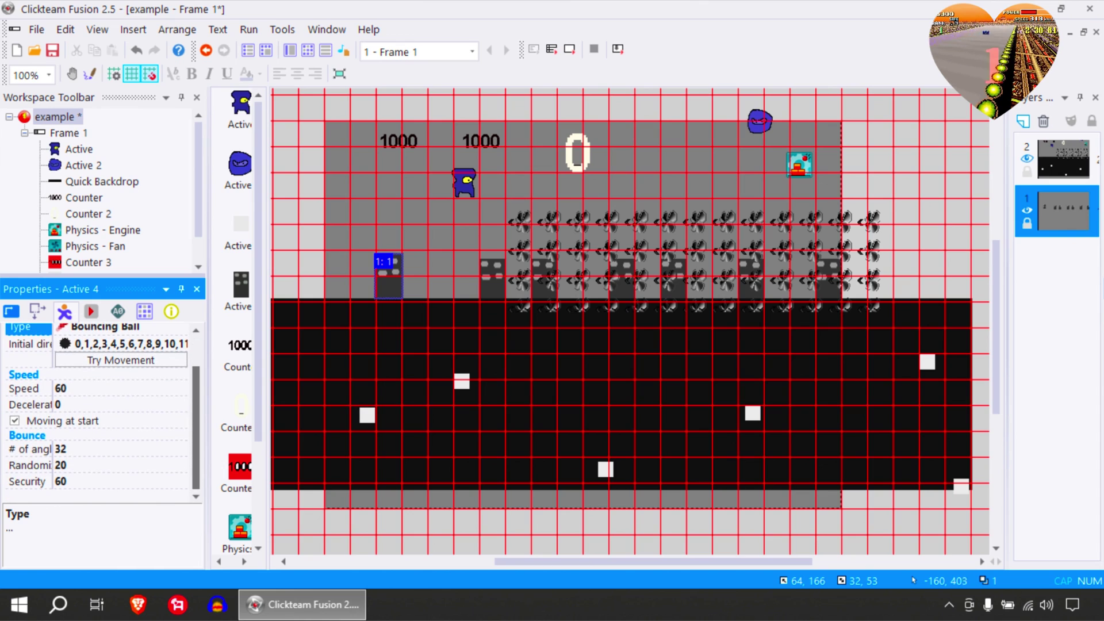
pyautogui.click(115, 389)
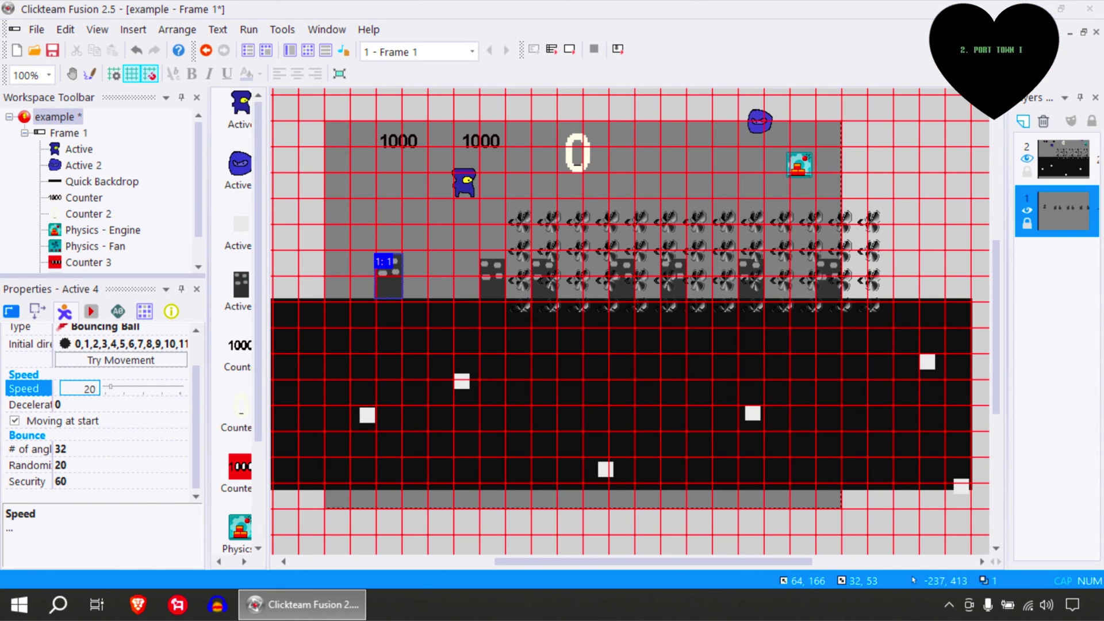
pyautogui.press('Return')
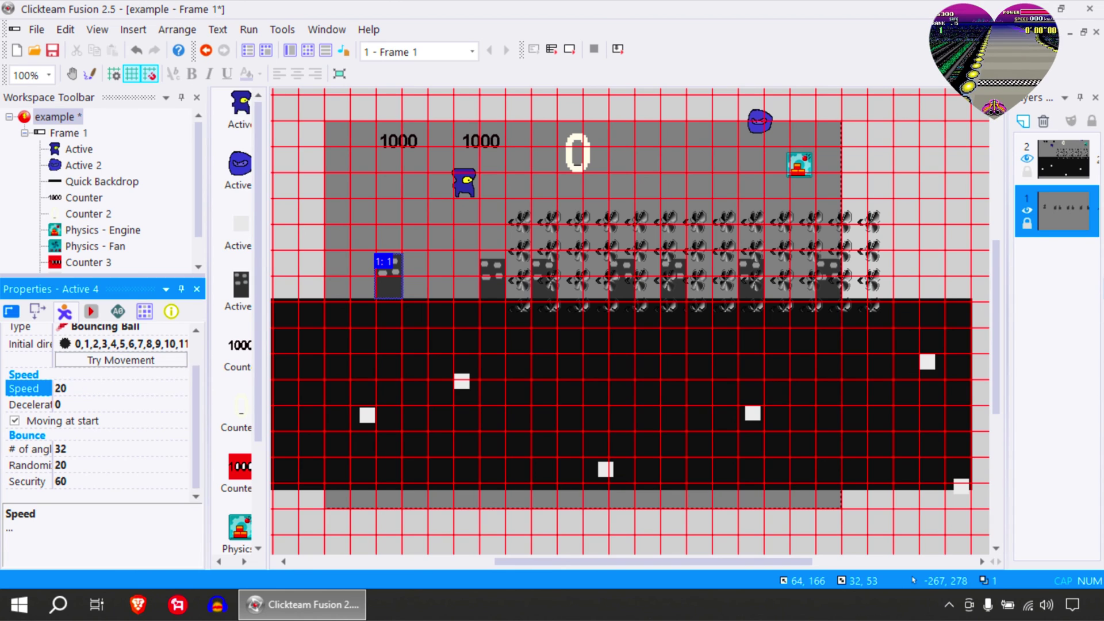
pyautogui.click(167, 344)
pyautogui.click(70, 497)
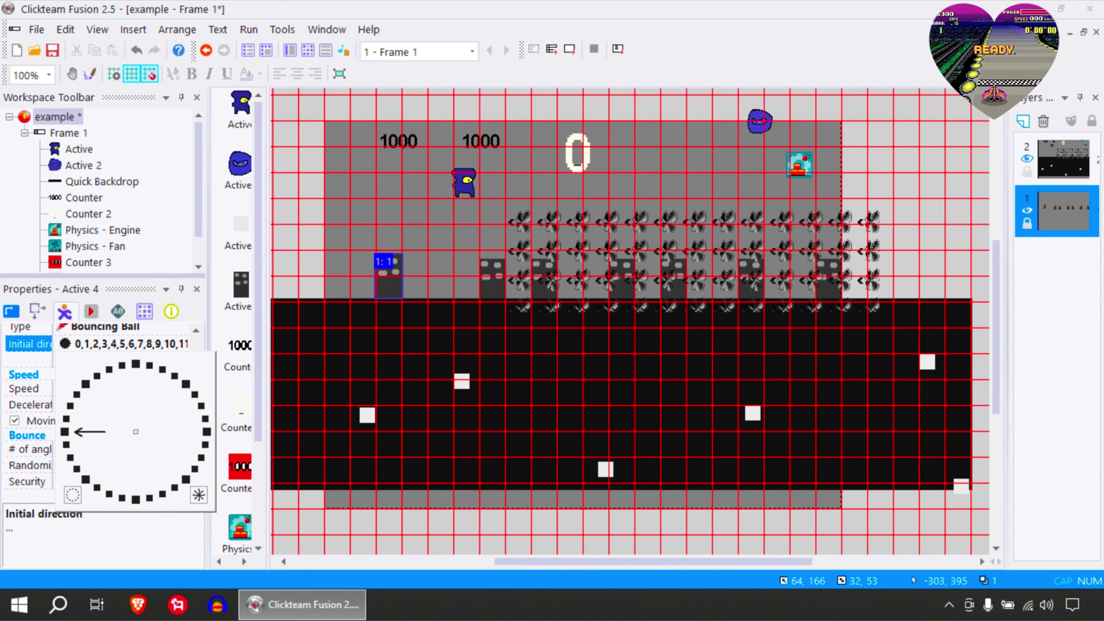
pyautogui.click(356, 263)
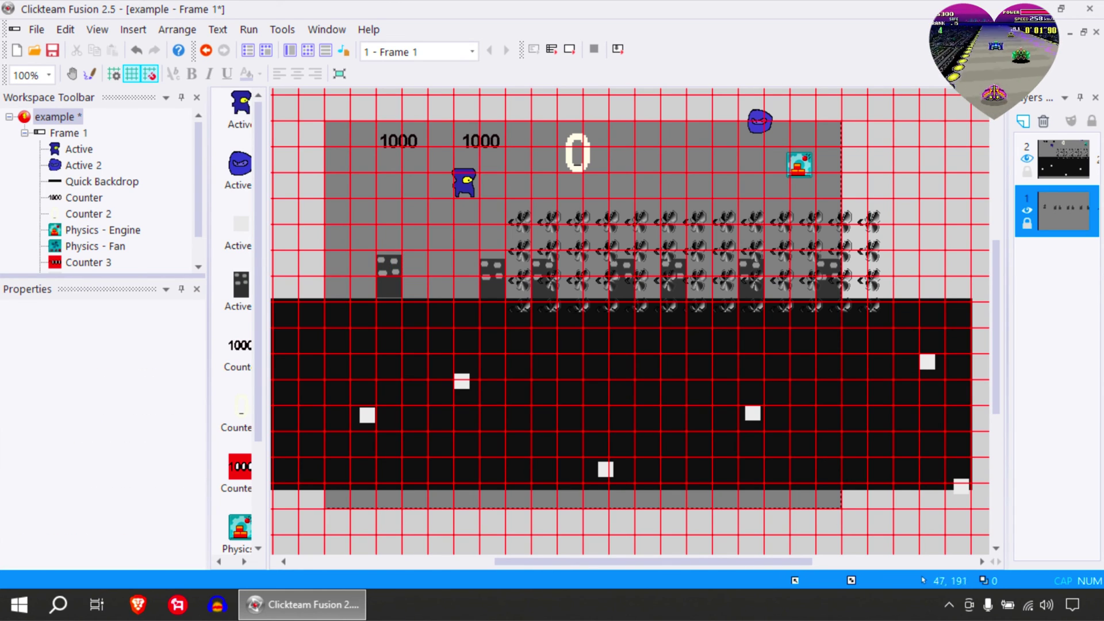
# Duplicate the event for Active 3 leaving the play area on the left and change the copy's object to Active 4.
pyautogui.click(306, 51)
pyautogui.scroll(-3, 650, 339)
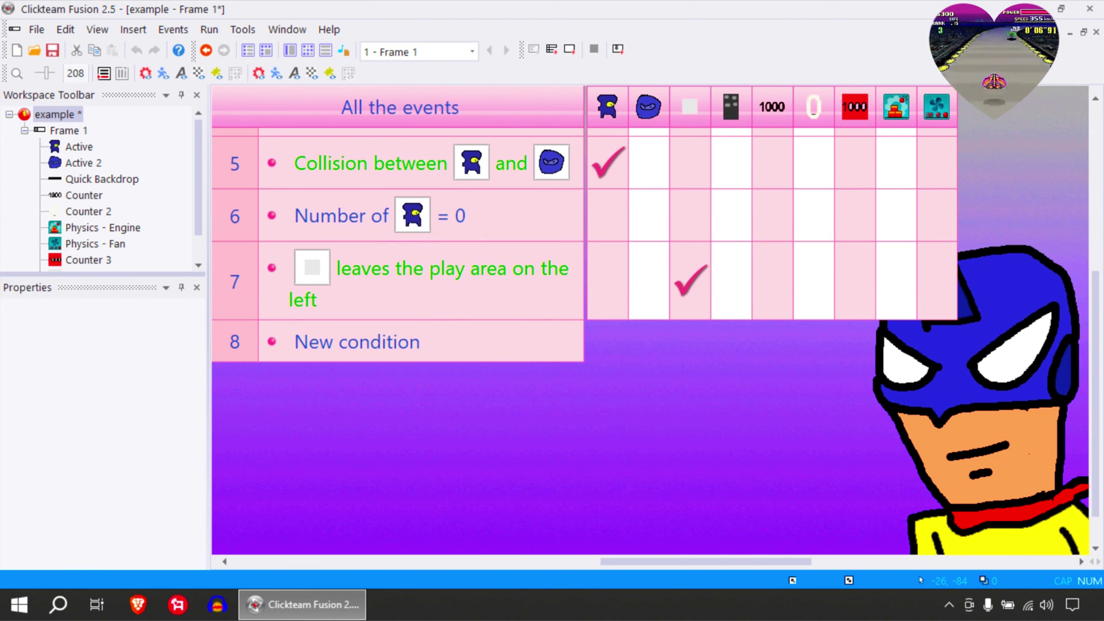
pyautogui.click(414, 281)
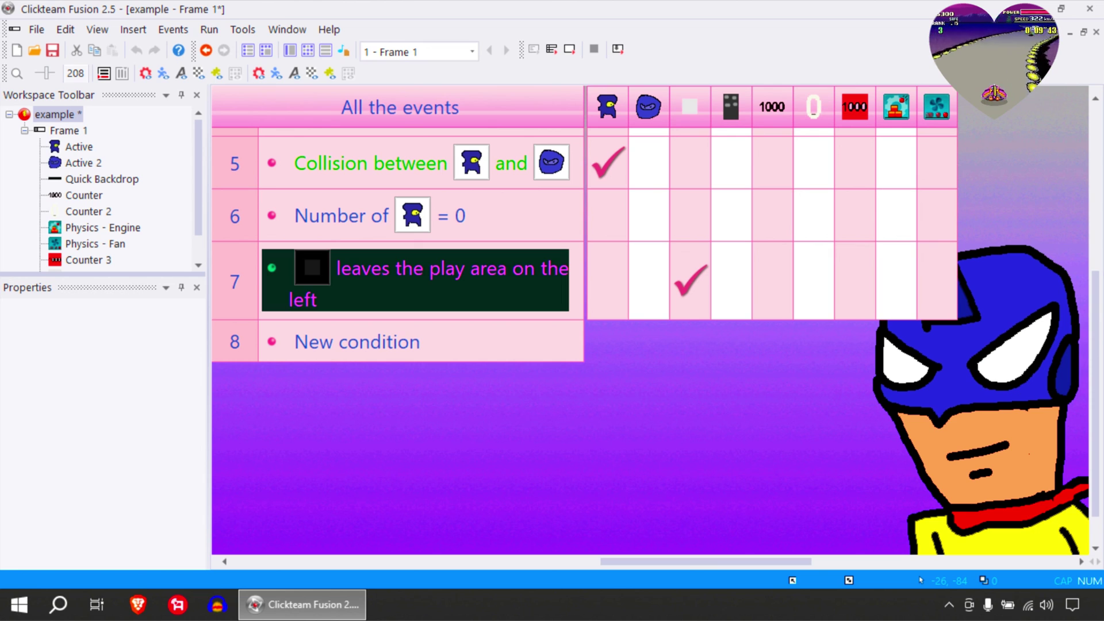
pyautogui.click(235, 282)
pyautogui.hotkey('ctrl', 'c')
pyautogui.hotkey('ctrl', 'v')
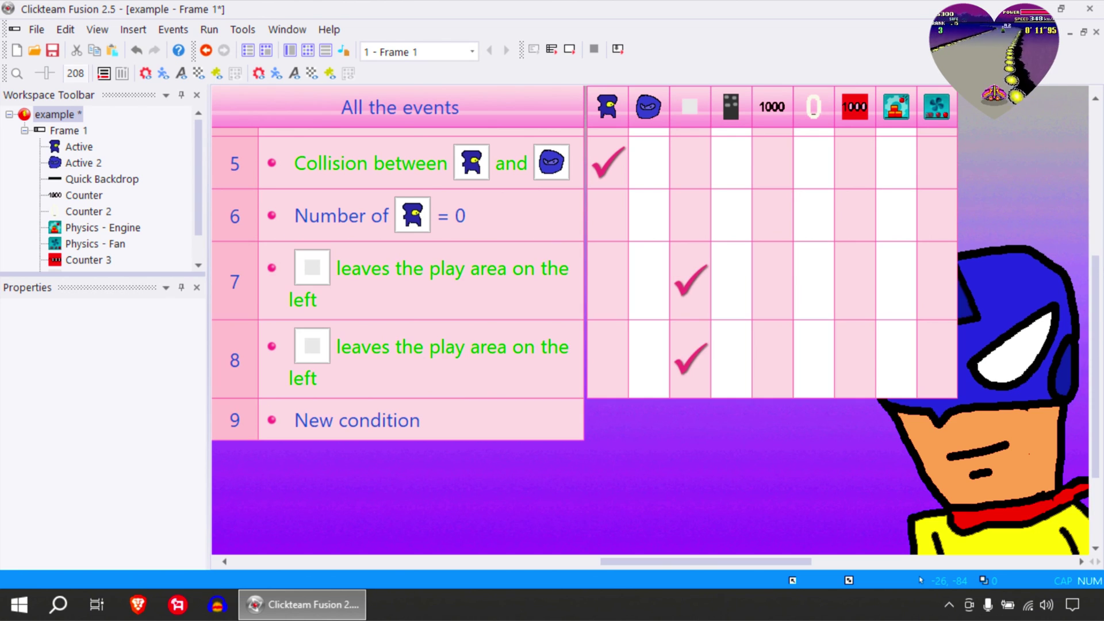
pyautogui.doubleClick(312, 347)
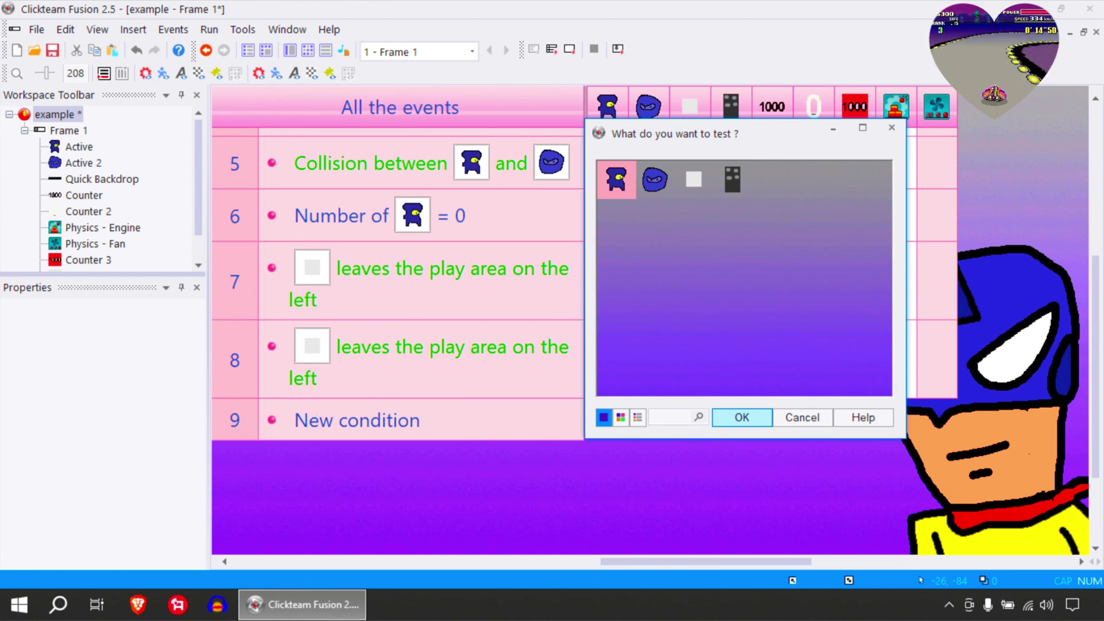
pyautogui.doubleClick(732, 179)
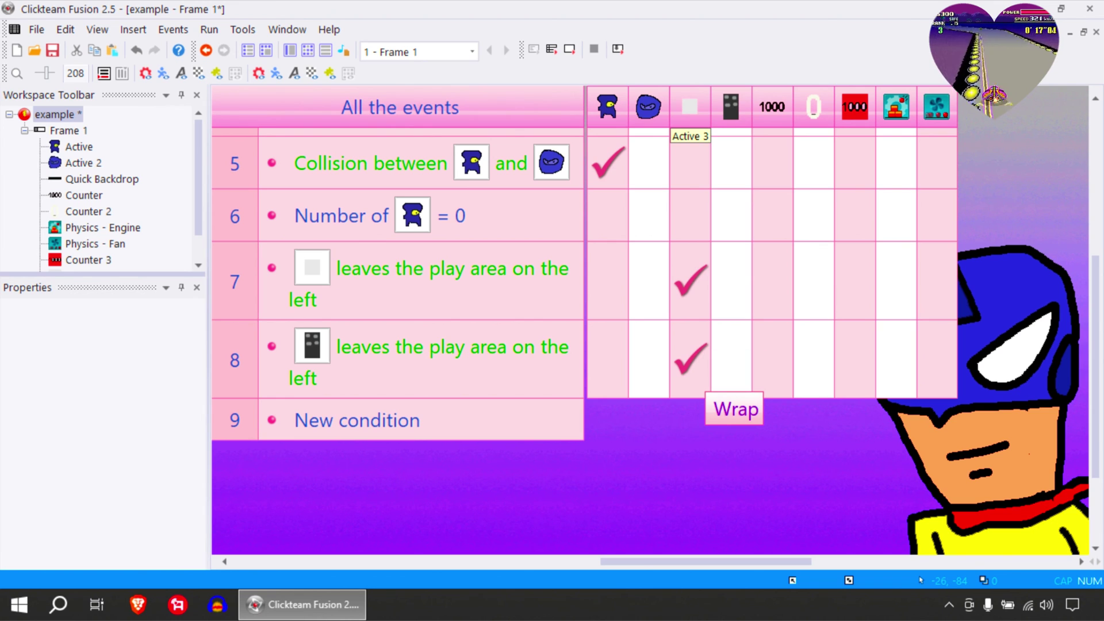
# In event 8, copy the Wrap action from Active 3 to Active 4 and delete Active 3's action.
pyautogui.moveTo(692, 362); pyautogui.dragTo(733, 362)
pyautogui.rightClick(695, 365)
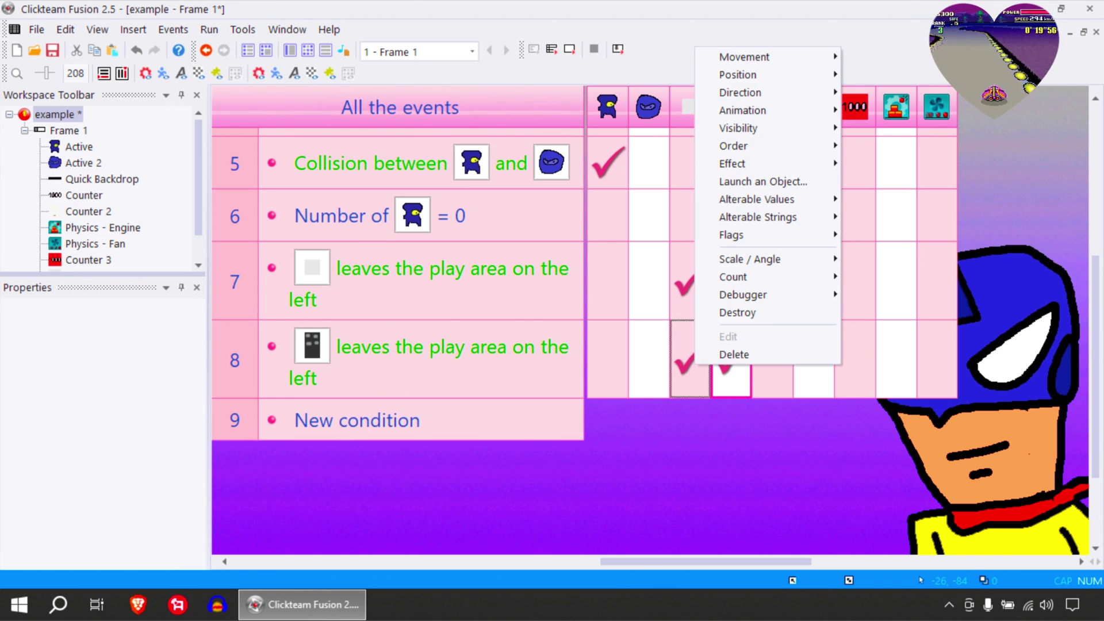
pyautogui.click(734, 355)
# Run the frame in a maximized window and play the game to test the moving, wrapping buildings.
pyautogui.click(570, 49)
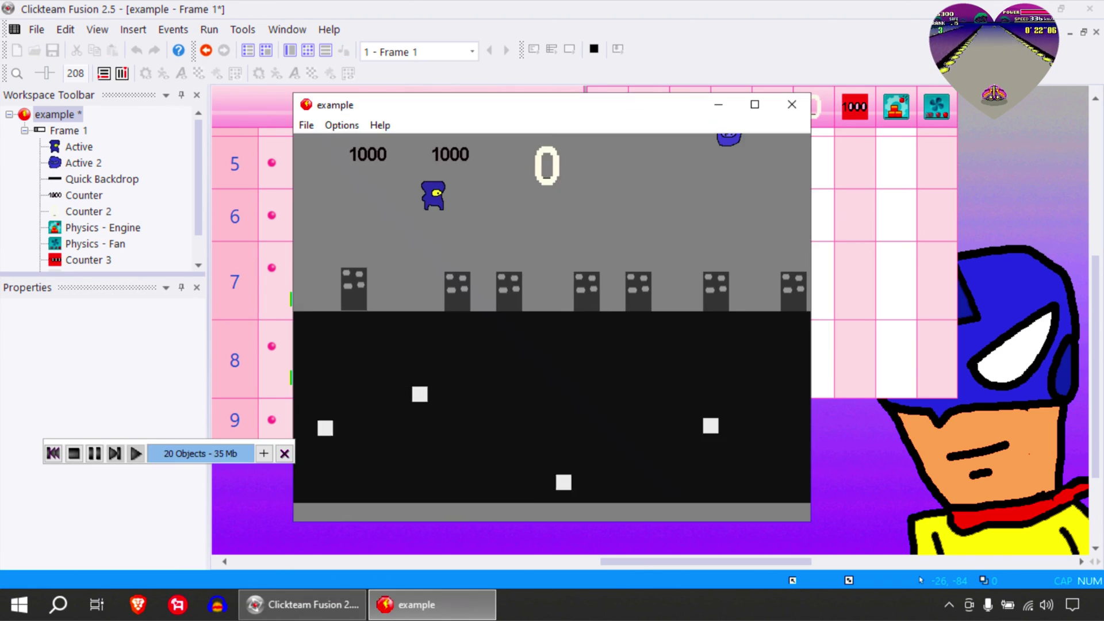
pyautogui.click(754, 105)
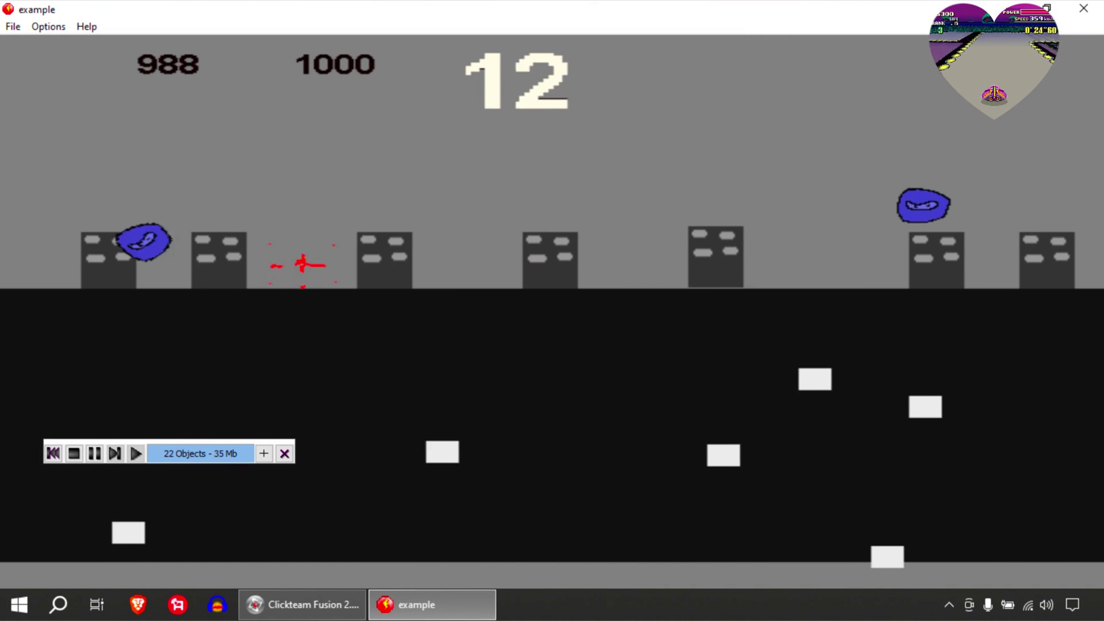
pyautogui.press('Left')
pyautogui.press('Right')
pyautogui.press('Up')
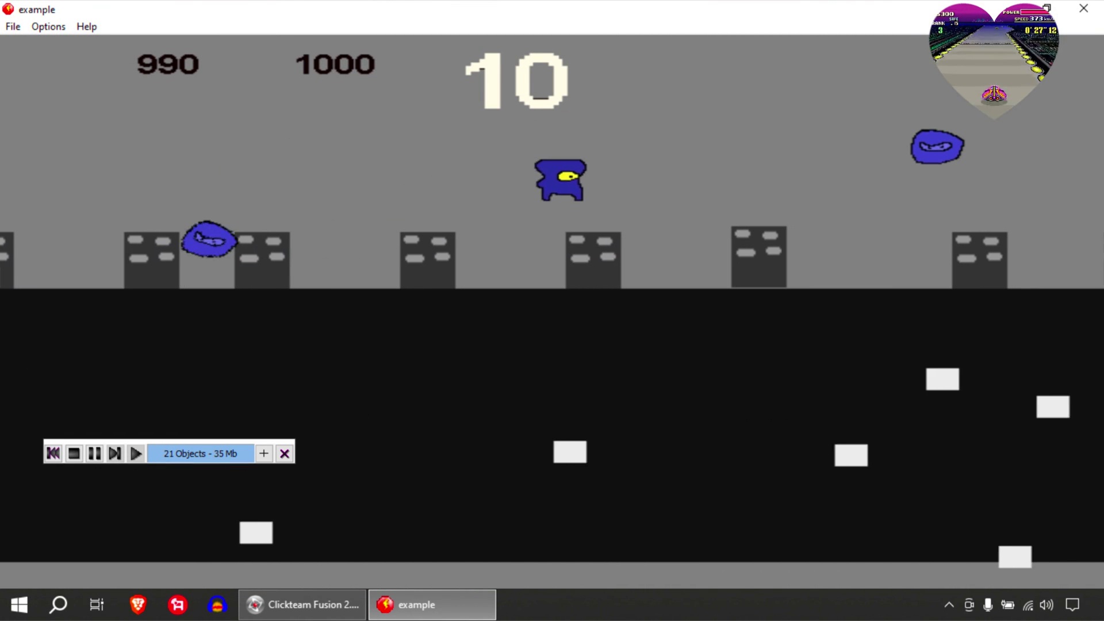
pyautogui.press('Left')
pyautogui.press('Right')
pyautogui.press('Up')
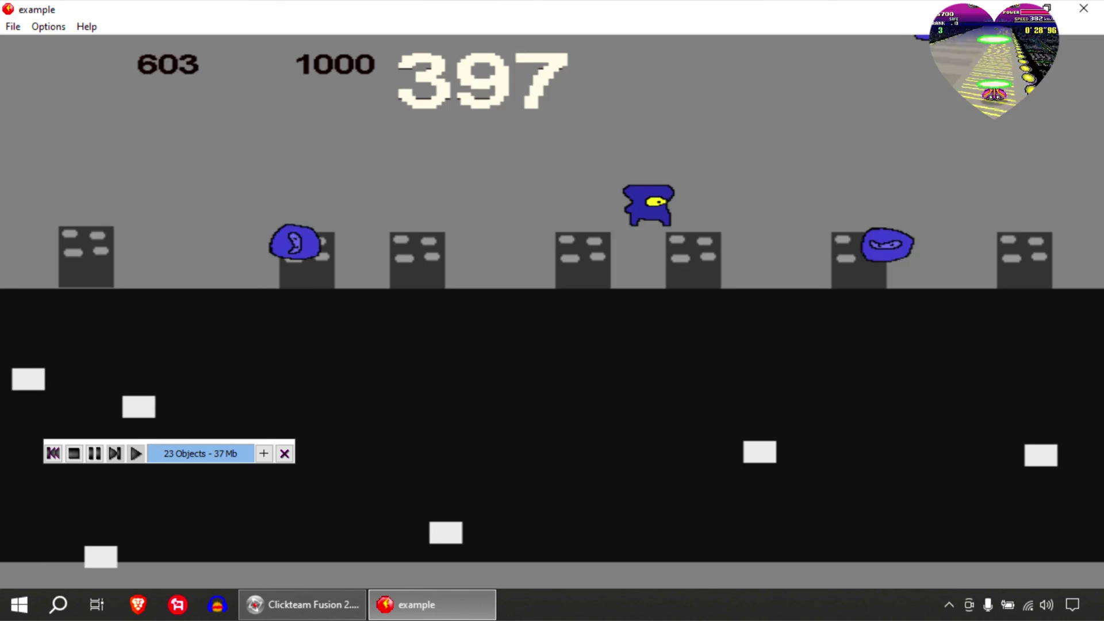
pyautogui.press('Left')
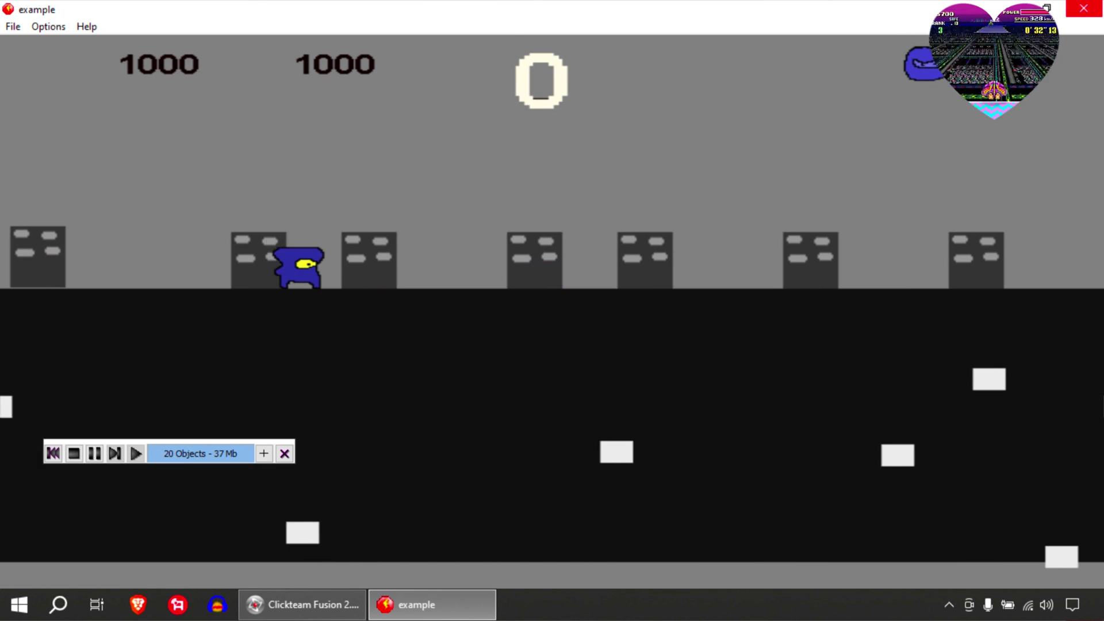
pyautogui.click(1084, 8)
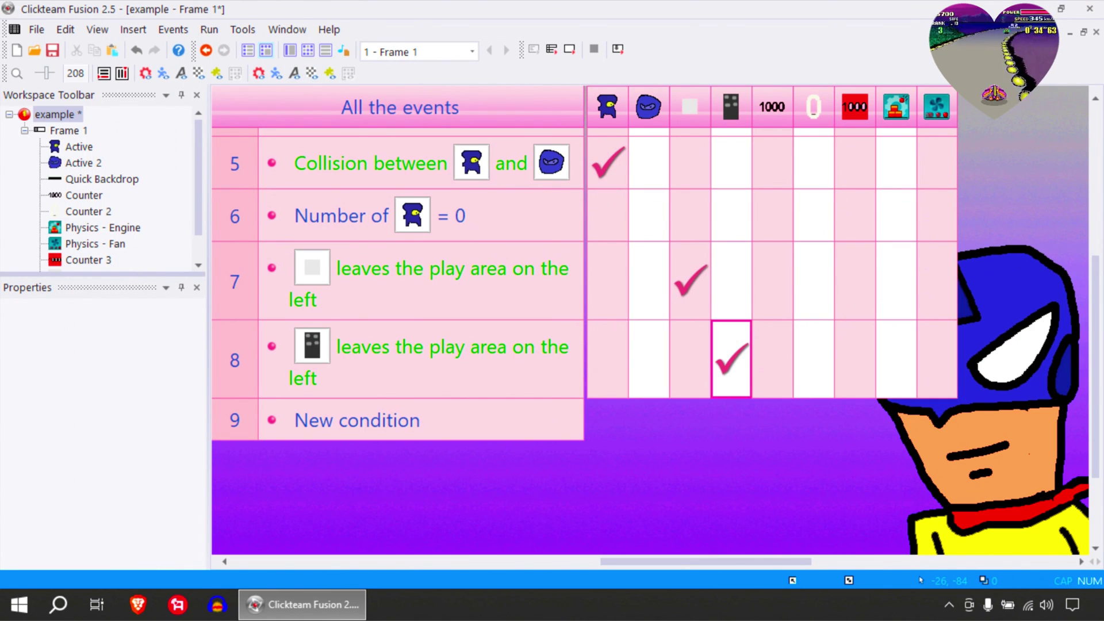
# Duplicate frame 1 of the Active player's Stopped animation as a second frame.
pyautogui.click(289, 50)
pyautogui.doubleClick(461, 187)
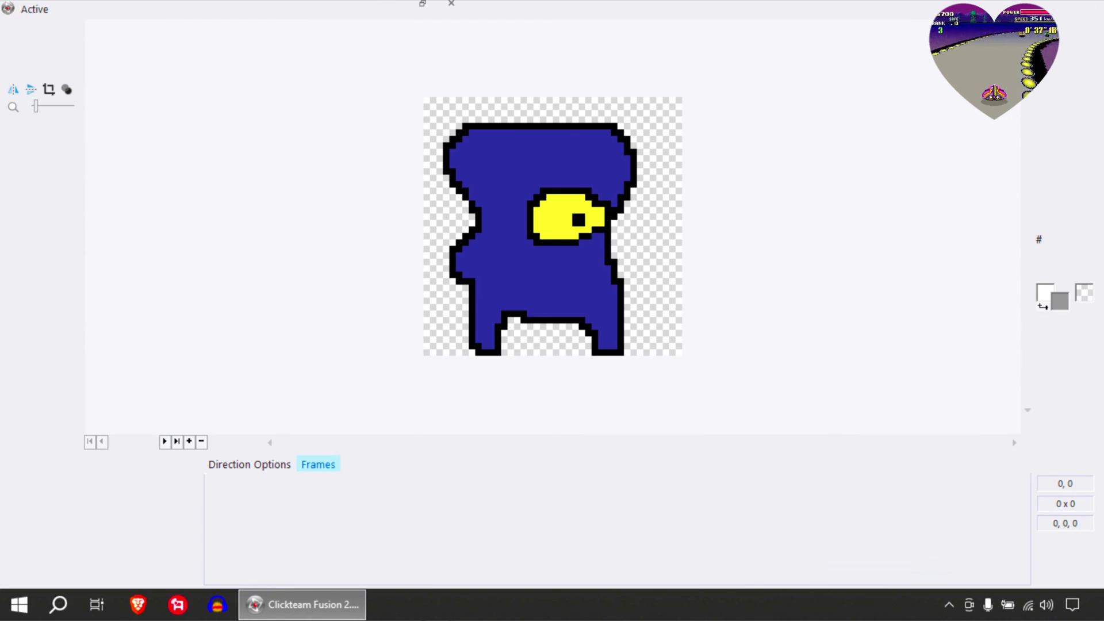
pyautogui.rightClick(244, 493)
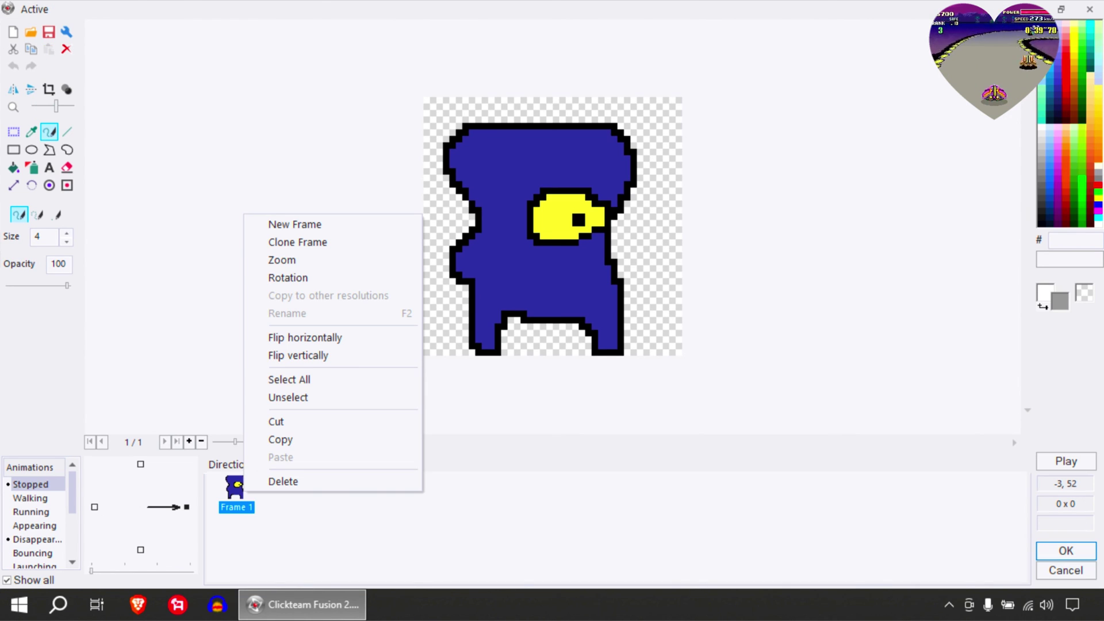
pyautogui.click(281, 439)
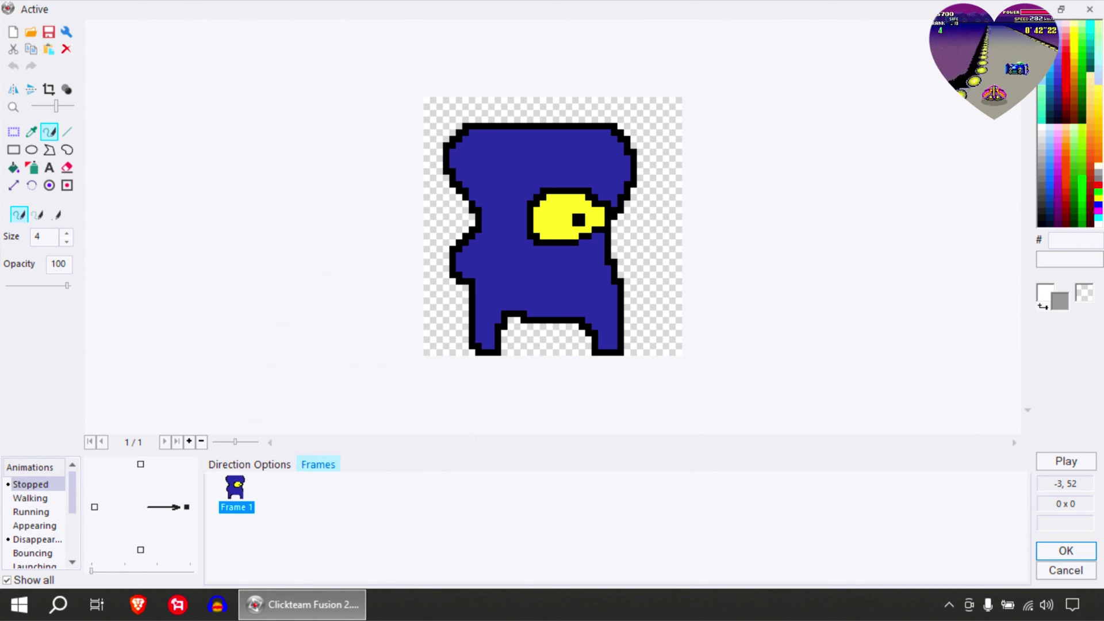
pyautogui.click(299, 493)
pyautogui.rightClick(299, 493)
pyautogui.click(336, 461)
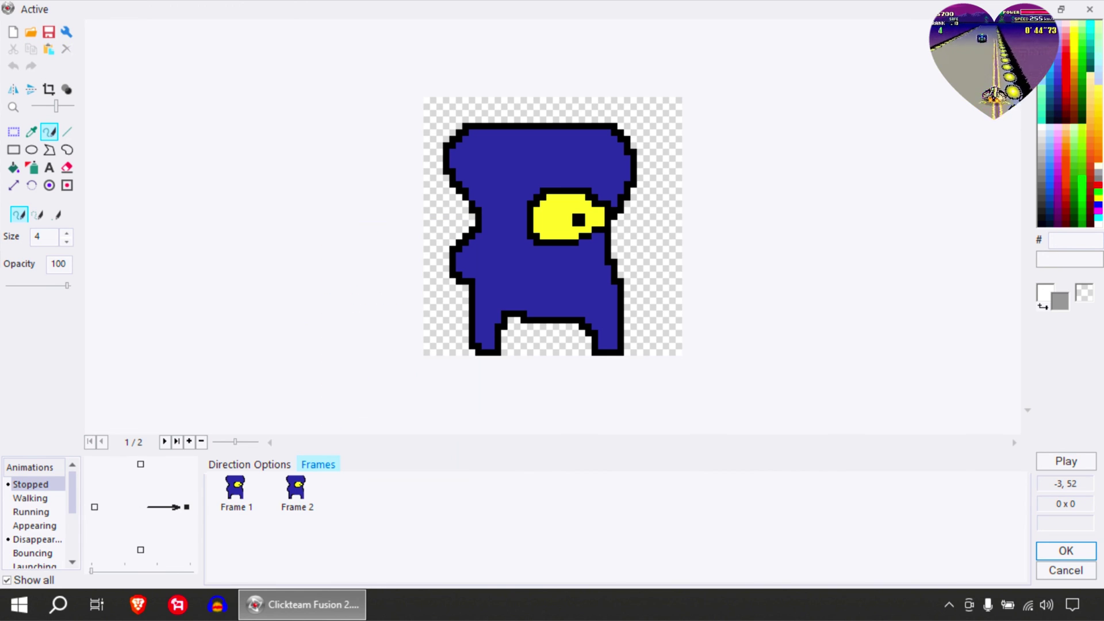
# Erase the legs in frame 2 of the Stopped animation and outline a new leg pose in black.
pyautogui.click(297, 489)
pyautogui.click(14, 131)
pyautogui.moveTo(457, 292); pyautogui.dragTo(648, 398)
pyautogui.press('Delete')
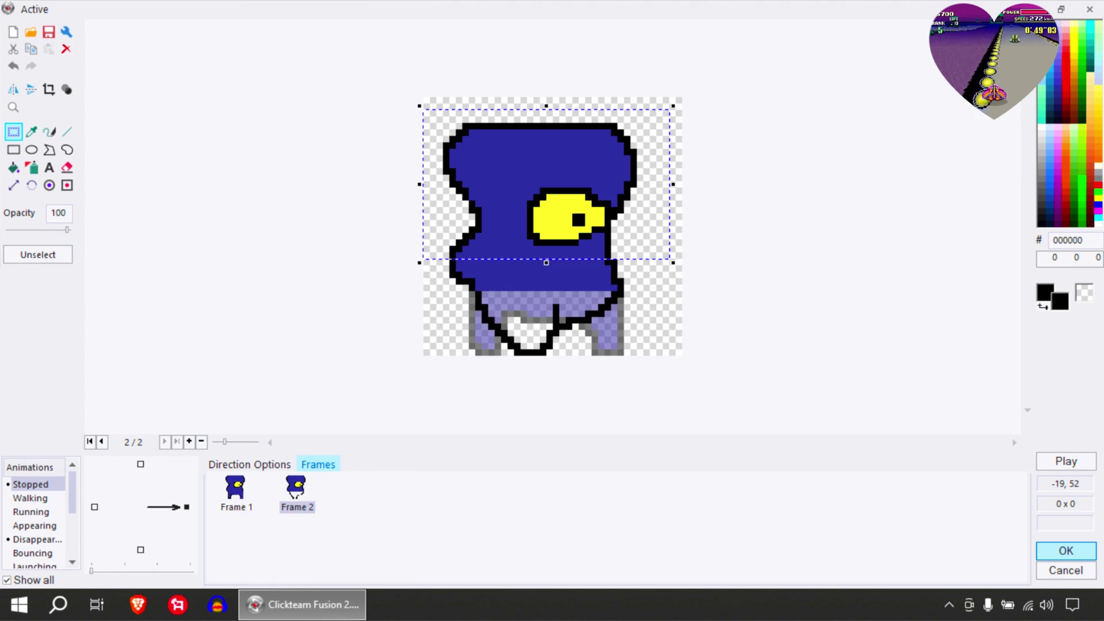
# Shift the upper body of the player sprite in frame 1 down by two pixels.
pyautogui.click(234, 489)
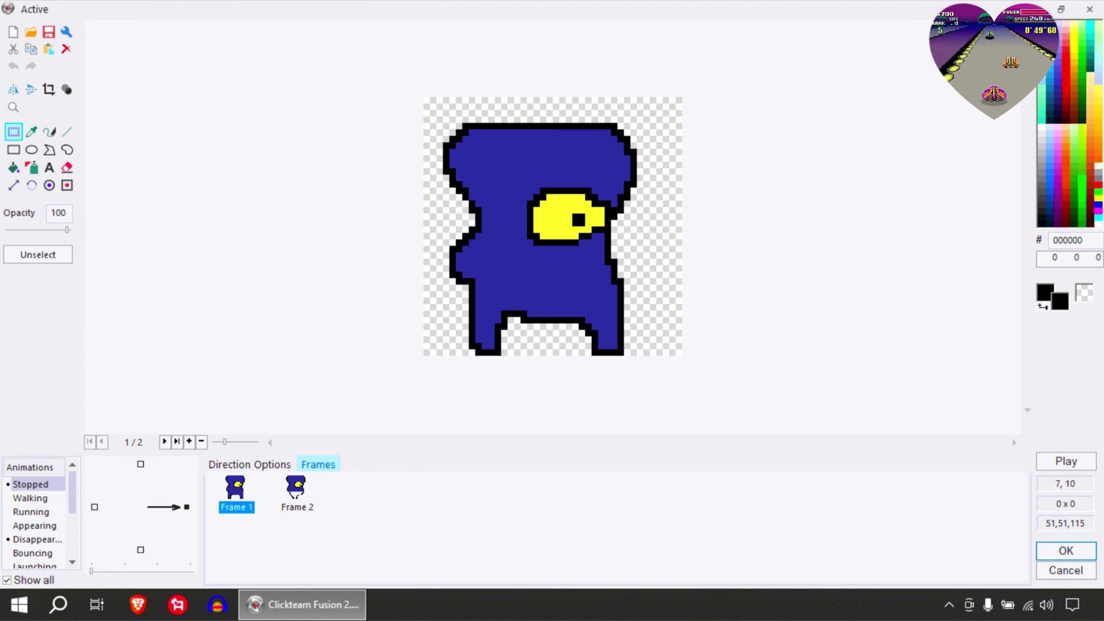
pyautogui.moveTo(418, 107); pyautogui.dragTo(710, 281)
pyautogui.press('Down')
pyautogui.press('Down')
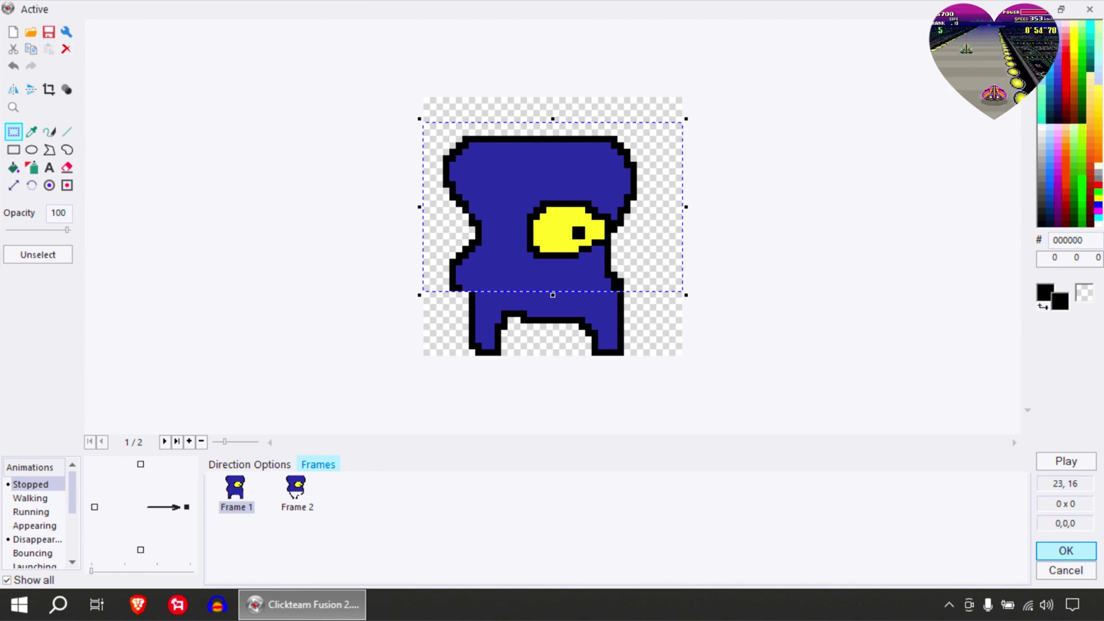
pyautogui.click(581, 366)
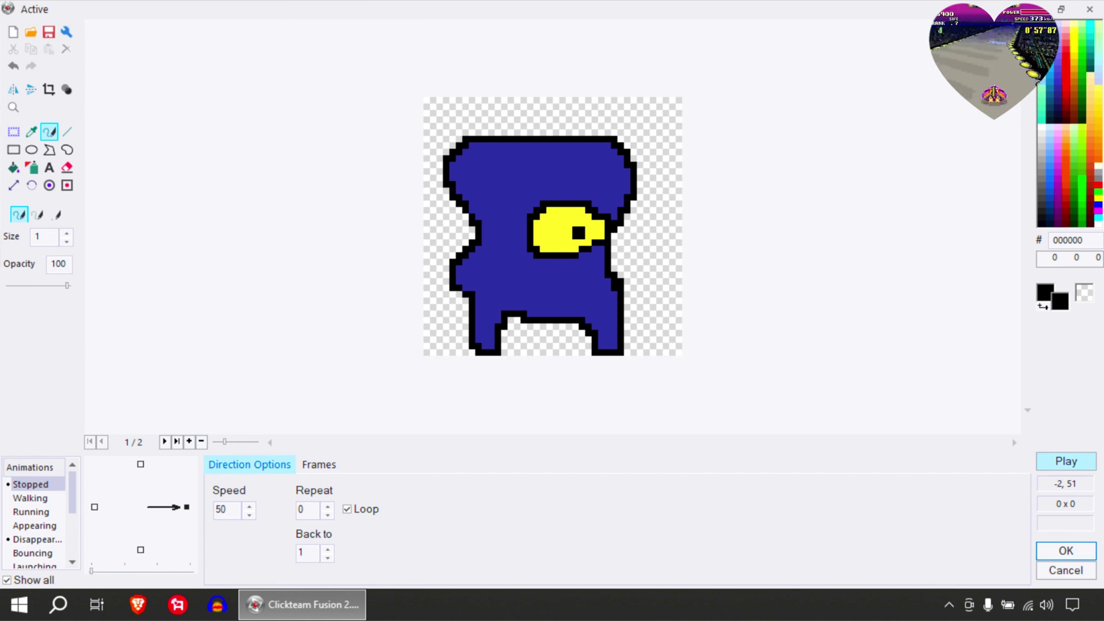
# Preview the two-frame Stopped animation and accept the sprite edits.
pyautogui.click(1066, 461)
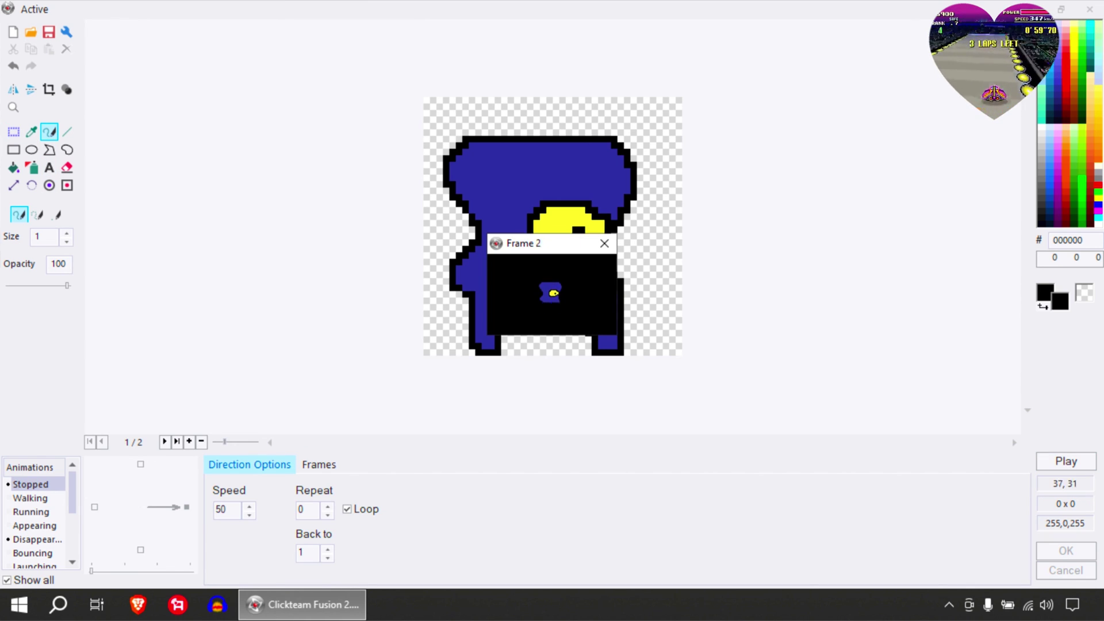
pyautogui.click(604, 244)
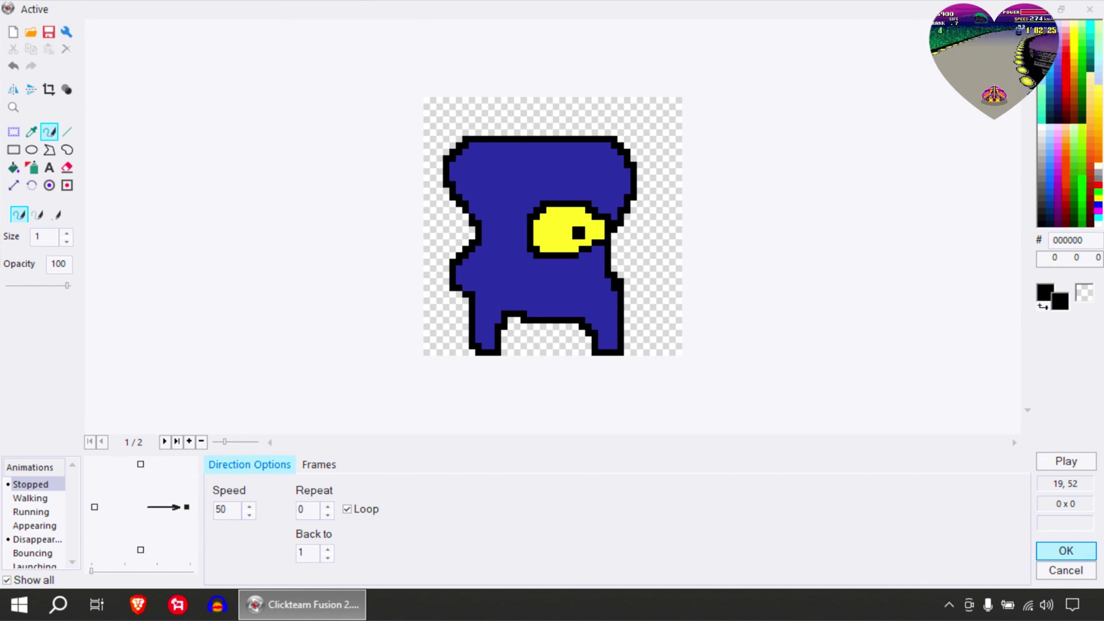
pyautogui.click(1066, 551)
# Run the frame to check the player's animation in the game.
pyautogui.click(551, 50)
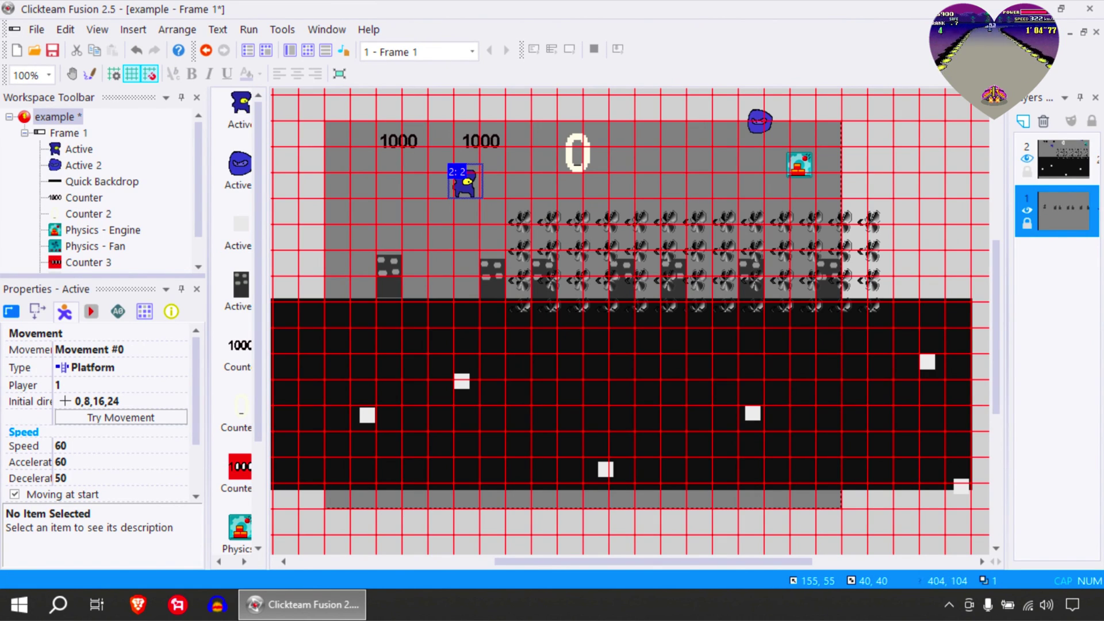
pyautogui.press('Right')
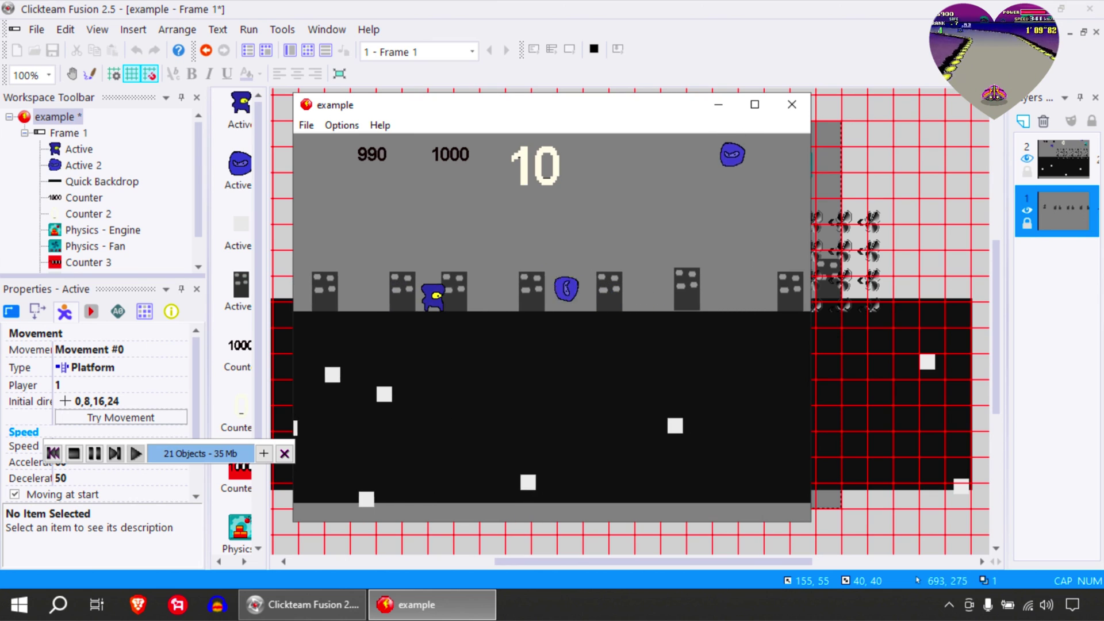
pyautogui.hotkey('alt', 'F4')
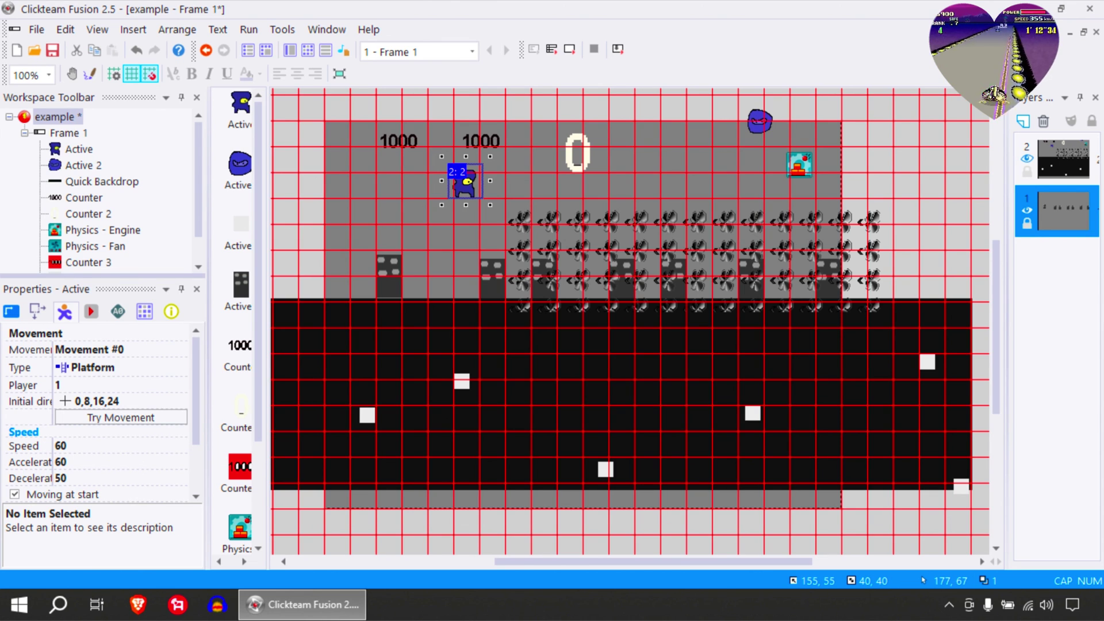
# Fill the outlined legs in the player's frame 2 with the body's blue and test the frame again.
pyautogui.doubleClick(467, 175)
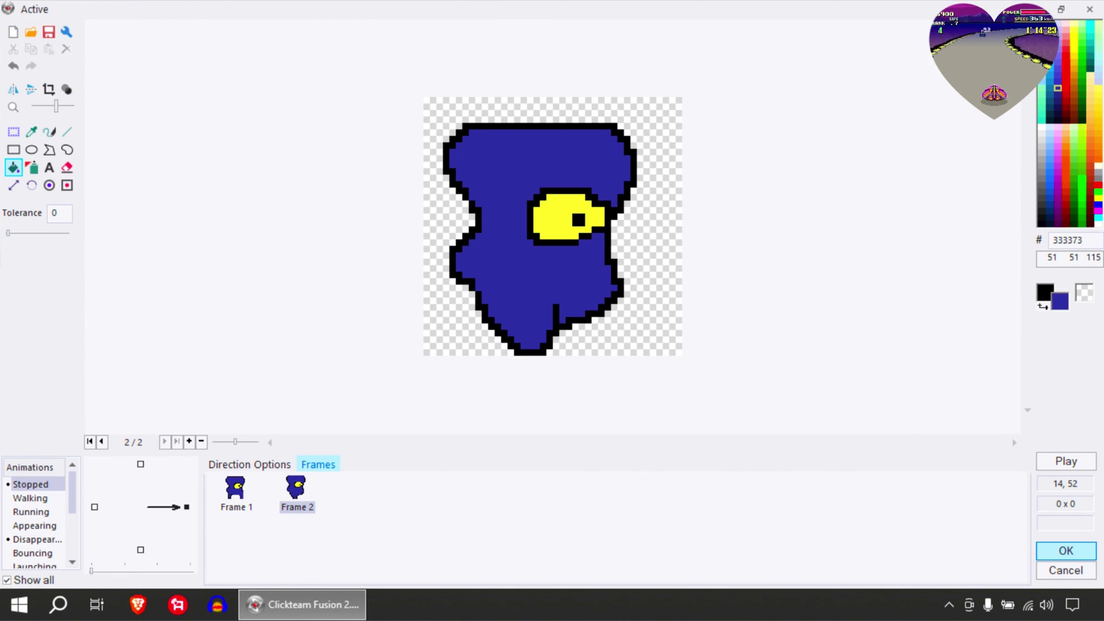
pyautogui.click(1064, 551)
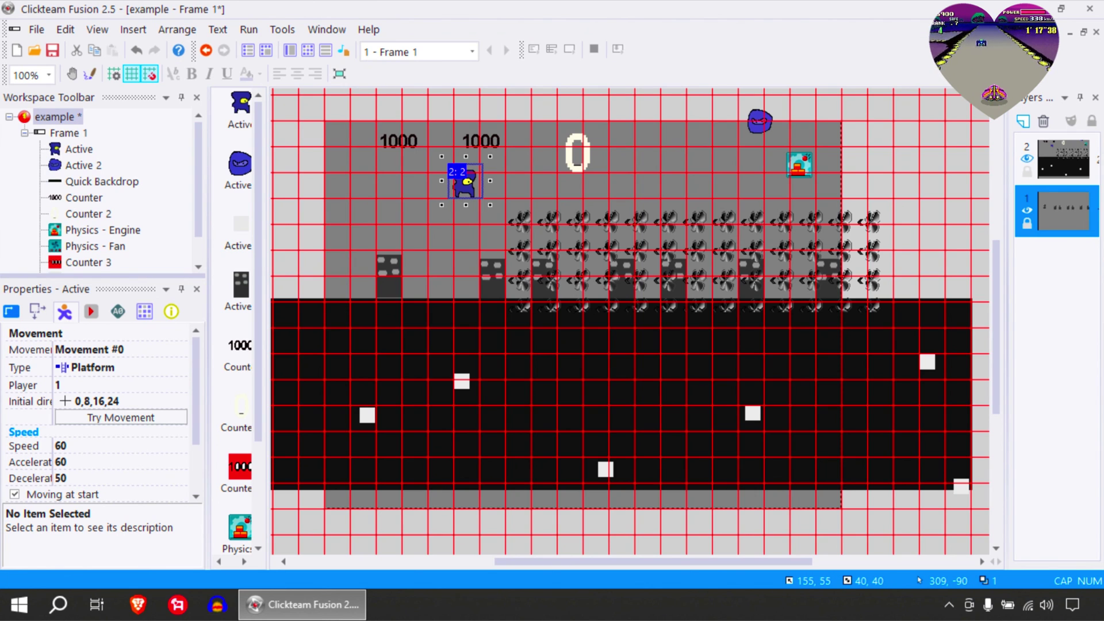
pyautogui.press('F7')
pyautogui.press('Left')
pyautogui.press('Right')
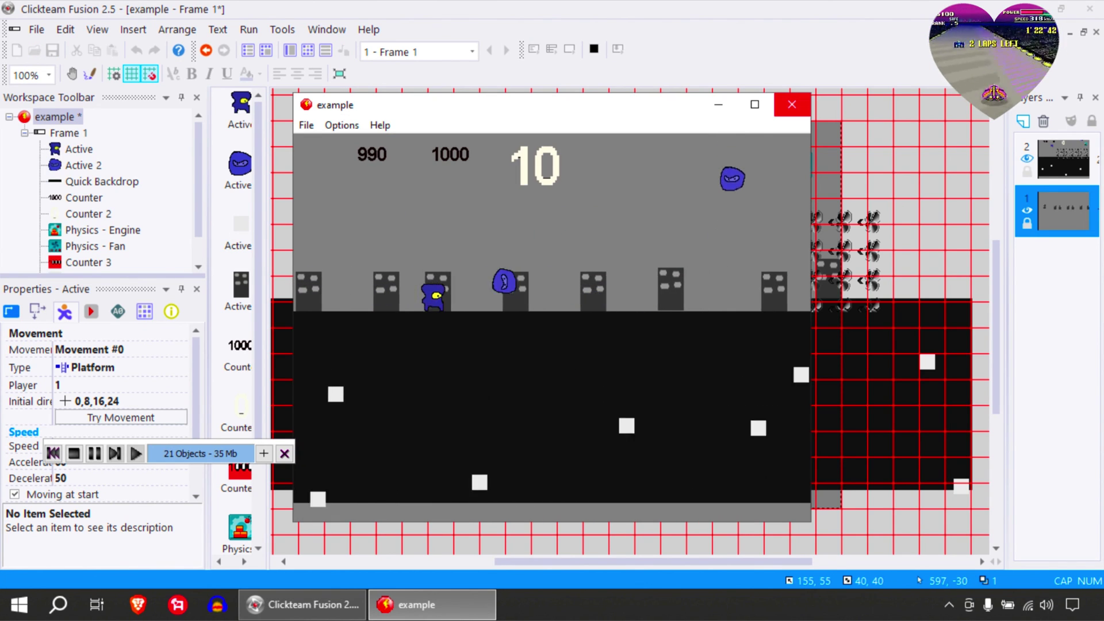
pyautogui.click(792, 105)
# Open the speed setting of the Active player's Stopped animation for editing.
pyautogui.doubleClick(466, 183)
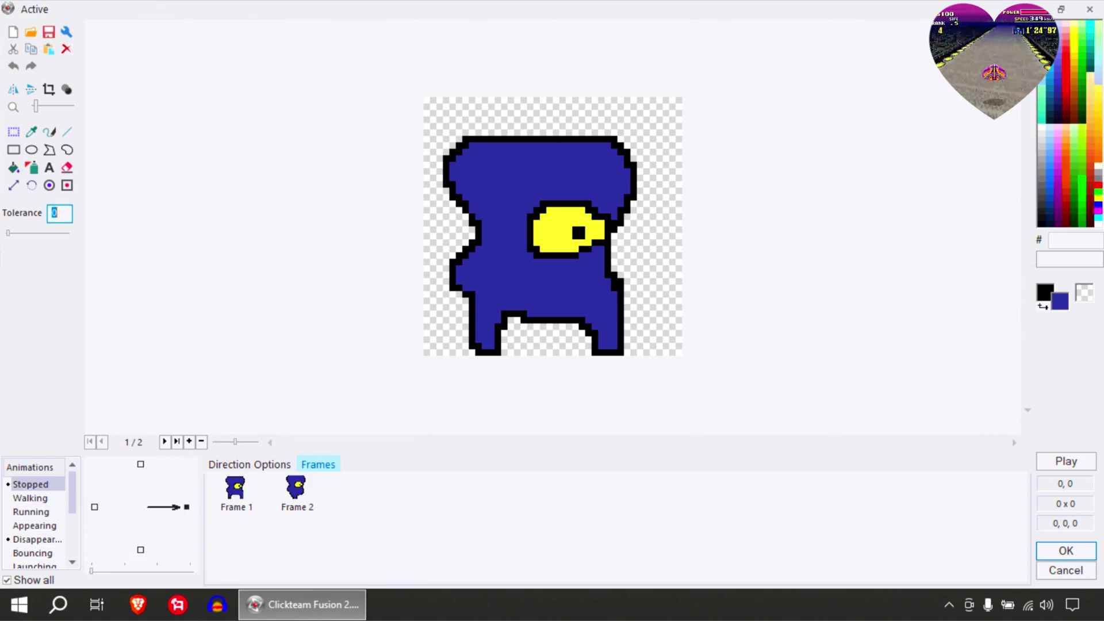
pyautogui.click(250, 465)
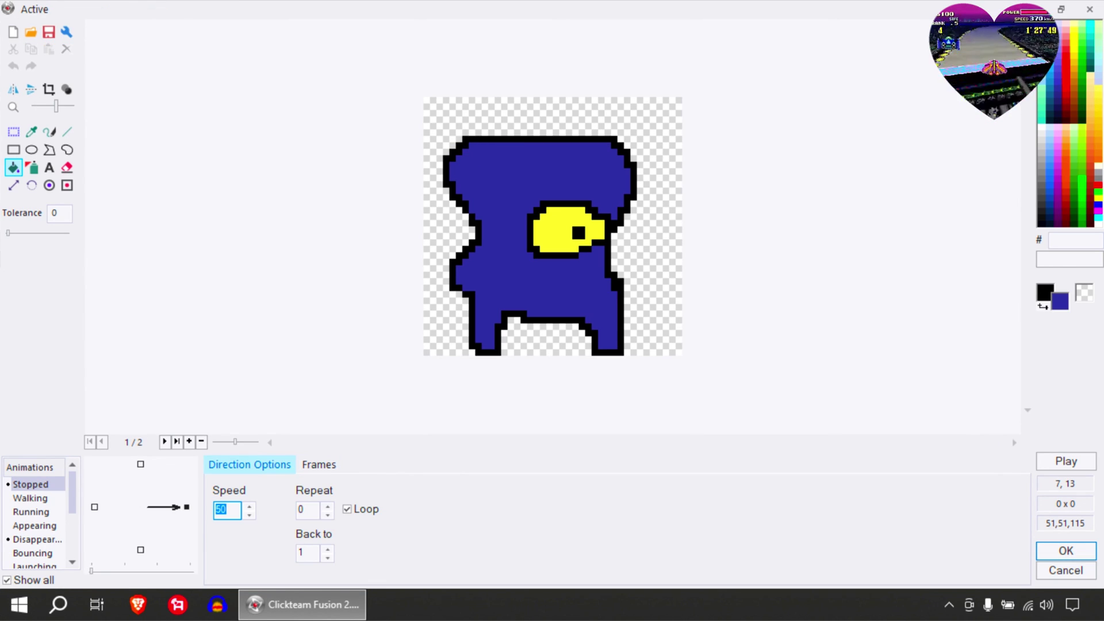